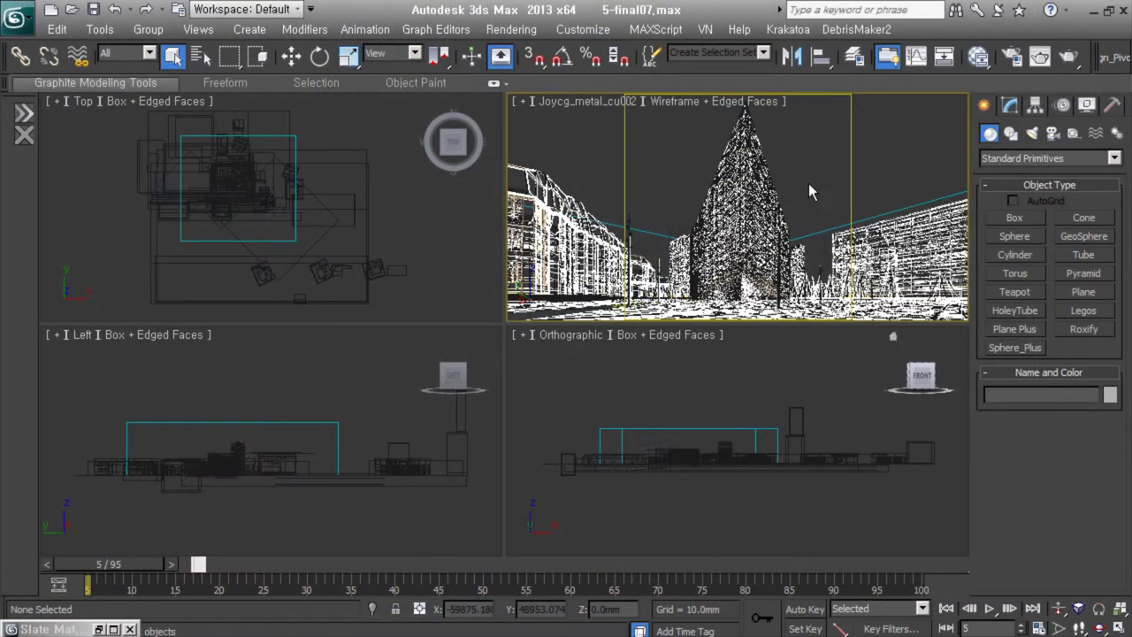
- Switch to Move and hide the building, beam, beds, Road, Ground and out_lights layers
right_click(799, 222)
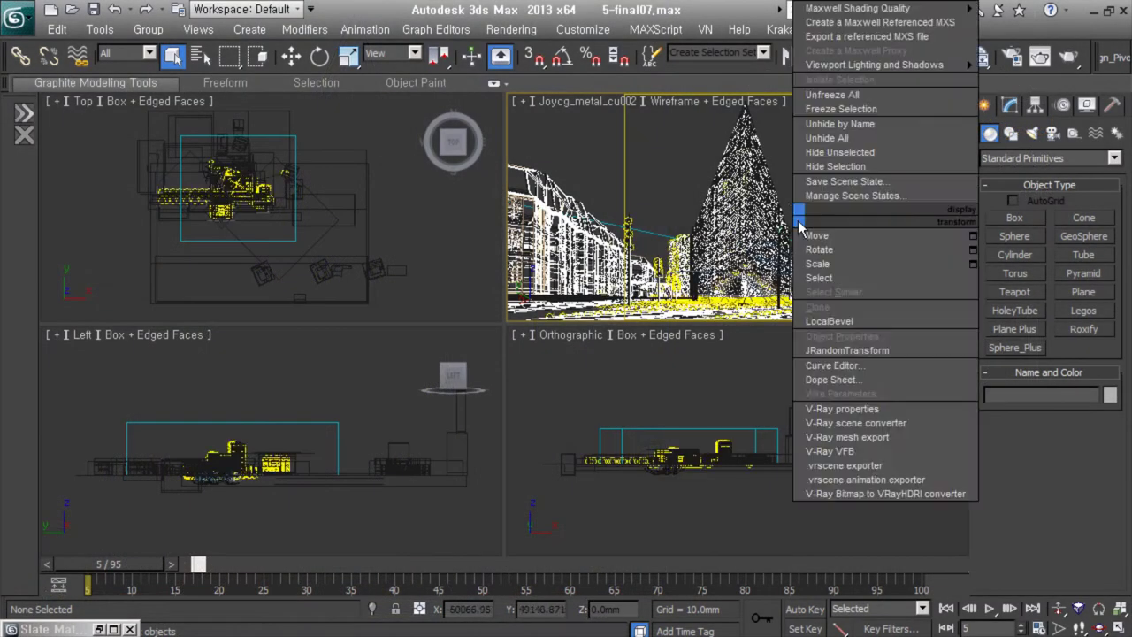
left_click(815, 236)
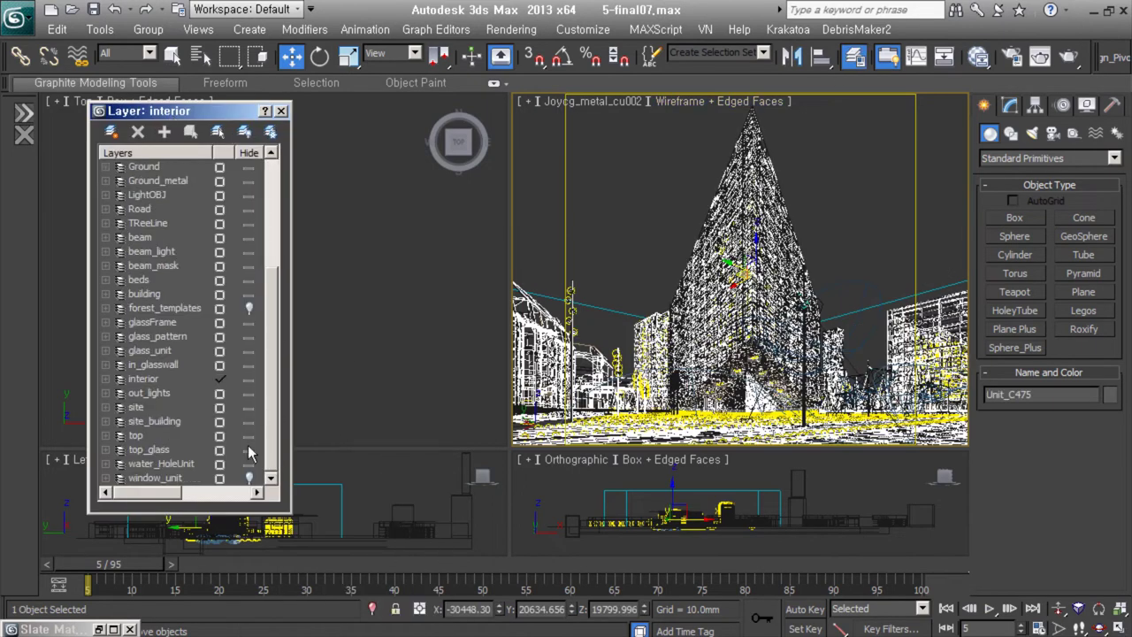
left_click(248, 294)
left_click_drag(249, 280, 249, 237)
left_click(248, 208)
left_click(248, 167)
left_click(249, 407)
left_click(248, 393)
- Hide the 0-Tree_source, 0-Grass_source, LightOBJ, TReeLine, 0-camera and FurnitureSet1 layers
left_click_drag(278, 365, 277, 258)
left_click(234, 294)
left_click(223, 254)
left_click(249, 209)
left_click(248, 195)
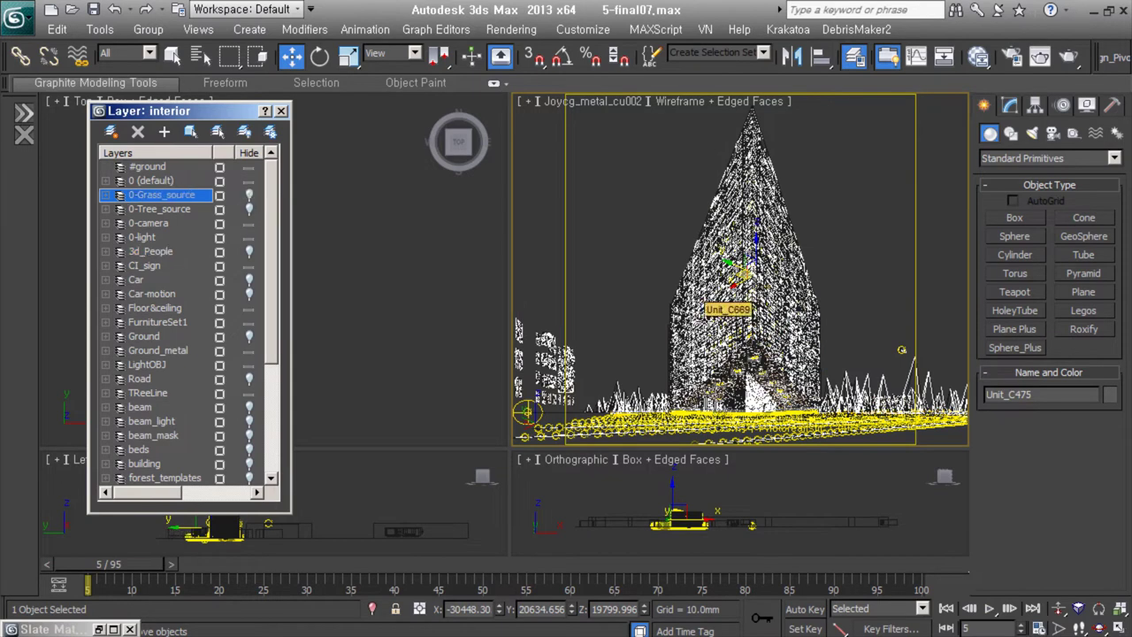
left_click(249, 364)
left_click(249, 393)
left_click(249, 222)
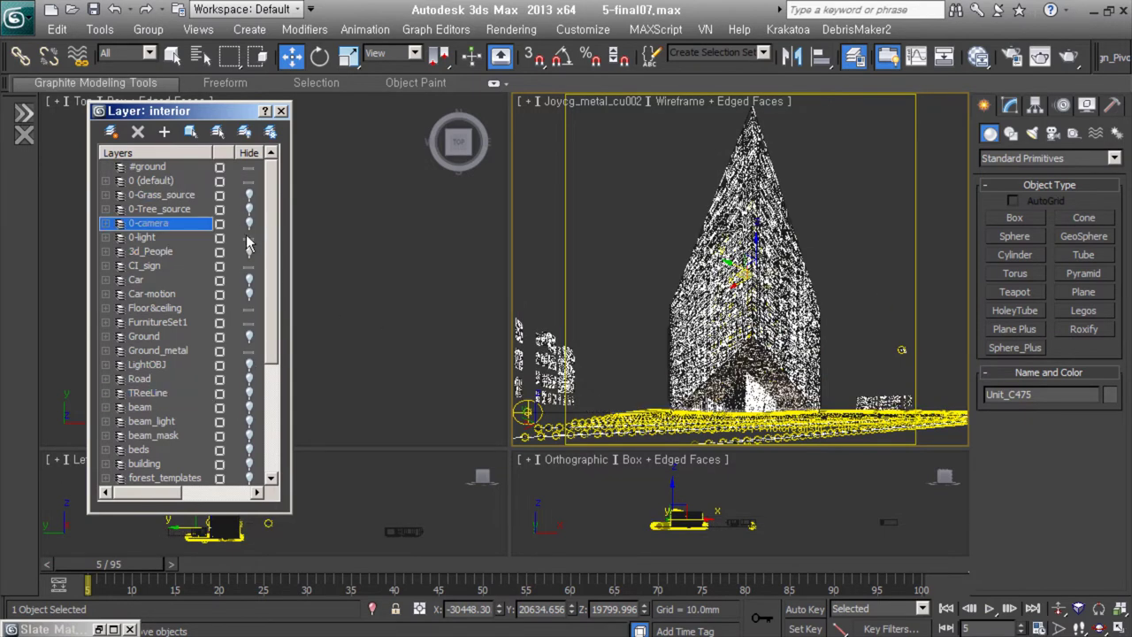
left_click(253, 322)
- Leave the glass_pattern layer visible and select the crystal tower
scroll(262, 363, "down", 3)
scroll(281, 386, "down", 1)
left_click(248, 337)
left_click(248, 337)
scroll(270, 298, "up", 4)
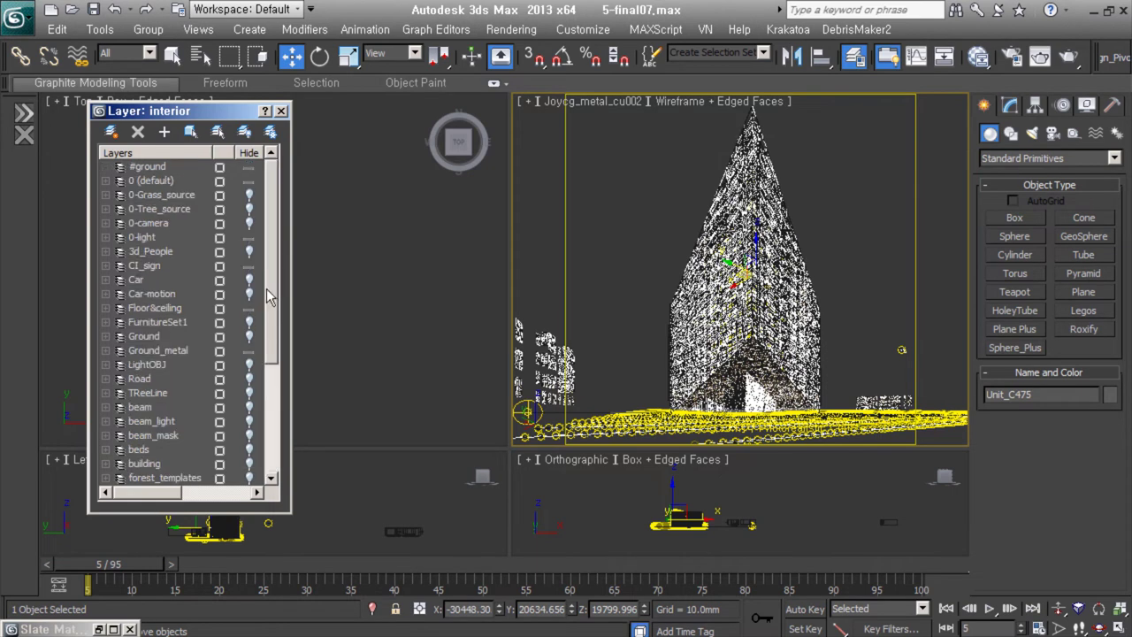
left_click(834, 261)
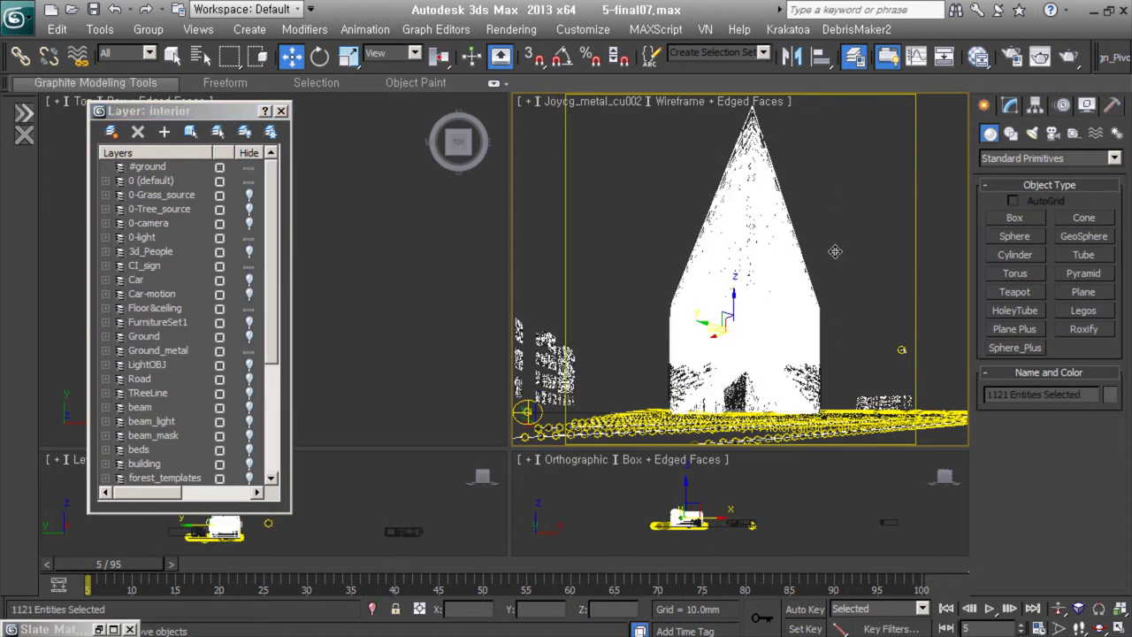
- Select the ceiling016 and ceiling007 VRayLights and review their Modify panel parameters
left_click(734, 211)
left_click(1010, 104)
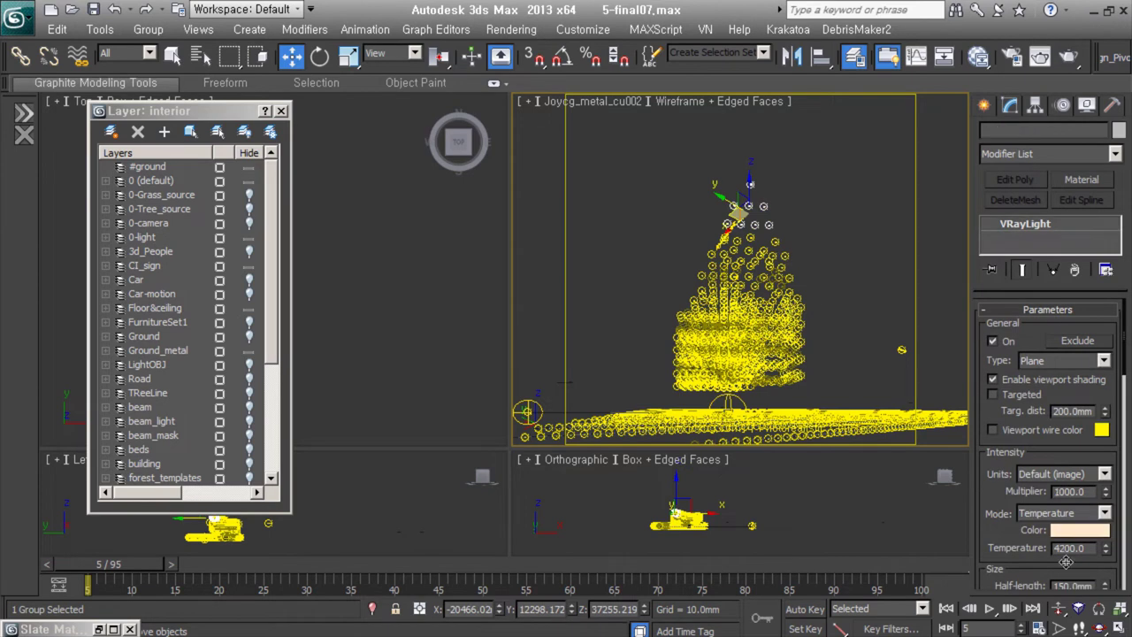
left_click_drag(1066, 561, 1087, 425)
left_click(734, 341)
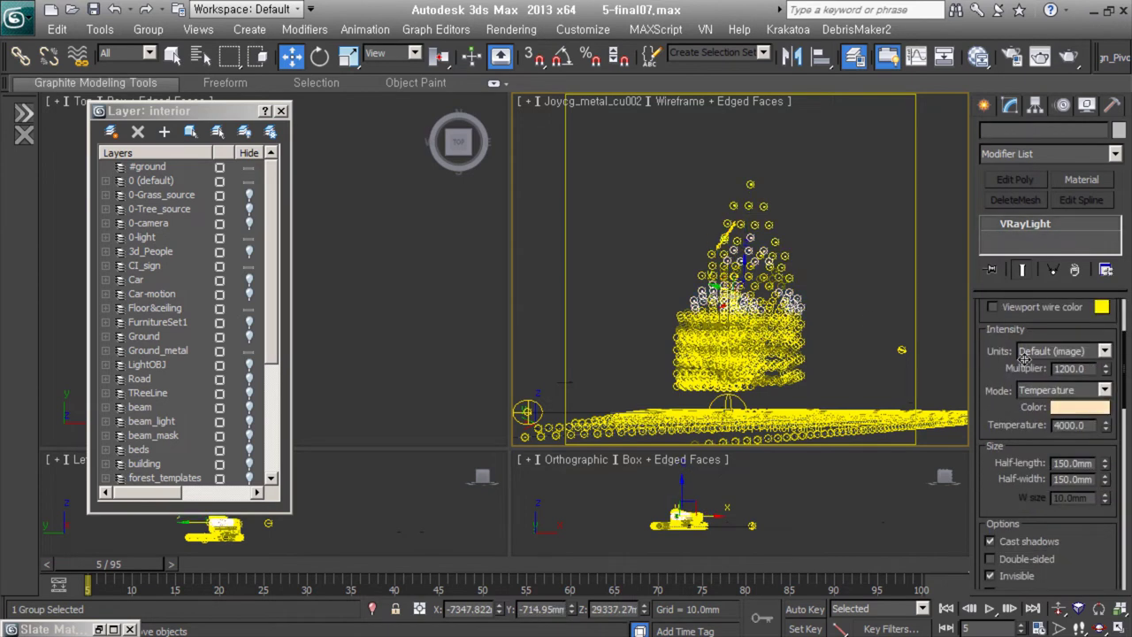
left_click_drag(1006, 493, 1005, 285)
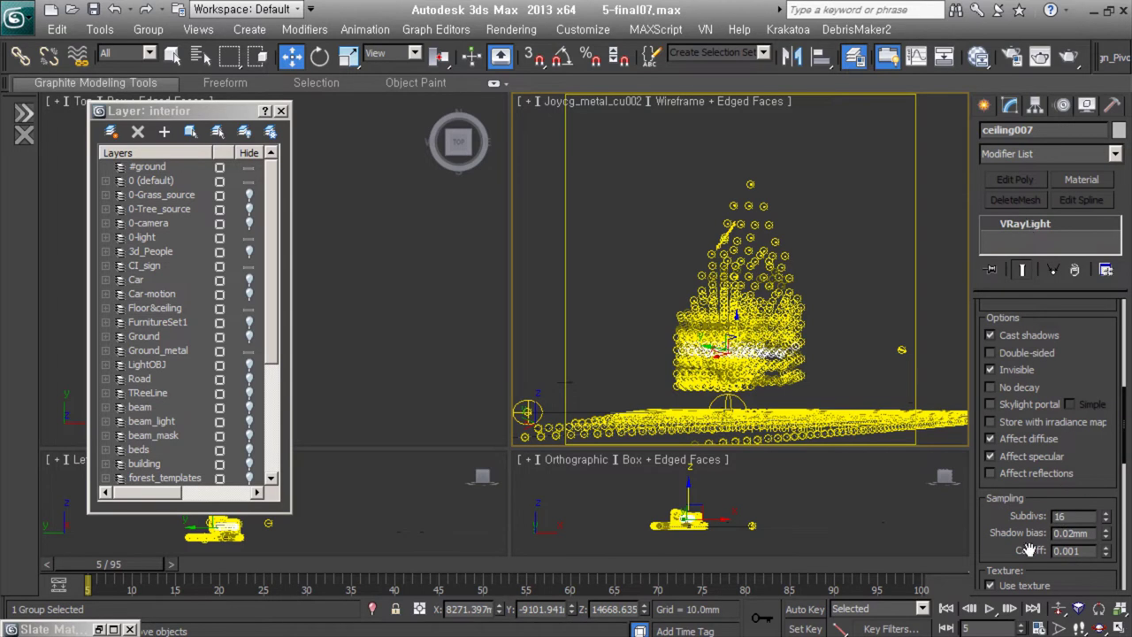
- Compare ceiling008's multiplier, temperature and subdivs, then hide geometry so only lights show
left_click(758, 334)
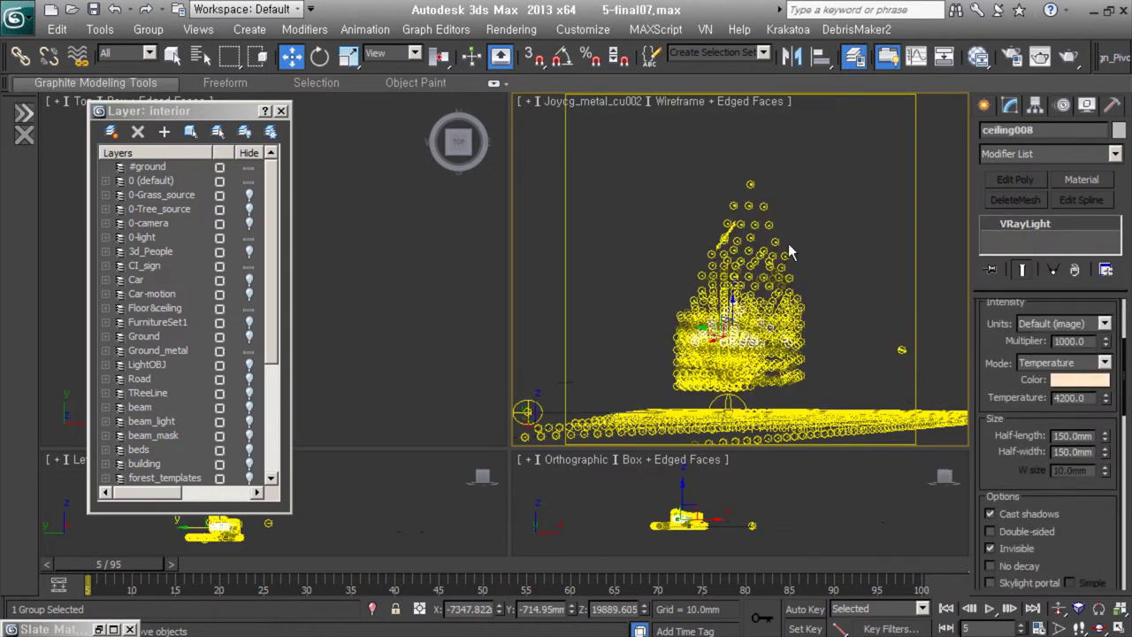
scroll(1035, 442, "down", 5)
scroll(995, 407, "down", 3)
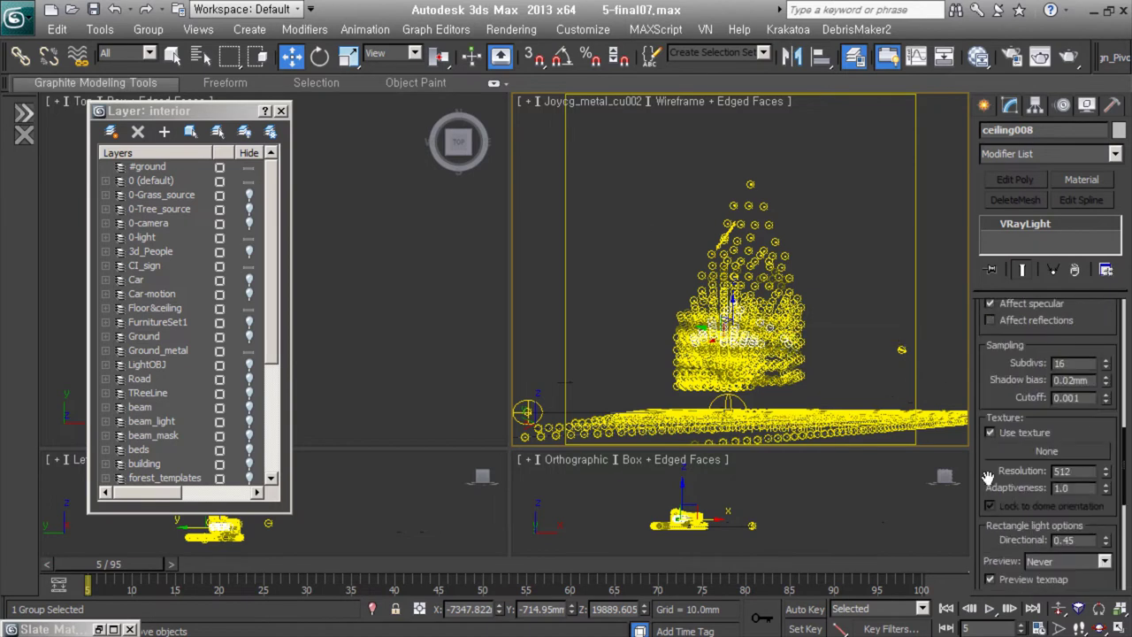
scroll(1008, 478, "down", 2)
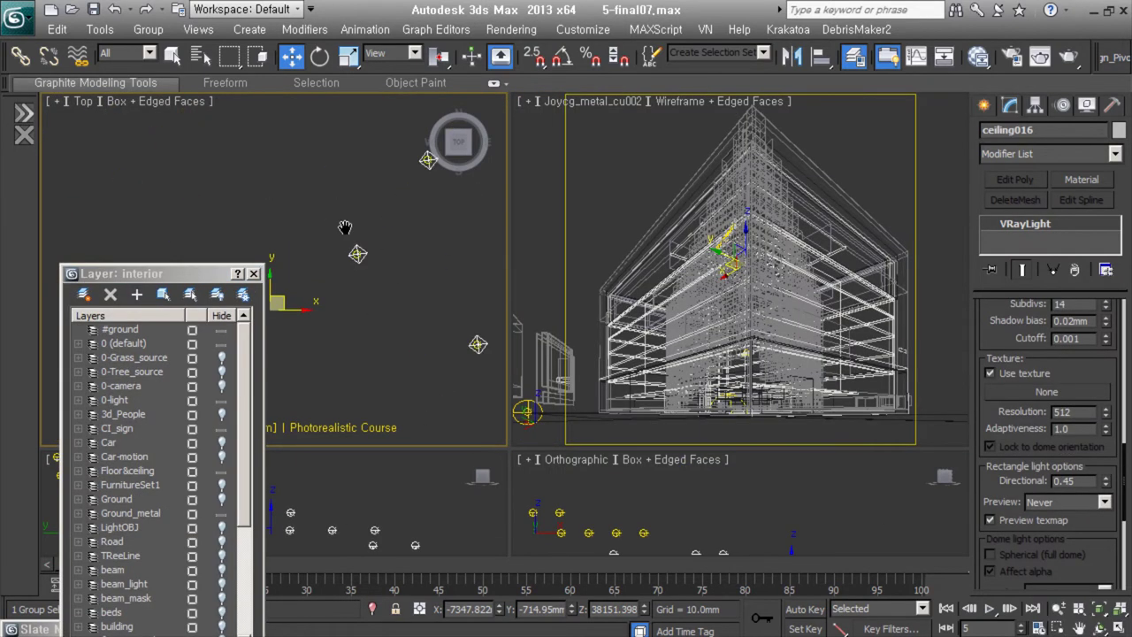
key("shift+g")
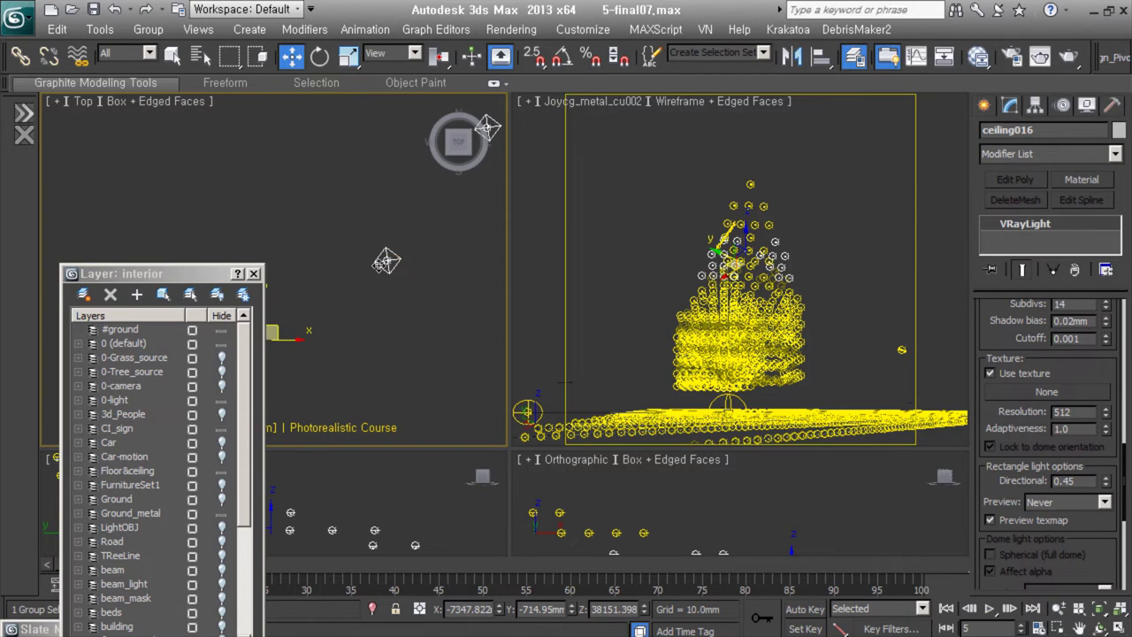
- Start a VRayIES light, dock an extra toolbar, then cancel the light creation
left_click(984, 104)
left_click(1085, 218)
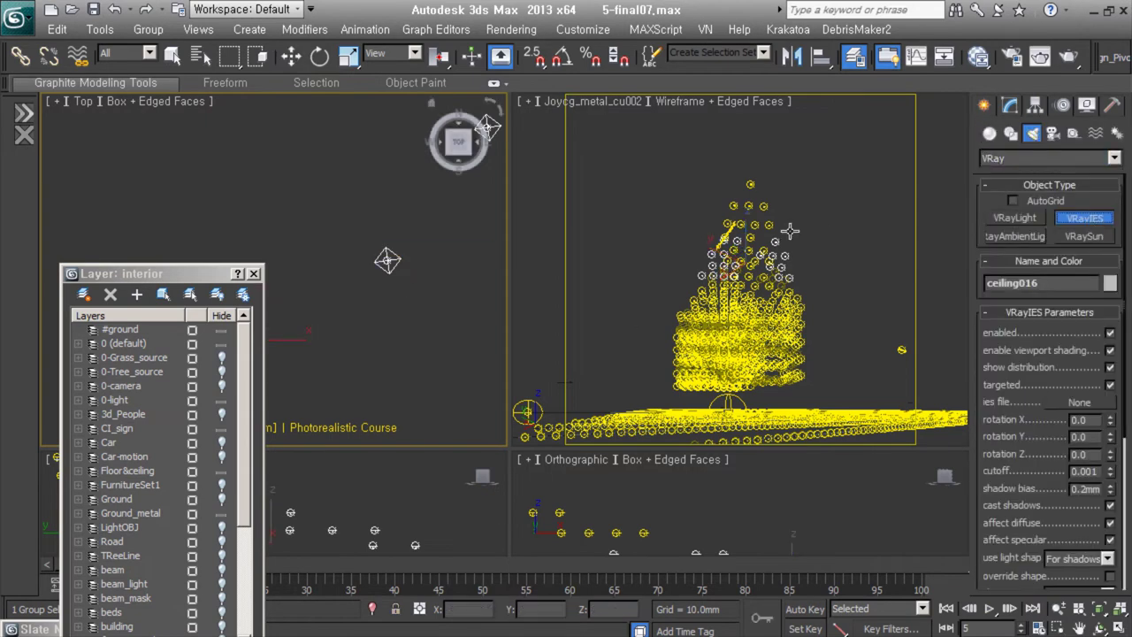
right_click(734, 67)
left_click(778, 257)
left_click_drag(56, 144, 173, 152)
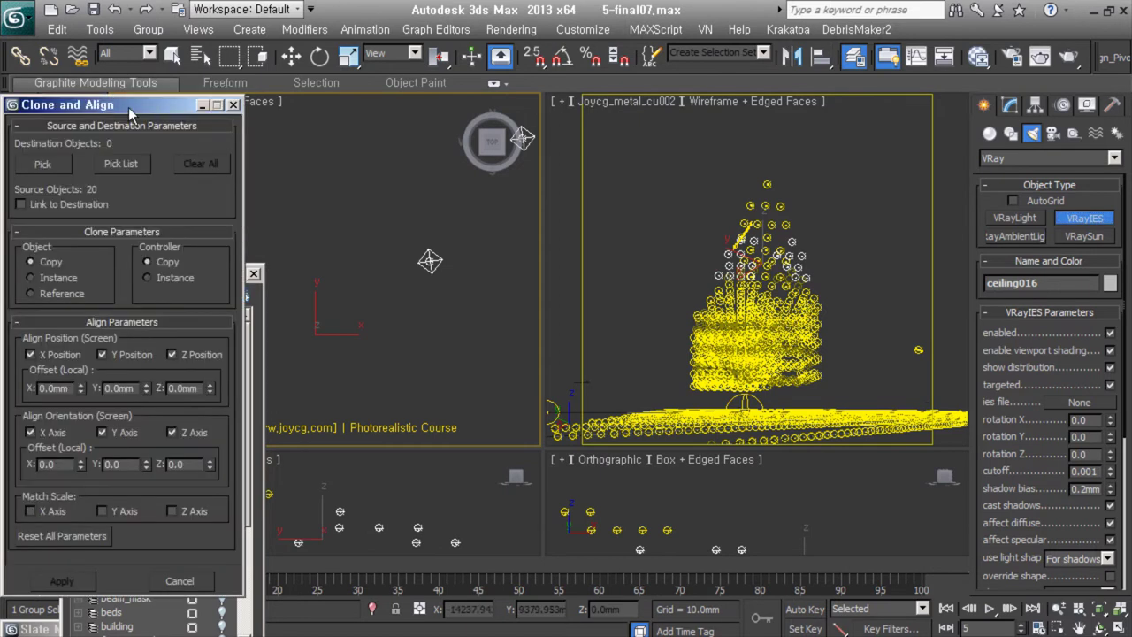
key("Escape")
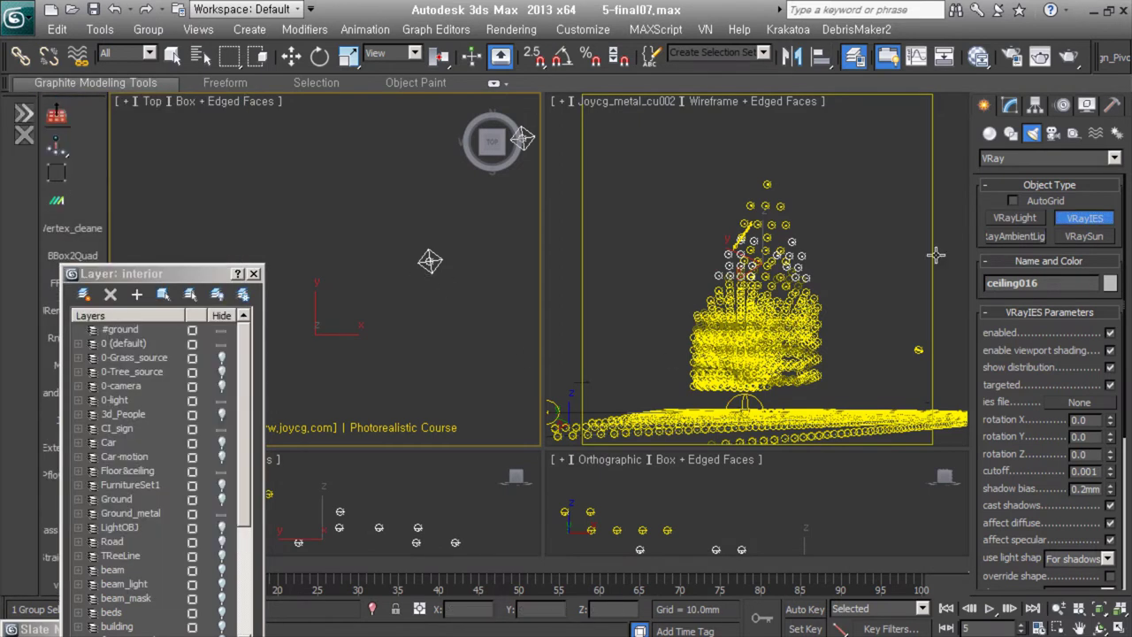
right_click(854, 260)
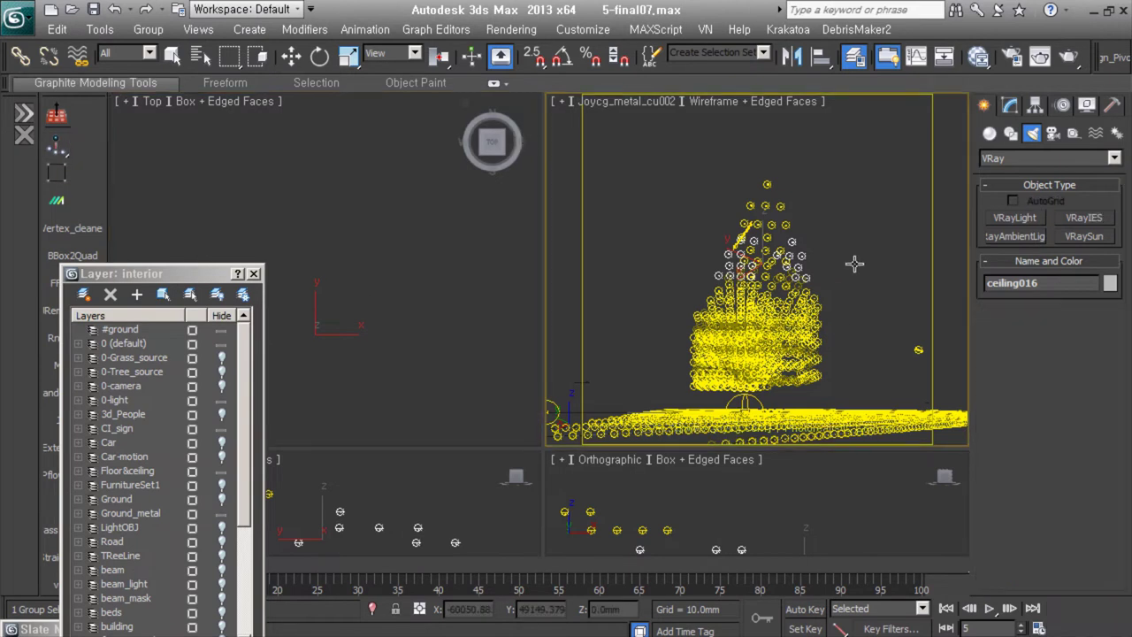
key("w")
- Set ceiling016's Rectangle light Preview to Always, then clear the selection
left_click(1010, 105)
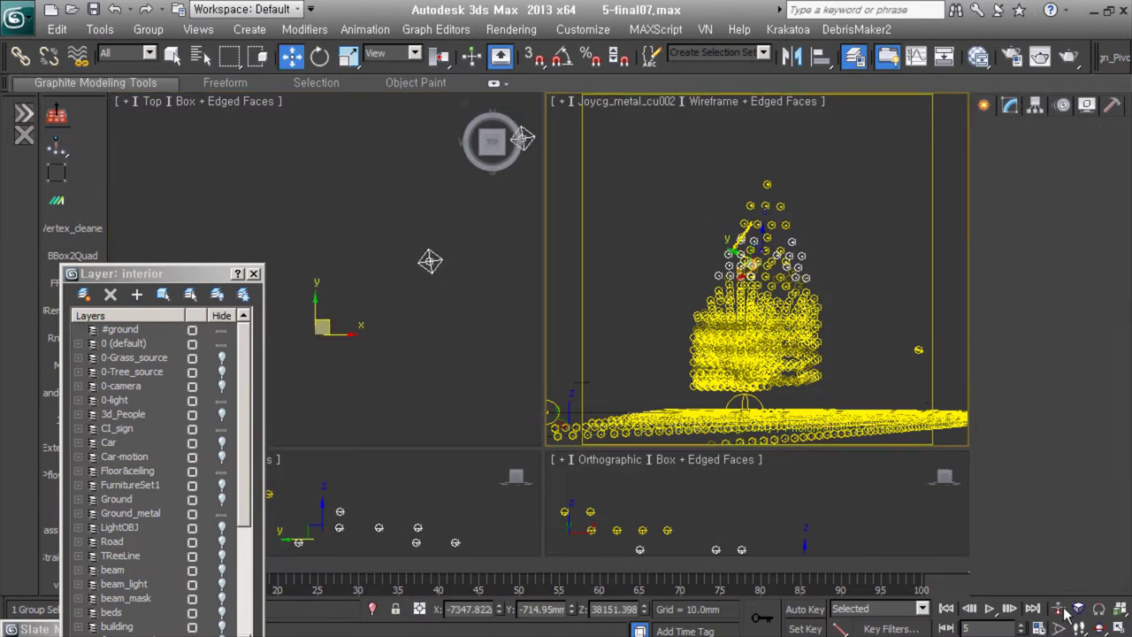
left_click(1066, 505)
left_click(1066, 529)
middle_click_drag(496, 513, 598, 505)
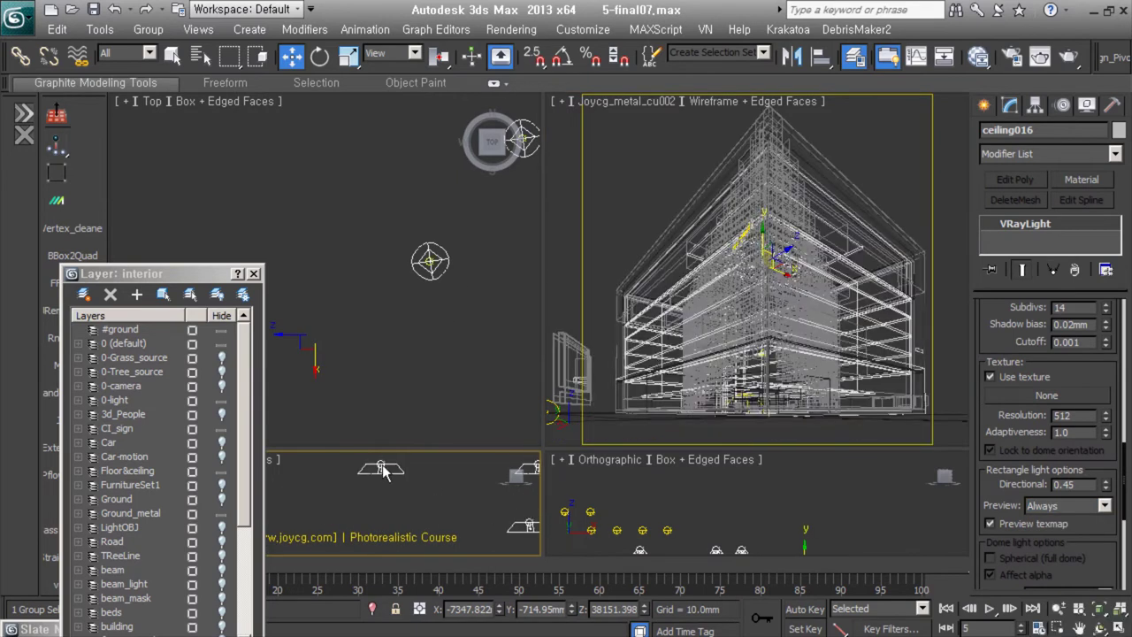
left_click(868, 345)
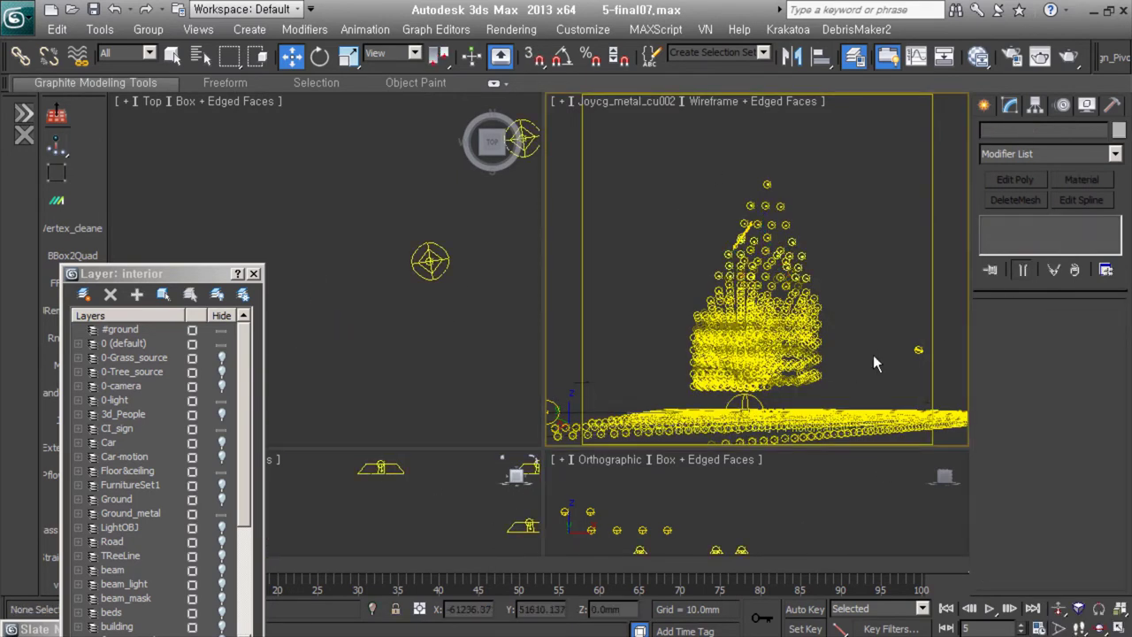
- Limit selection to lights and isolate the g_uplight173 uplight group
left_click(141, 52)
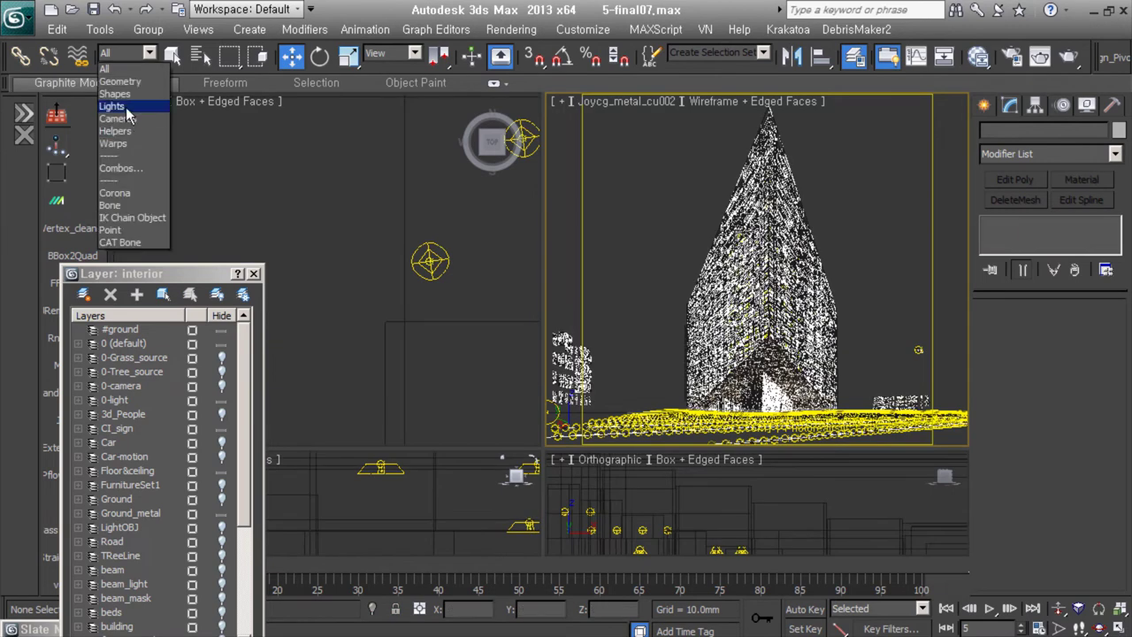
left_click(115, 101)
left_click(737, 437)
key("alt+q")
middle_click_drag(354, 298, 379, 254, "alt")
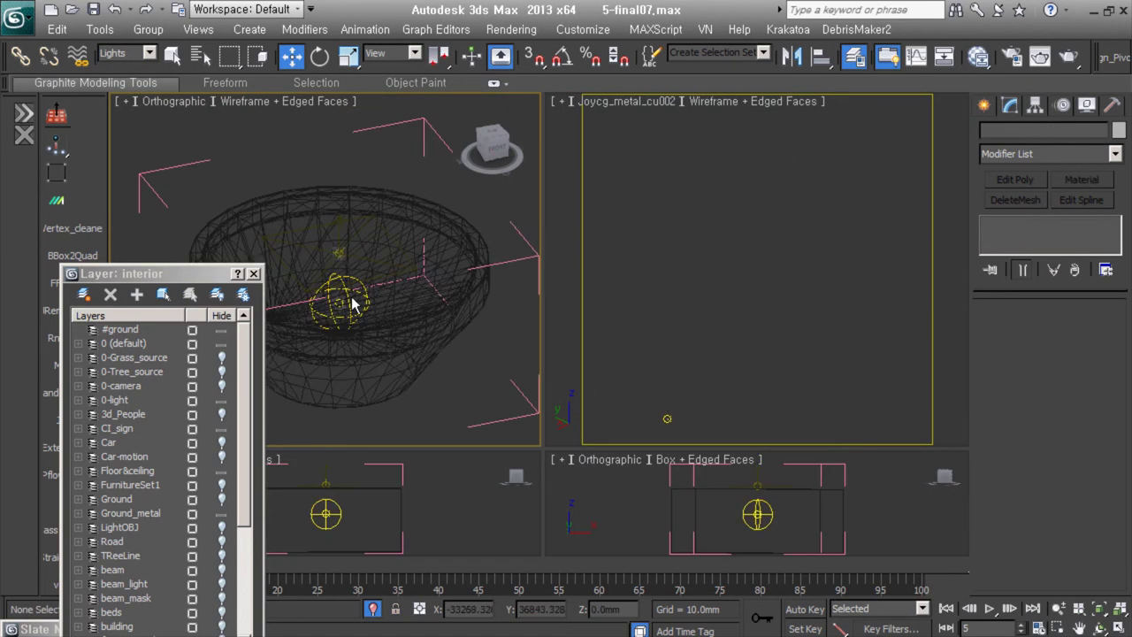
- Set the outer plane light Guplight_out173 to preview only when selected
left_click(379, 254)
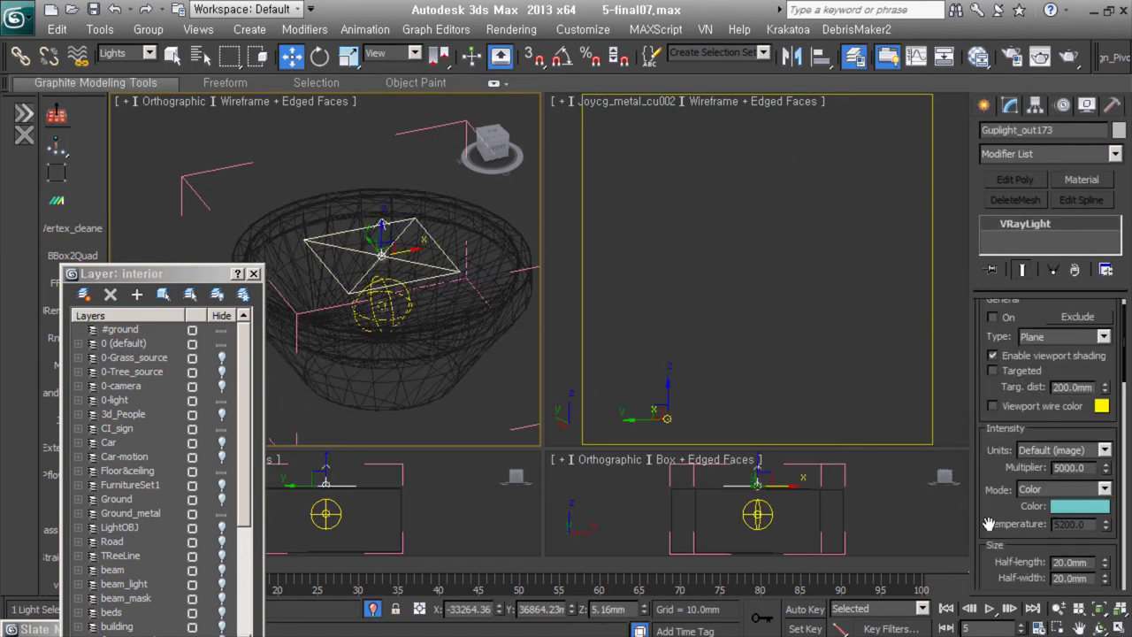
scroll(989, 524, "down", 2)
scroll(989, 524, "down", 2)
scroll(989, 524, "up", 2)
scroll(998, 450, "up", 3)
scroll(998, 451, "down", 5)
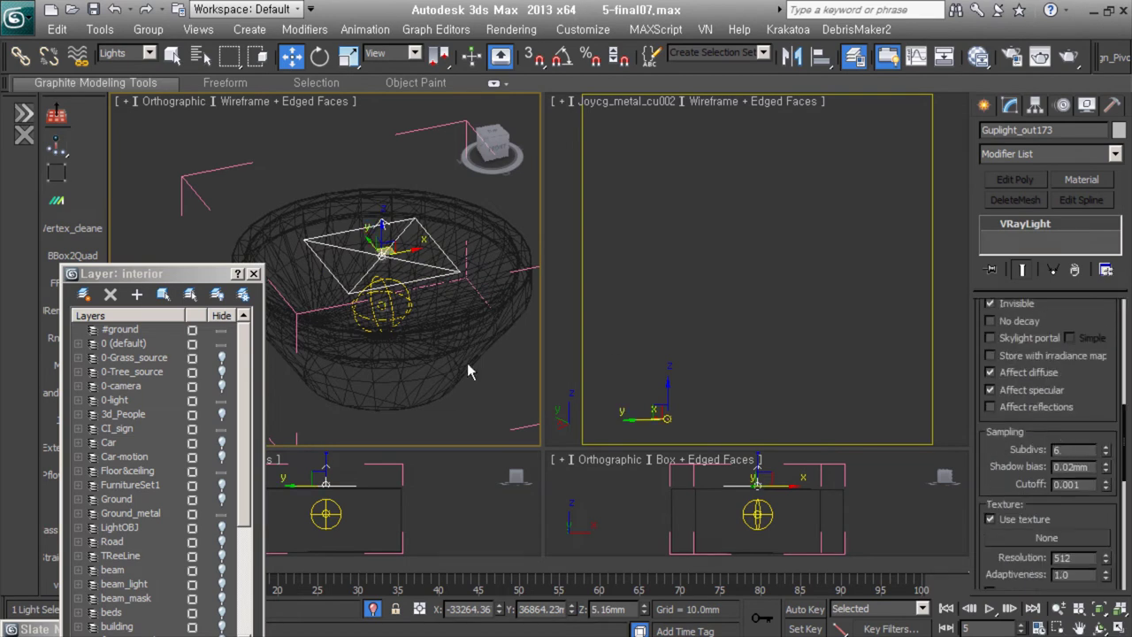
scroll(1060, 475, "down", 3)
left_click(1075, 485)
left_click(1062, 510)
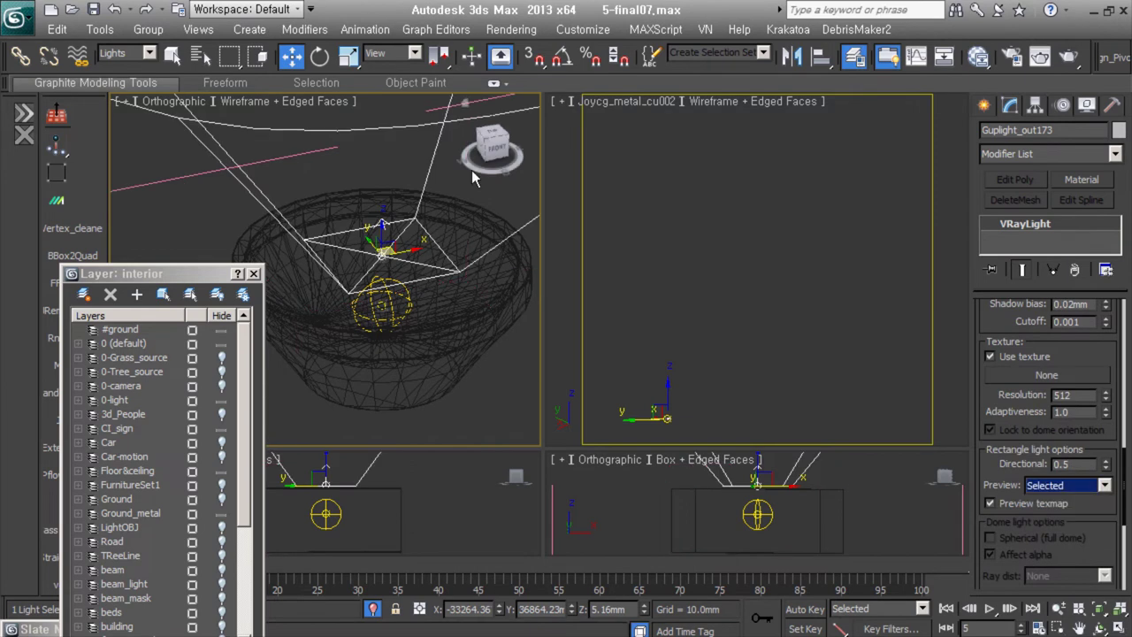
scroll(1066, 449, "up", 10)
- Inspect the inner sphere light Guplight_in173's settings, then select and deselect the bowl group
left_click(382, 301)
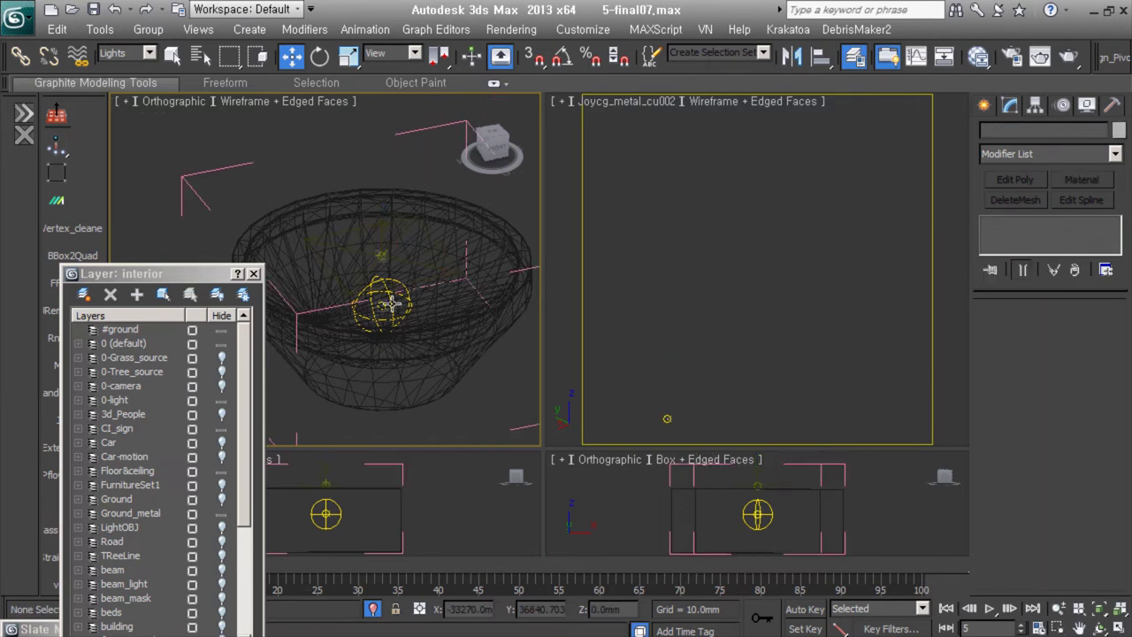
left_click_drag(998, 495, 998, 437)
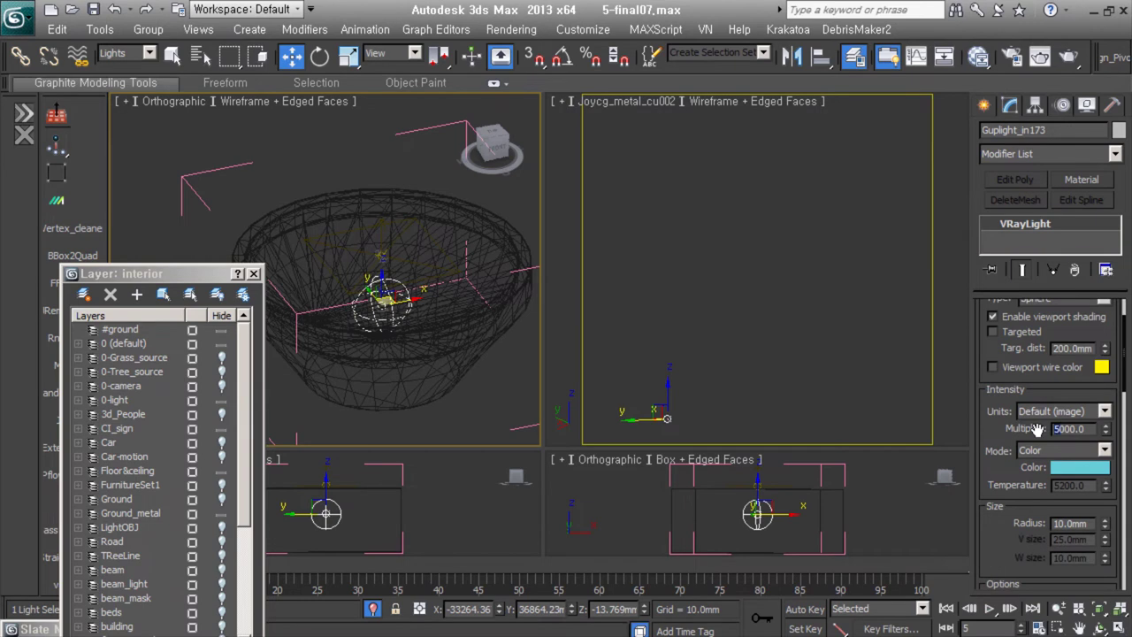
left_click_drag(1037, 428, 1036, 480)
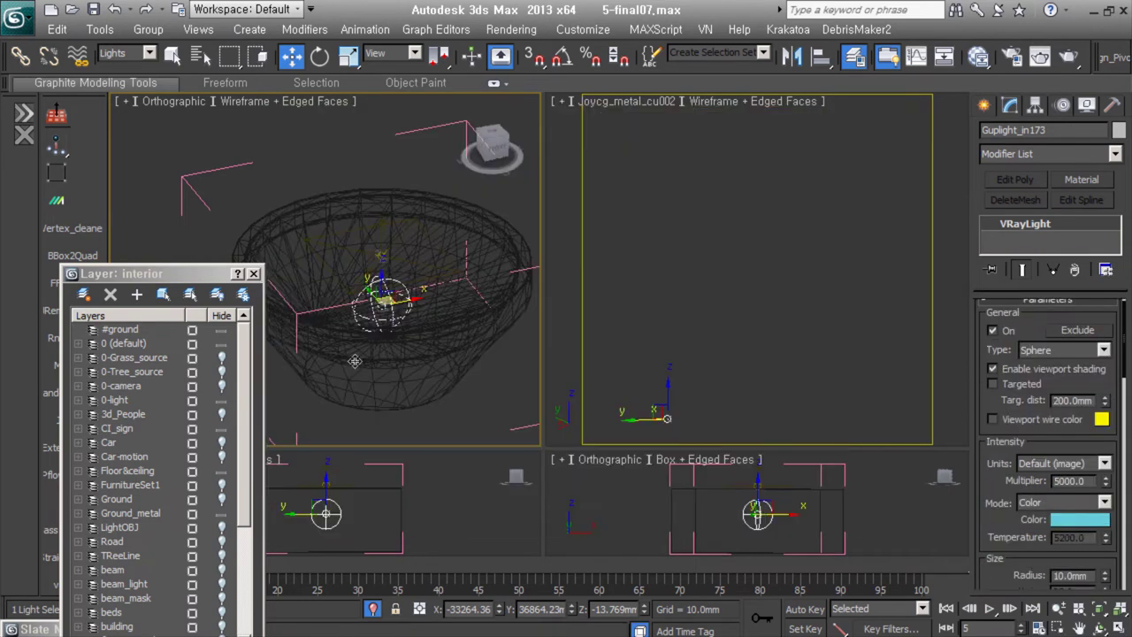
scroll(1035, 480, "down", 5)
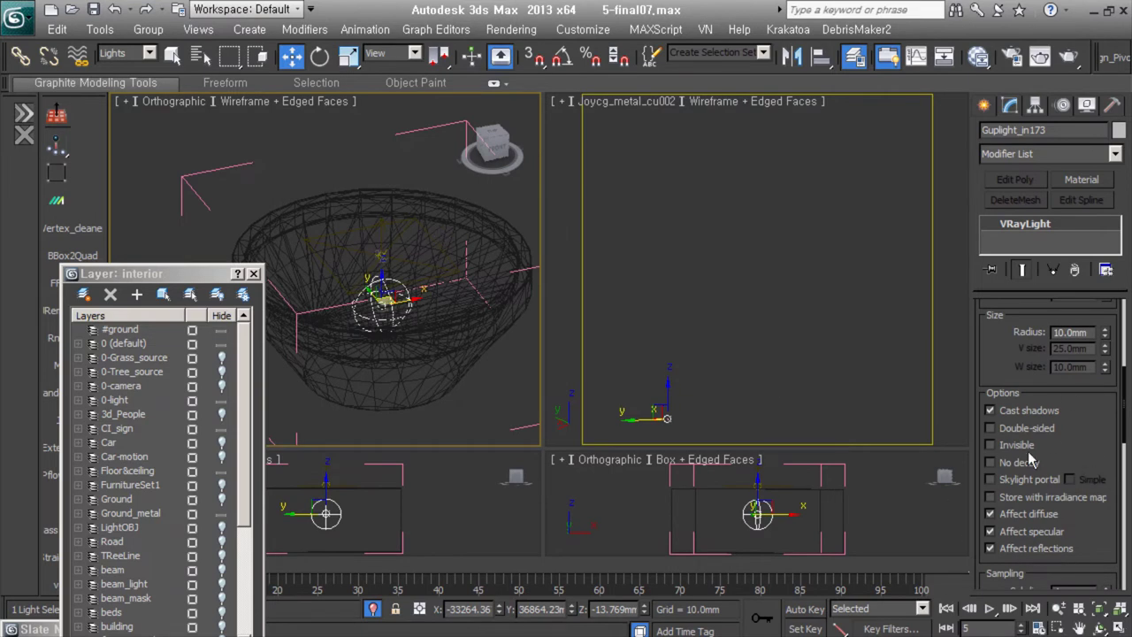
scroll(1021, 513, "up", 3)
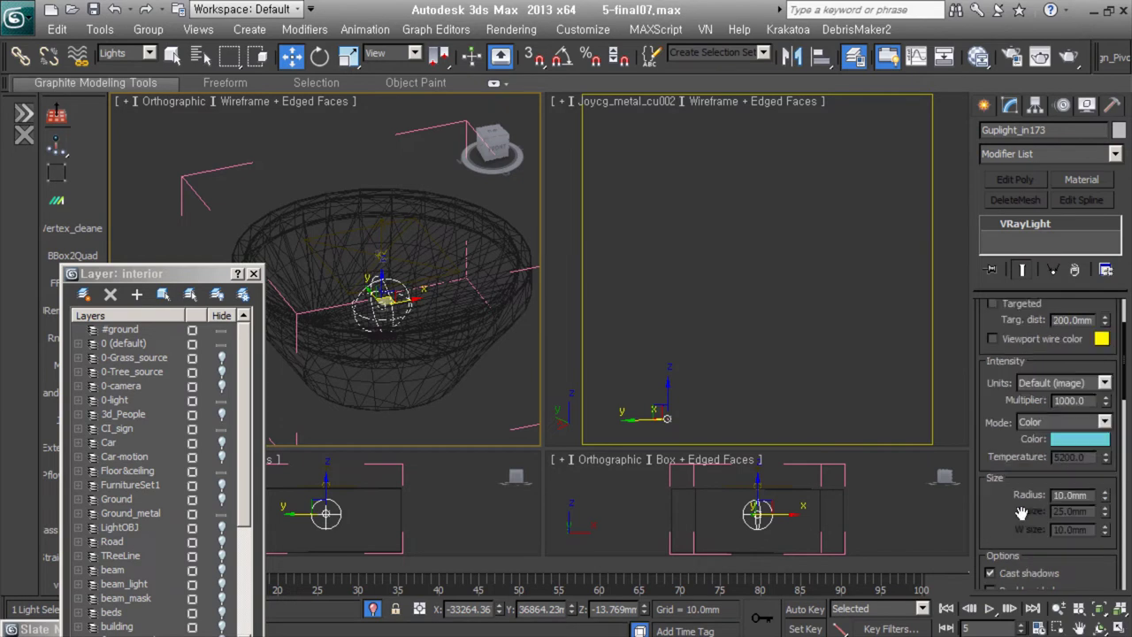
scroll(1017, 402, "down", 3)
scroll(1017, 403, "down", 5)
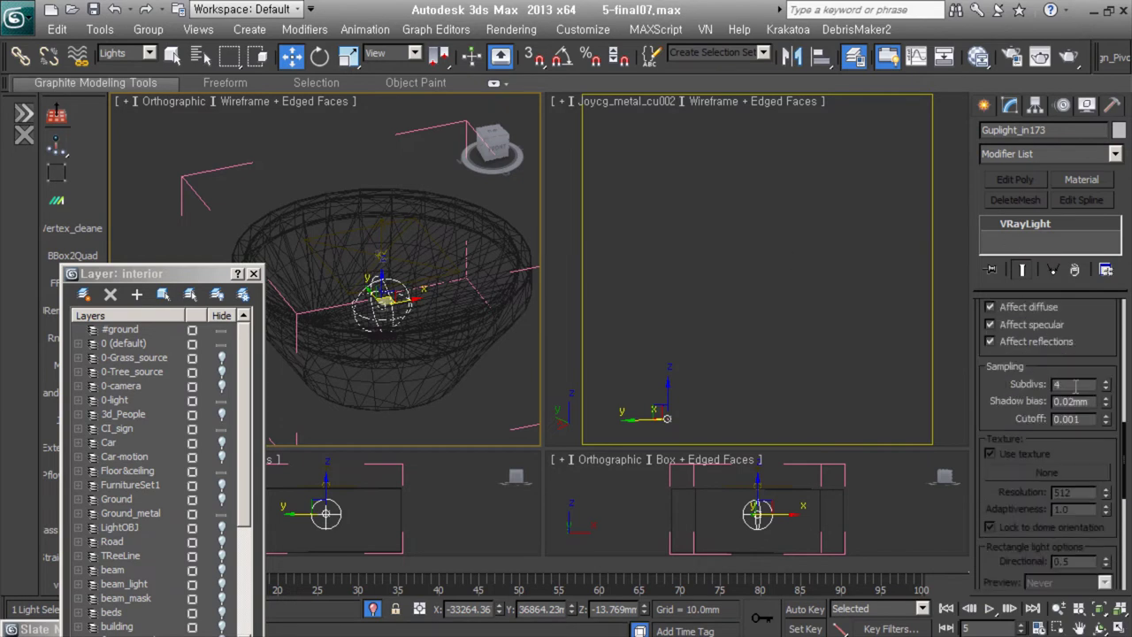
left_click(446, 374)
left_click(436, 378)
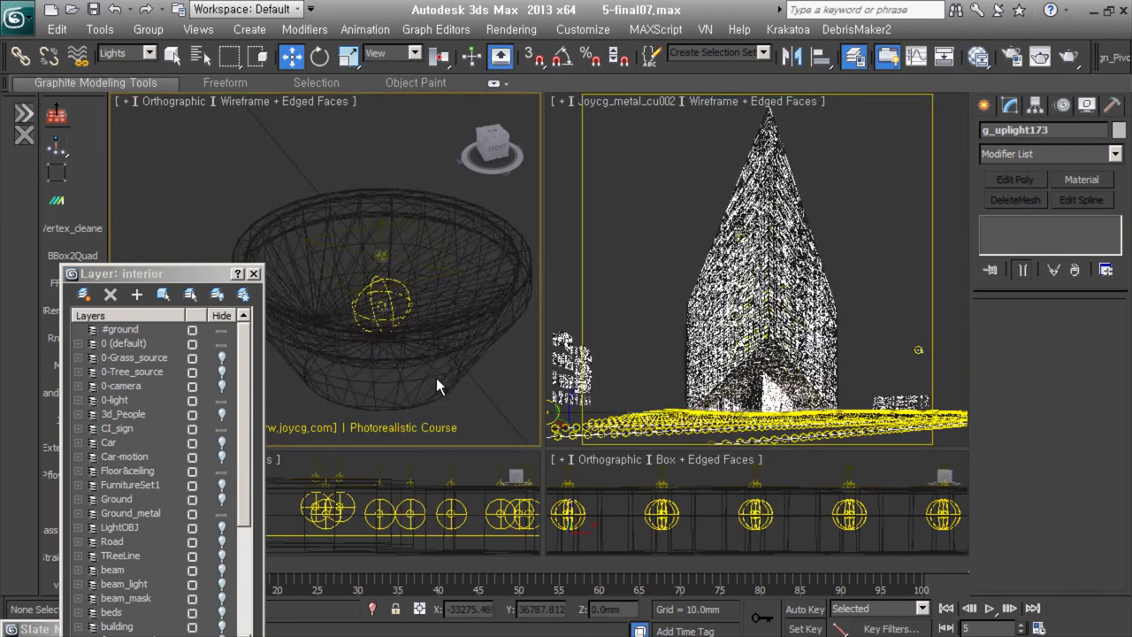
- In Top and Front views, move VRaySun001 far right and raise it above the building
key("t")
left_click(329, 207)
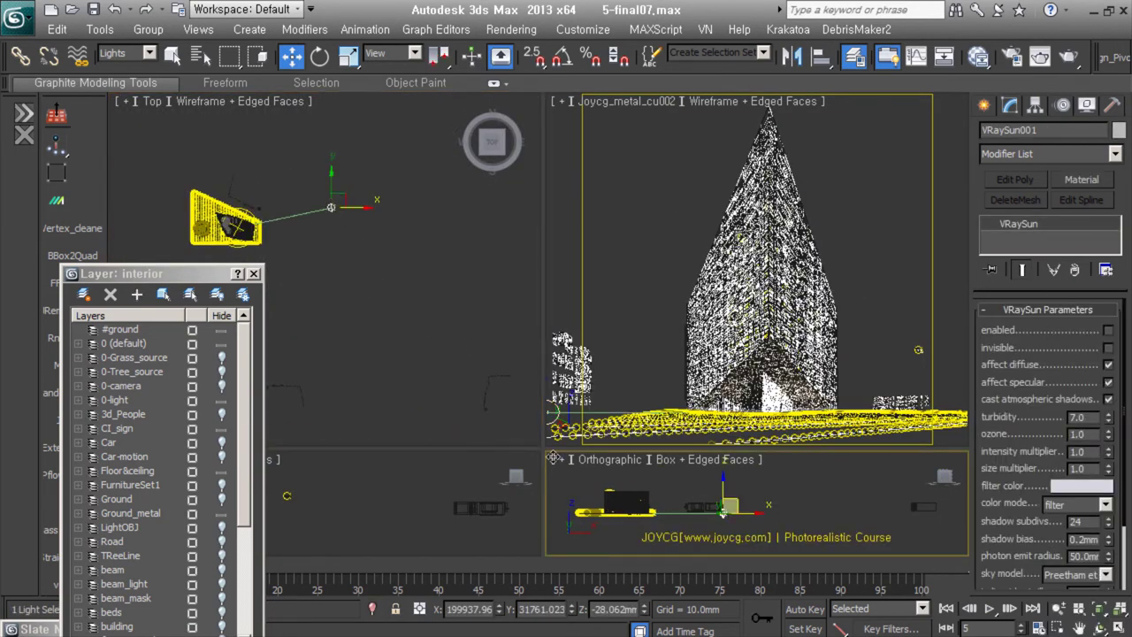
left_click_drag(542, 449, 519, 322)
left_click_drag(679, 457, 940, 475)
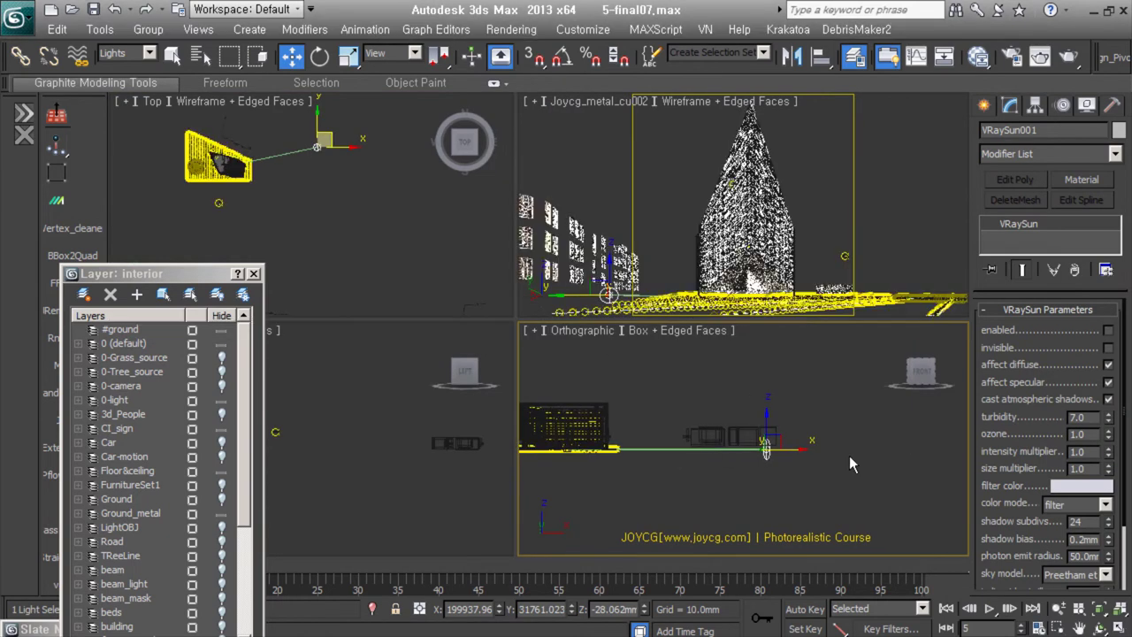
key("f")
mouse_move(930, 413)
left_mouse_down()
mouse_move(930, 398)
mouse_move(930, 413)
left_mouse_up()
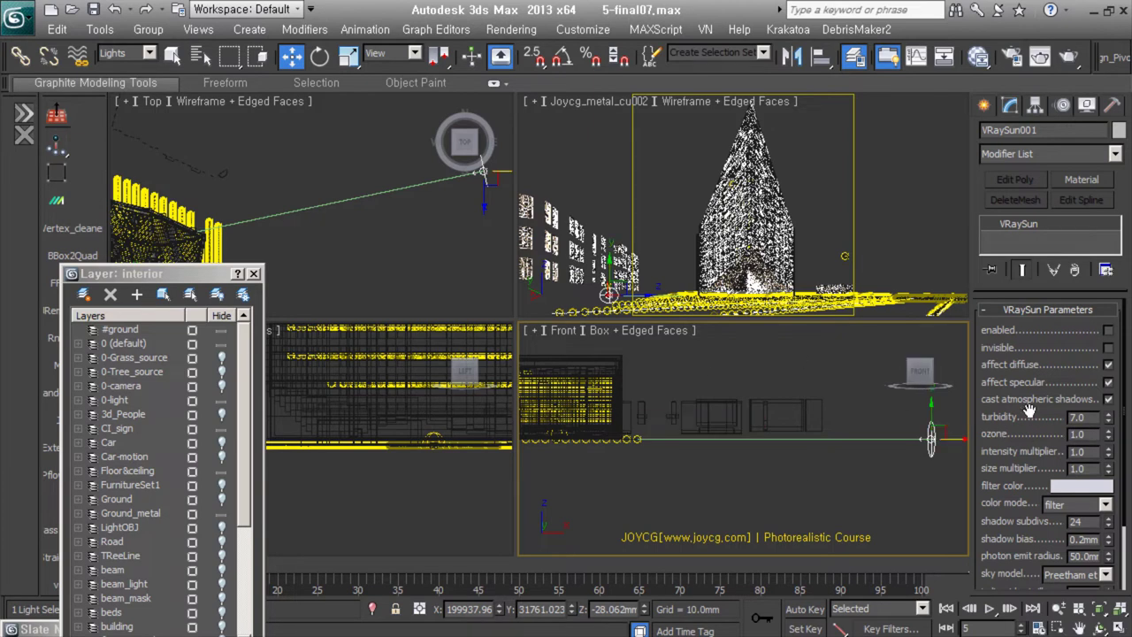
left_click_drag(931, 439, 930, 405)
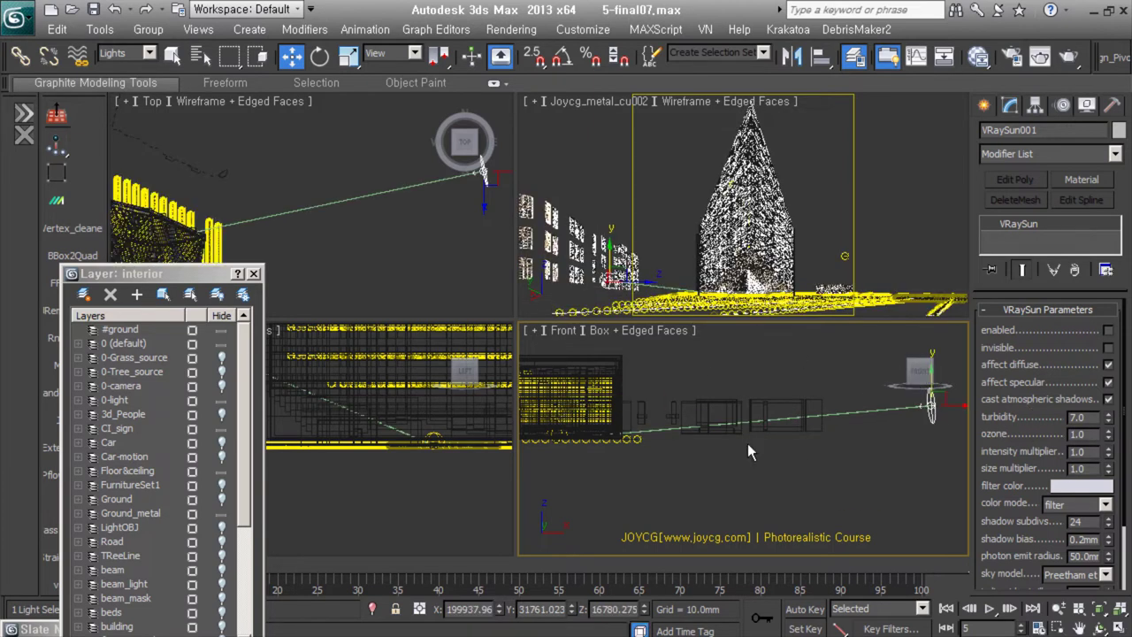
- Review the sun's size multiplier and keep its bluish-grey filter colour (169, 171, 187)
double_click(1076, 468)
key("Return")
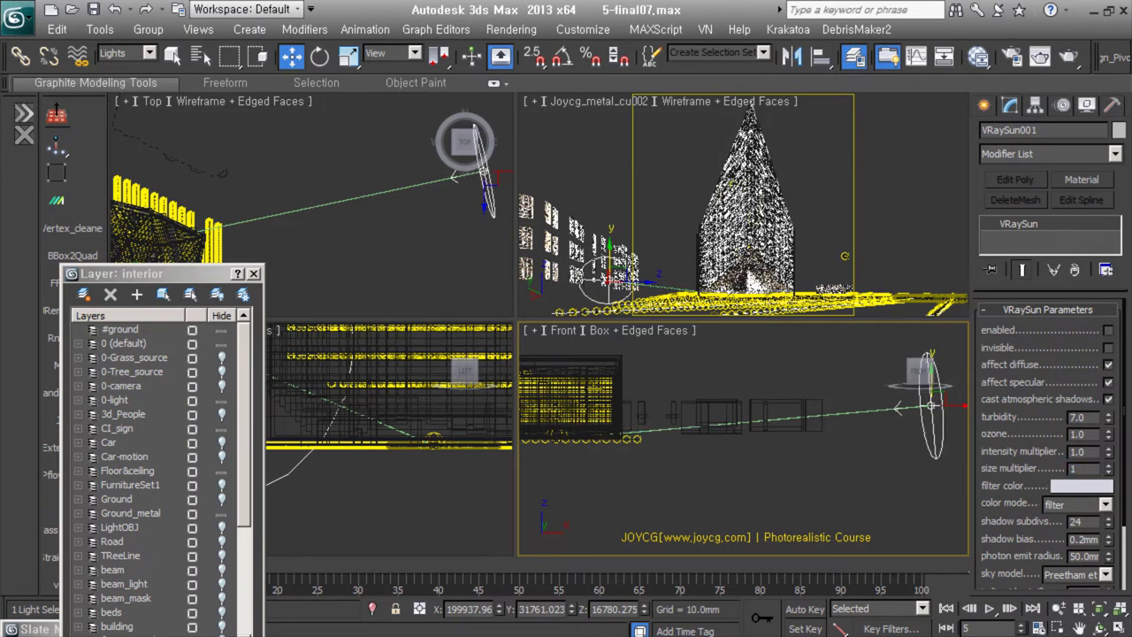
middle_click_drag(877, 483, 866, 483)
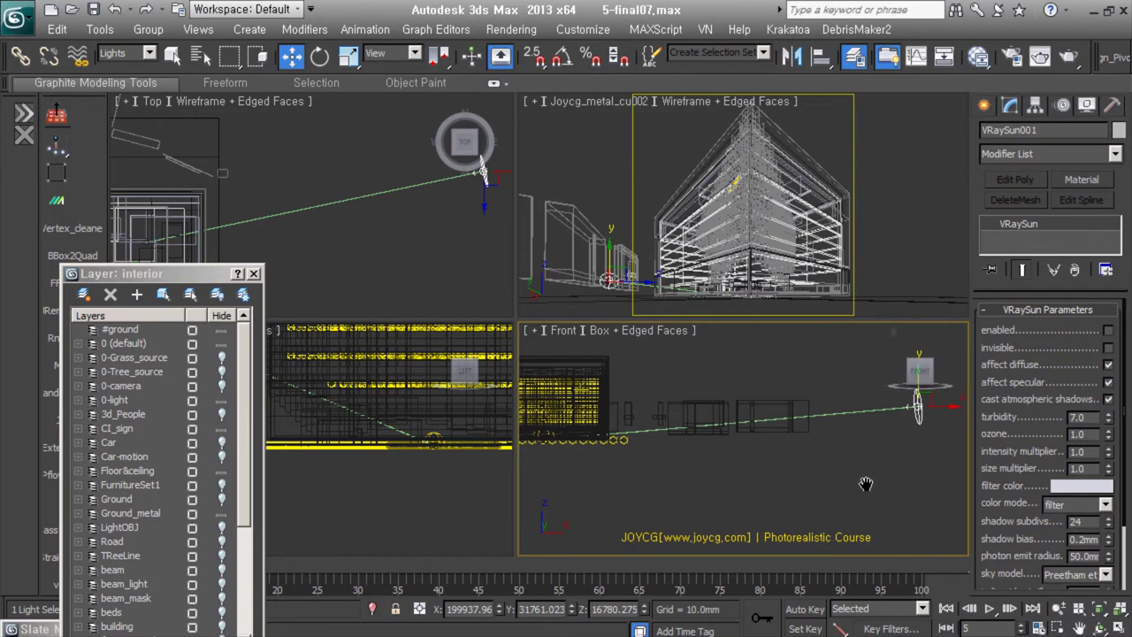
middle_click_drag(980, 411, 979, 485)
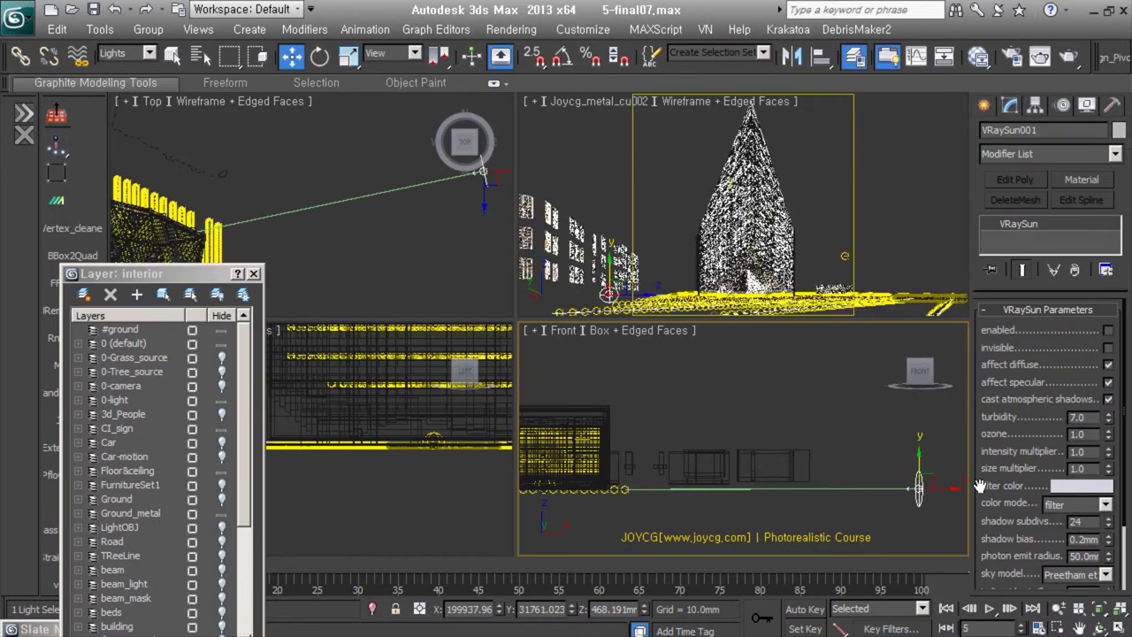
left_click(1072, 489)
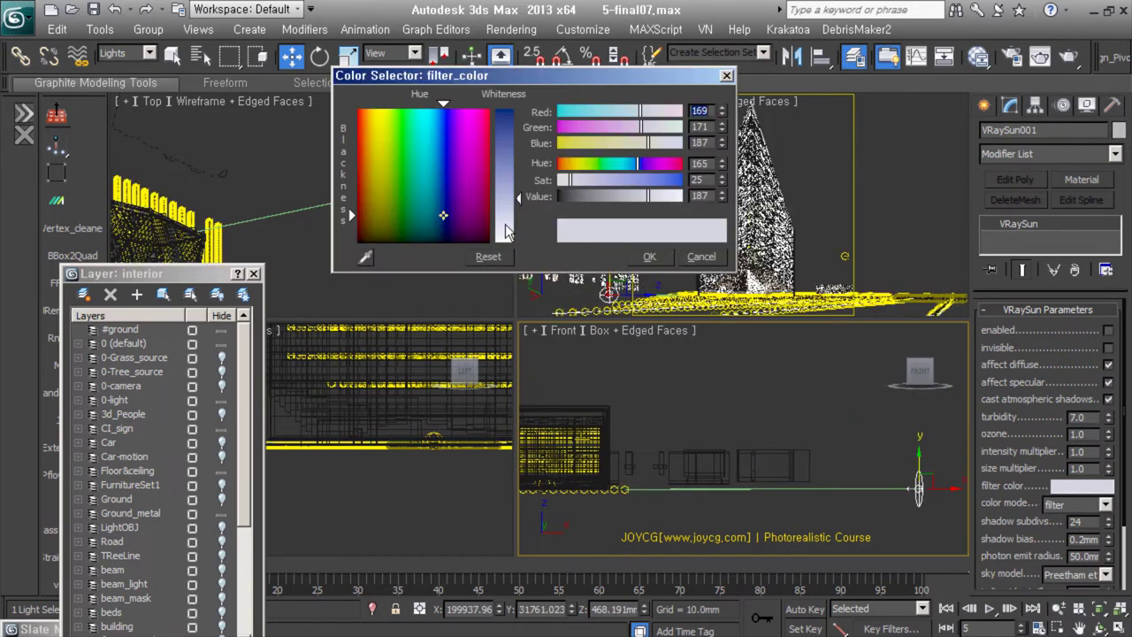
left_click(649, 257)
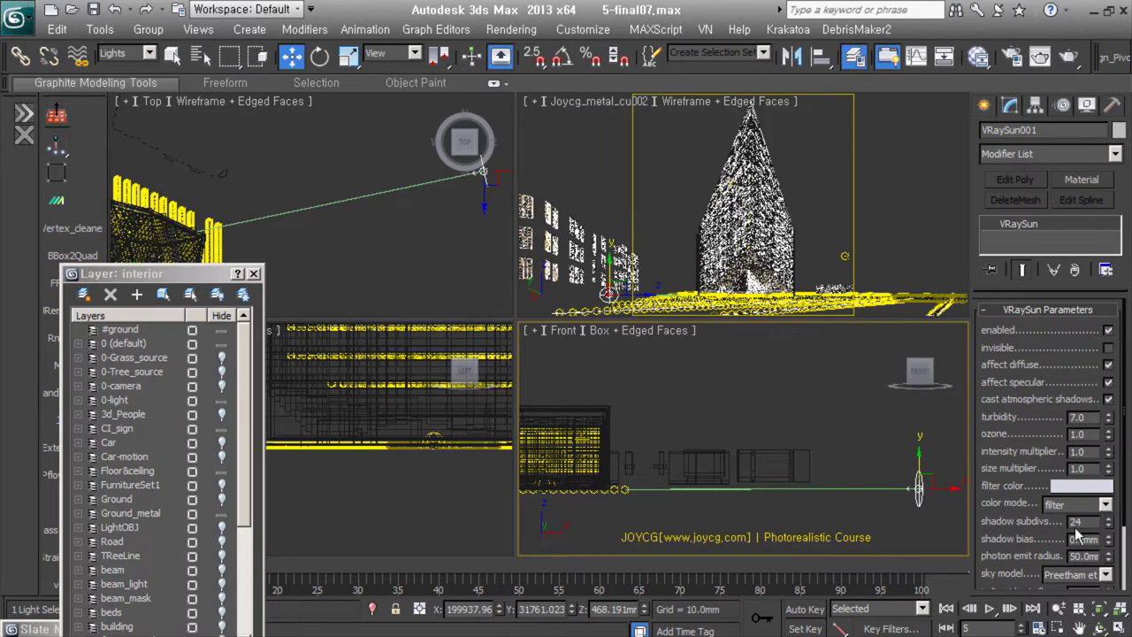
- Select the Dome VRayLight and turn off its invisibility option
middle_click_drag(390, 212, 300, 166)
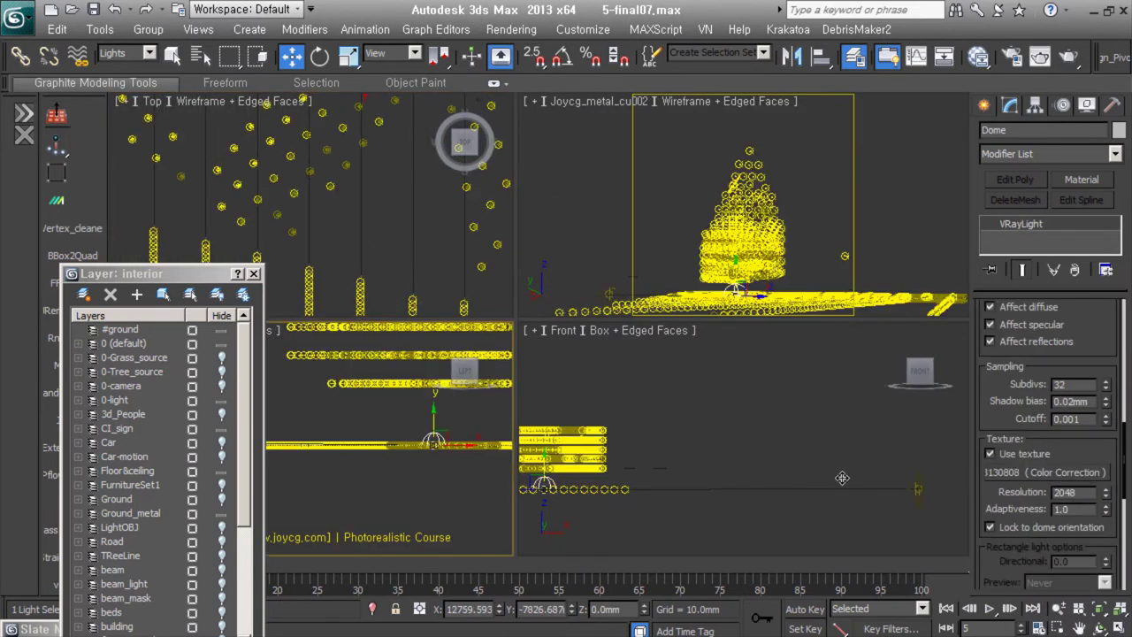
scroll(1096, 398, "up", 3)
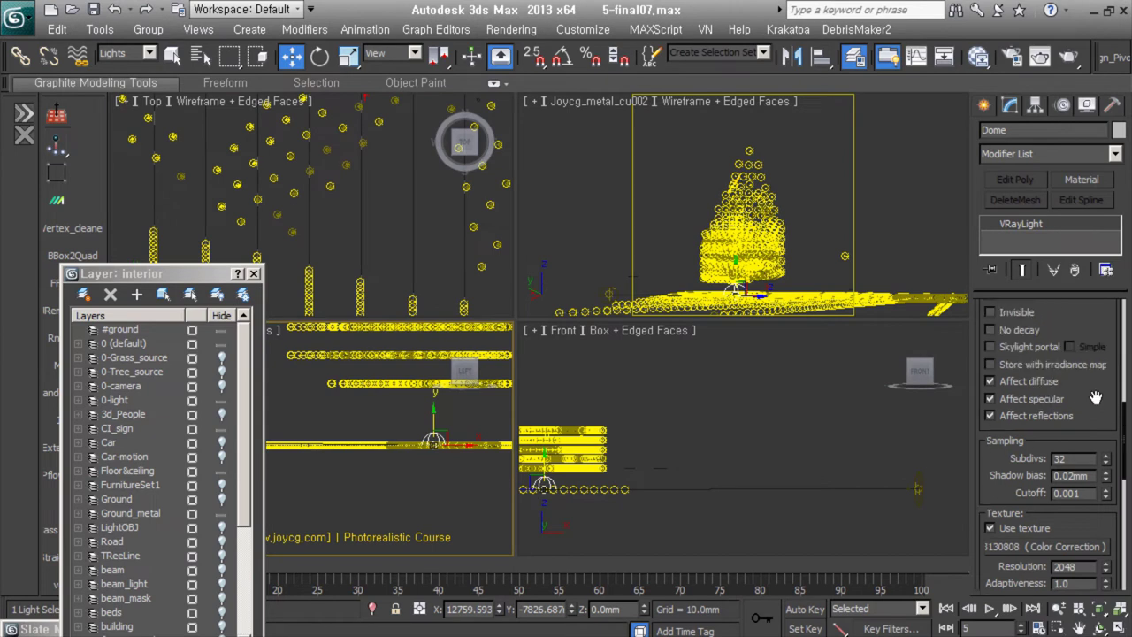
scroll(1096, 398, "up", 4)
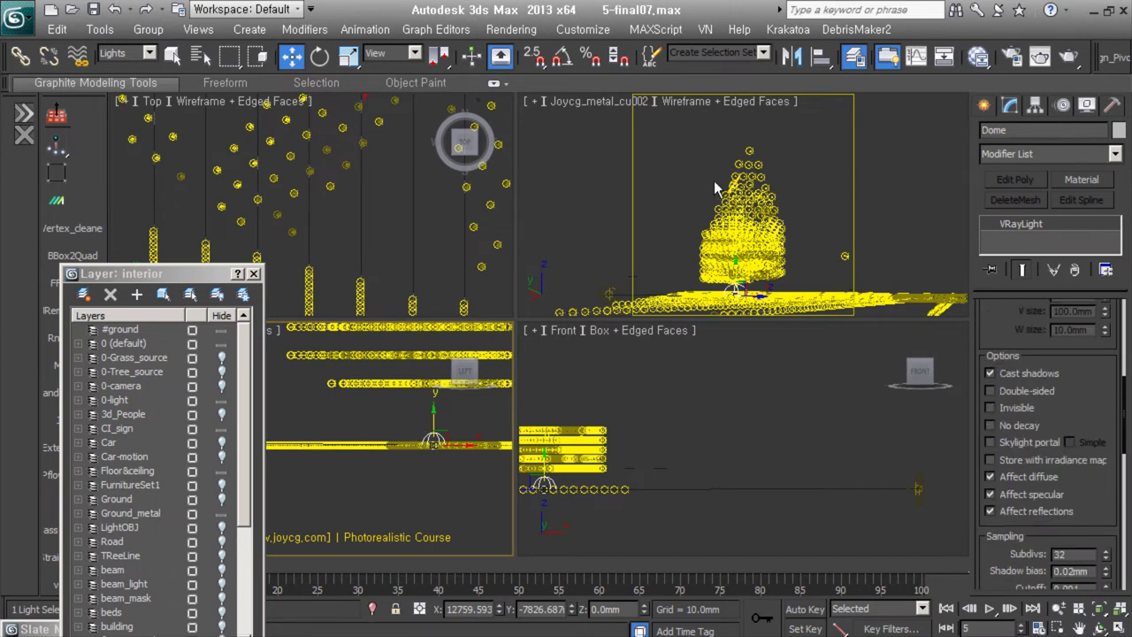
left_click(1019, 408)
scroll(1024, 414, "down", 3)
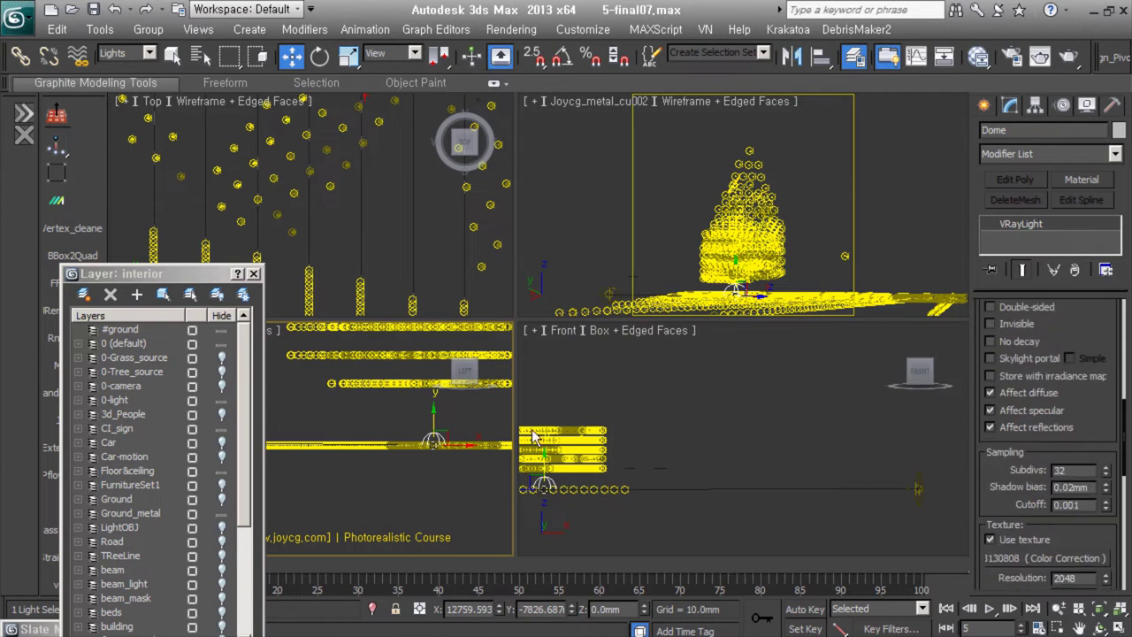
left_click_drag(1103, 462, 1102, 316)
- In the Slate editor's Lighting view, set the Color Correction map's overall gamma to 0.74
key("m")
left_click(372, 98)
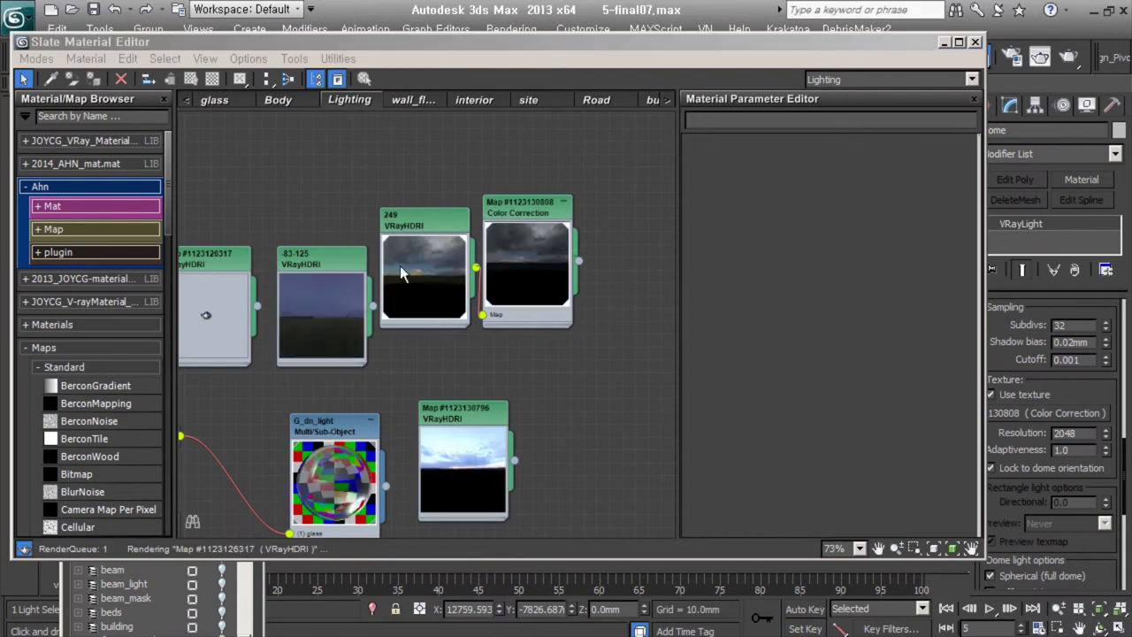
double_click(546, 231)
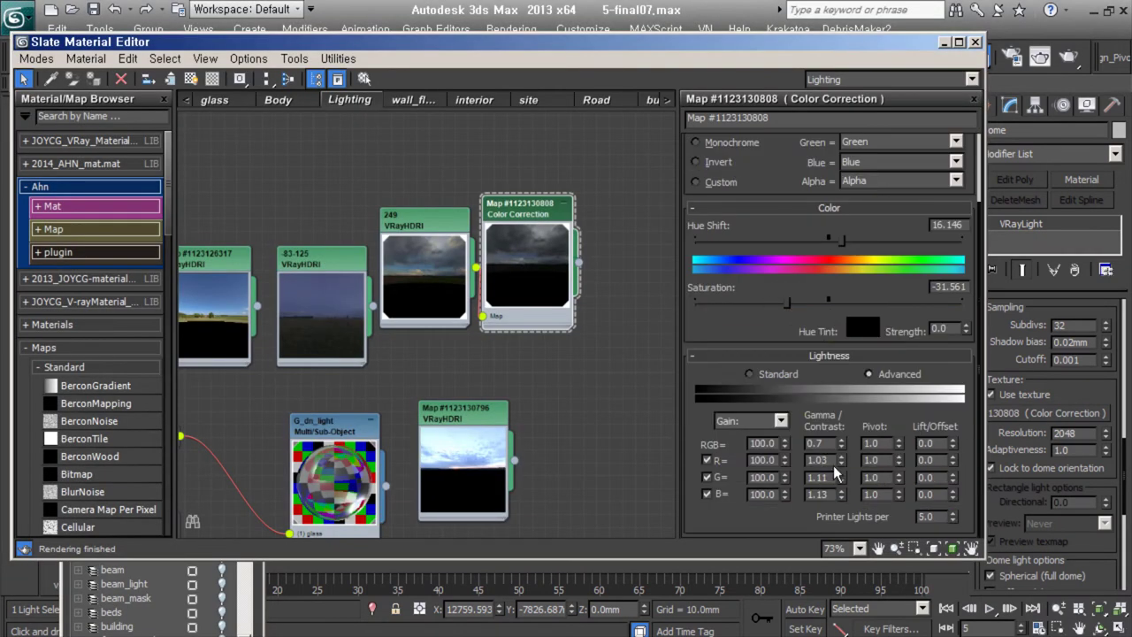
left_click_drag(838, 445, 531, 281)
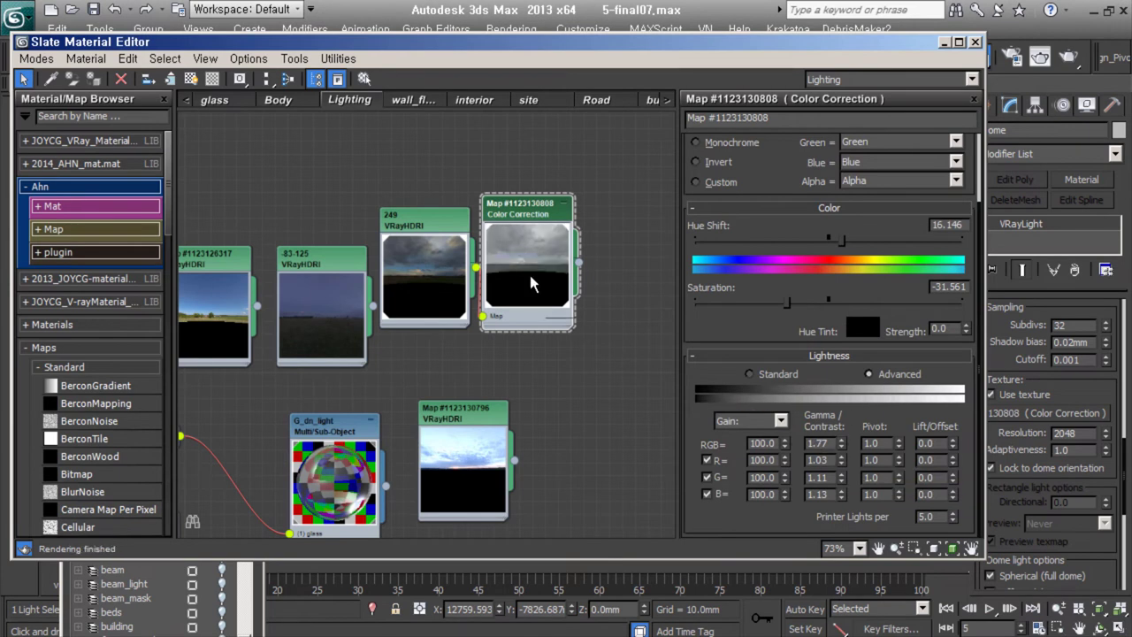
left_click_drag(841, 443, 842, 478)
left_click(707, 460)
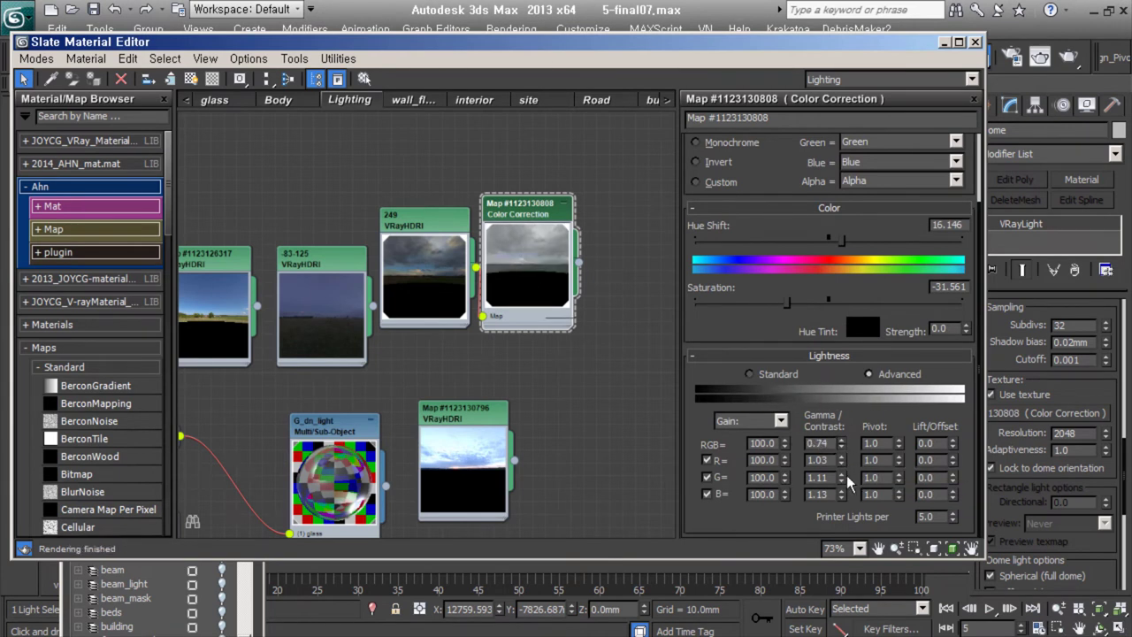
left_click(707, 477)
left_click(707, 494)
left_click(707, 460)
left_click(707, 477)
left_click(707, 494)
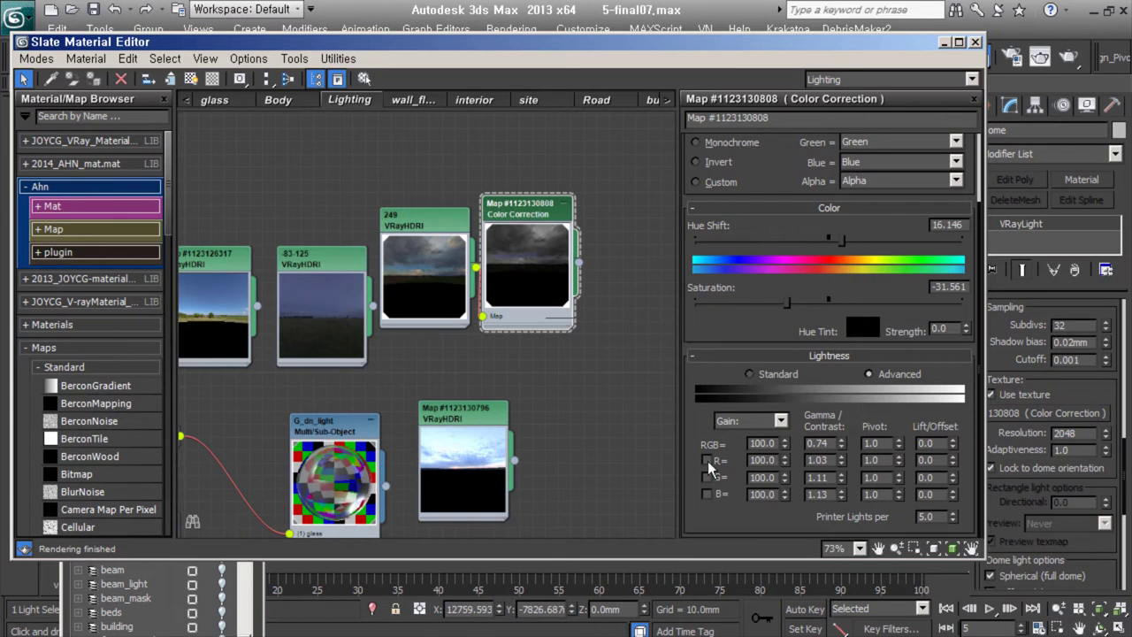
- Lower the sky map's lightness and set the dome texture resolution to 512
left_click(777, 375)
left_click_drag(828, 442, 807, 443)
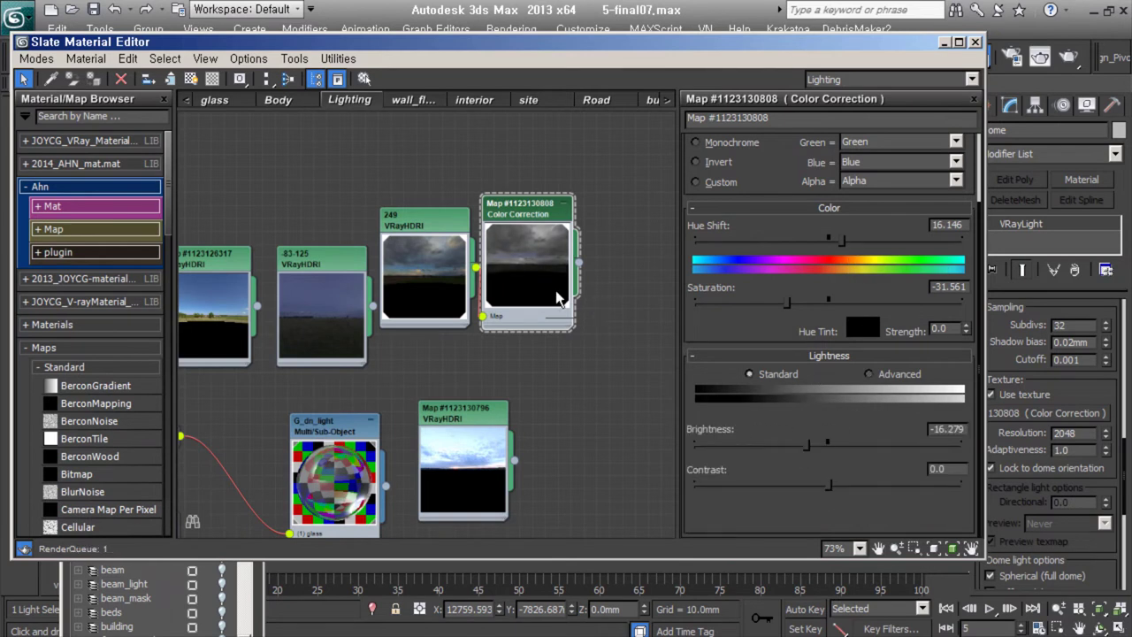
left_click(868, 373)
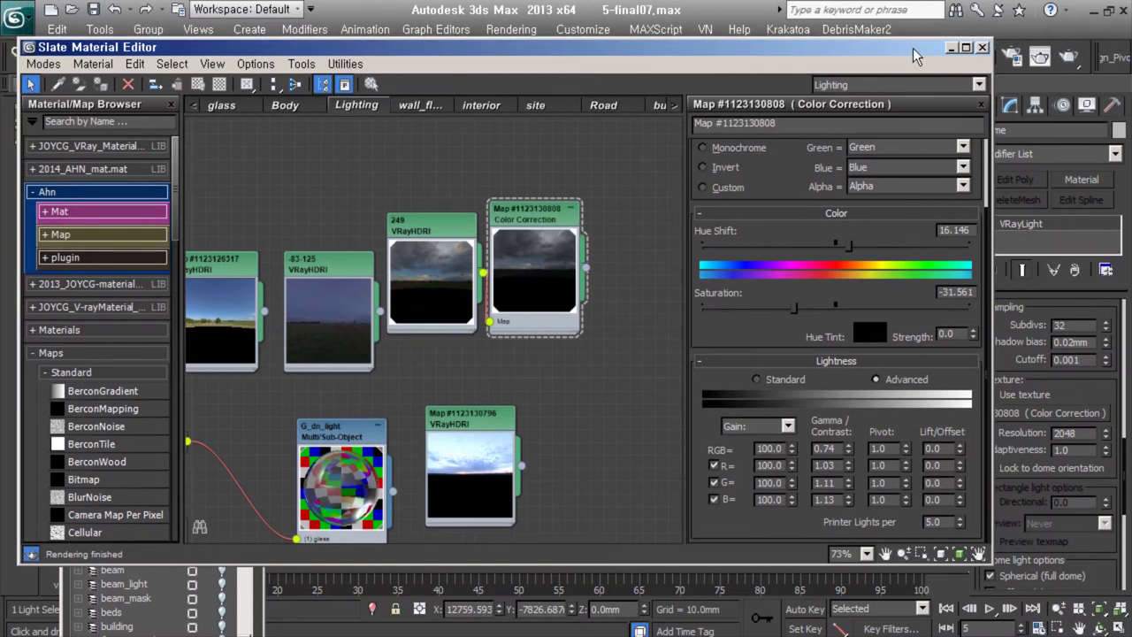
left_click(1059, 433)
type("512")
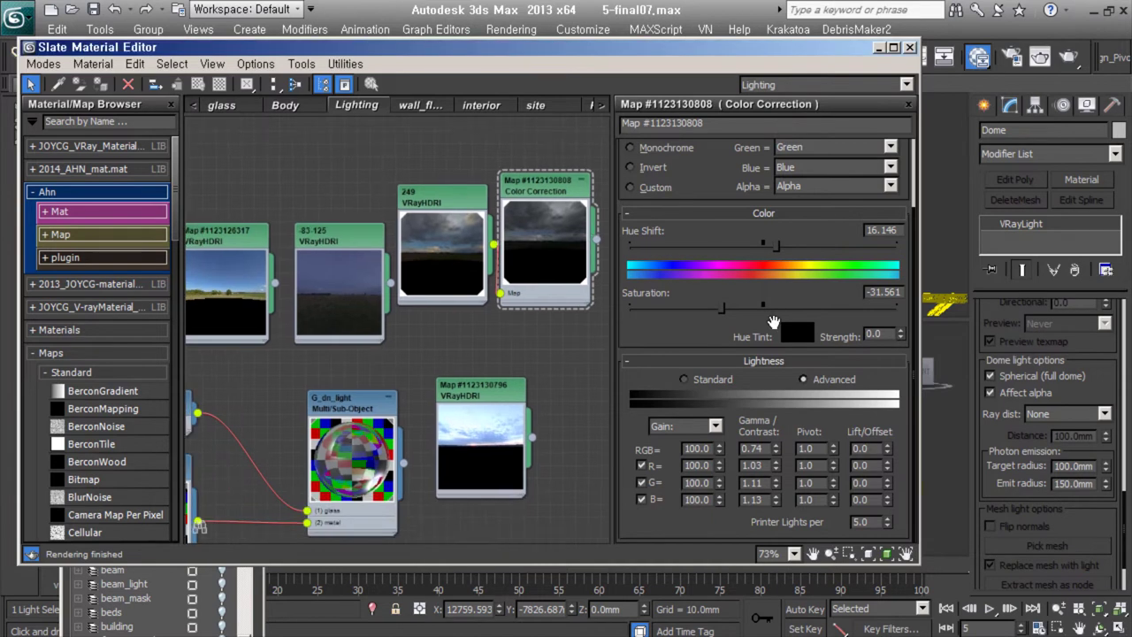
middle_click_drag(184, 277, 237, 197)
middle_click_drag(546, 382, 526, 390)
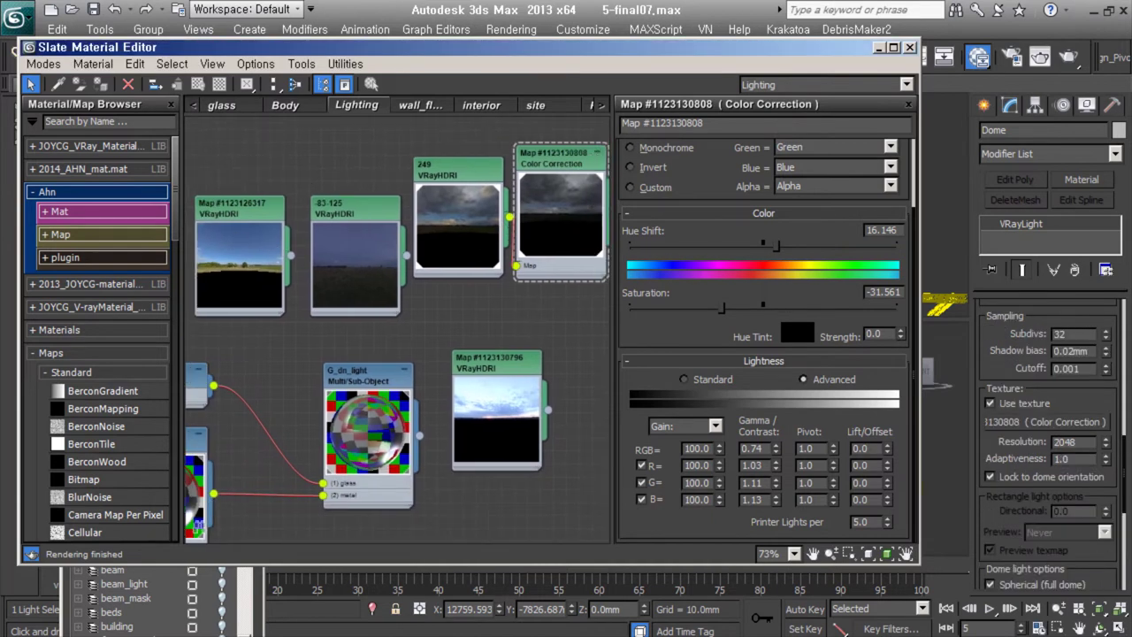
key("alt+Tab")
- Review the waters.JPG and f2s.jpg renders in Picasa, then return to the 249 VRayHDRI map
double_click(156, 293)
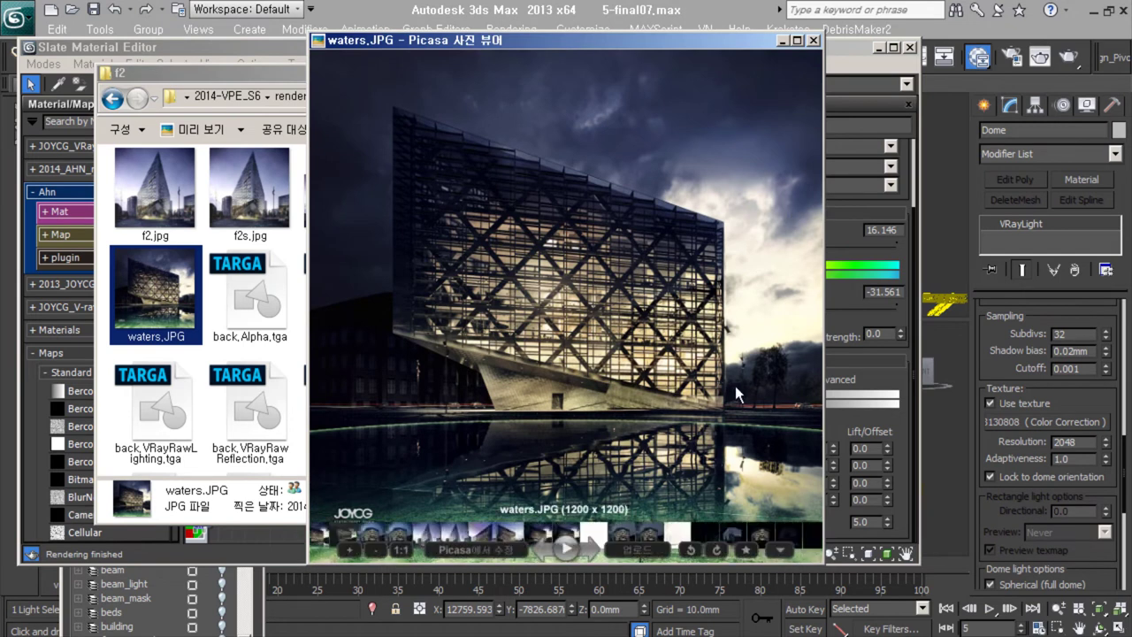
key("Left")
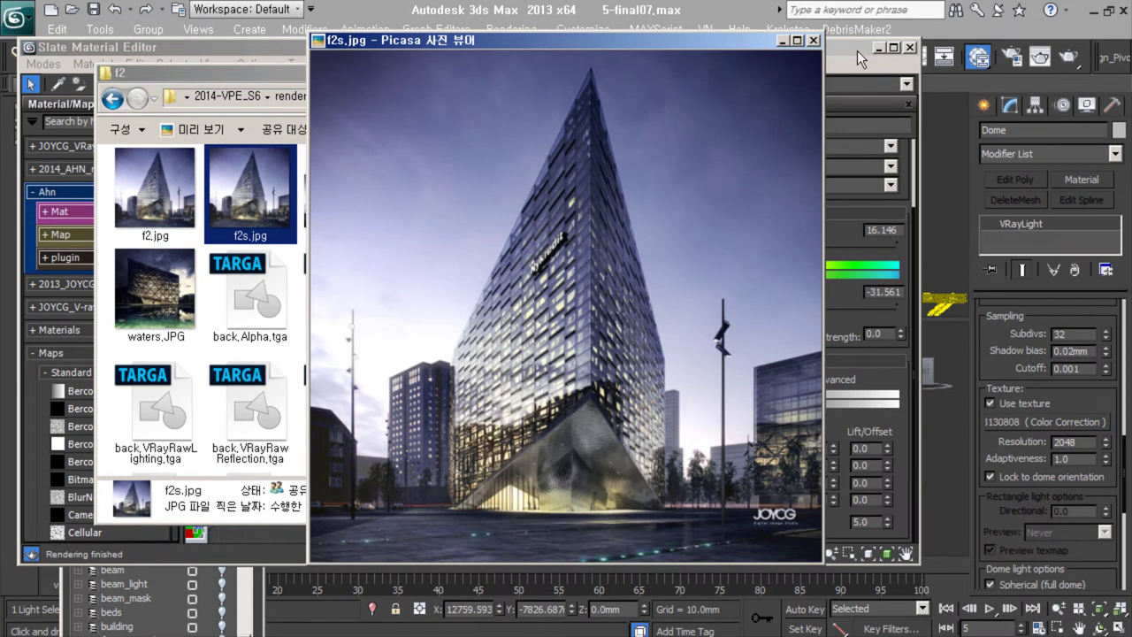
left_click(813, 40)
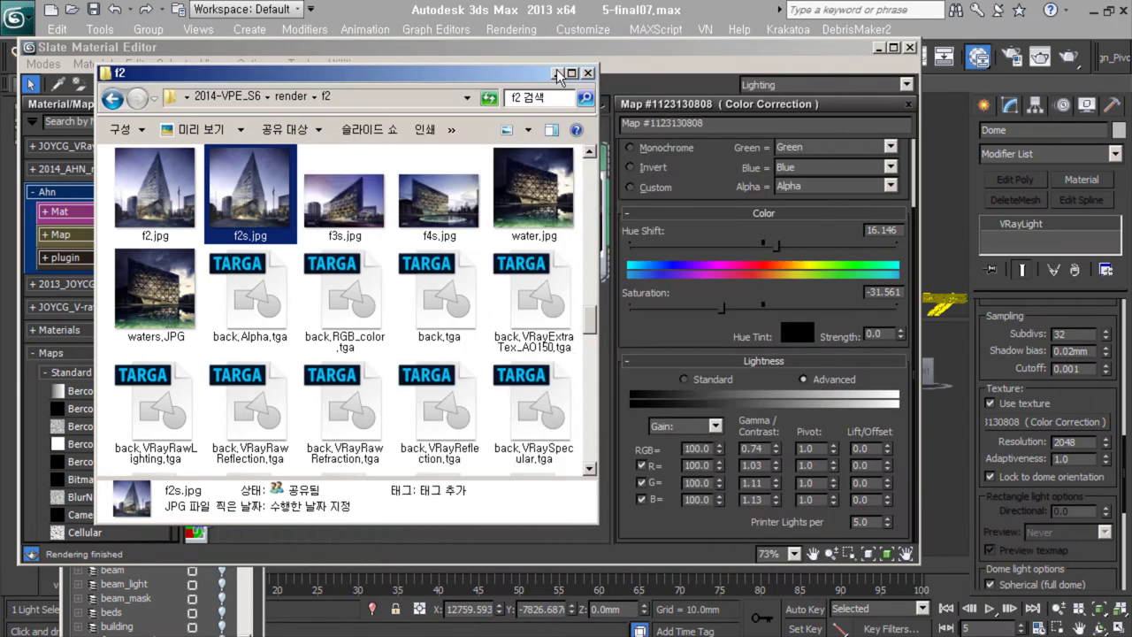
left_click(415, 198)
double_click(416, 198)
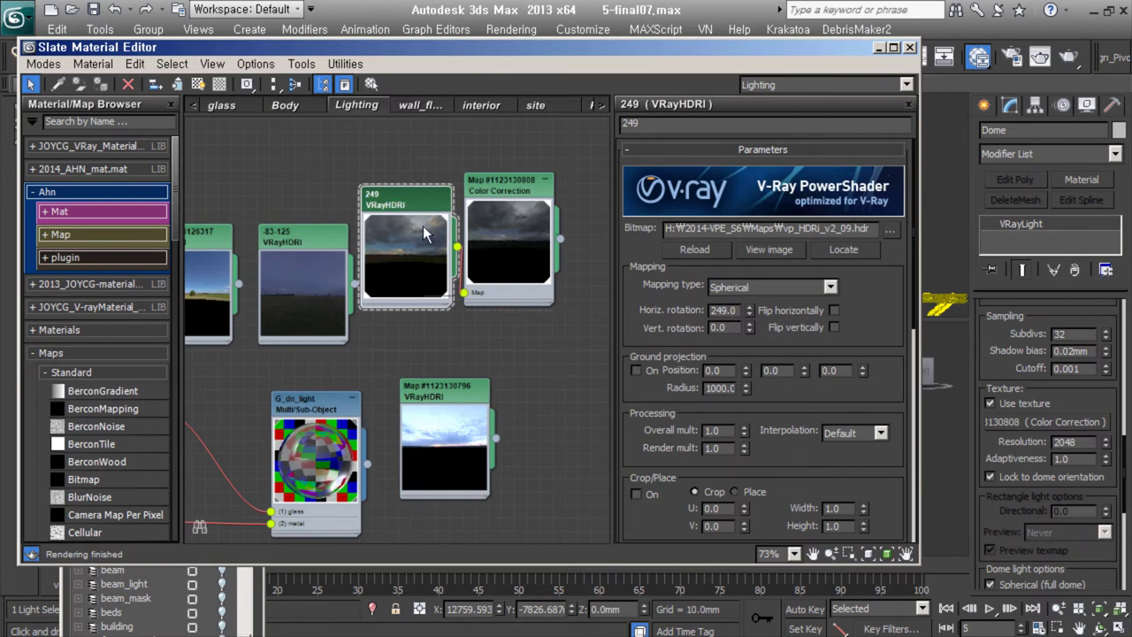
- Set the VRayHDRI horizontal rotation to 249 and check the -83-125 sky map
type("249")
key("Return")
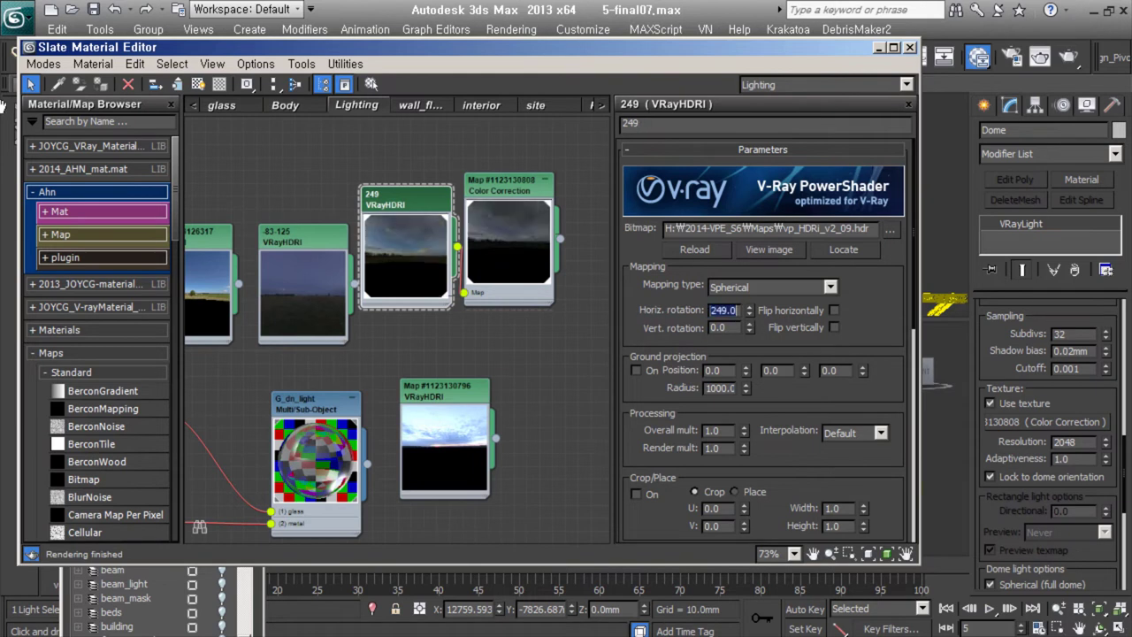
middle_click_drag(436, 310, 604, 282)
left_click(473, 265)
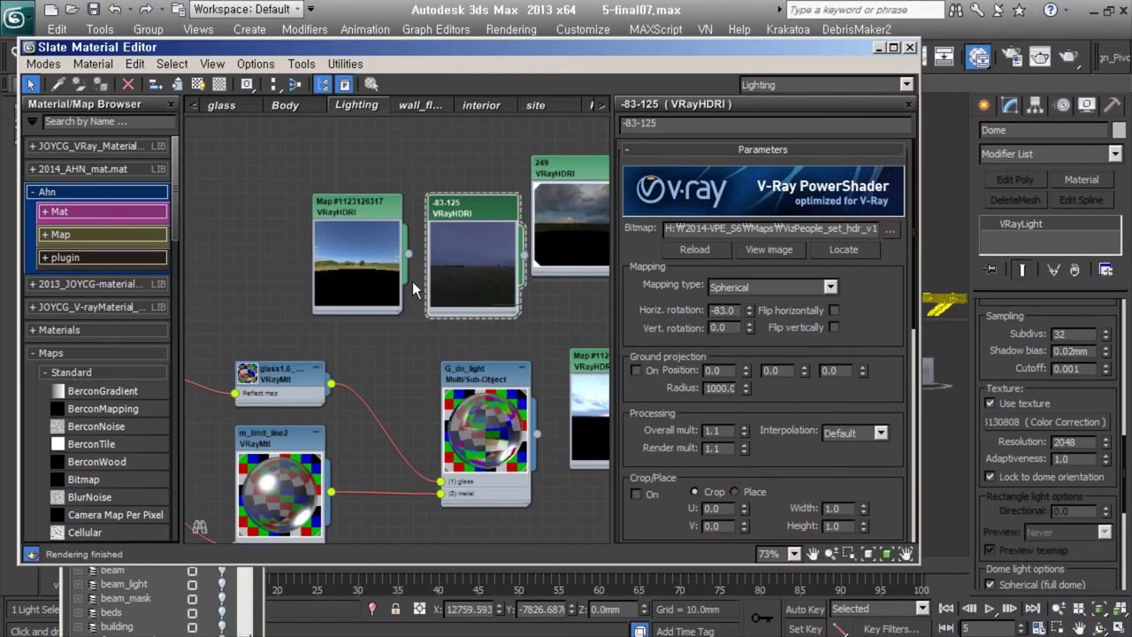
left_click(346, 251)
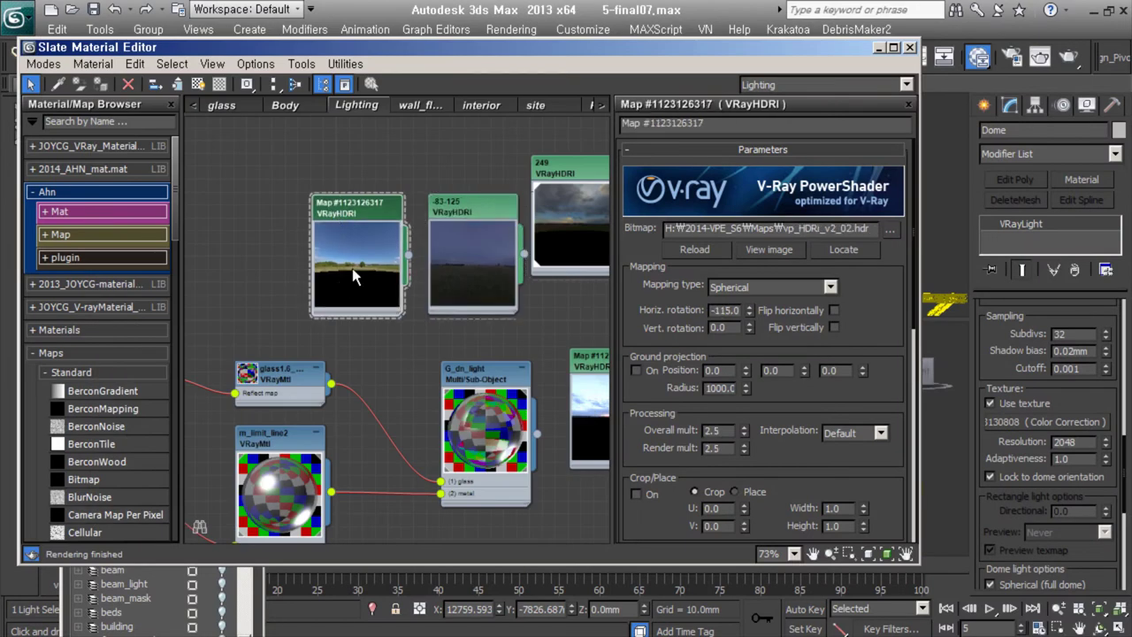
middle_click_drag(352, 268, 265, 272)
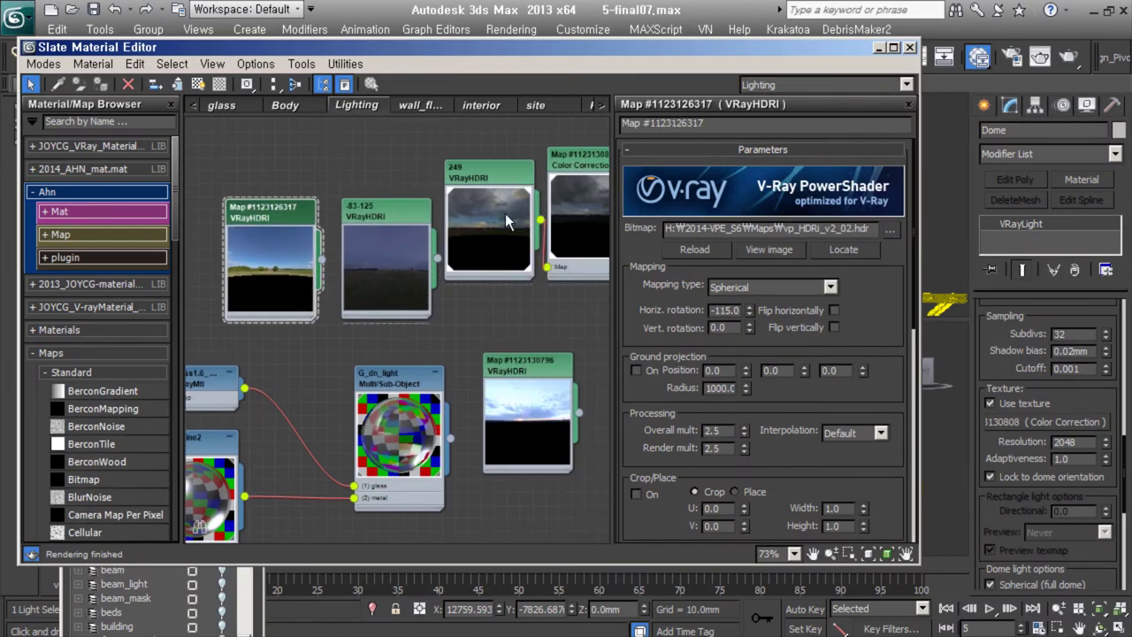
mouse_move(517, 371)
middle_mouse_down()
mouse_move(411, 308)
mouse_move(420, 333)
middle_mouse_up()
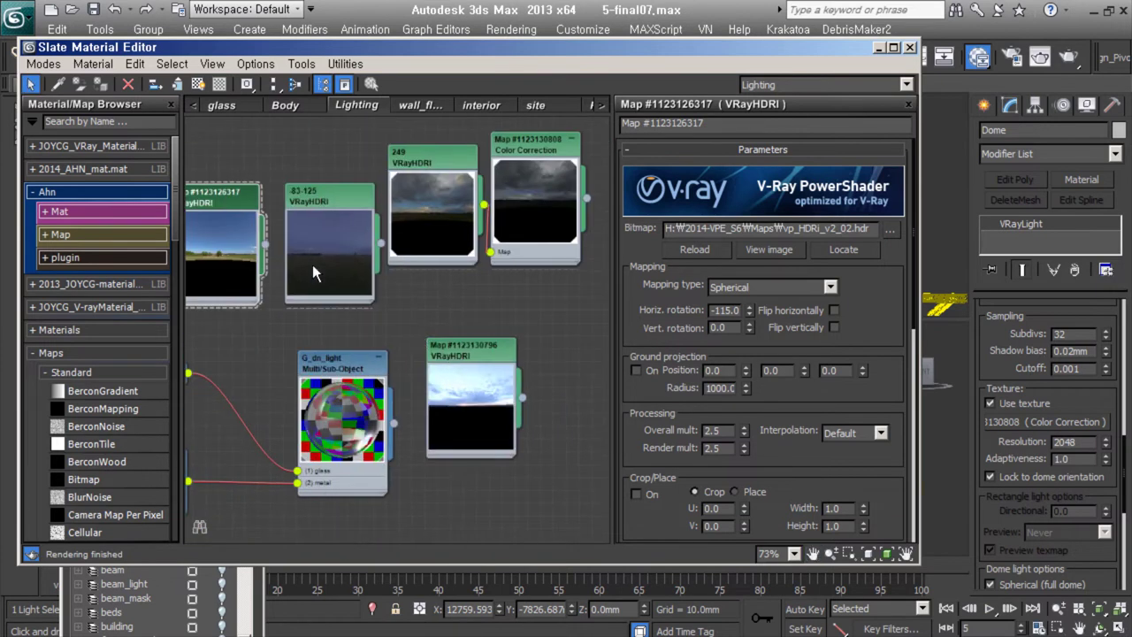
middle_click_drag(313, 265, 302, 236)
left_click(455, 320)
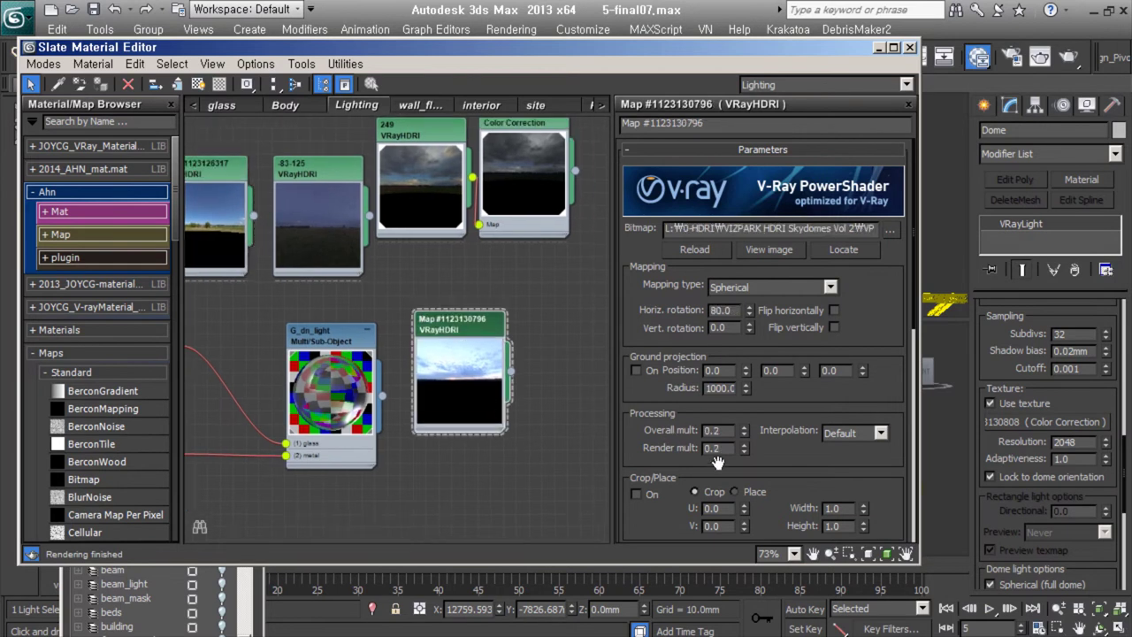
scroll(721, 438, "down", 3)
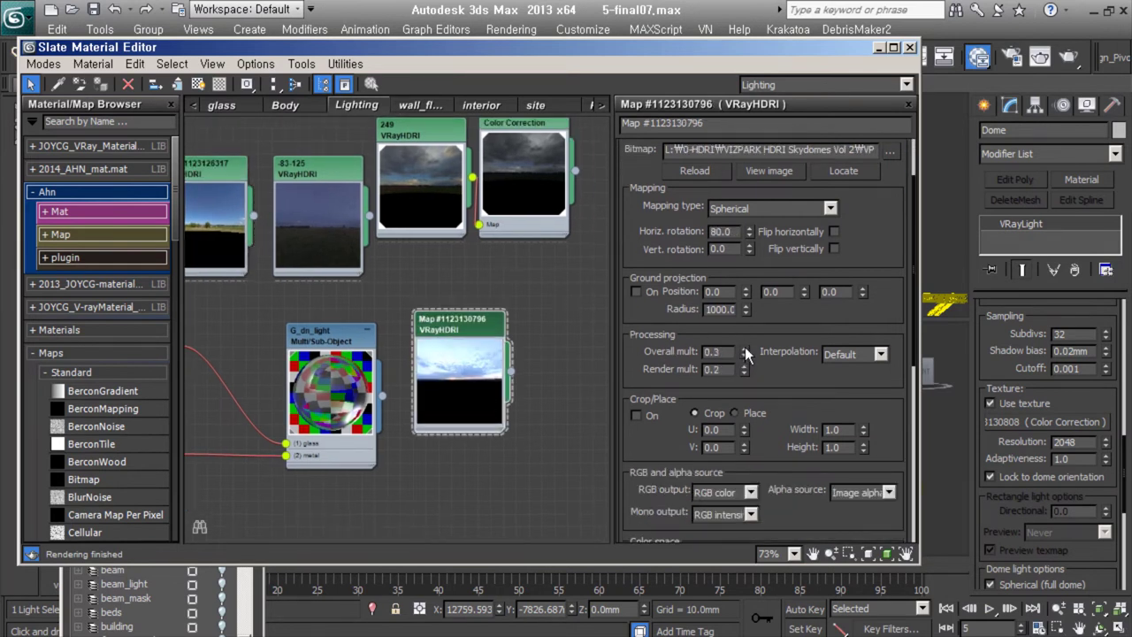
left_click_drag(744, 355, 745, 373)
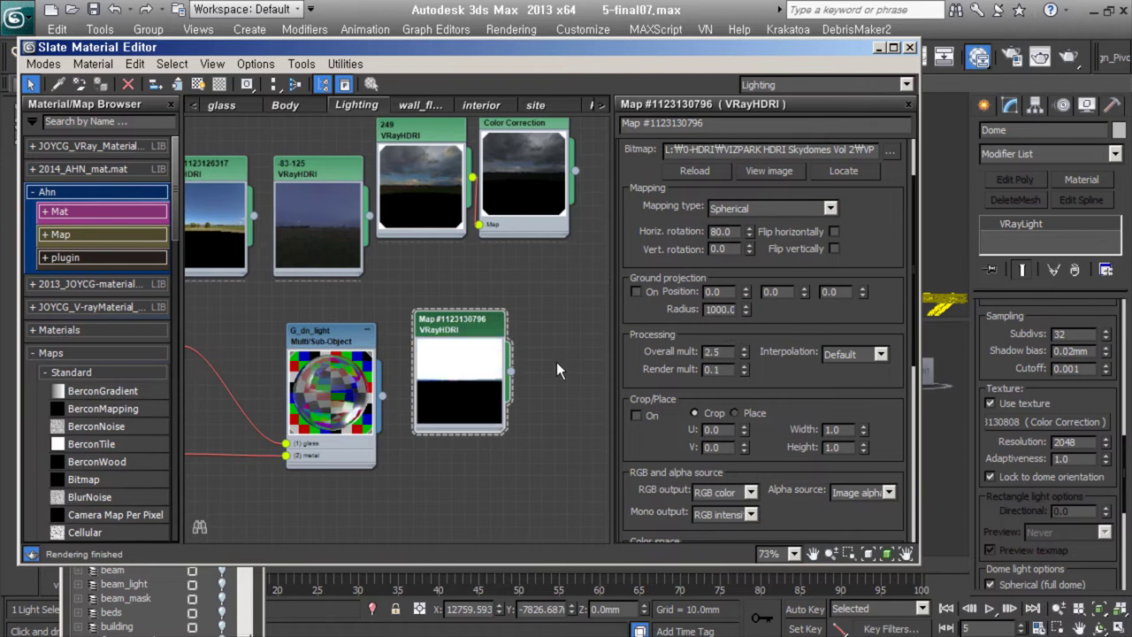
middle_click_drag(249, 170, 312, 201)
left_click(300, 203)
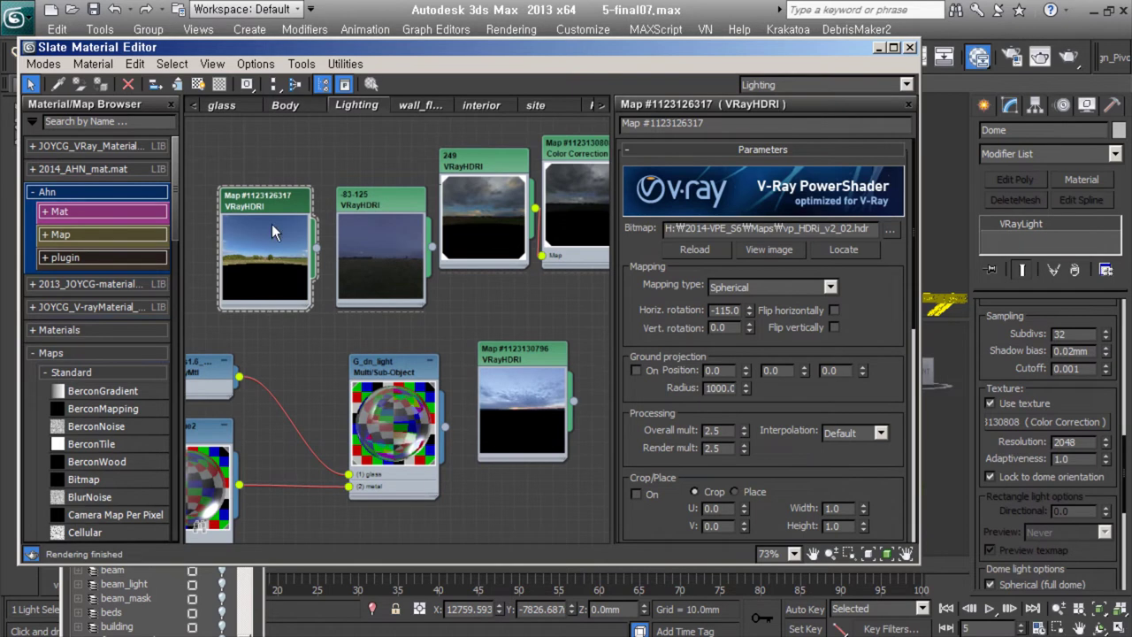
scroll(1059, 391, "up", 5)
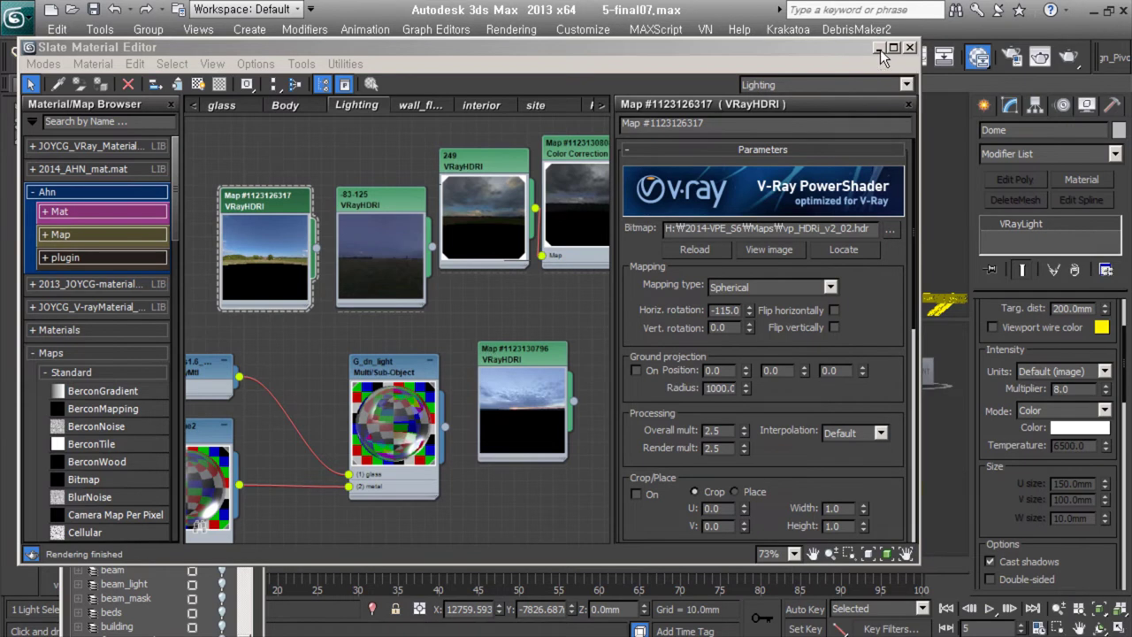
- Check the V-Ray Global switches in Render Setup, then minimize the Slate Material Editor
left_click(1011, 56)
left_click(429, 277)
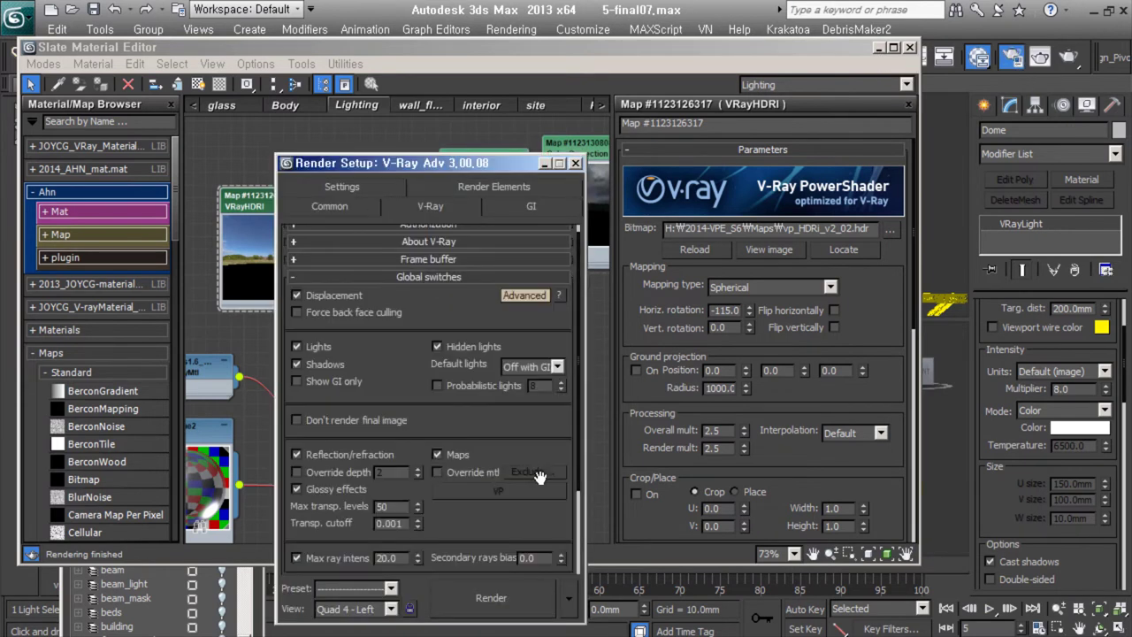
left_click(575, 163)
left_click(894, 47)
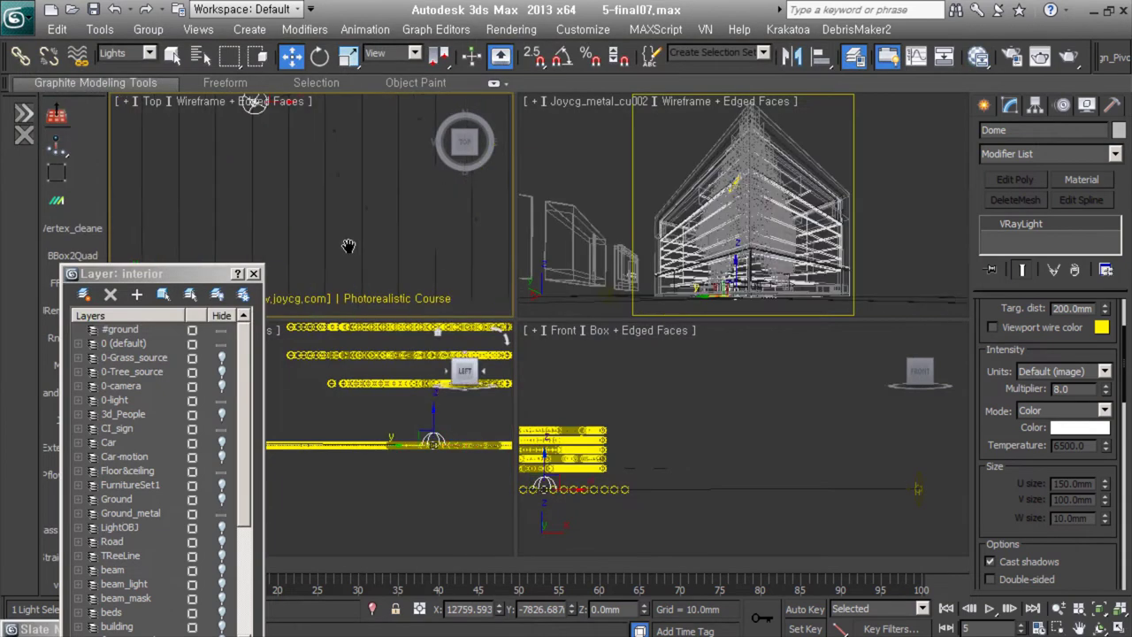
- Select the green water light water_light005 near the trees and frame the views on it
middle_click_drag(348, 246, 333, 204)
scroll(333, 203, "up", 3)
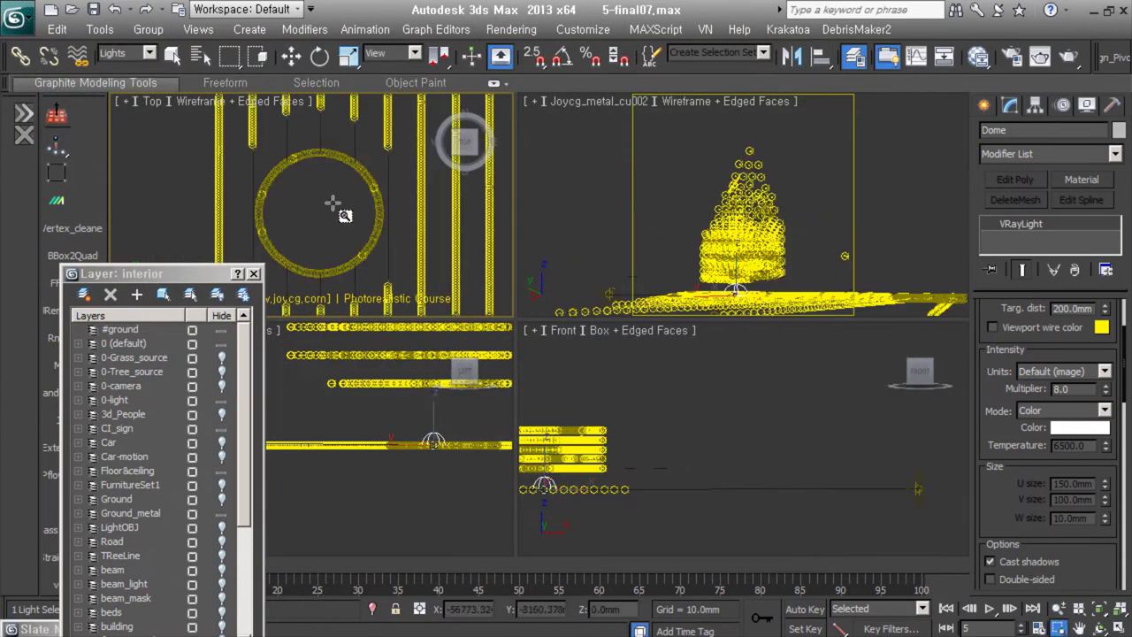
scroll(332, 203, "down", 5)
key("w")
left_click(332, 190)
key("z")
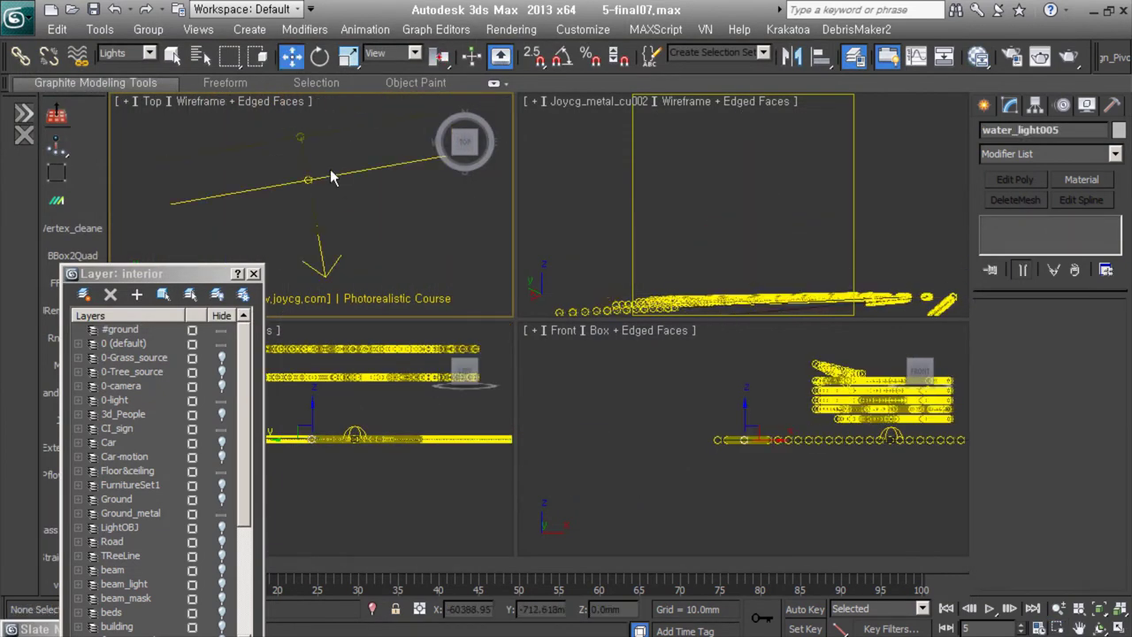
- Review the water light's intensity, size, colour and options, then close the reference photo and file browser
scroll(329, 229, "down", 2)
middle_click_drag(329, 228, 478, 318)
left_click_drag(989, 500, 989, 402)
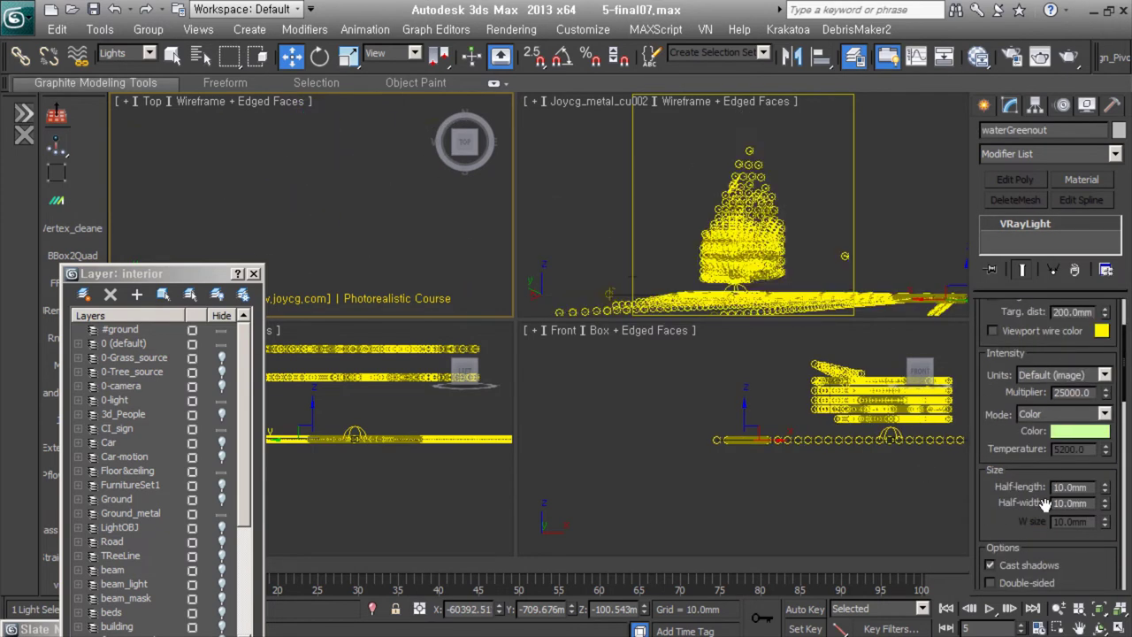
left_click_drag(1046, 503, 1058, 412)
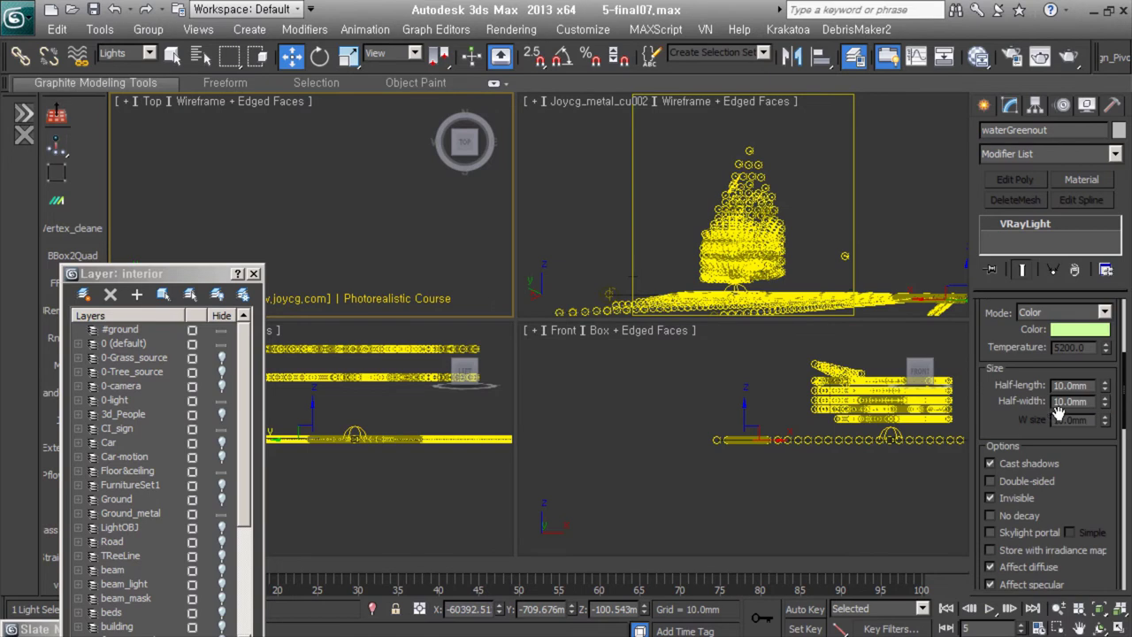
left_click_drag(1008, 406, 1017, 270)
left_click(1081, 329)
left_click(701, 256)
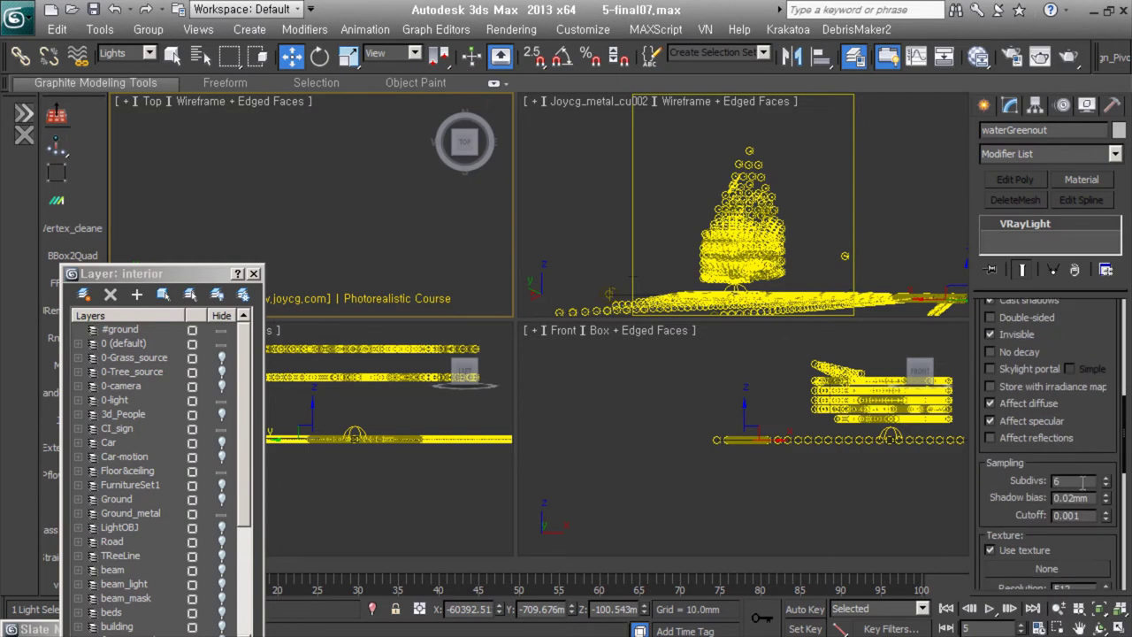
scroll(1021, 363, "down", 5)
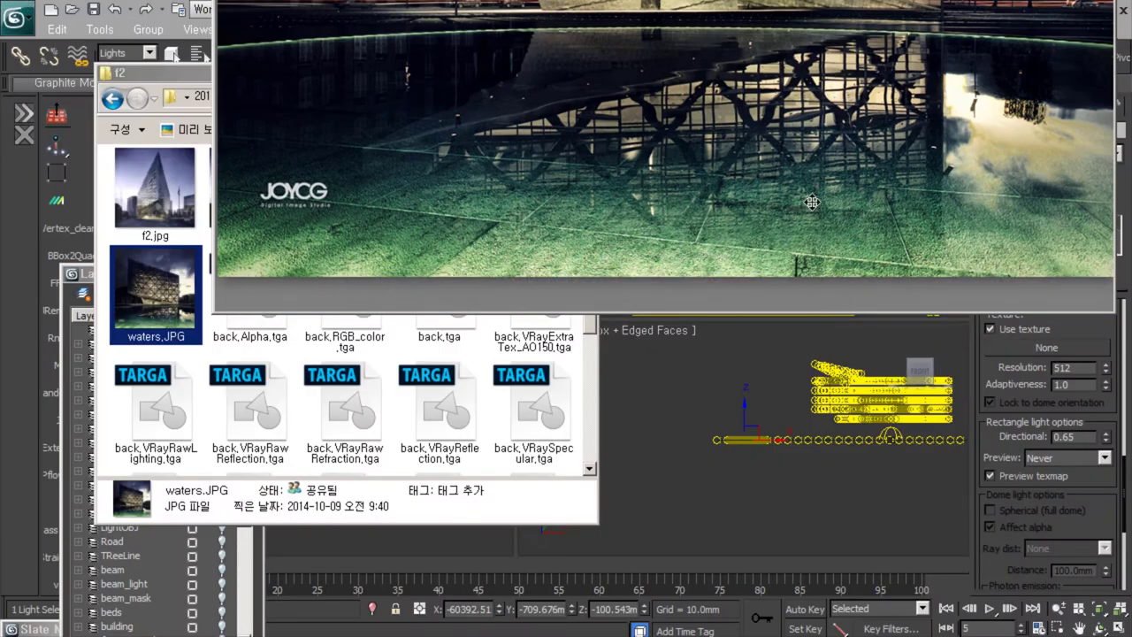
key("Escape")
key("alt+F4")
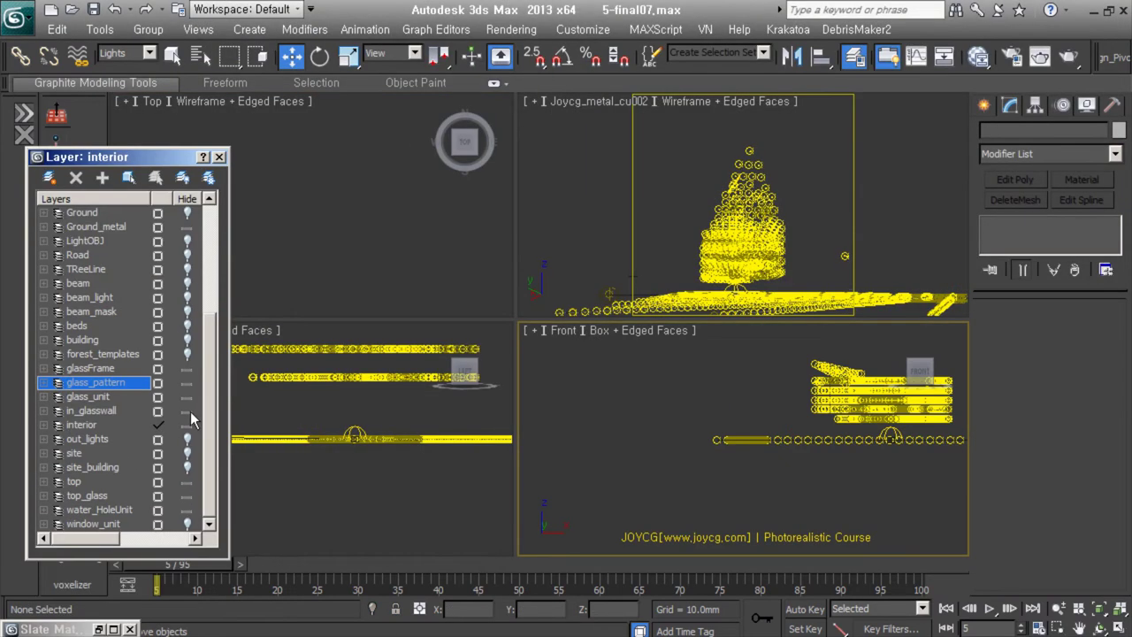
- Select the site_building layer and enlarge the Top and camera viewports
left_click(188, 472)
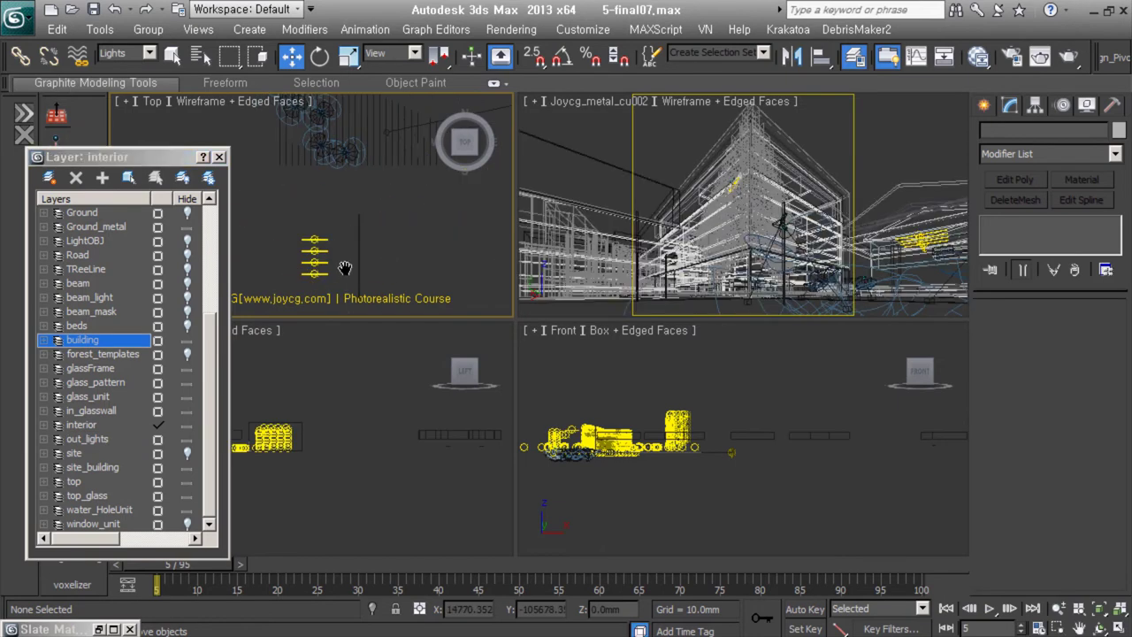
scroll(321, 251, "up", 5)
left_click_drag(516, 320, 607, 465)
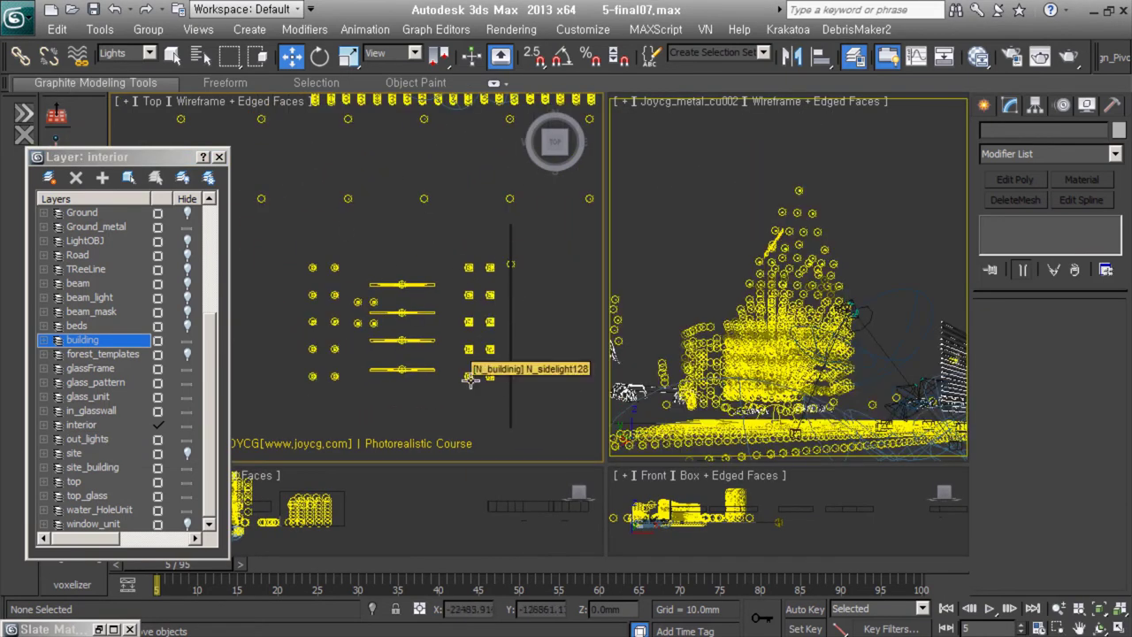
- Review the side lights N_sidelight144 and N_sidelight074 in the Modify panel
left_click(373, 323)
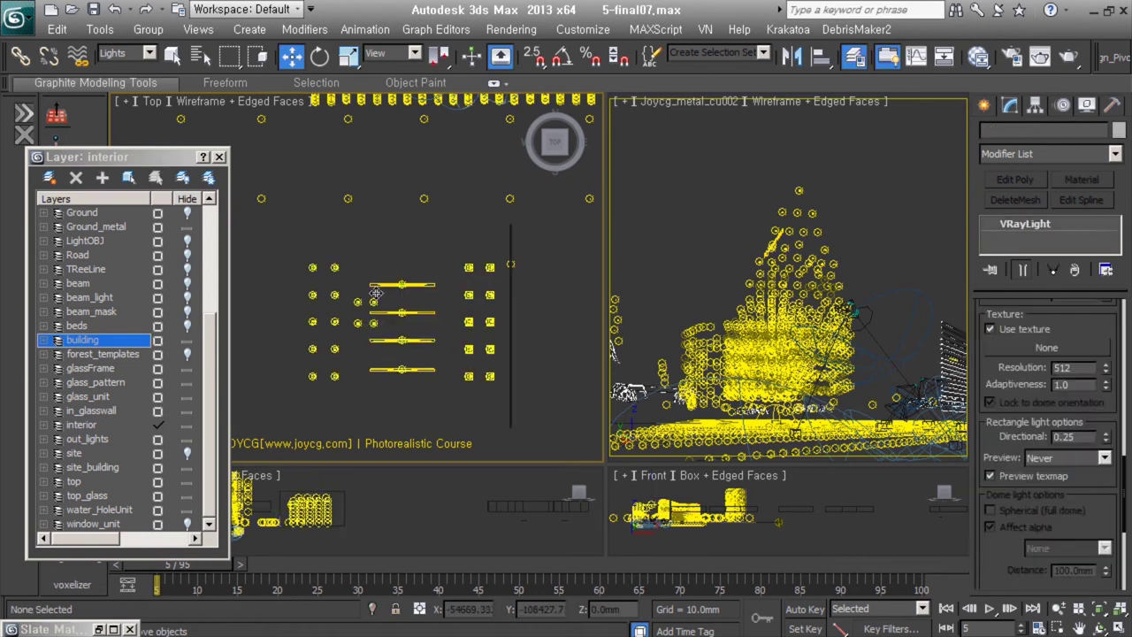
scroll(1056, 442, "up", 3)
scroll(1055, 442, "up", 3)
scroll(1055, 442, "up", 3)
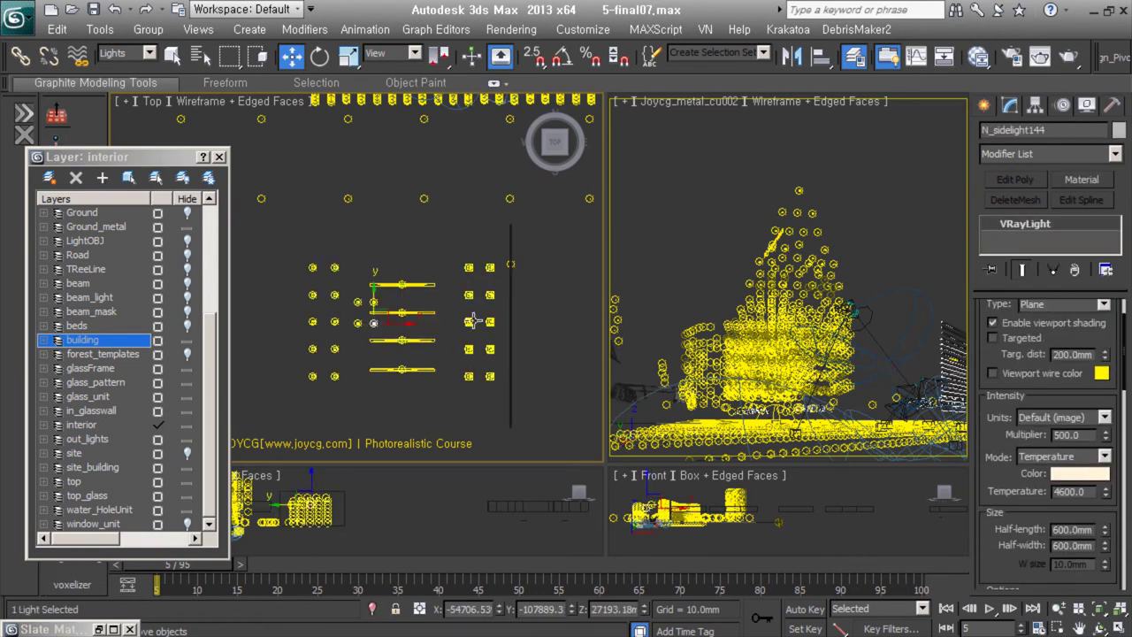
left_click(465, 320)
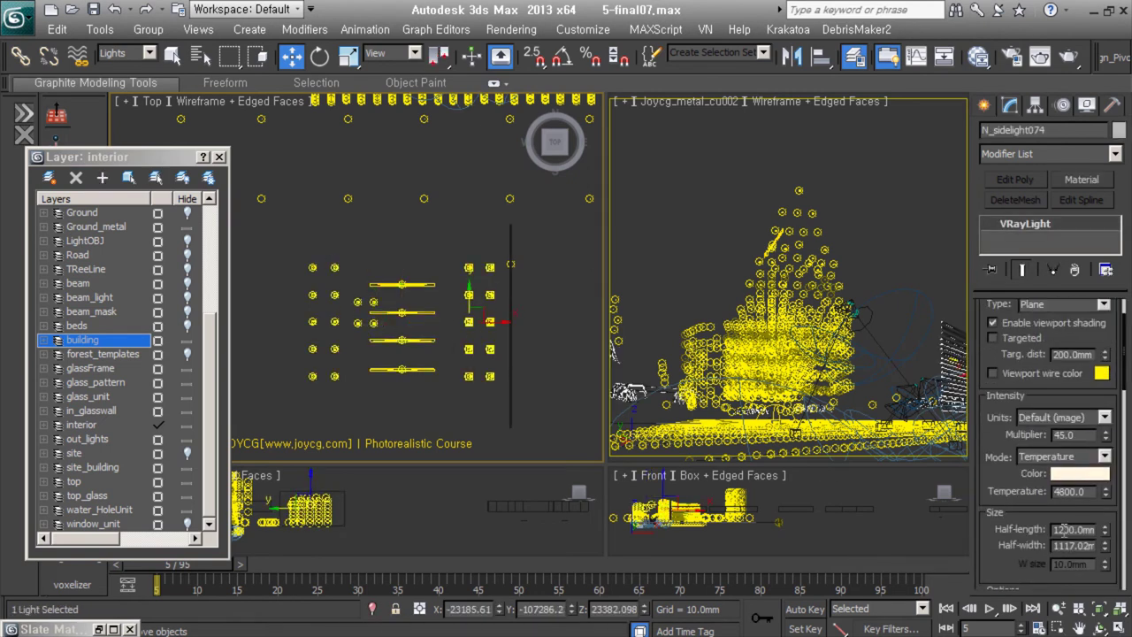
scroll(1047, 525, "up", 2)
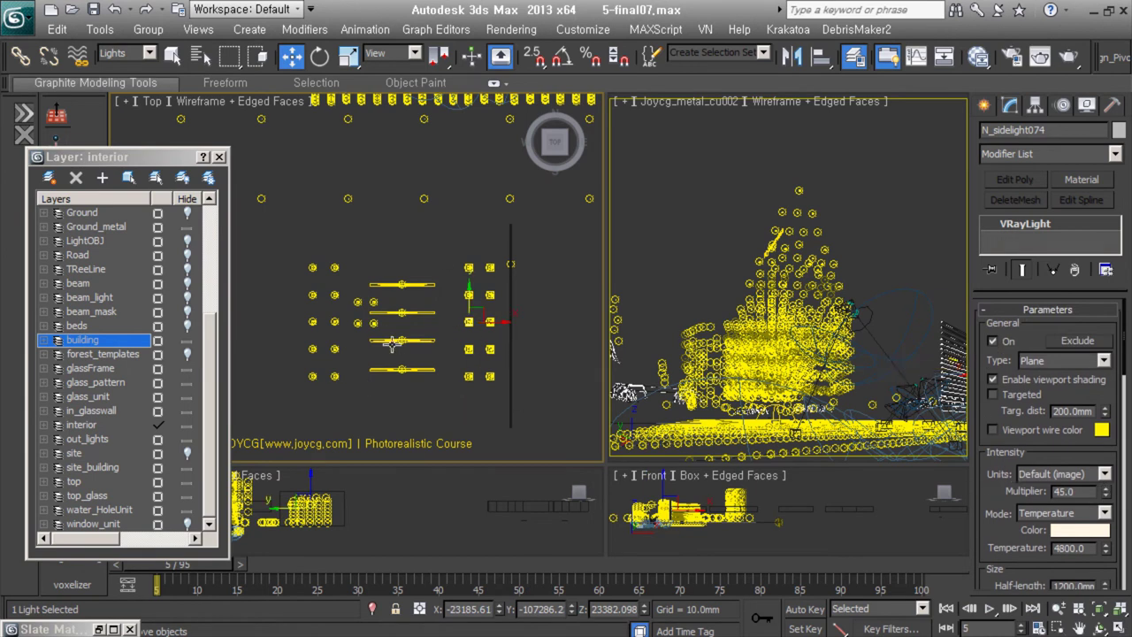
- Review street light ST_light026, then Spot004's VRay shadow map: resolution 512, bias 0.2mm, subdivs 16
middle_click_drag(343, 380, 311, 391)
left_click(477, 208)
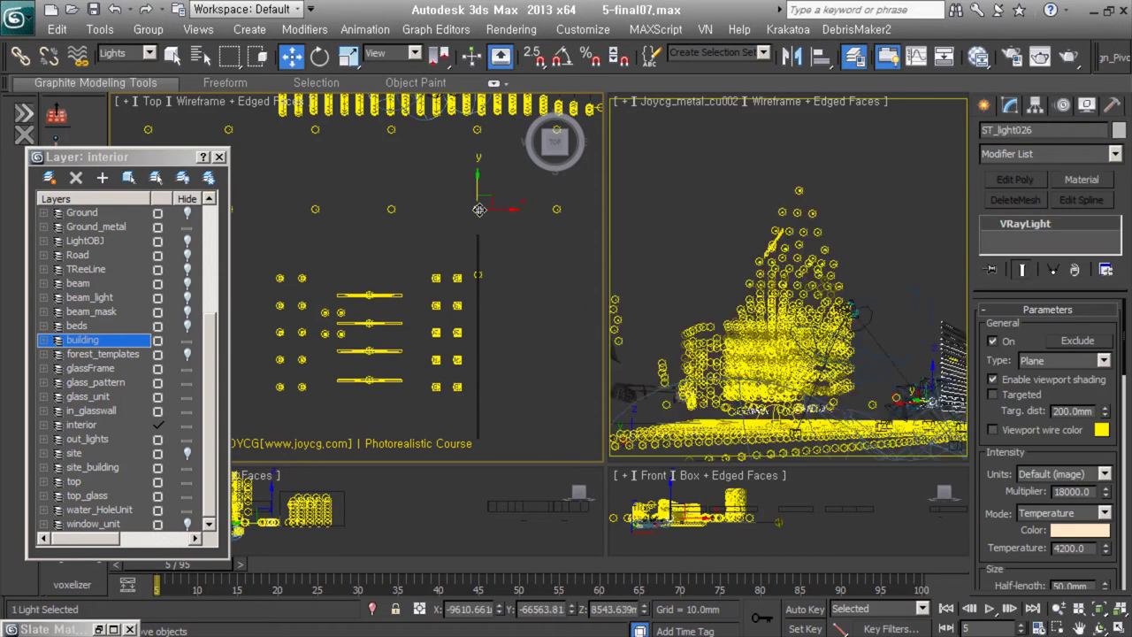
scroll(994, 533, "down", 2)
scroll(1043, 460, "down", 2)
scroll(1094, 392, "down", 2)
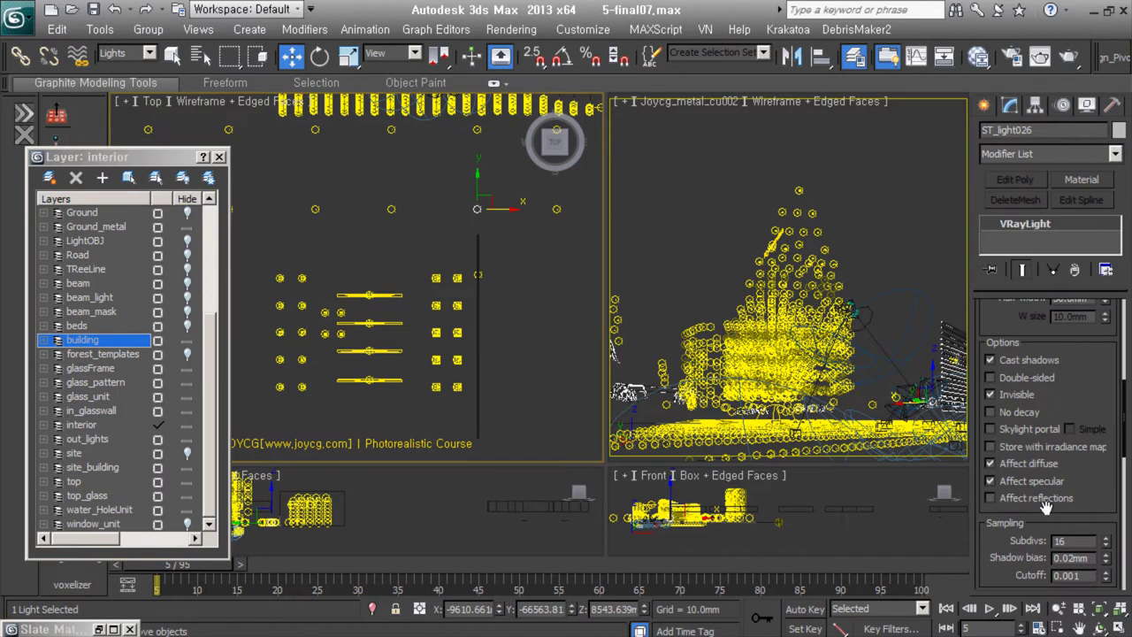
scroll(1062, 496, "down", 2)
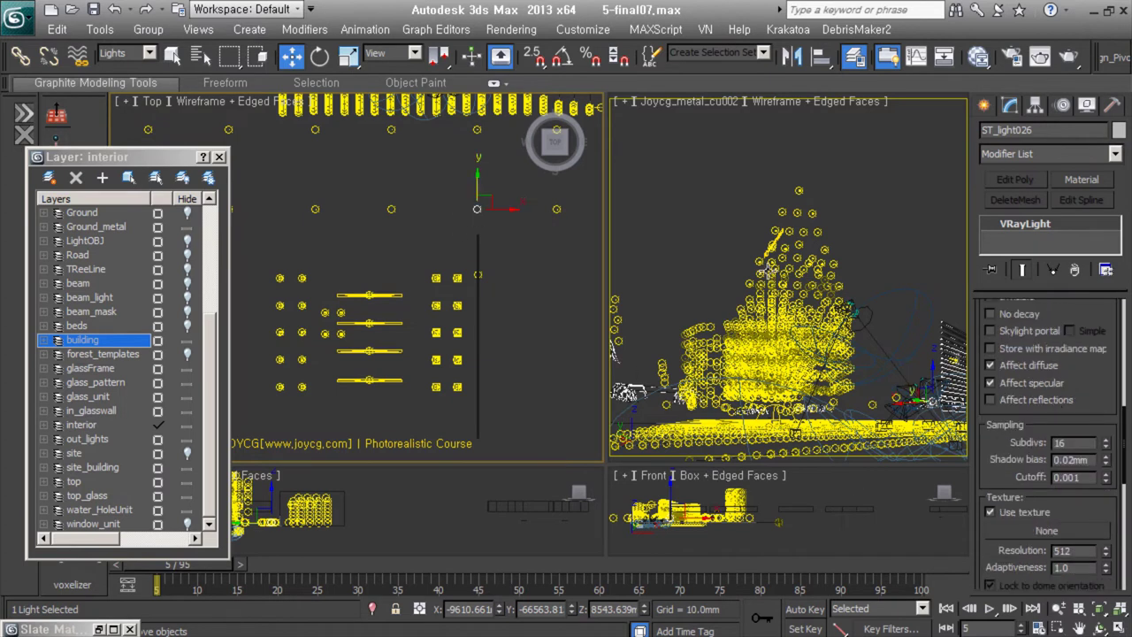
scroll(885, 341, "down", 3)
left_click(854, 308)
scroll(1031, 522, "down", 2)
- Expand Spot004's Intensity/Color/Attenuation and Spotlight Parameters rollouts, then show the VRay light creation options
scroll(1035, 522, "down", 2)
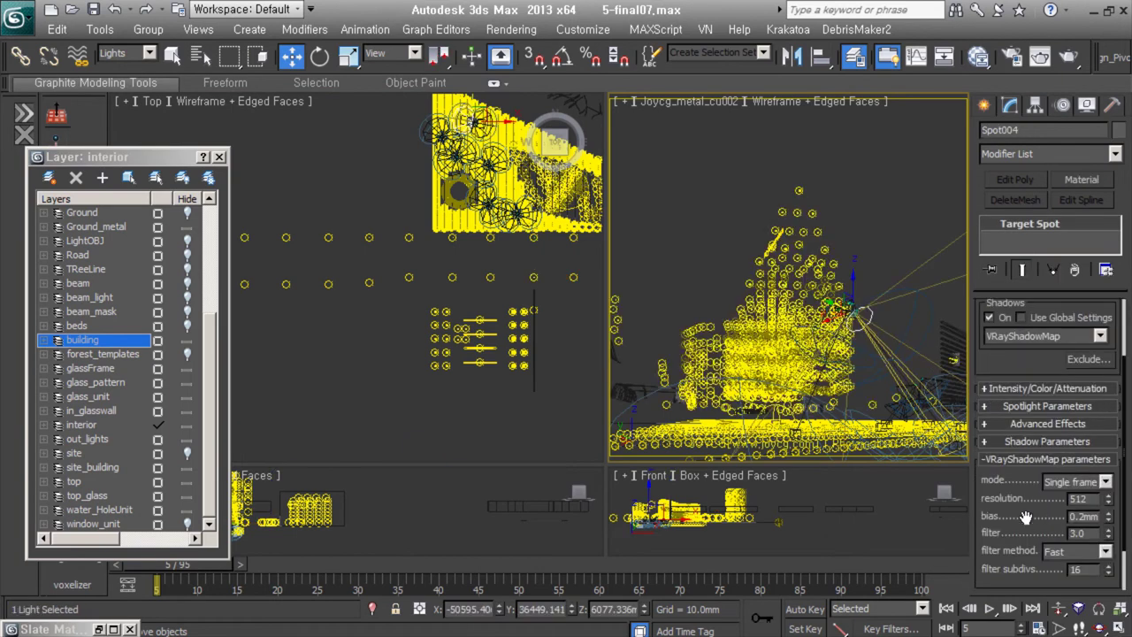
left_click(1026, 390)
left_click(1062, 446)
scroll(1044, 407, "down", 2)
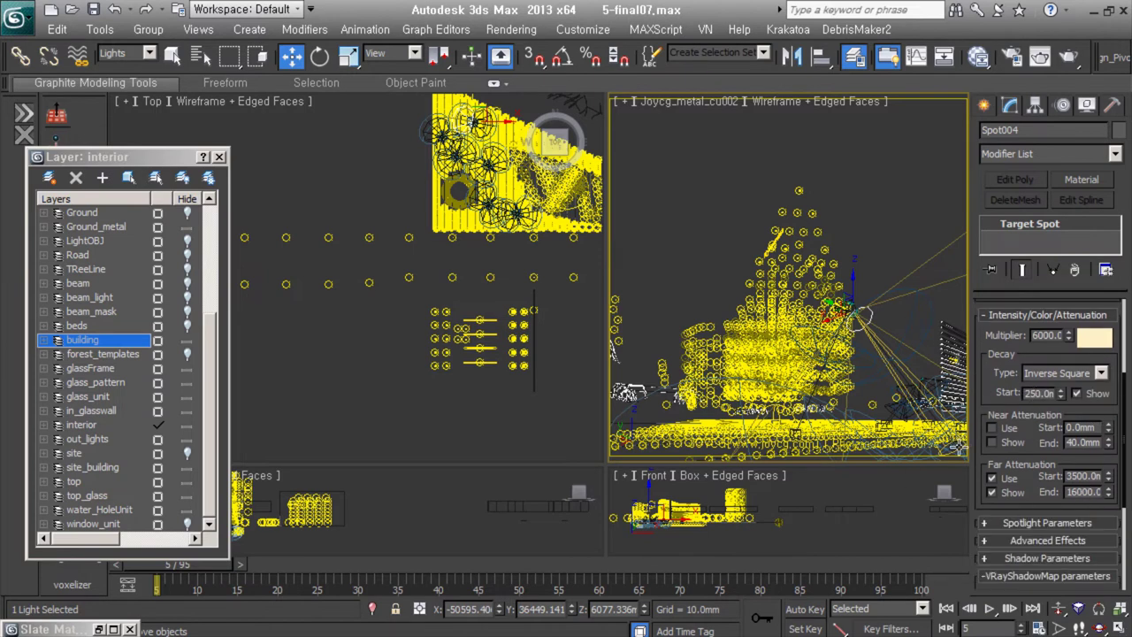
scroll(988, 360, "down", 3)
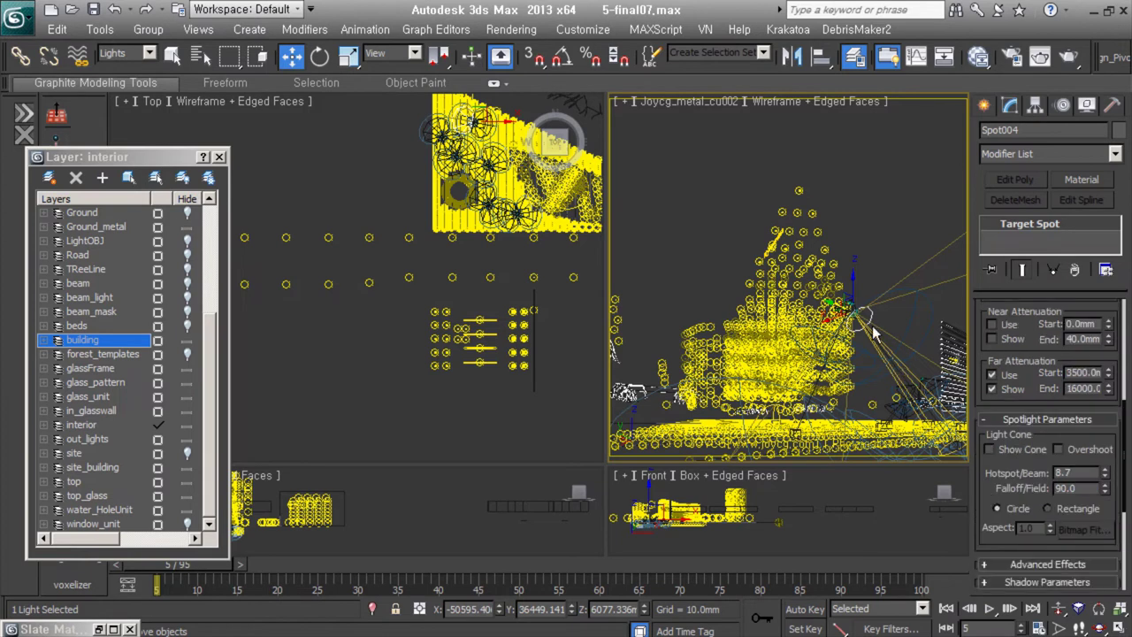
scroll(1049, 508, "down", 1)
left_click(671, 334)
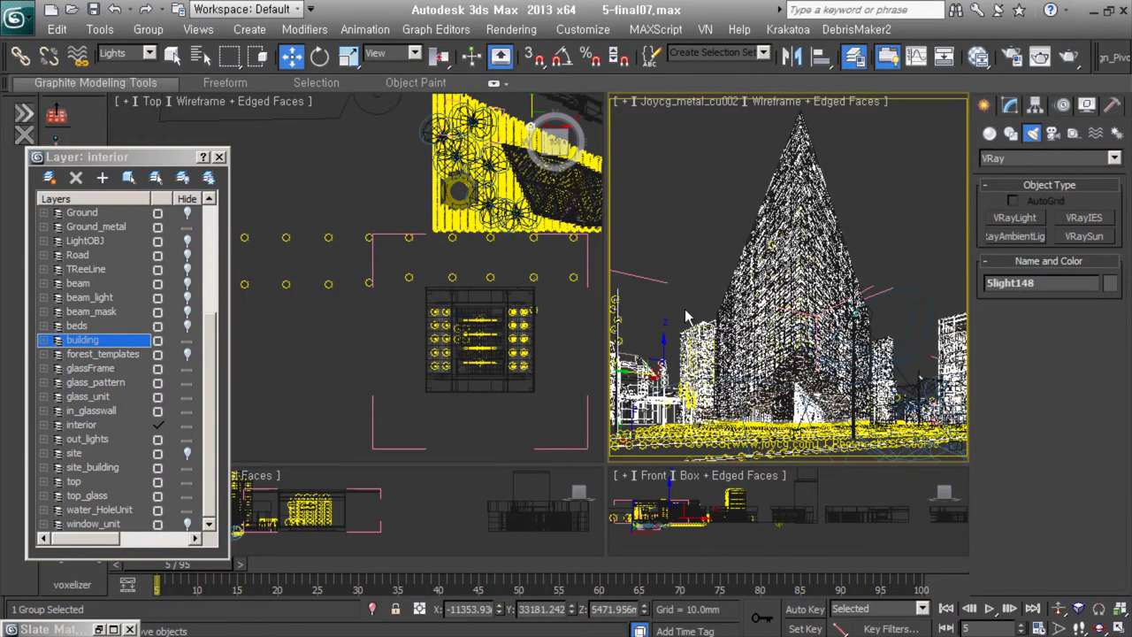
- Give lamp light Slight160 Double-sided off, 24 subdivs and Always preview, then deselect everything
left_click(793, 227)
key("z")
left_click(1010, 105)
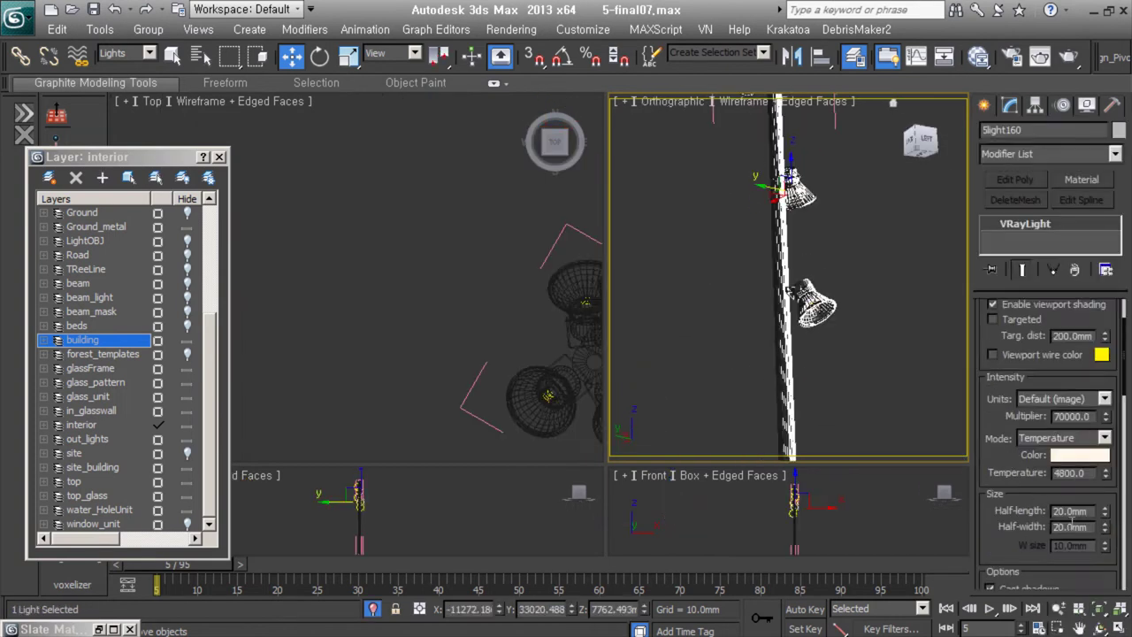
scroll(1015, 383, "down", 3)
scroll(1014, 383, "down", 2)
left_click(992, 364)
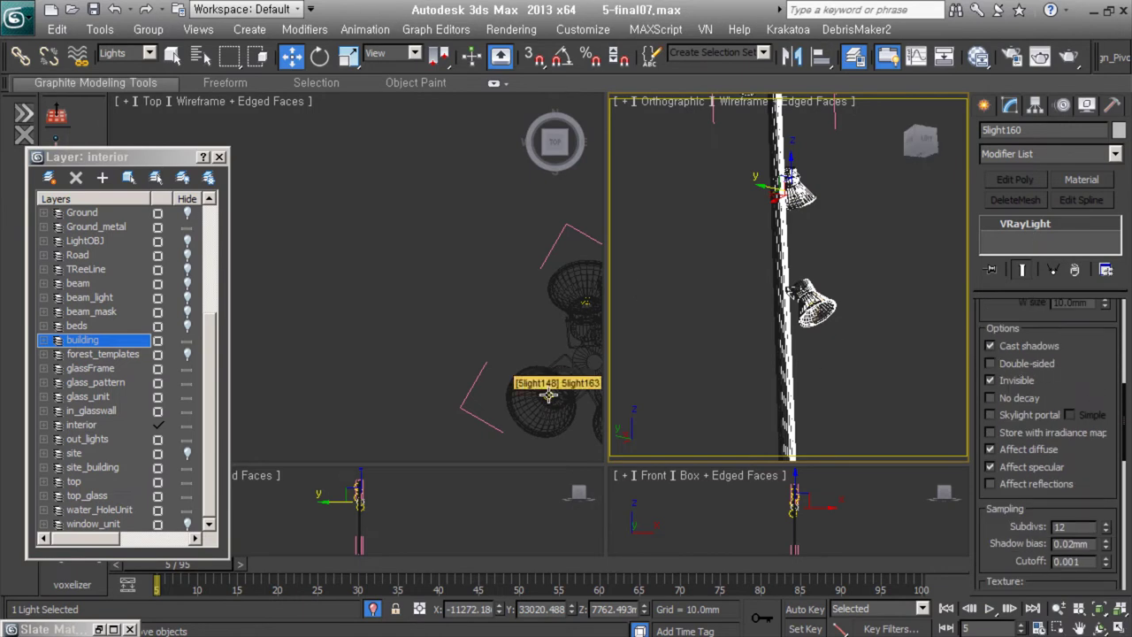
scroll(1079, 376, "down", 3)
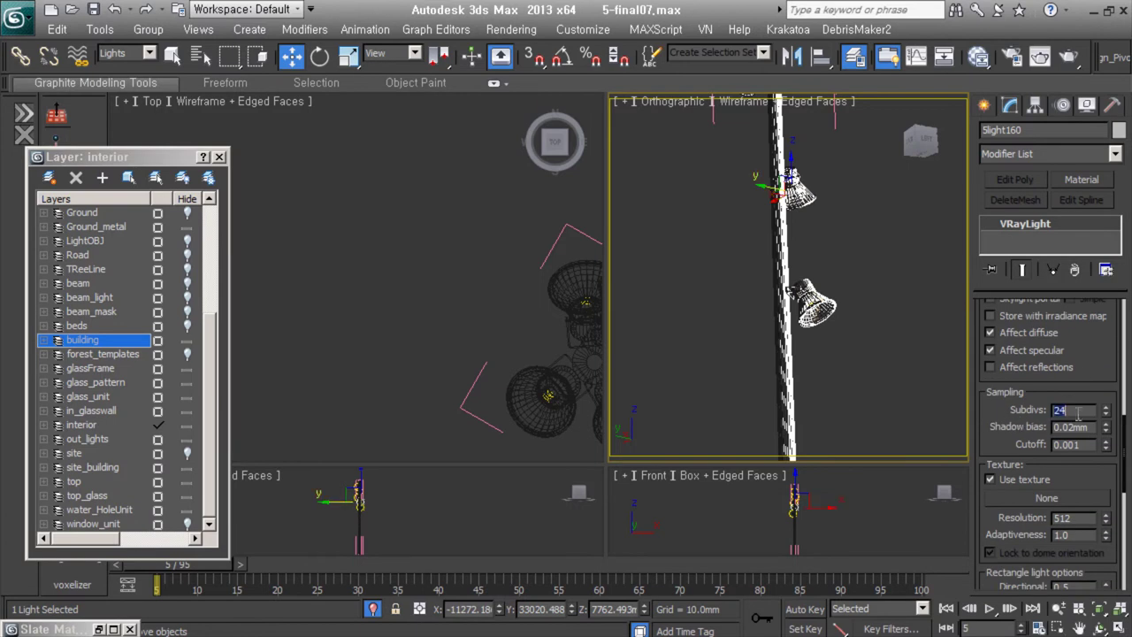
scroll(1023, 383, "down", 3)
left_click(1067, 481)
left_click(1044, 510)
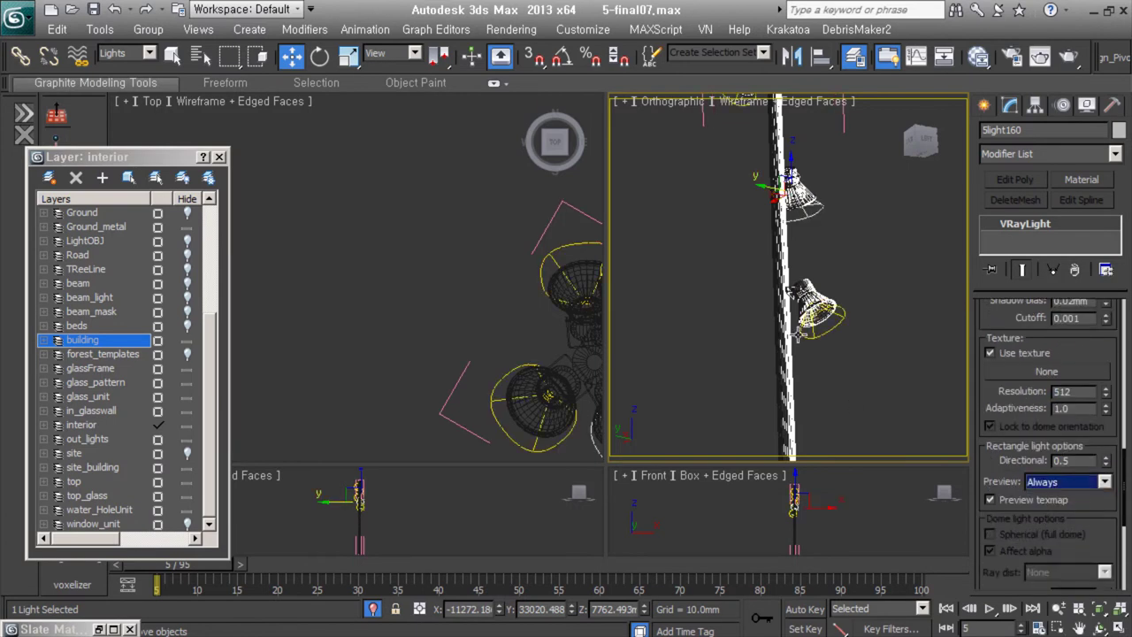
left_click(808, 416)
- Switch to the camera view, close the Layer: interior list and widen the Perspective viewport
key("p")
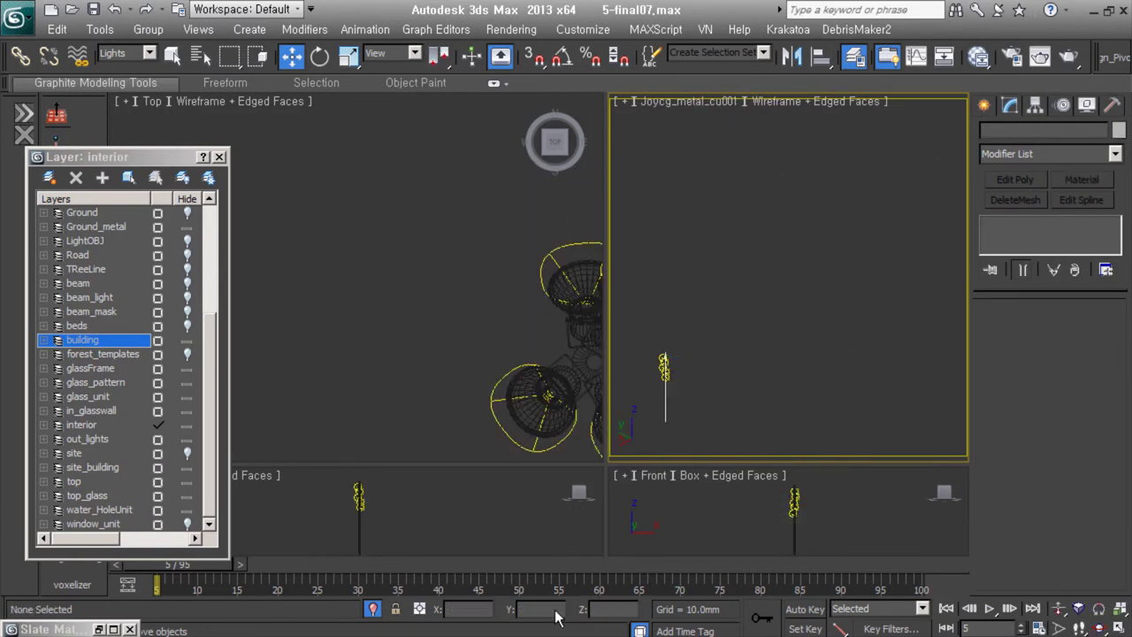
key("c")
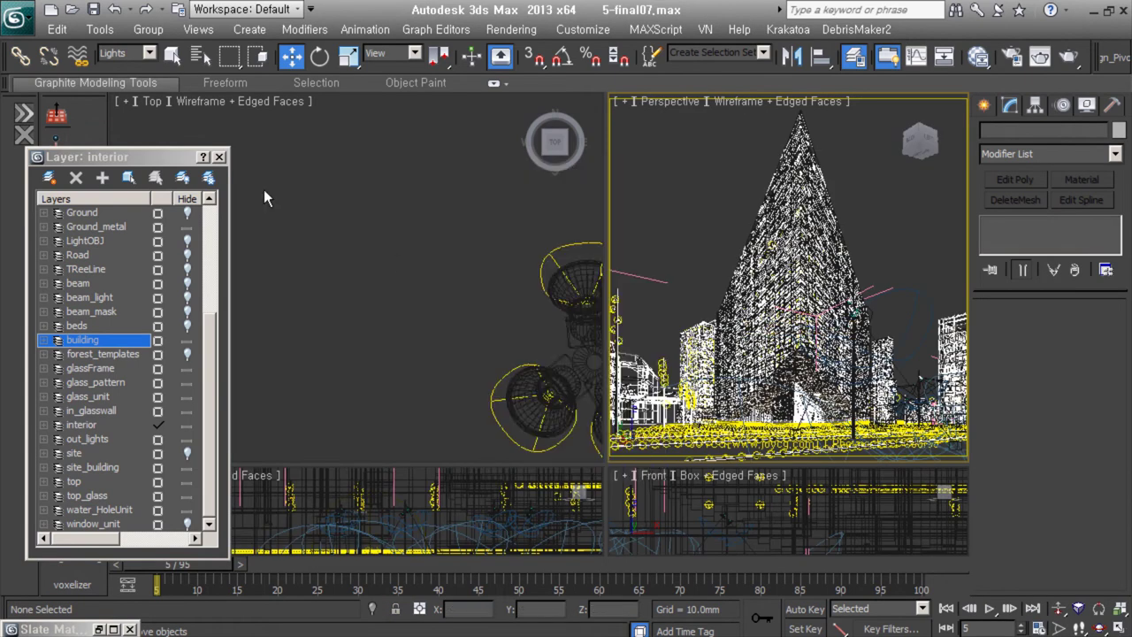
left_click(636, 459)
left_click(219, 156)
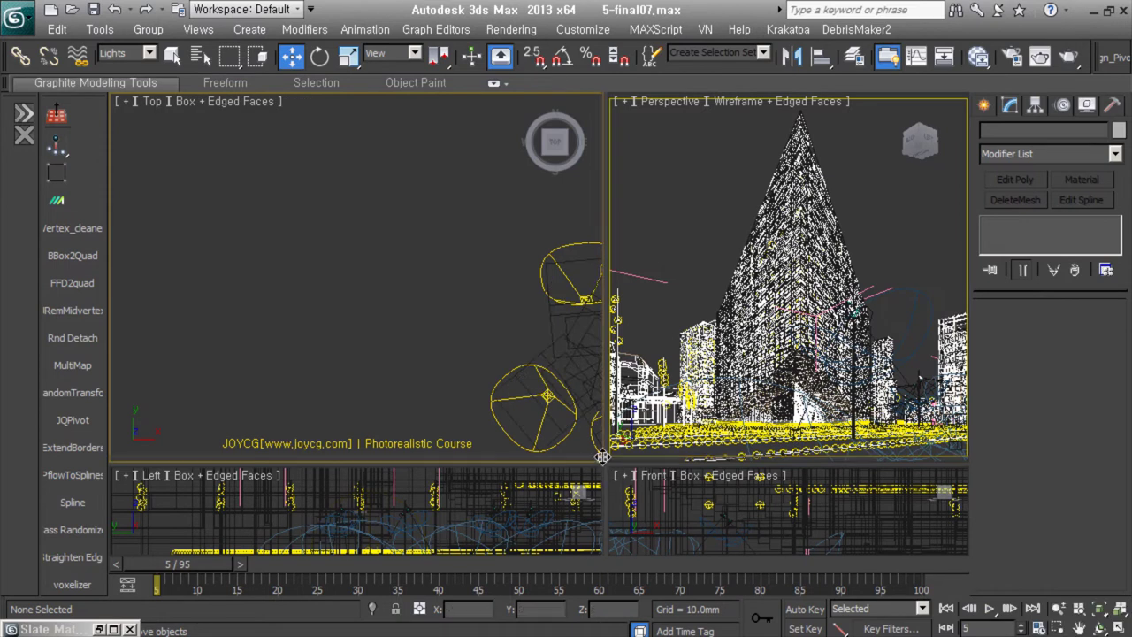
left_click_drag(607, 465, 493, 432)
- Open the Slate Material Editor on the window Multi/Sub-Object material's seven sub-materials
key("m")
left_click_drag(973, 35, 674, 69)
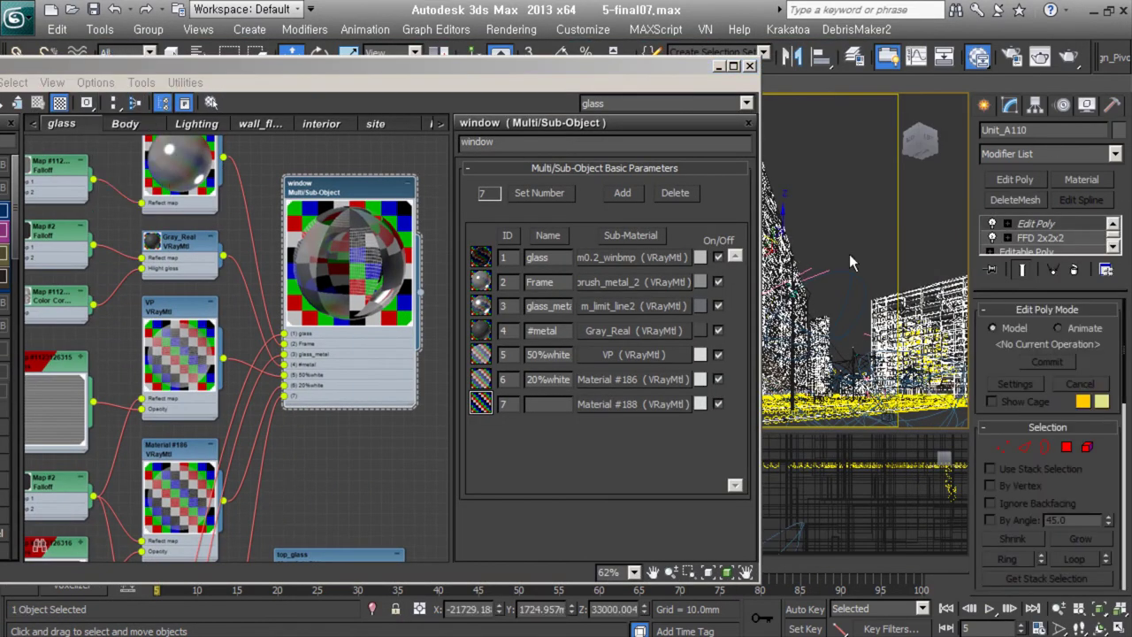
middle_click_drag(849, 262, 942, 302, "alt")
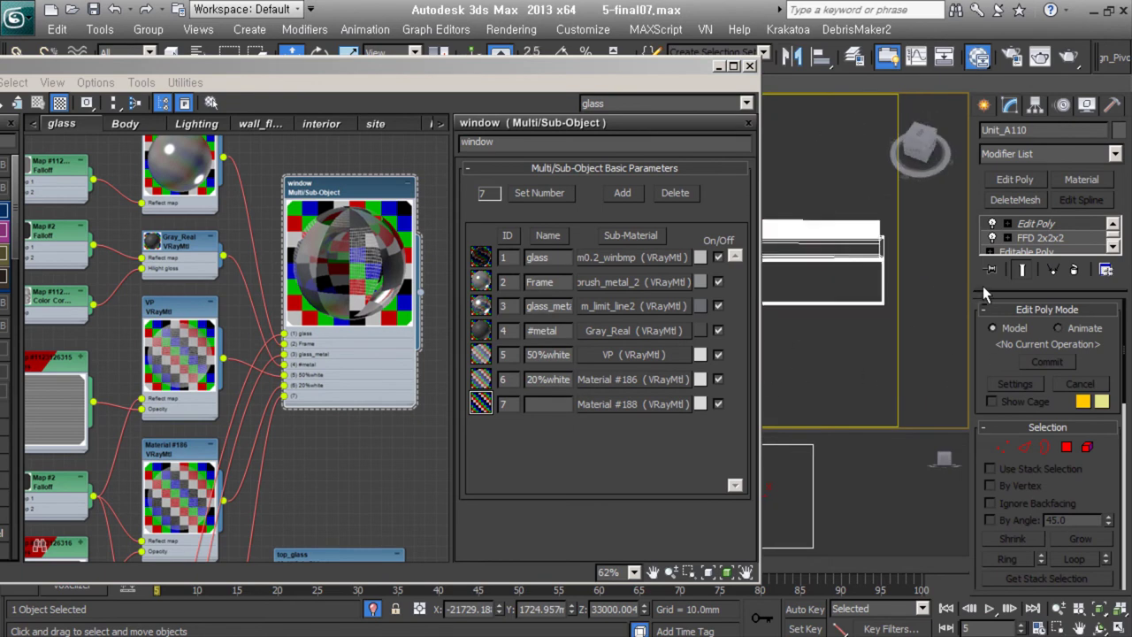
left_click(884, 319)
scroll(243, 376, "down", 2)
scroll(243, 376, "down", 2)
scroll(243, 376, "down", 2)
scroll(243, 376, "down", 2)
scroll(244, 376, "up", 3)
- Open the glass1.6_Fm0.2_winbmp material and move its Falloff node clear of the Noise node
double_click(120, 336)
mouse_move(124, 350)
middle_mouse_down()
mouse_move(385, 206)
mouse_move(263, 369)
middle_mouse_up()
left_click(263, 369)
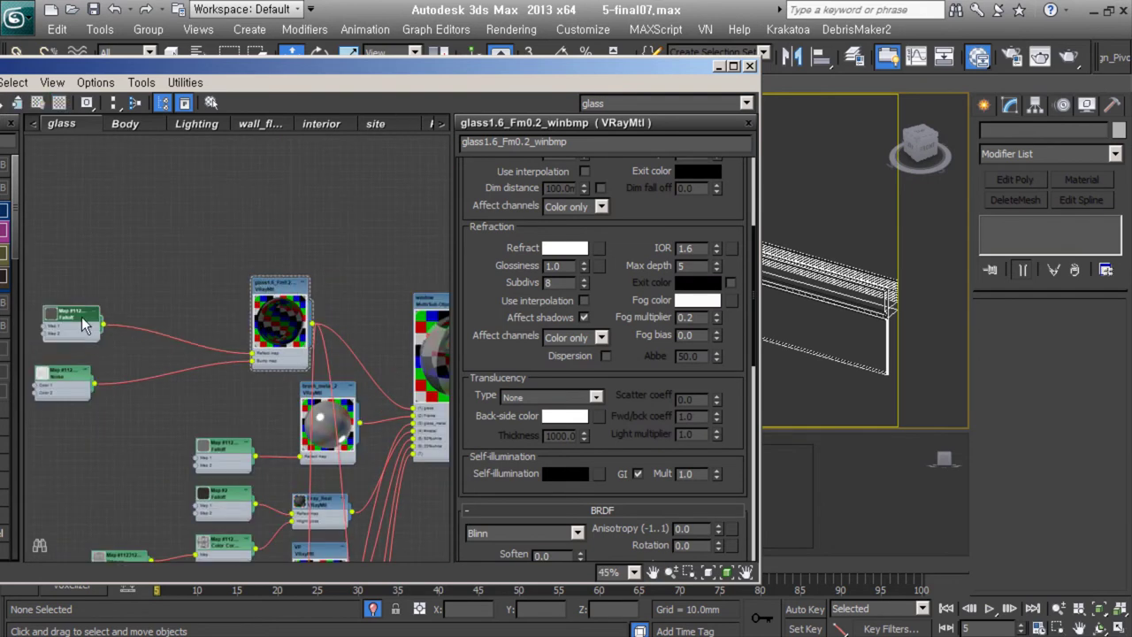
left_click_drag(69, 325, 69, 280)
scroll(69, 280, "up", 2)
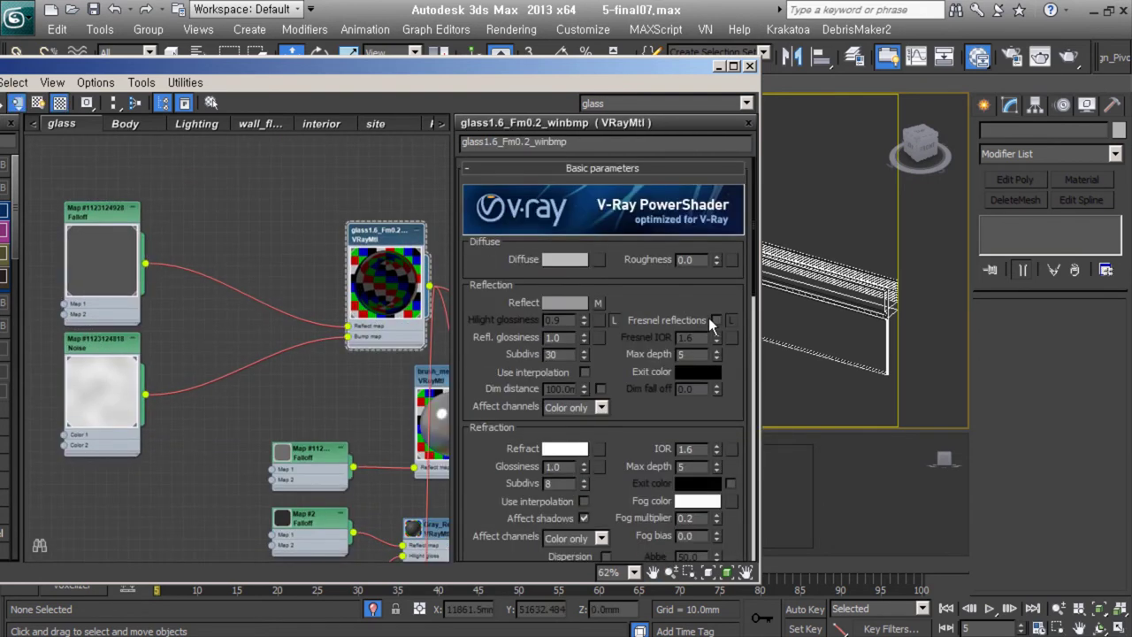
- Open the Falloff reflection map and check its front colour
double_click(98, 214)
left_click(486, 230)
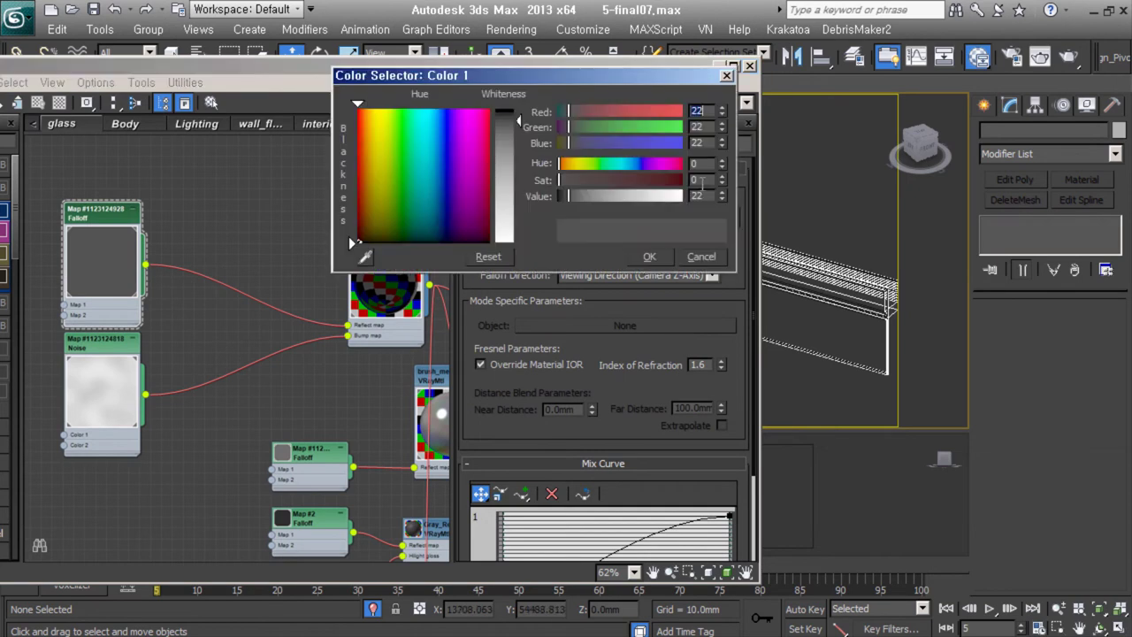
left_click(491, 230)
left_click(649, 255)
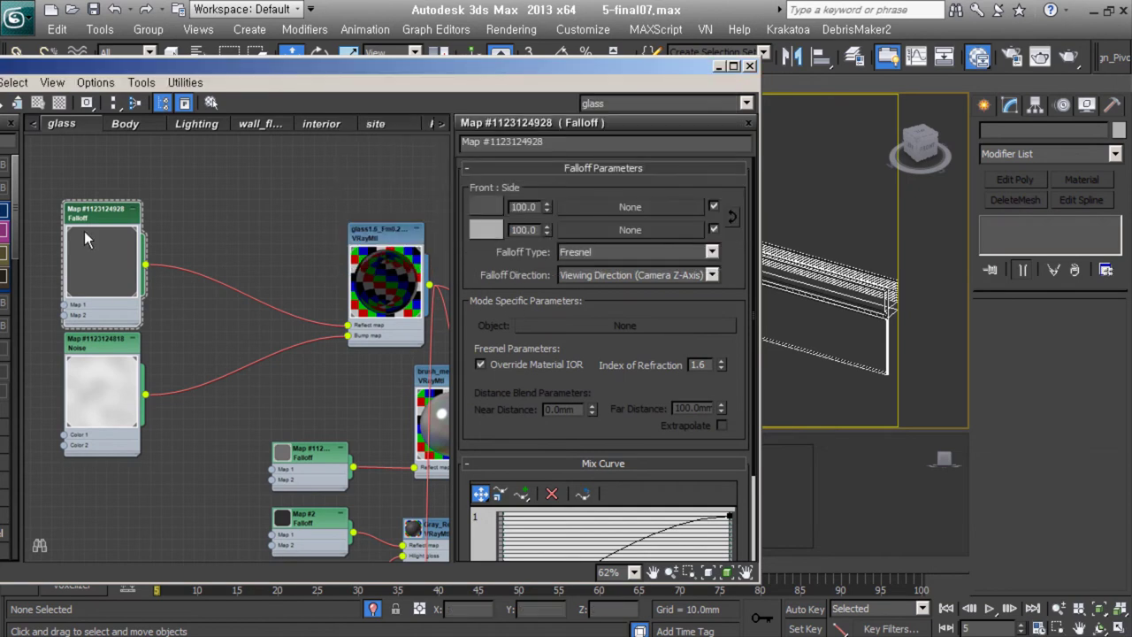
left_click_drag(113, 215, 123, 202)
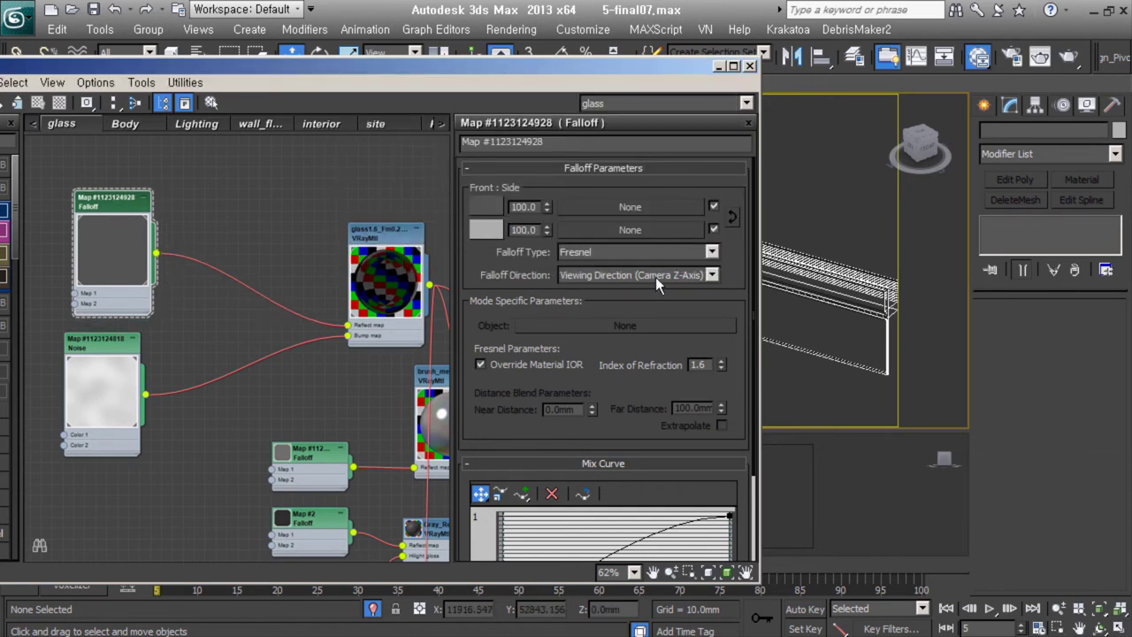
scroll(500, 370, "down", 3)
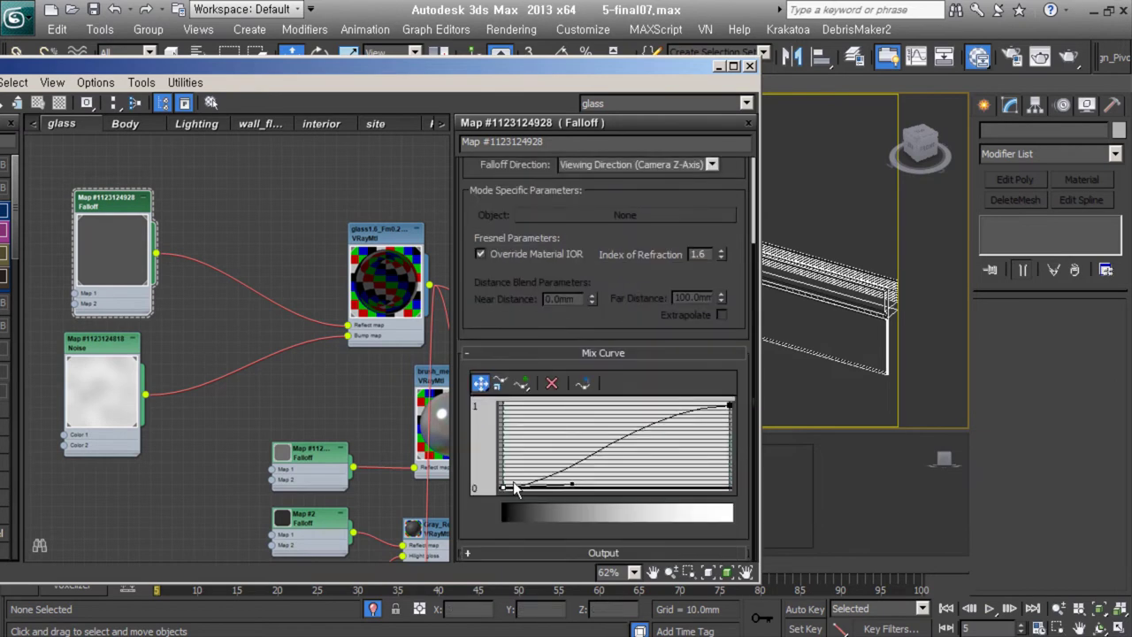
scroll(535, 495, "up", 2)
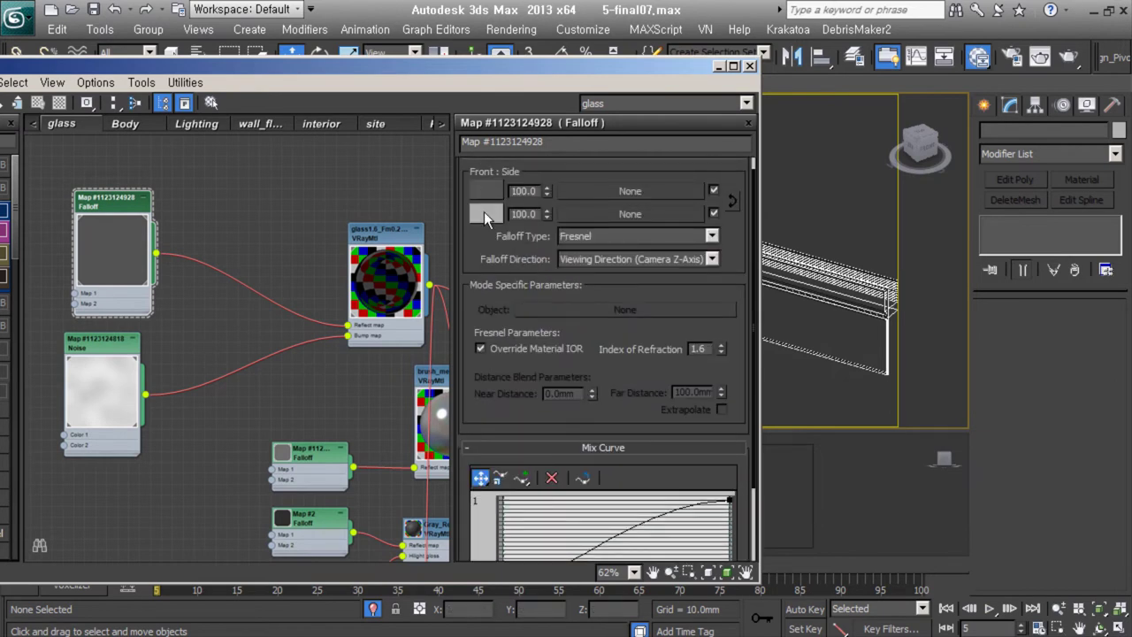
scroll(535, 501, "down", 2)
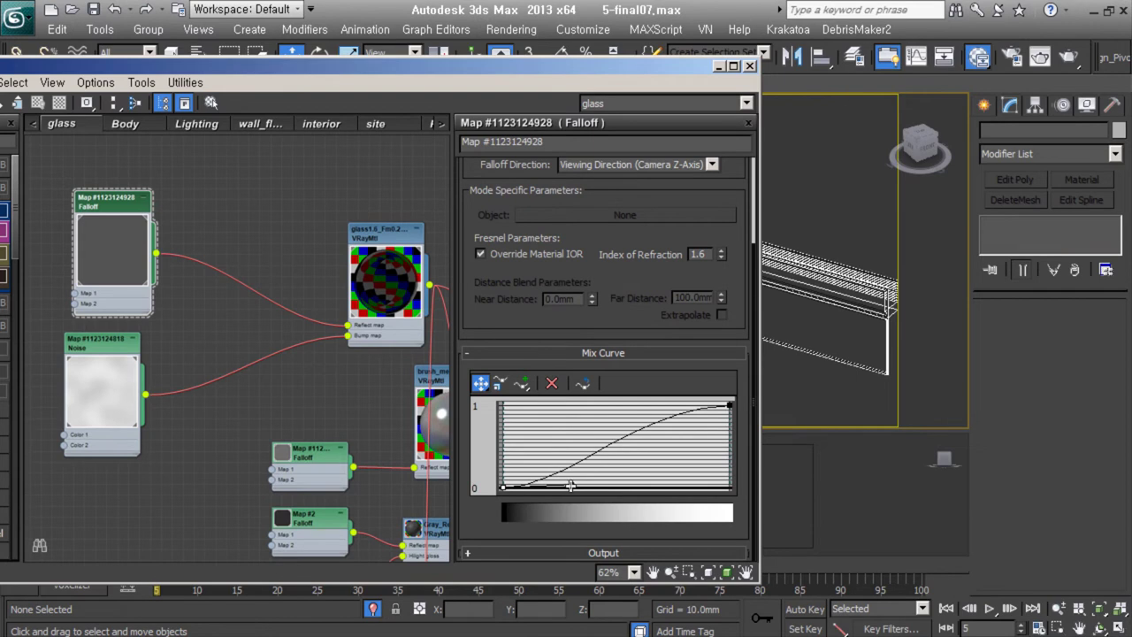
- Drag the Falloff Mix Curve handles into an S-curve, then open the Noise bump map
left_click_drag(570, 485, 596, 455)
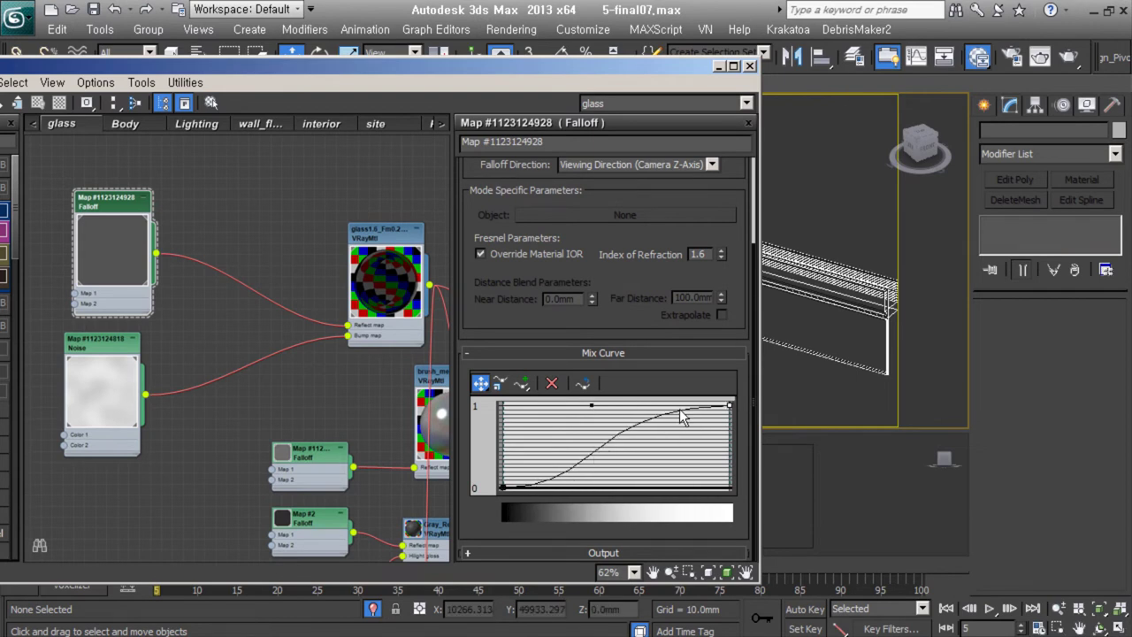
left_click_drag(592, 406, 707, 407)
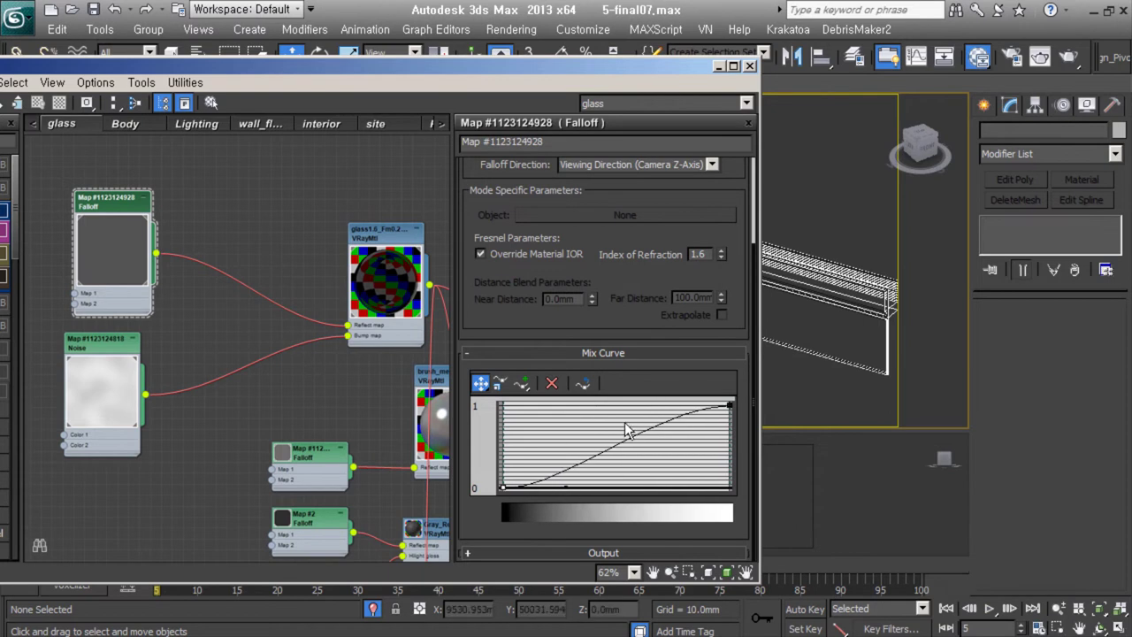
left_click(569, 353)
double_click(107, 346)
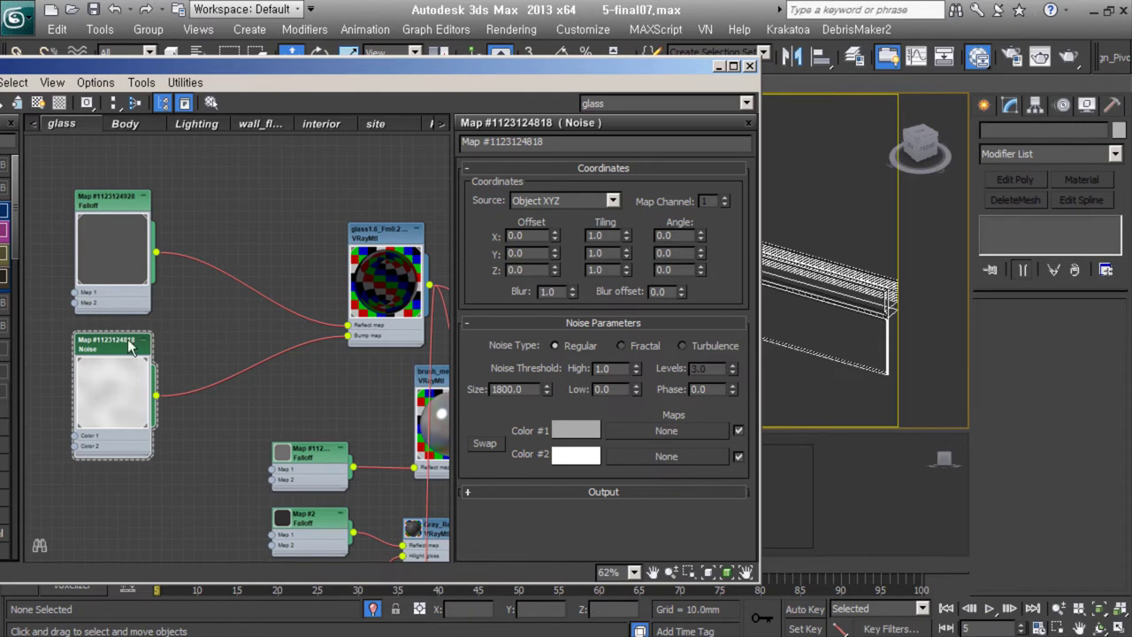
- Check the Noise map's first colour, then inspect the glass material's refraction colour
left_click(582, 432)
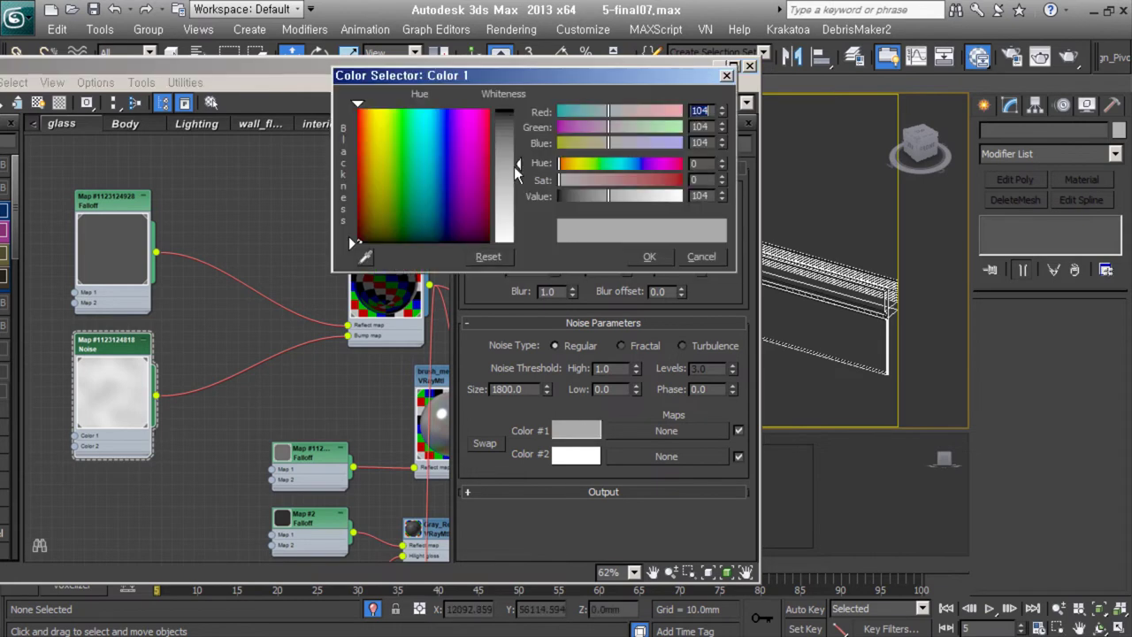
scroll(560, 518, "down", 10)
scroll(538, 433, "up", 4)
scroll(537, 434, "up", 3)
scroll(538, 433, "up", 3)
scroll(601, 353, "up", 1)
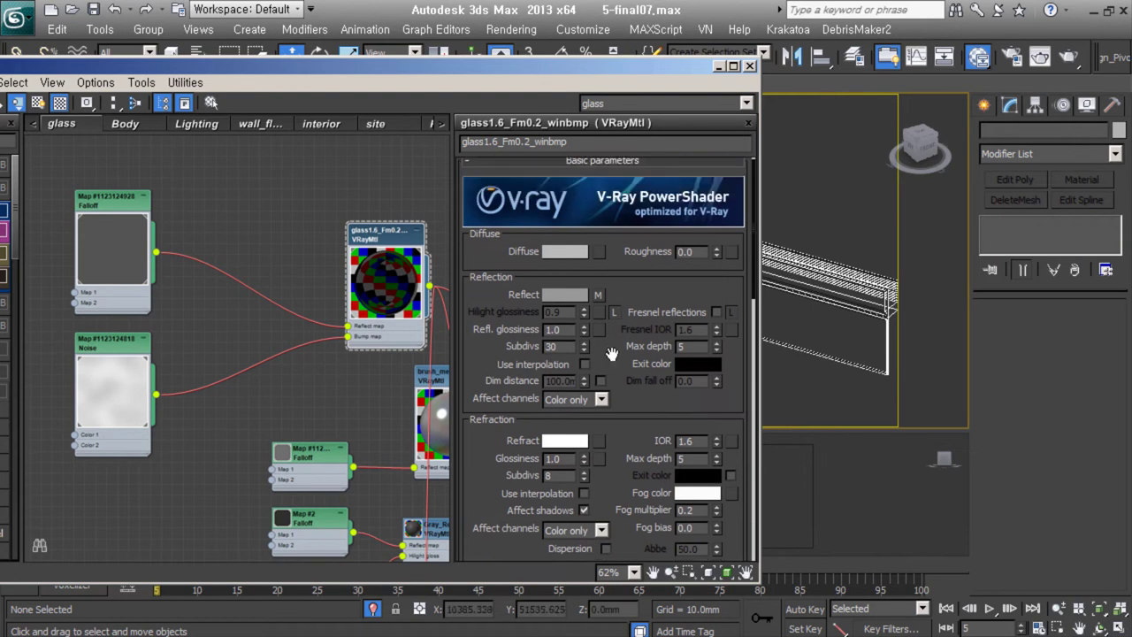
scroll(602, 354, "down", 3)
left_click(564, 302)
left_click(715, 256)
scroll(578, 212, "up", 2)
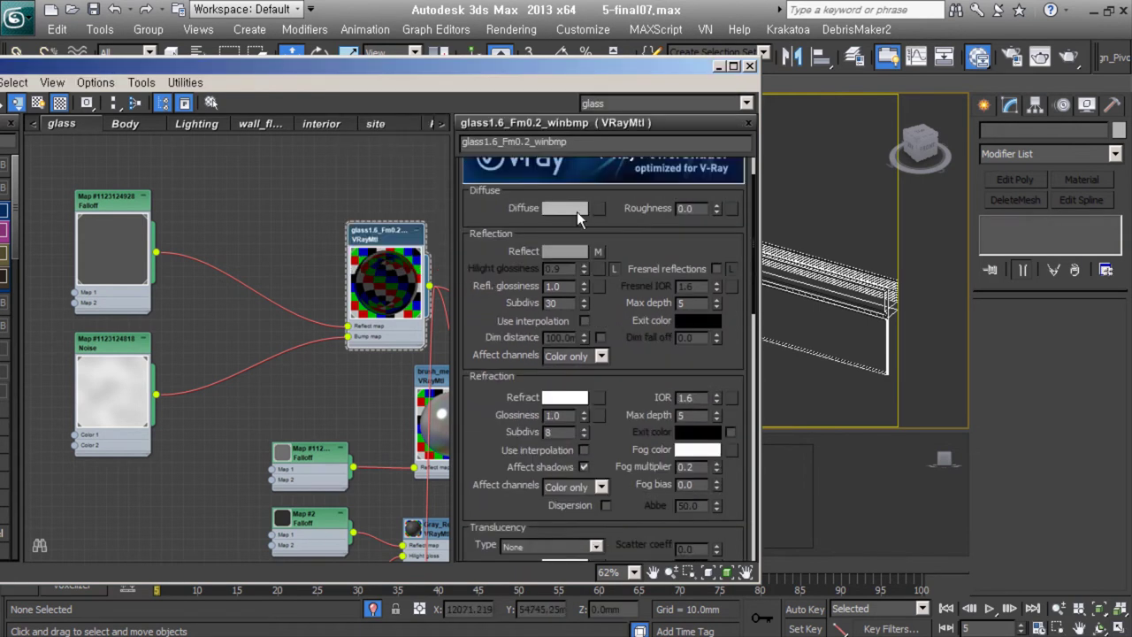
scroll(557, 212, "down", 4)
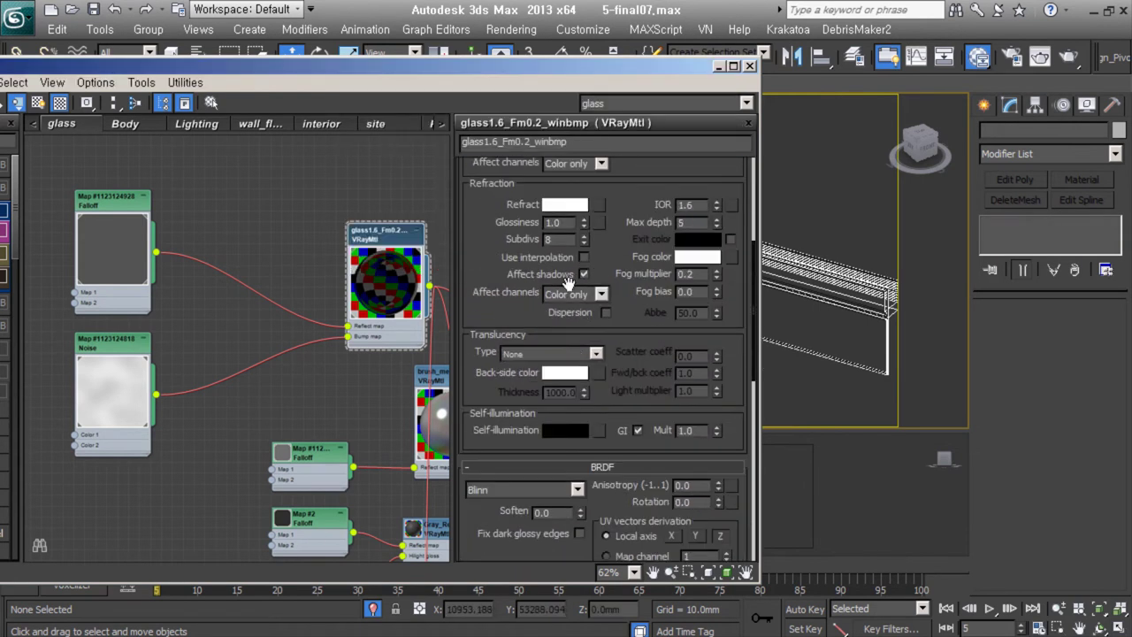
- Inspect the near-white fog colour 247, 249, 249 and refraction colour without changing them
left_click(700, 257)
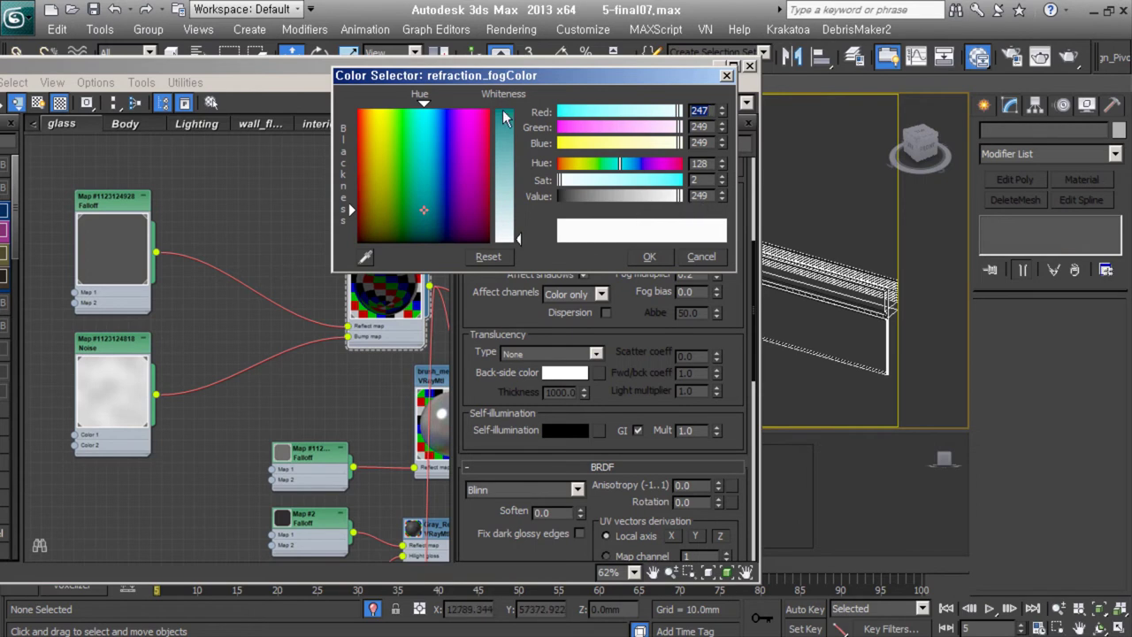
left_click_drag(527, 80, 321, 151)
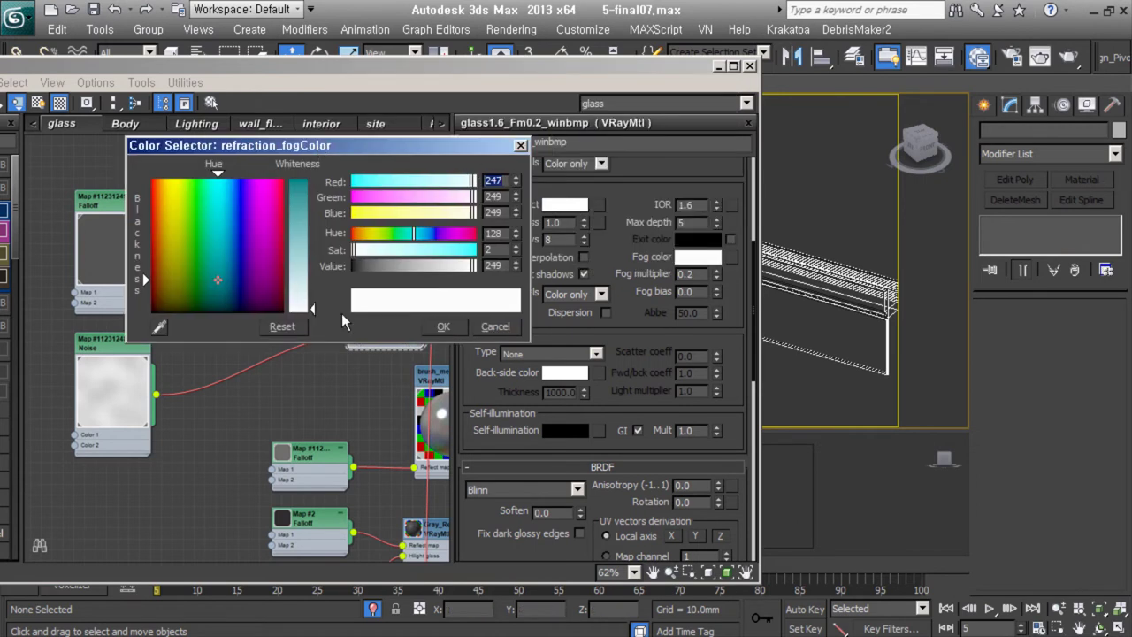
left_click(497, 321)
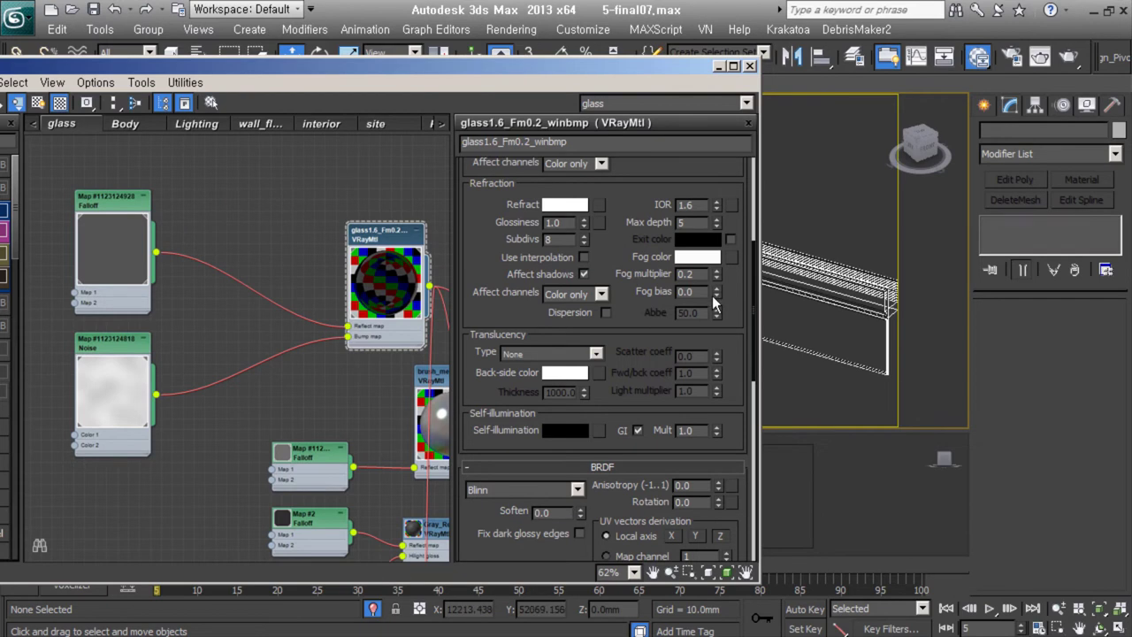
scroll(636, 376, "up", 2)
left_click(698, 381)
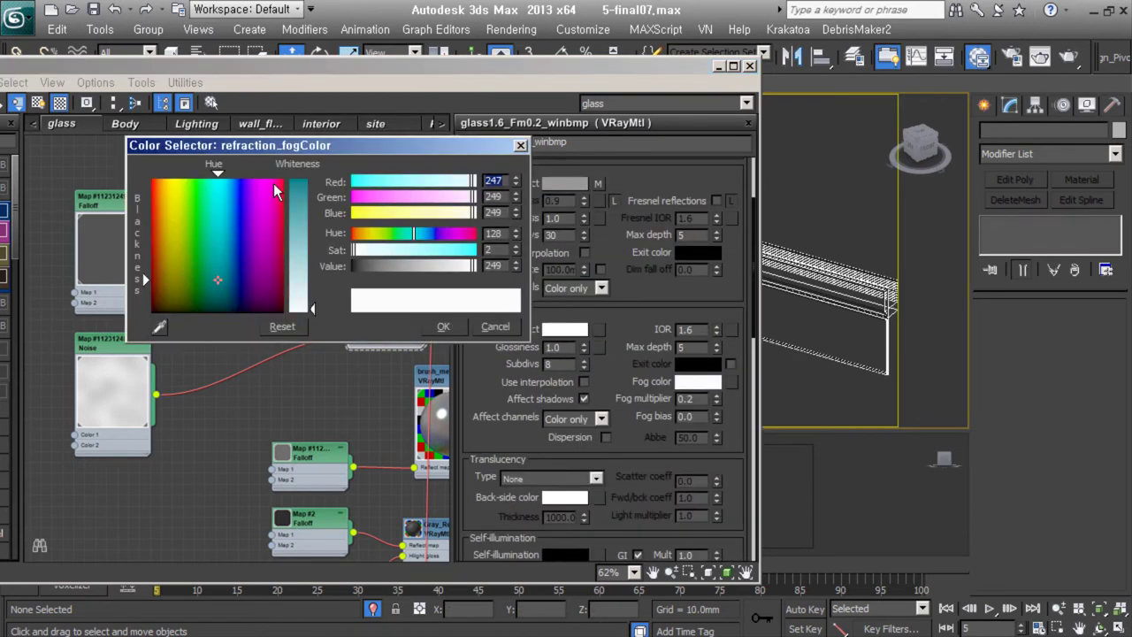
left_click(495, 327)
scroll(368, 395, "down", 2)
middle_click_drag(368, 395, 282, 335)
left_click(564, 329)
left_click(495, 326)
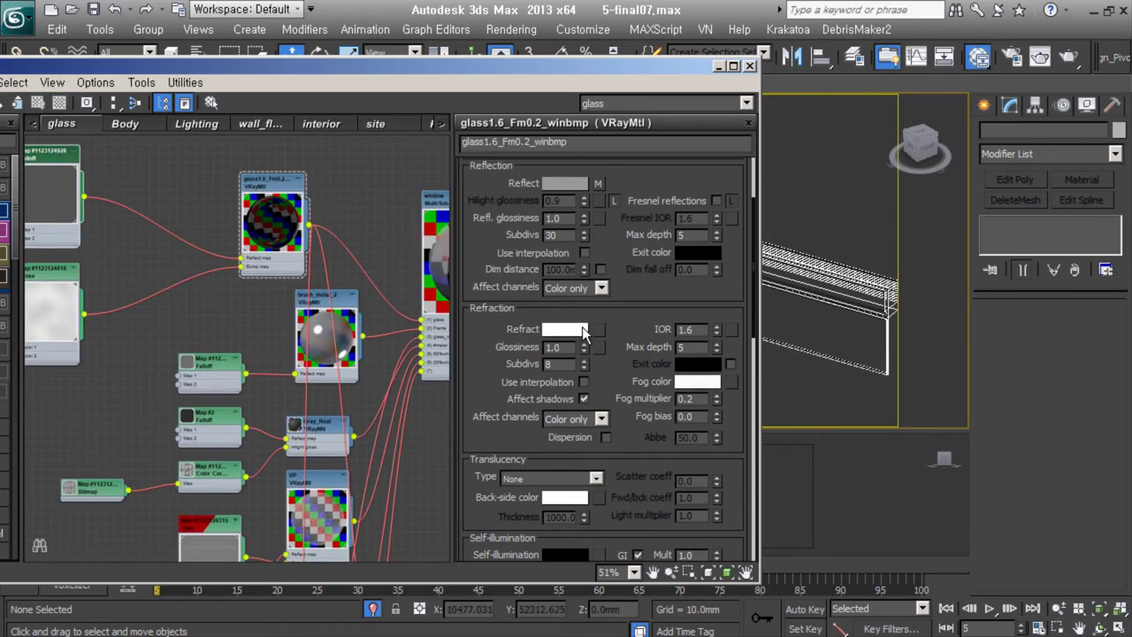
- Open brush_metal_2 and review its diffuse colour and reflection Falloff map colours
scroll(589, 329, "up", 3)
scroll(265, 301, "up", 3)
double_click(129, 283)
middle_click_drag(29, 394, 176, 379)
left_click_drag(268, 382, 243, 382)
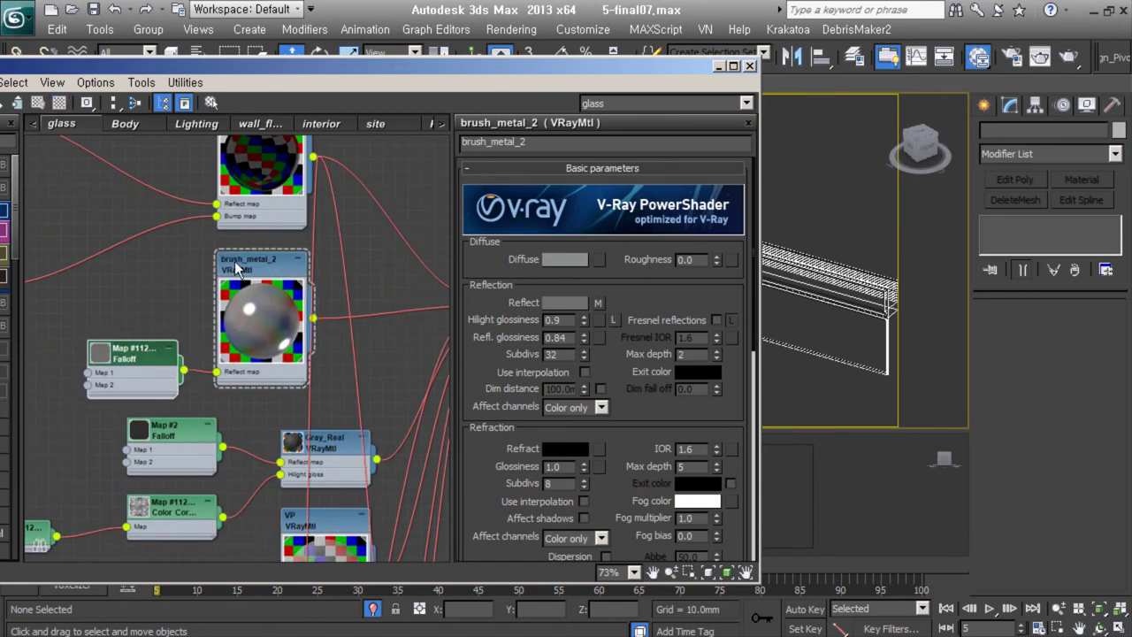
left_click(564, 259)
left_click(495, 327)
double_click(133, 354)
left_click(486, 206)
left_click(495, 327)
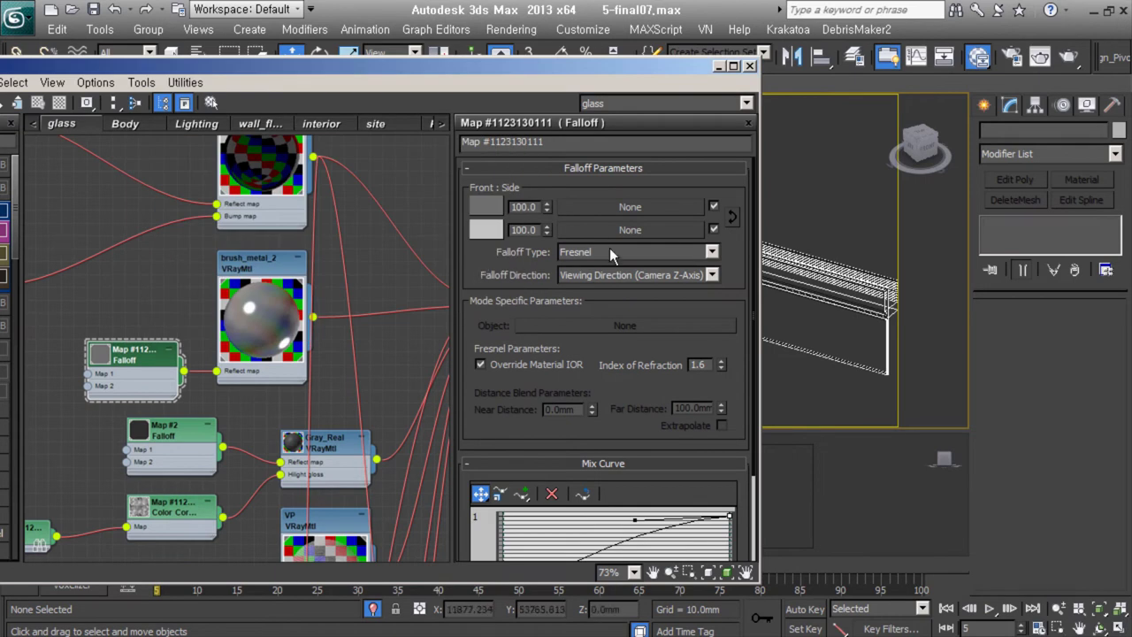
scroll(610, 247, "down", 3)
double_click(292, 325)
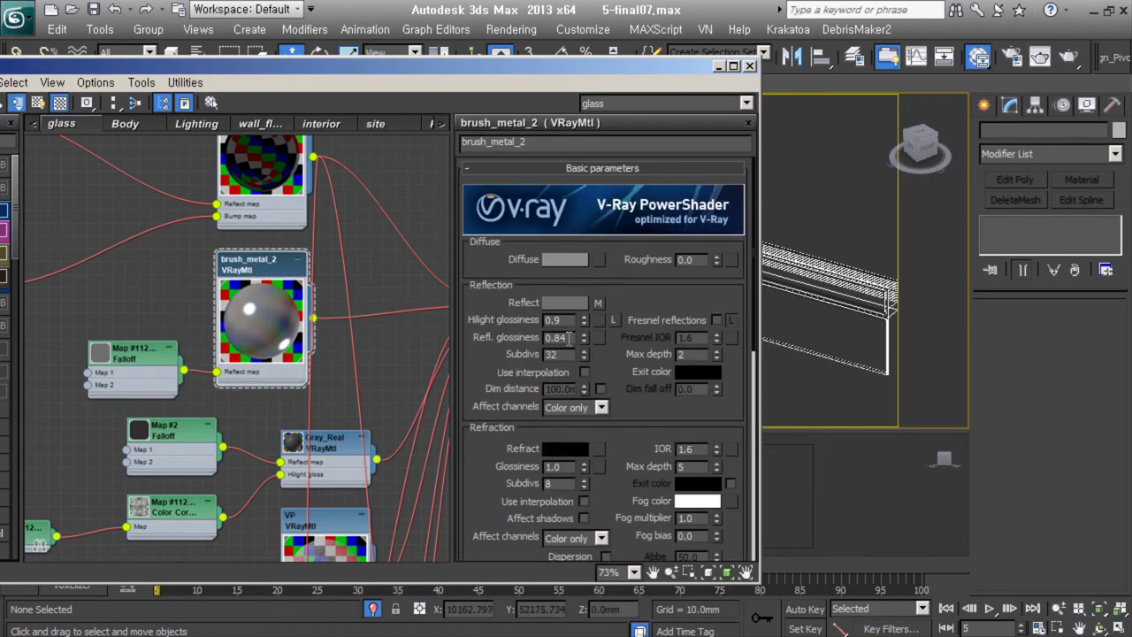
- Unlock brush_metal_2's highlight glossiness and adjust its value separately
left_click(613, 319)
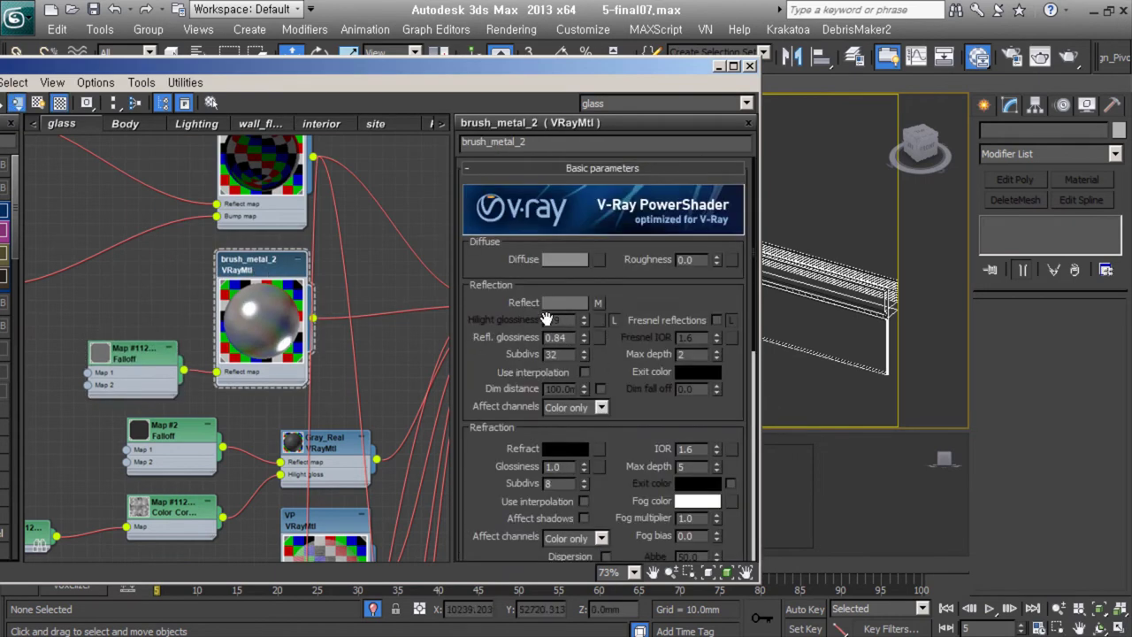
left_click(613, 319)
type("8")
key("Return")
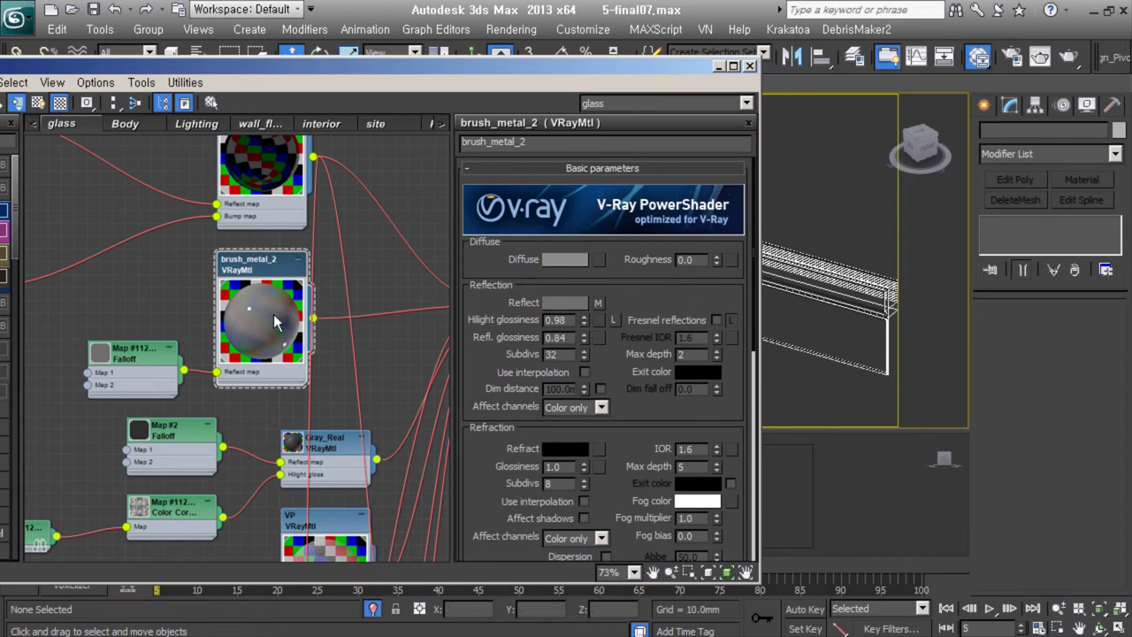
left_click(584, 323)
- Raise brush_metal_2's reflection subdivisions to 36
scroll(478, 502, "down", 1)
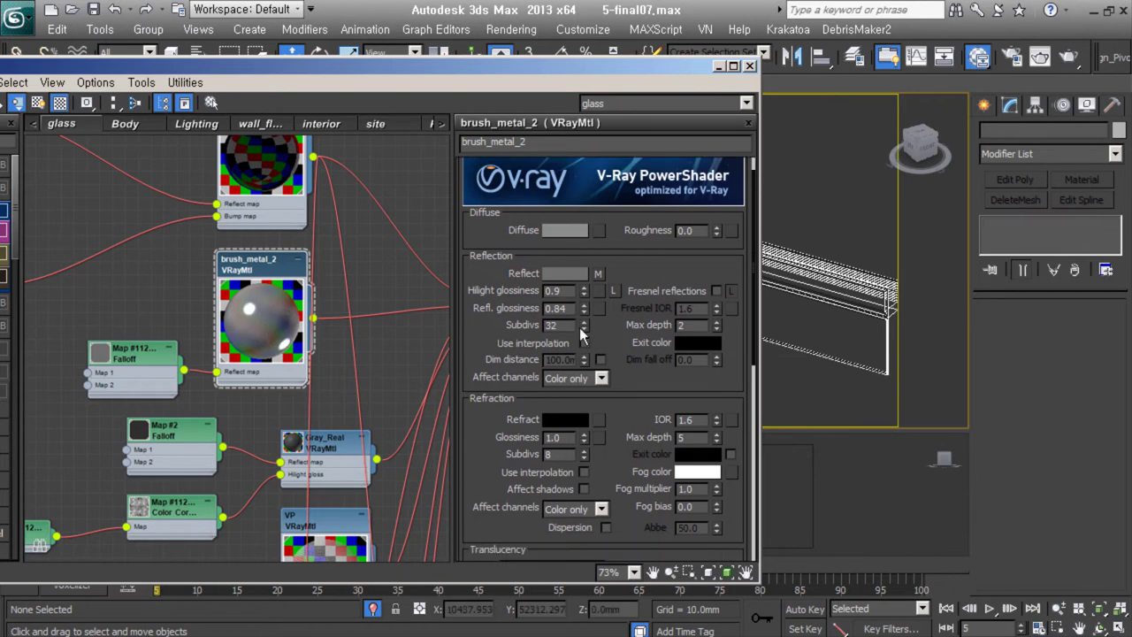
double_click(542, 328)
type("36")
key("Return")
- Set the brush_metal_2 BRDF highlight model to Ward after briefly trying Blinn
scroll(614, 475, "down", 5)
left_click(526, 378)
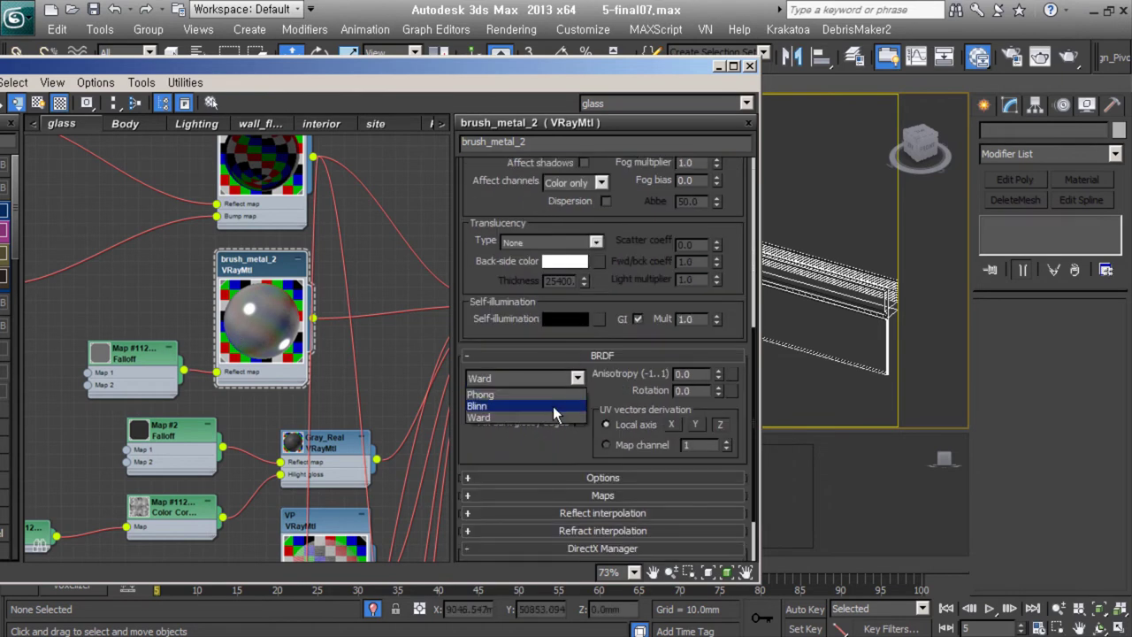
left_click(487, 406)
left_click(577, 377)
left_click(486, 428)
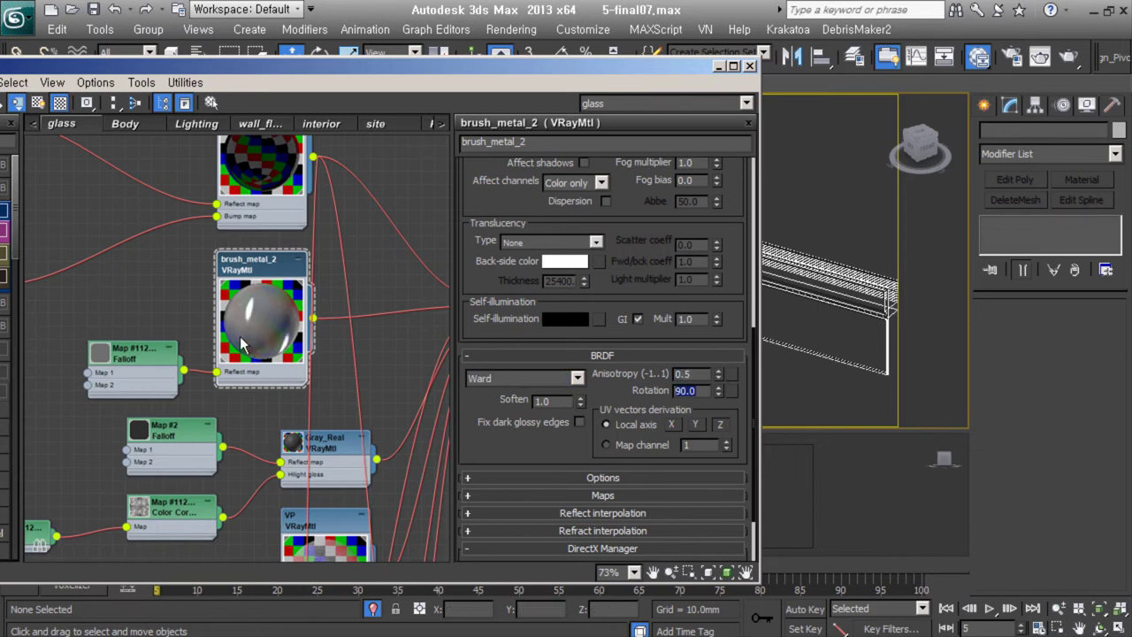
- Open the Gray_Real material, then bring up the m_limit_line2 material's parameters
middle_click_drag(174, 265, 142, 198)
left_click(603, 495)
double_click(295, 363)
middle_click_drag(295, 363, 194, 477)
scroll(268, 400, "down", 2)
middle_click_drag(268, 400, 312, 351)
double_click(202, 378)
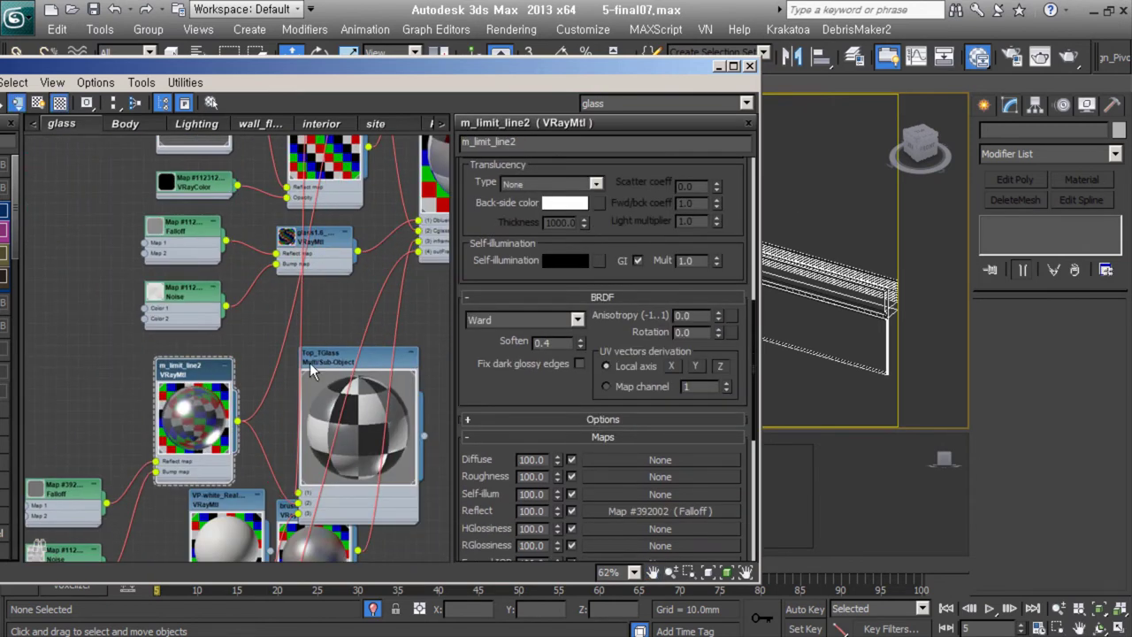
- Review m_limit_line2's diffuse colour and its Map #392 Falloff reflection map
scroll(601, 353, "up", 10)
left_click(565, 259)
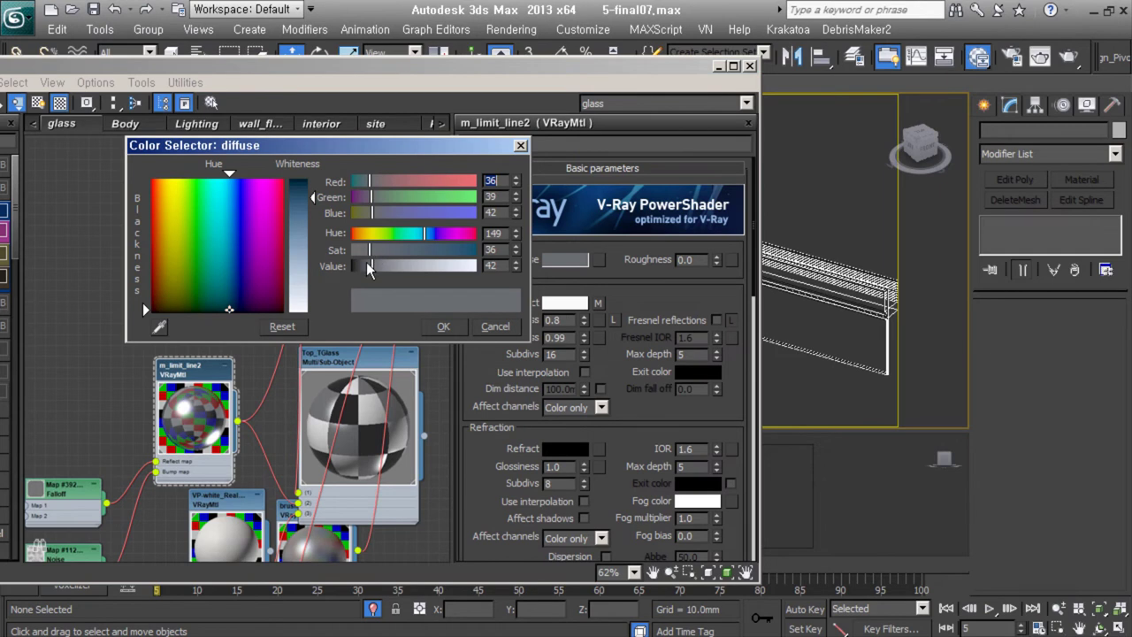
left_click(443, 326)
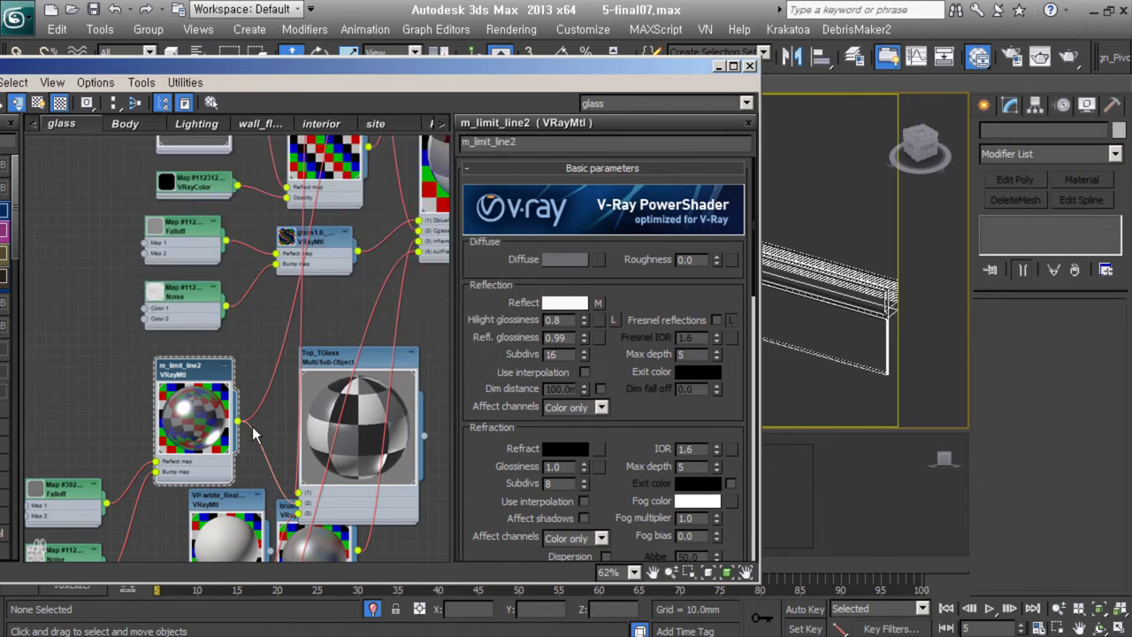
left_click_drag(179, 374, 169, 363)
middle_click_drag(215, 396, 273, 331)
left_click_drag(115, 420, 90, 345)
double_click(97, 347)
left_click(486, 206)
left_click(506, 324)
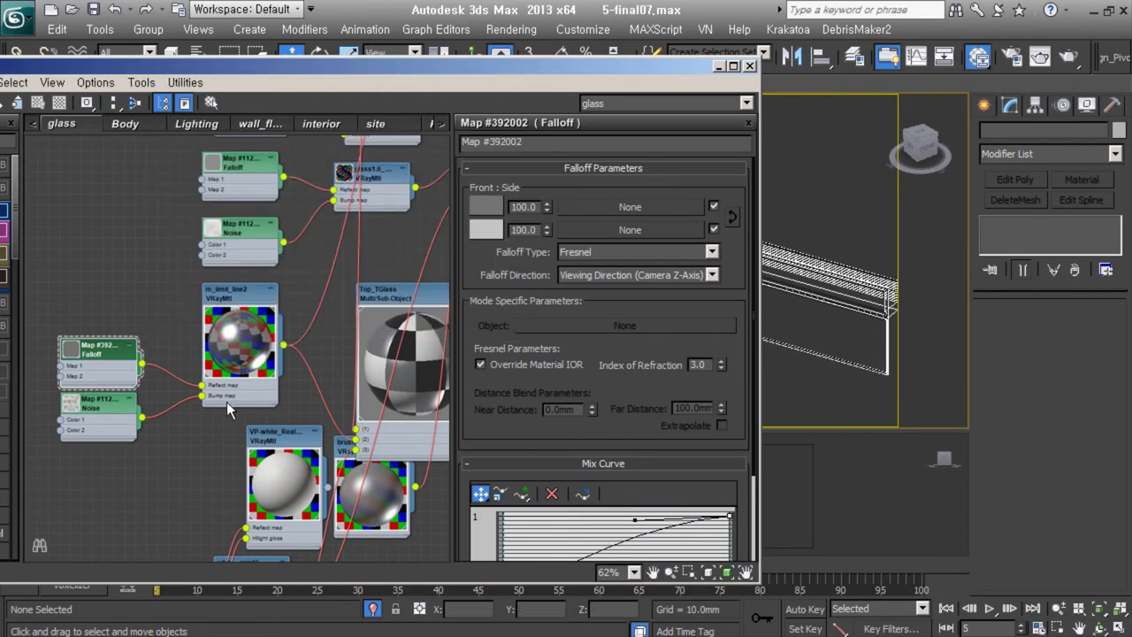
- Set m_limit_line2's reflection BRDF to Ward
double_click(239, 336)
scroll(602, 354, "down", 10)
left_click(525, 294)
left_click(495, 329)
- Lower m_limit_line2's reflection glossiness from 0.99 to 0.98 with the spinner
scroll(597, 184, "up", 10)
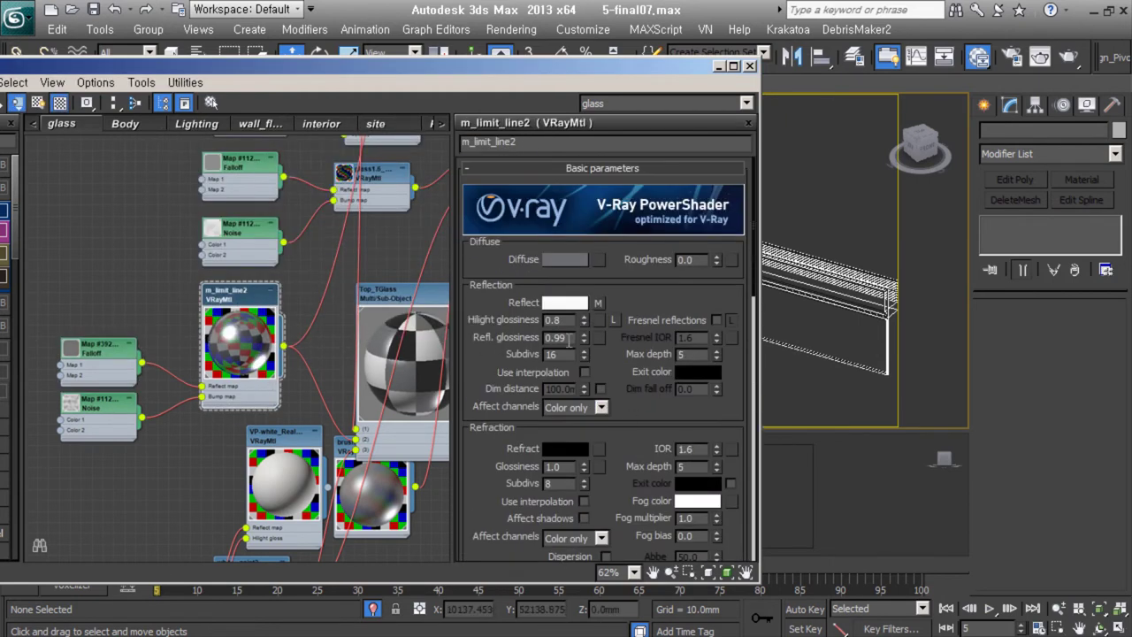
scroll(241, 349, "up", 5)
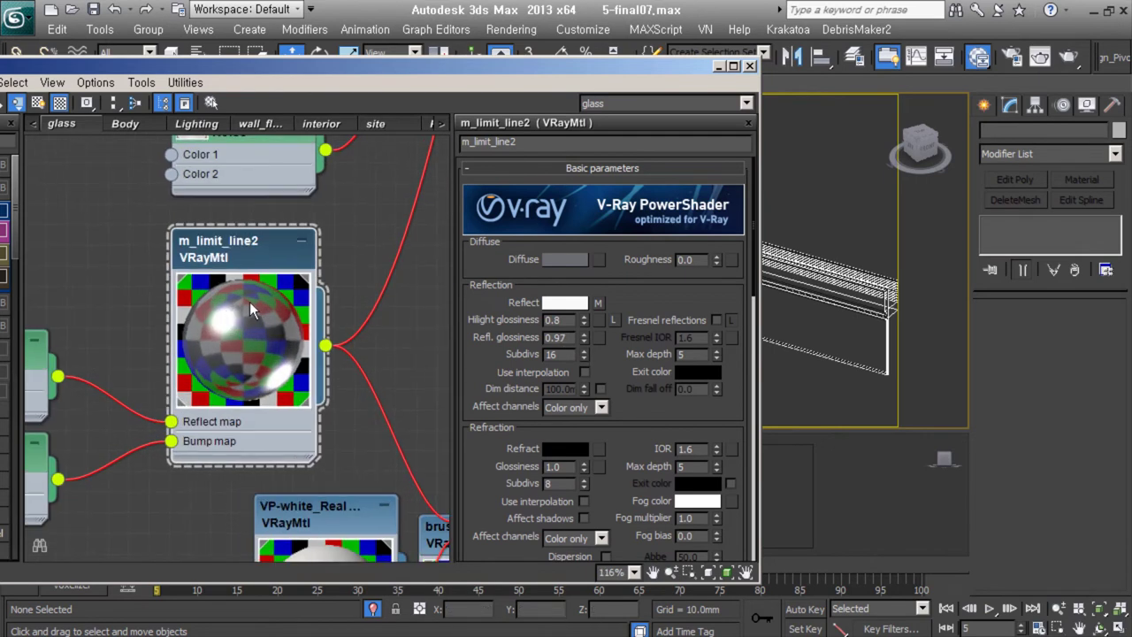
left_click(585, 342)
left_click(584, 333)
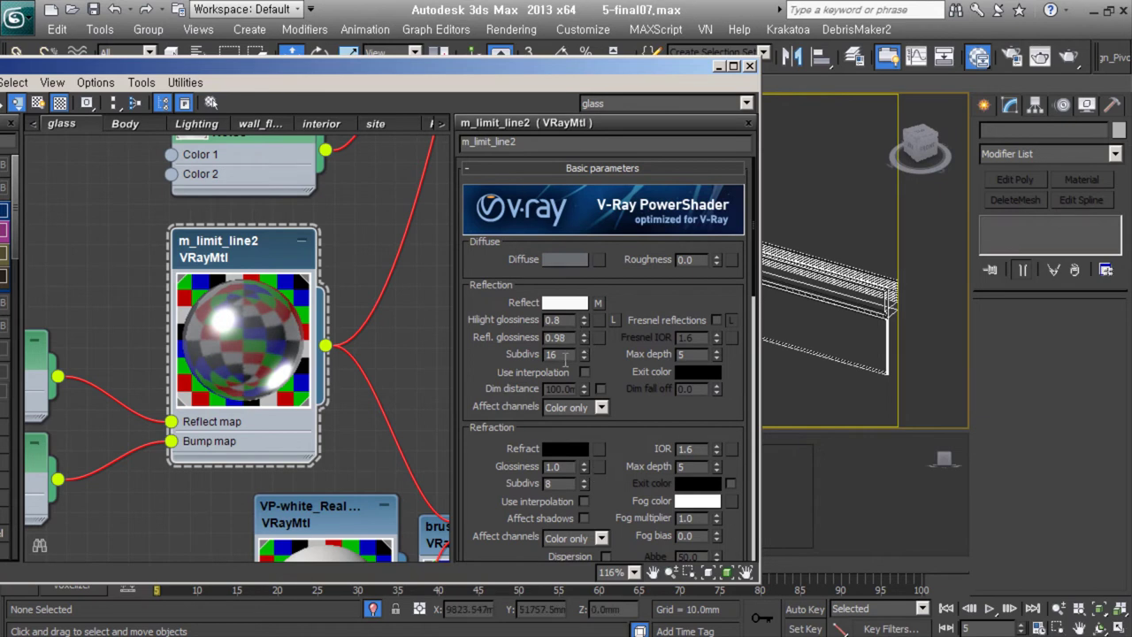
scroll(624, 433, "down", 5)
scroll(330, 354, "down", 6)
scroll(330, 354, "up", 3)
- Inspect the Map #2 Falloff settings in the node graph
scroll(258, 383, "down", 2)
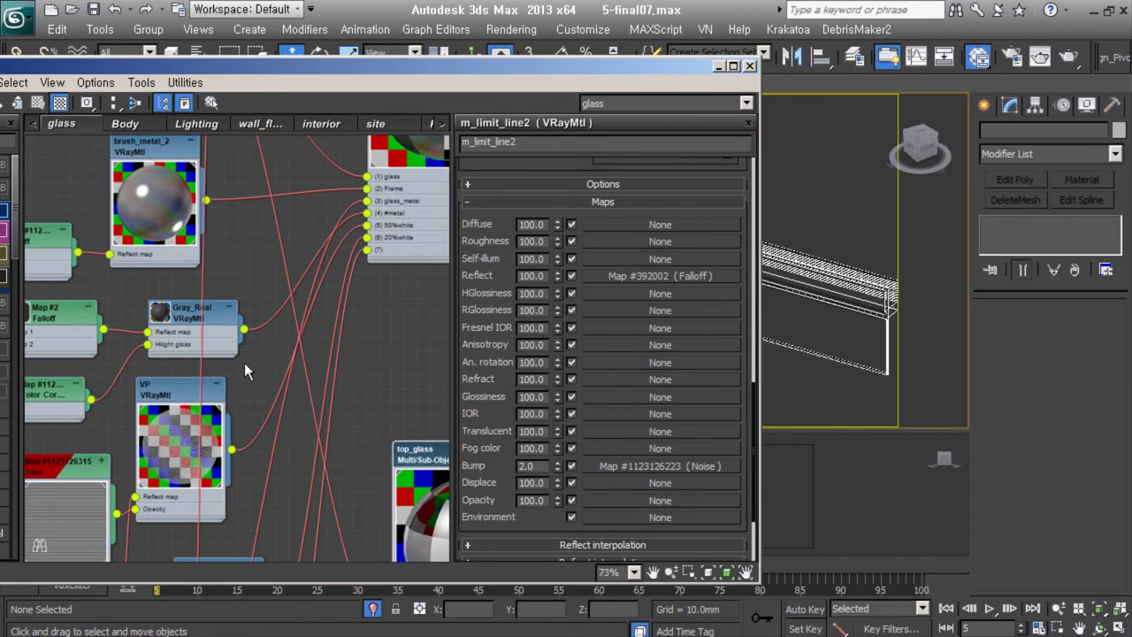
scroll(279, 319, "up", 4)
scroll(278, 319, "down", 4)
scroll(213, 357, "up", 5)
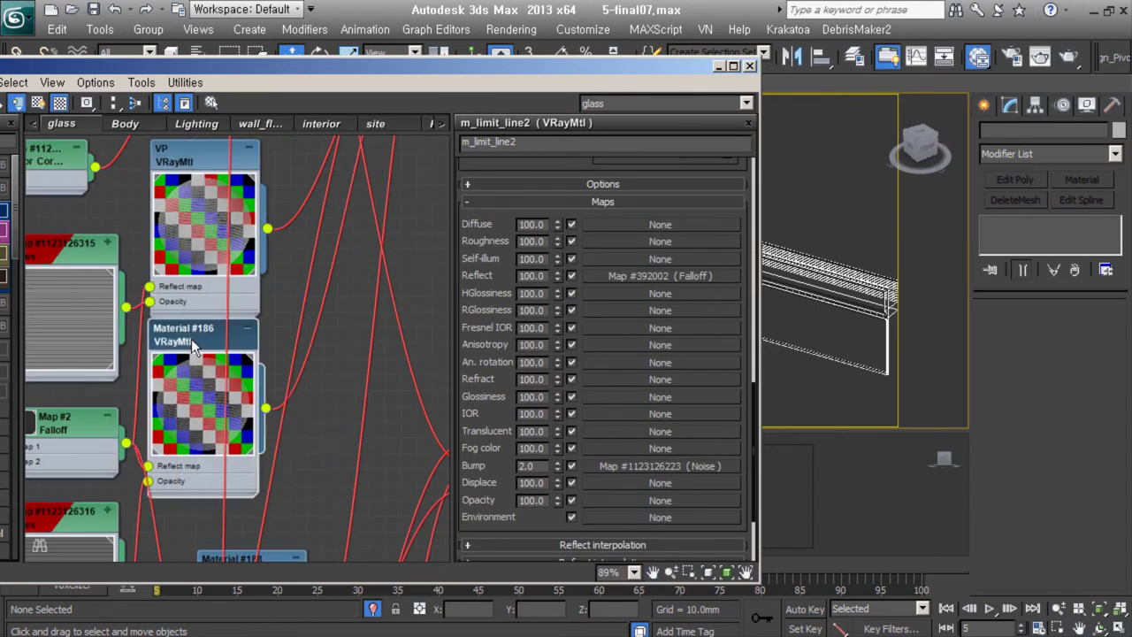
scroll(88, 485, "down", 2)
double_click(211, 238)
middle_click_drag(57, 307, 103, 307)
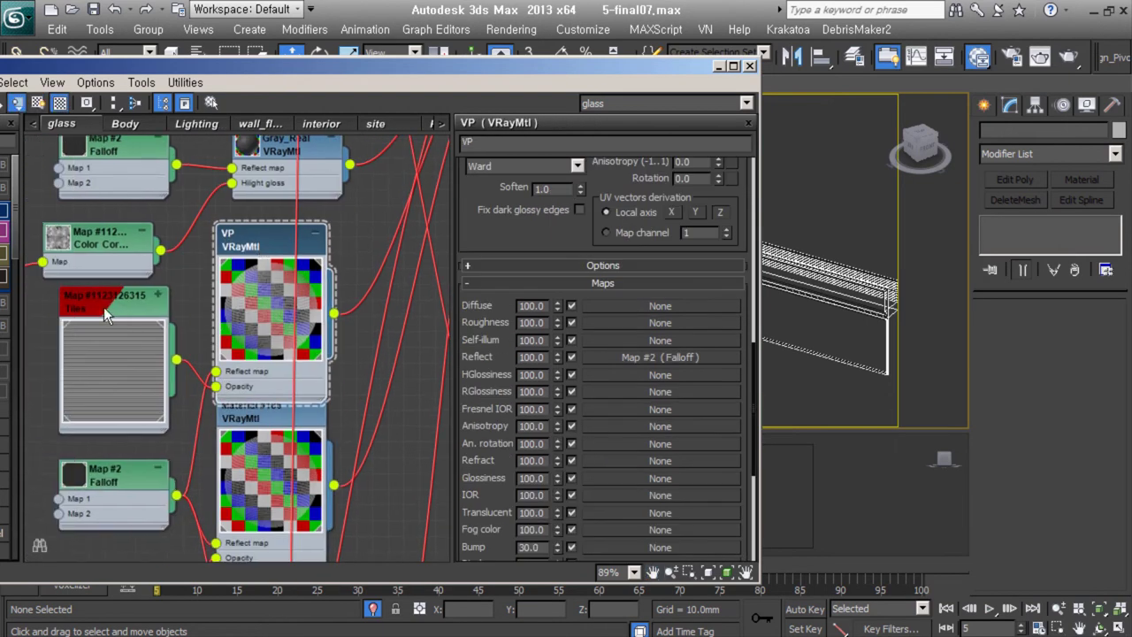
double_click(113, 478)
key("Escape")
middle_click_drag(253, 407, 247, 431)
- Set the VP material's diffuse colour to an even 190 grey
double_click(251, 263)
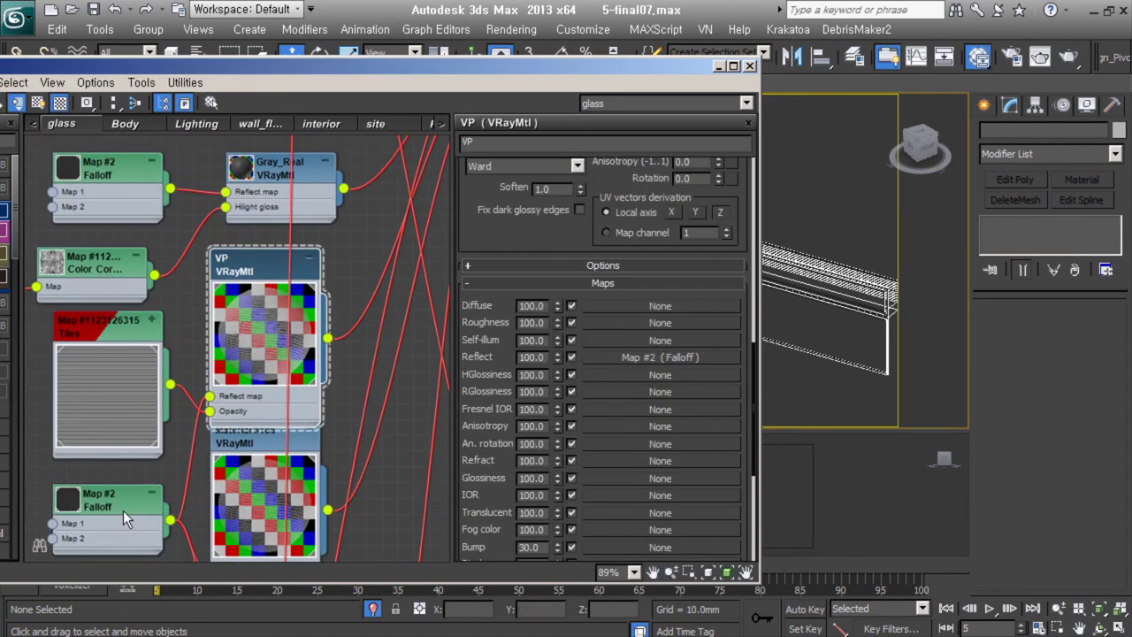
left_click(566, 246)
double_click(500, 265)
type("190")
key("Return")
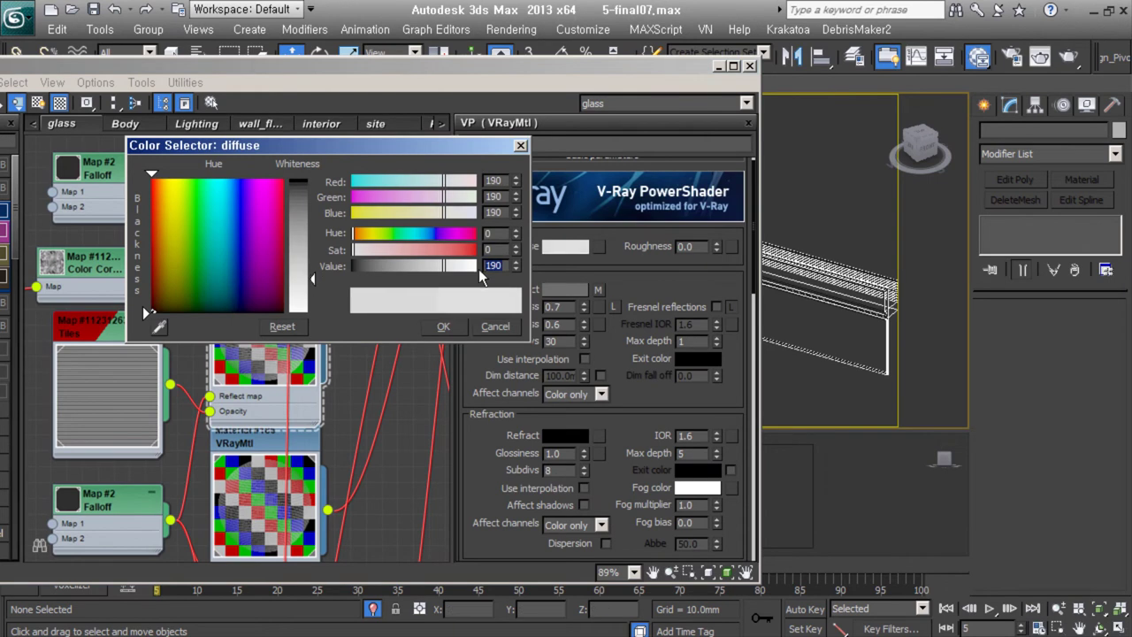
left_click(495, 327)
middle_click_drag(120, 334, 154, 298)
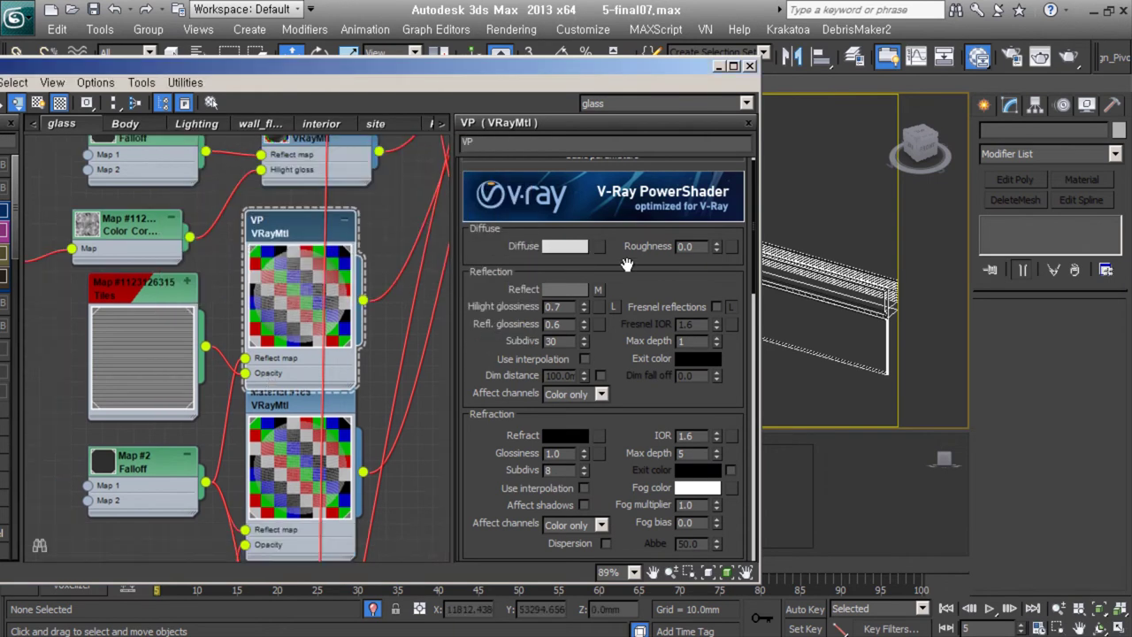
- Open the VP Tiles map's parameters
scroll(513, 442, "down", 5)
scroll(513, 443, "down", 1)
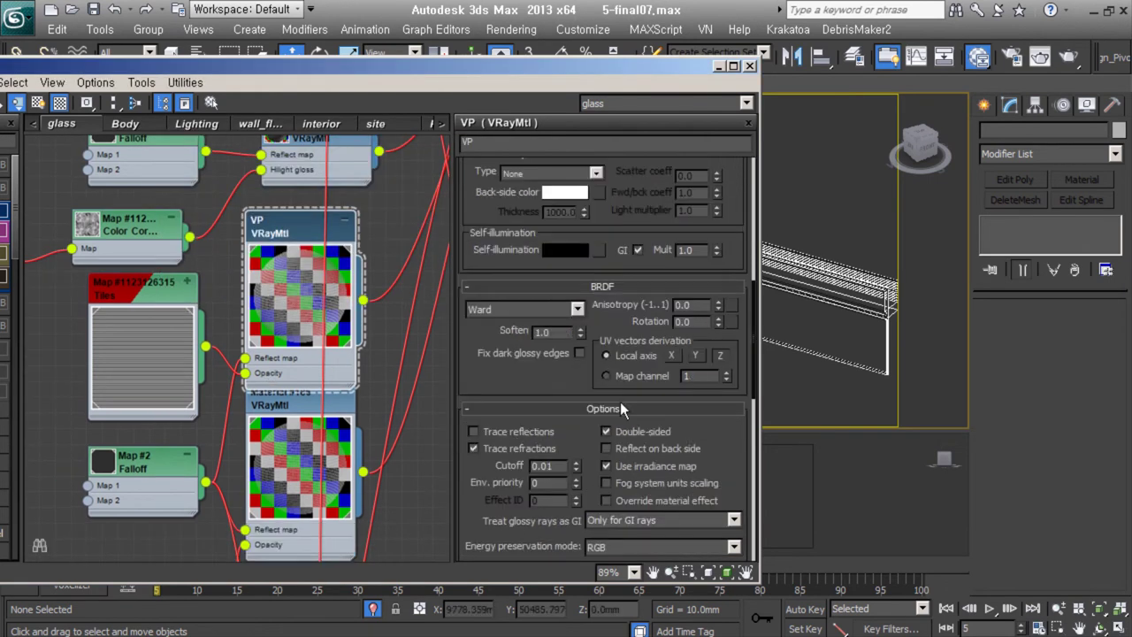
scroll(514, 436, "up", 8)
scroll(504, 496, "down", 6)
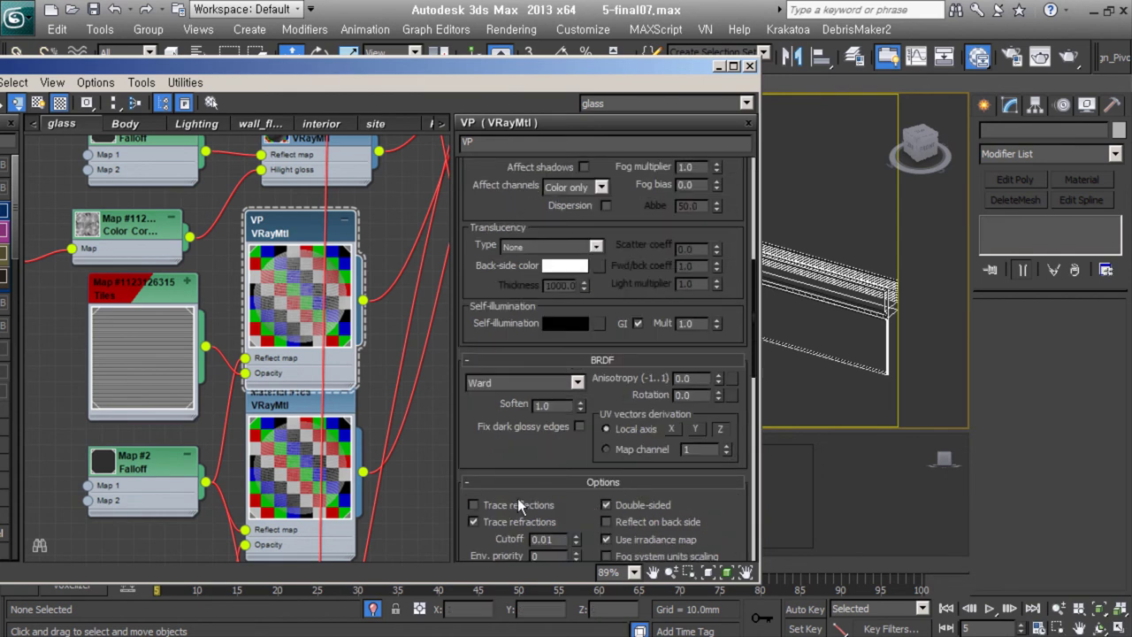
scroll(518, 506, "up", 1)
double_click(141, 354)
middle_click_drag(308, 324, 318, 302)
- Reopen the VP Tiles map parameters and reposition the material editor window
left_click(307, 437)
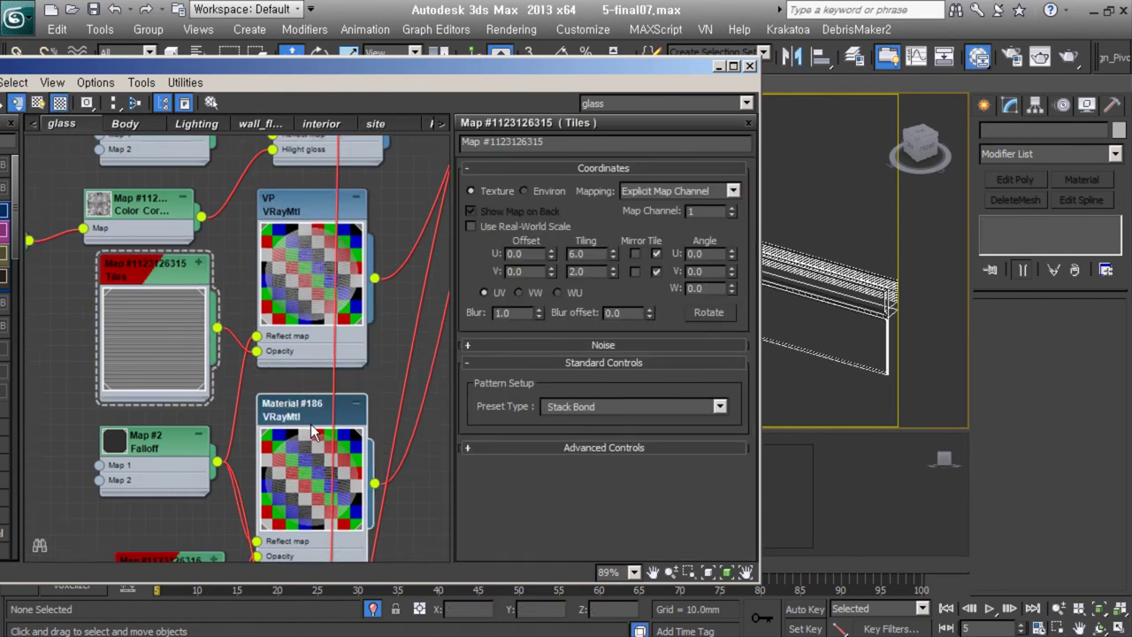
middle_click_drag(307, 437, 301, 371)
scroll(300, 371, "down", 2)
double_click(301, 213)
double_click(159, 221)
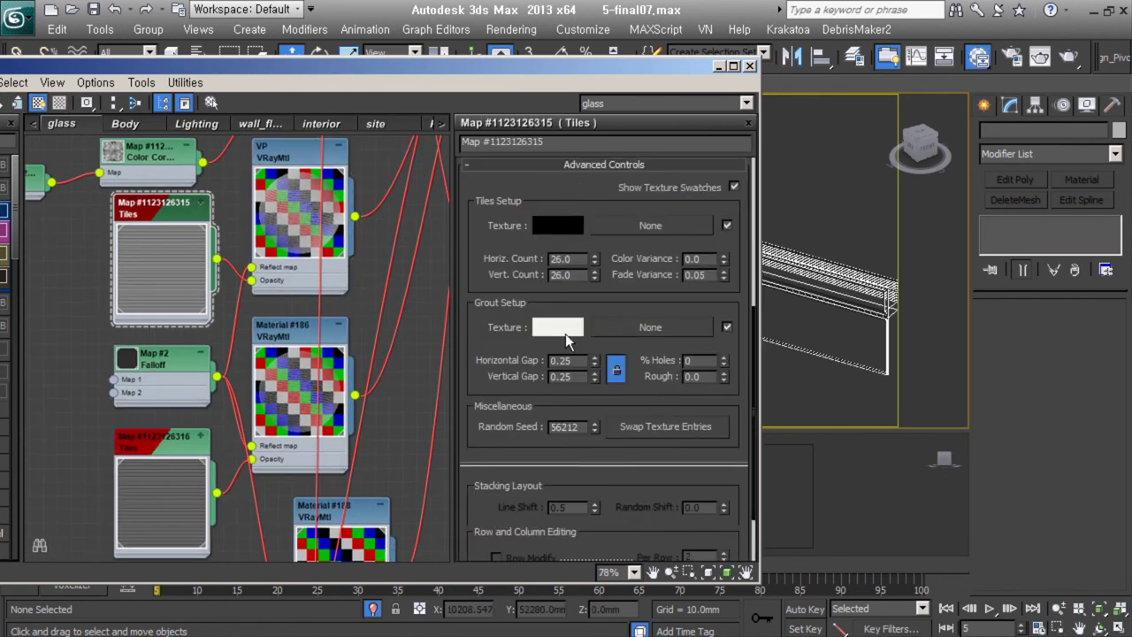
scroll(134, 172, "up", 3)
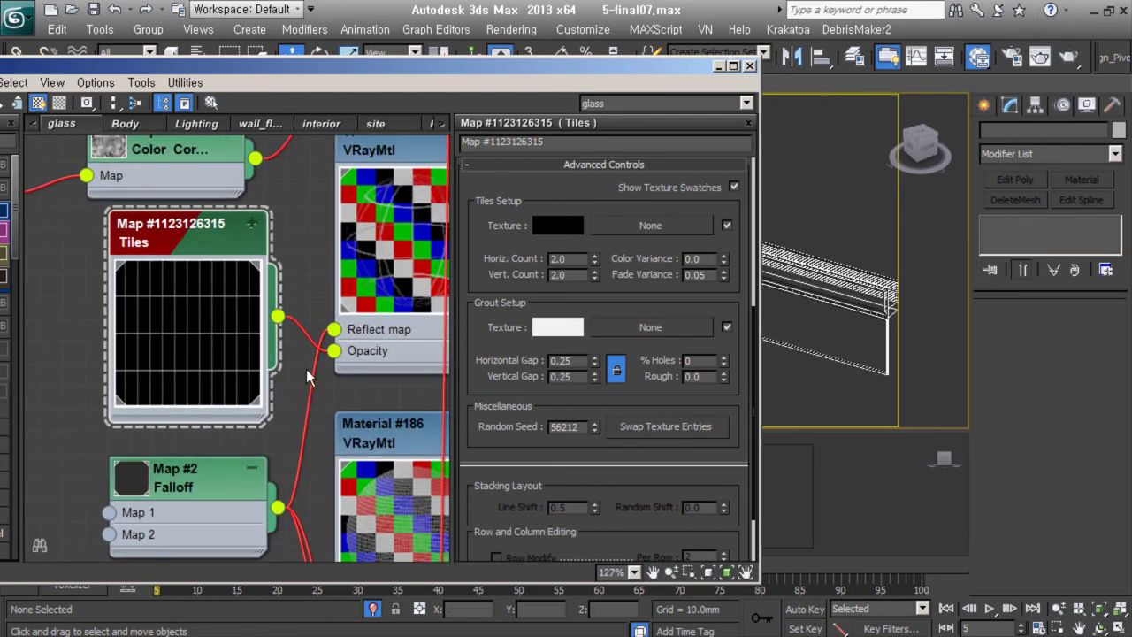
middle_click_drag(460, 306, 426, 329)
left_click_drag(398, 66, 548, 40)
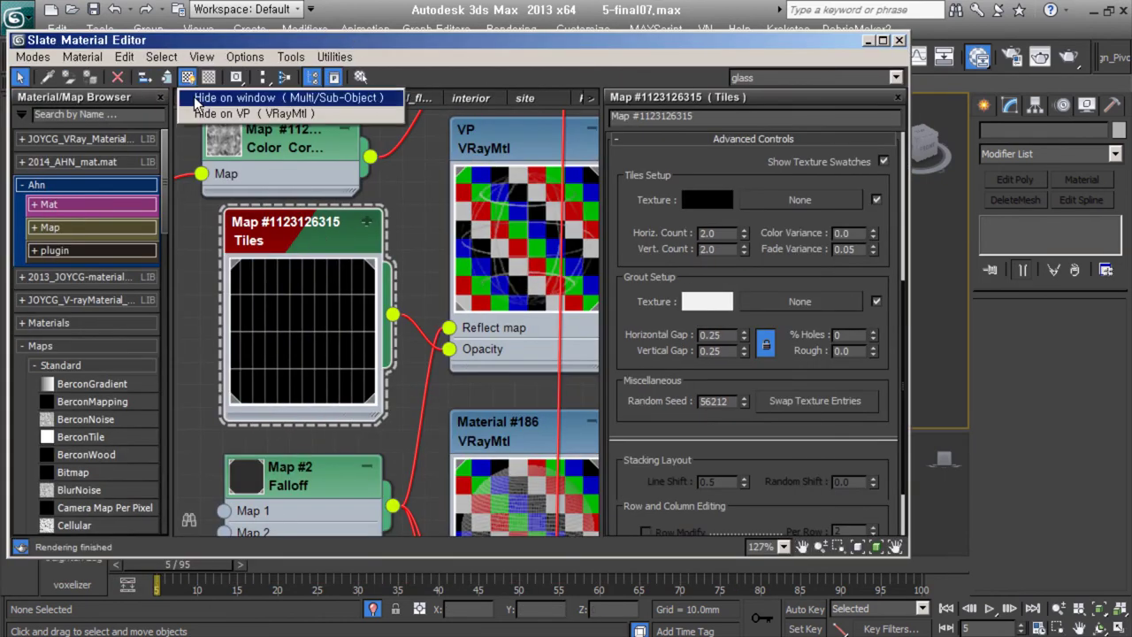
- Set the Tiles horizontal and vertical counts to 26
key("Tab")
type("26")
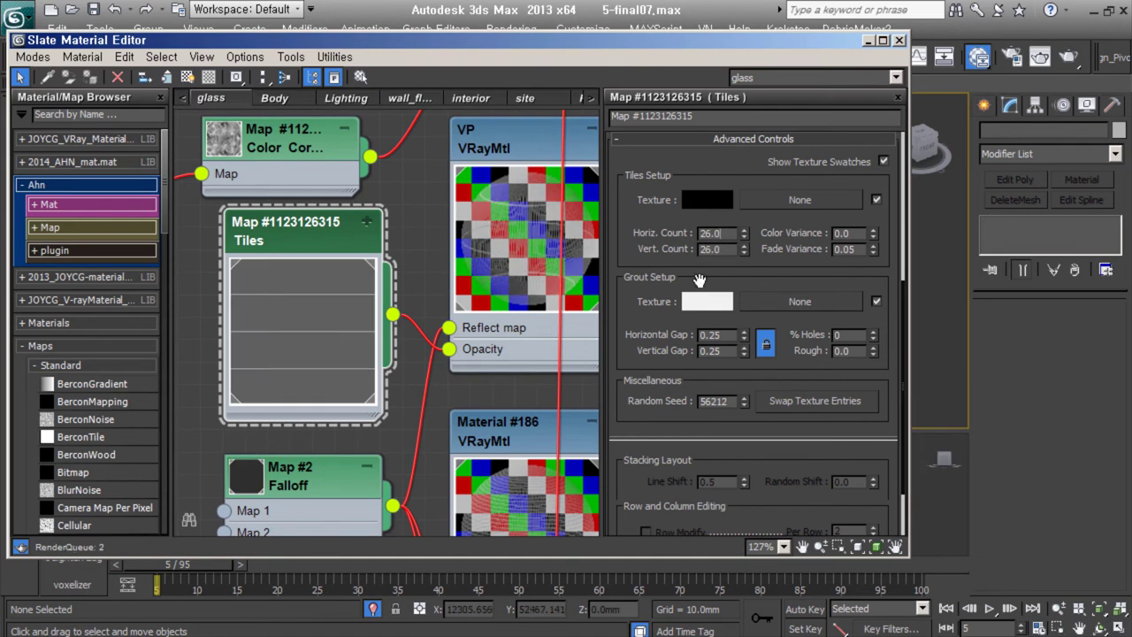
key("Return")
scroll(723, 231, "up", 5)
scroll(724, 232, "down", 5)
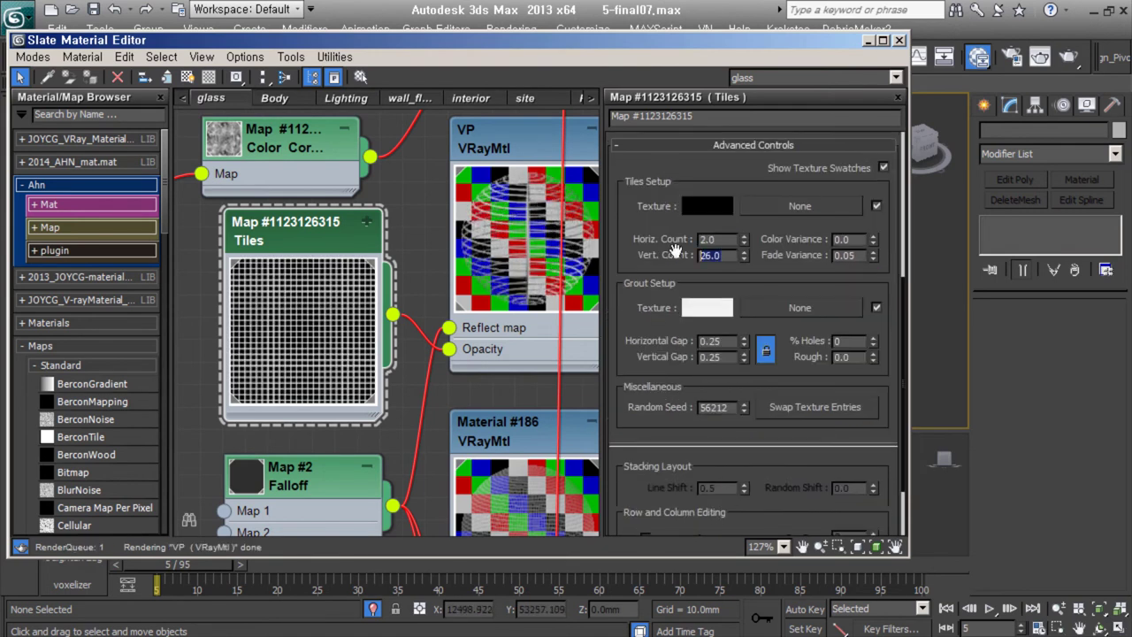
scroll(724, 266, "up", 5)
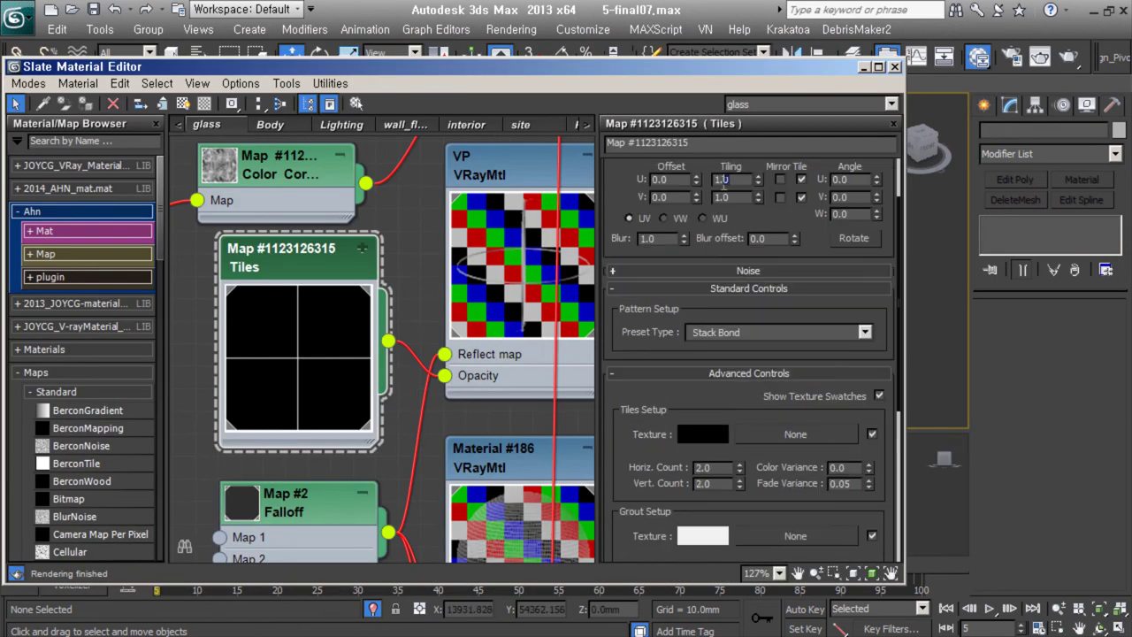
scroll(724, 265, "down", 3)
type("26")
key("Tab")
type("26")
key("Return")
- Widen the Tiles grout gaps to 0.35
middle_click_drag(549, 416, 513, 388)
left_click_drag(740, 435, 745, 457)
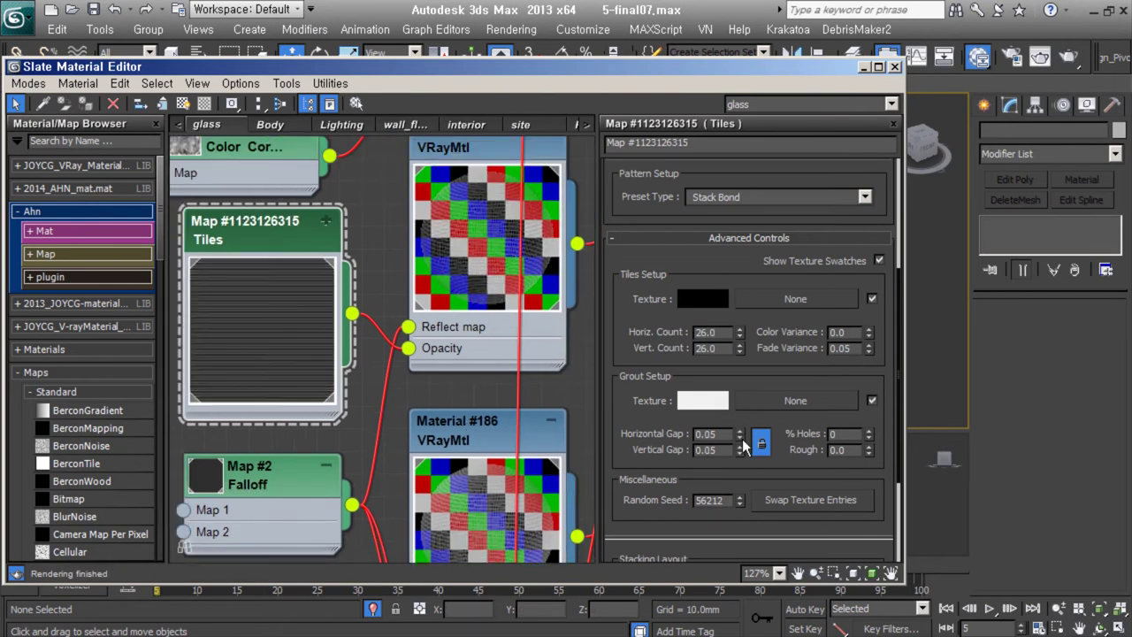
scroll(476, 336, "down", 2)
scroll(476, 336, "down", 3)
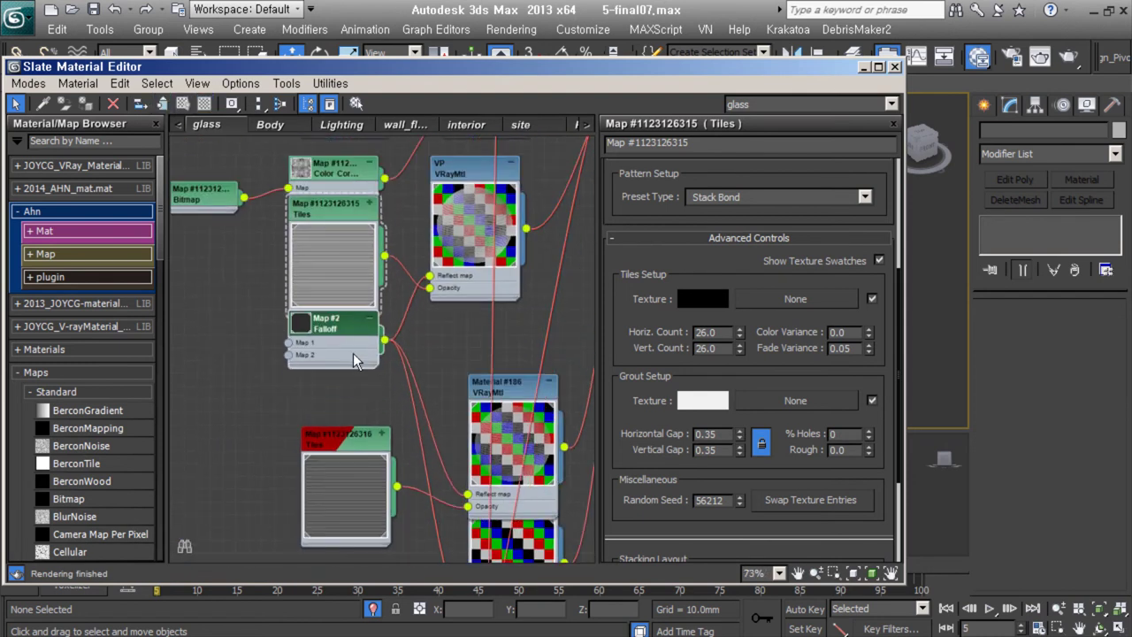
- Check the second Tiles map's 0.15 gaps and bring the parkingglass material into view
mouse_move(447, 210)
middle_mouse_down()
mouse_move(315, 343)
mouse_move(425, 405)
mouse_move(452, 392)
middle_mouse_up()
scroll(772, 387, "up", 5)
scroll(772, 388, "down", 5)
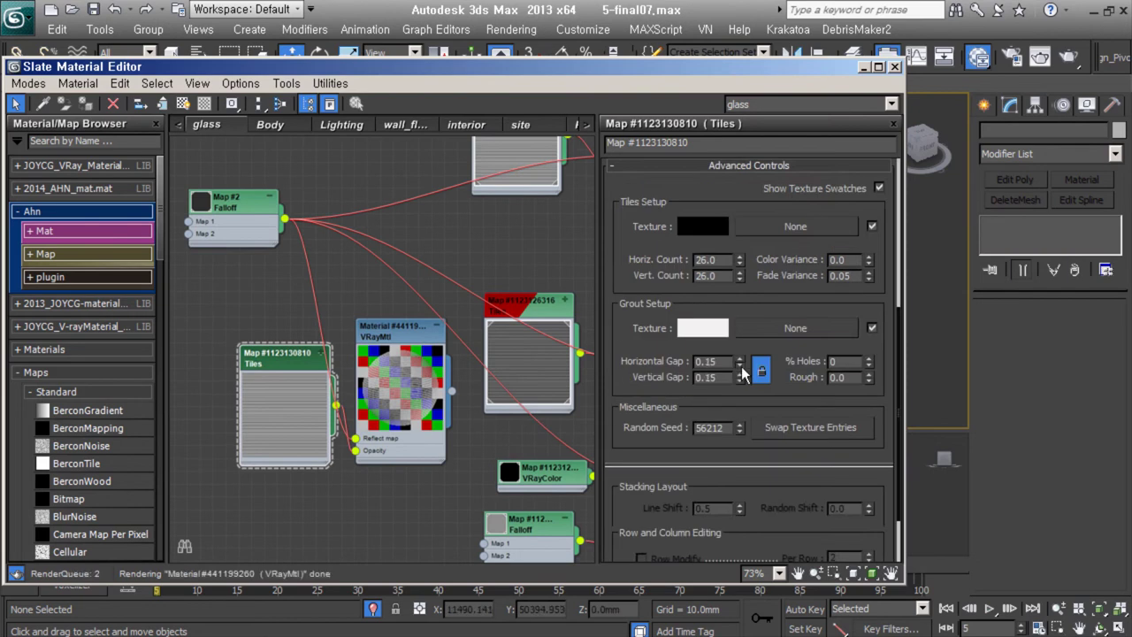
left_click(469, 406)
scroll(412, 414, "down", 3)
middle_click_drag(412, 414, 398, 265)
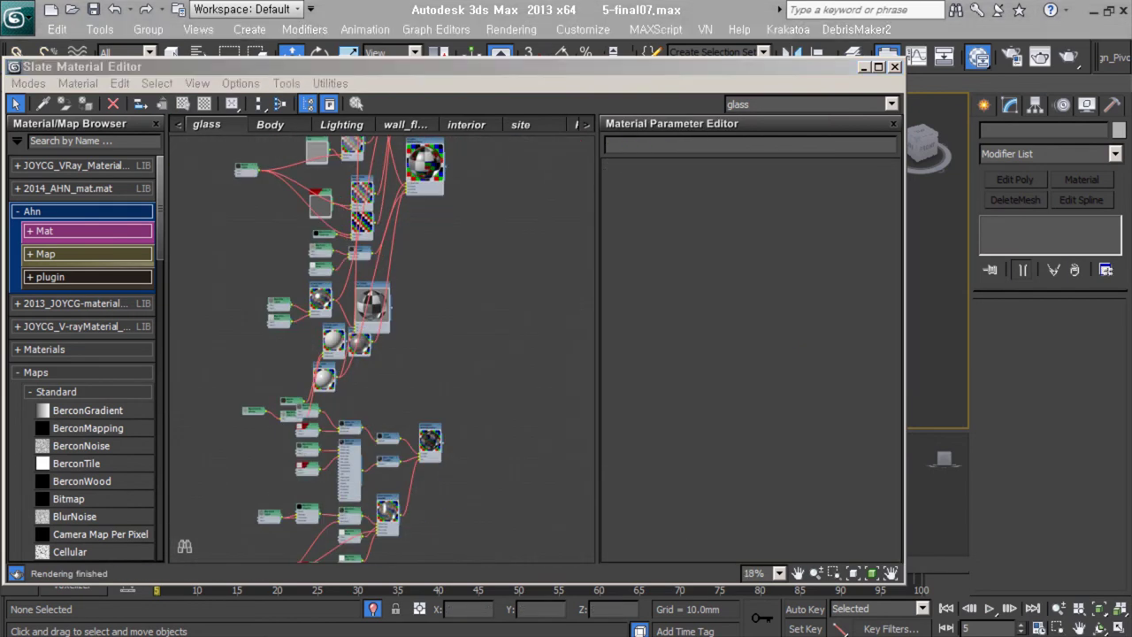
scroll(398, 354, "up", 3)
- Open the parkingglass multi-material settings, then minimize the material editor
double_click(467, 292)
middle_click_drag(297, 457, 324, 470)
scroll(252, 399, "down", 2)
left_click(864, 67)
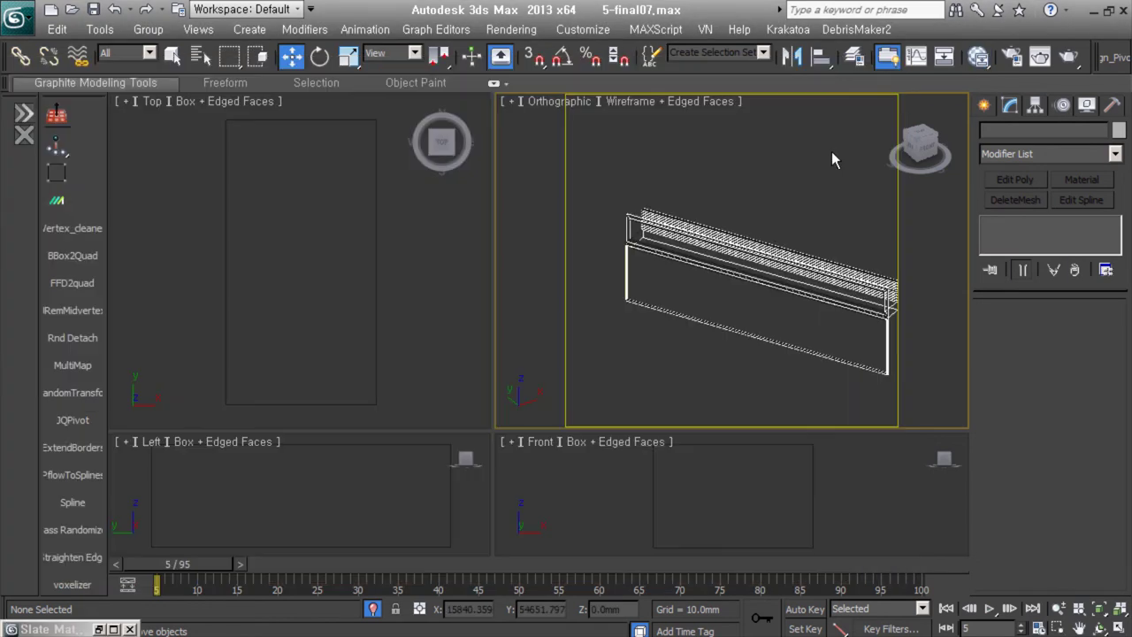
- Hide the glass_unit, glass_pattern and glassFrame layers and frame the in_Gwall group
left_click(855, 56)
left_click(186, 396)
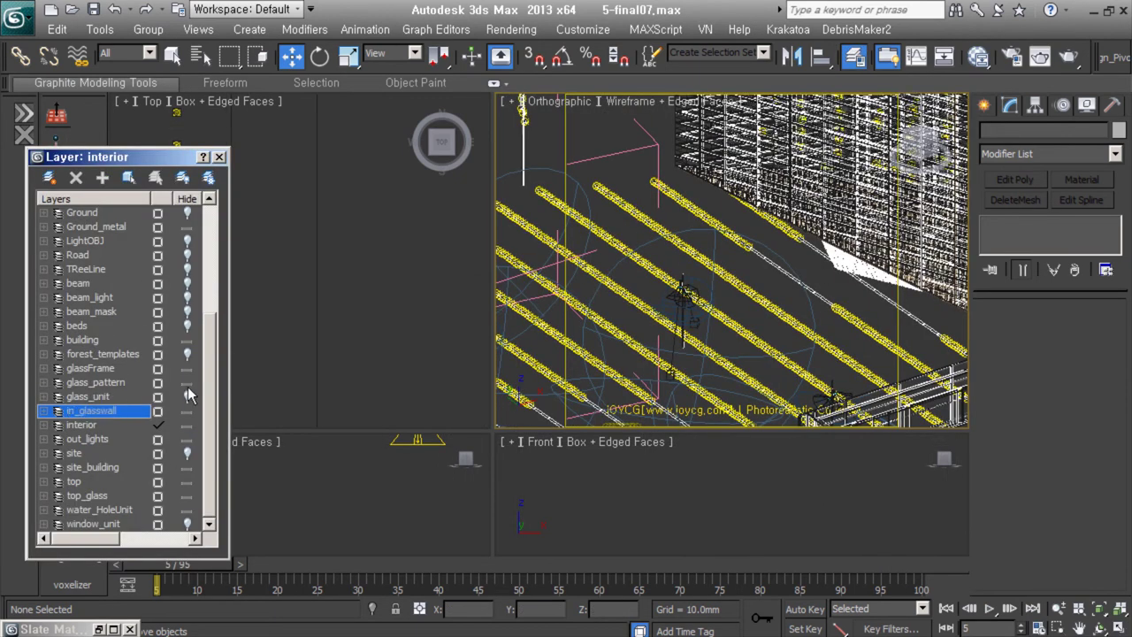
left_click(187, 382)
left_click(186, 368)
left_click(545, 405)
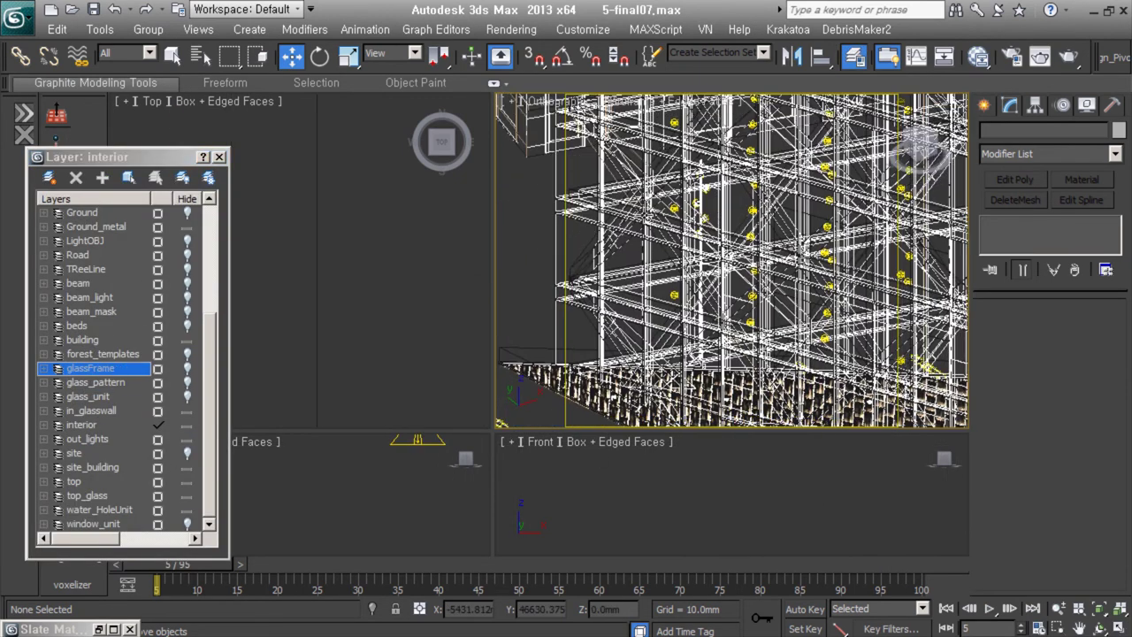
key("z")
- Delete the in_Gwall group, then undo the deletion with Ctrl+Z
key("m")
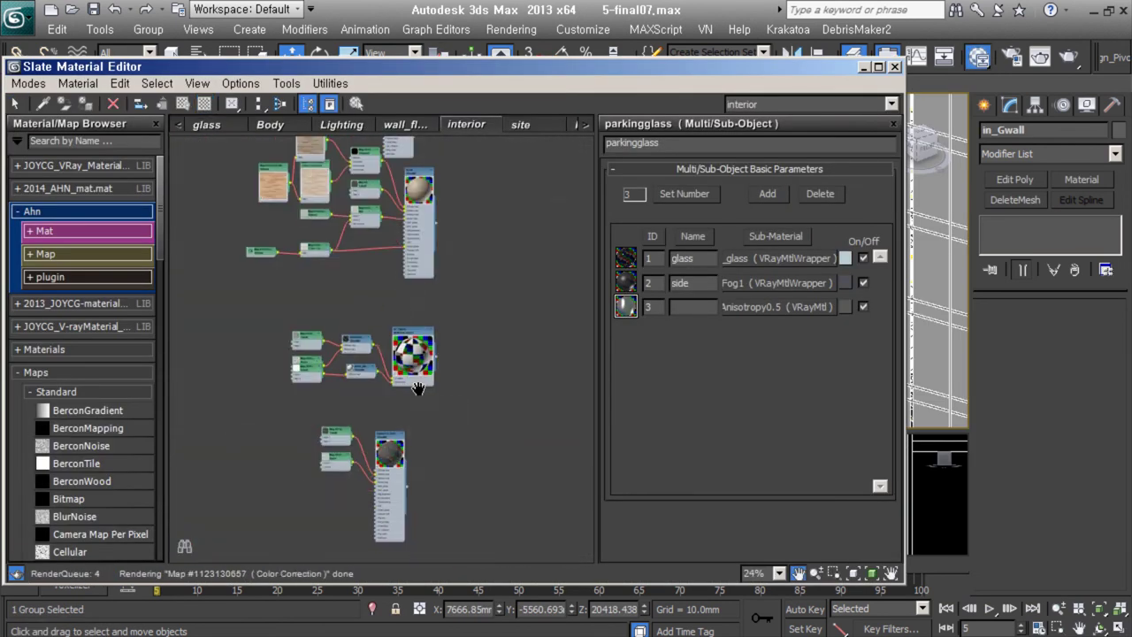
left_click(866, 67)
key("Delete")
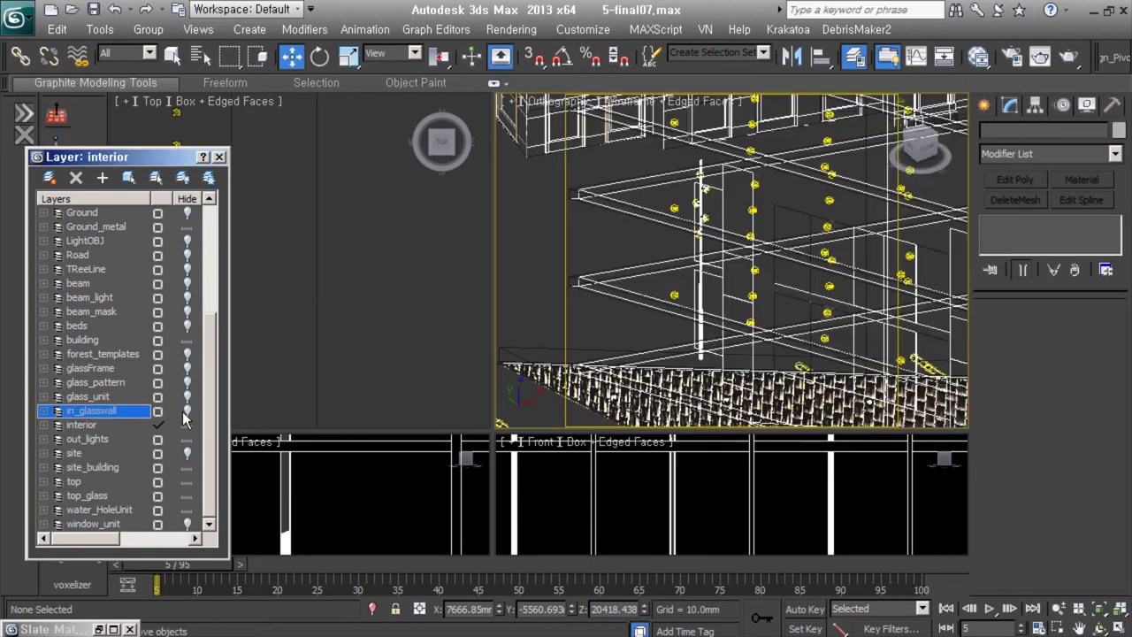
key("ctrl+z")
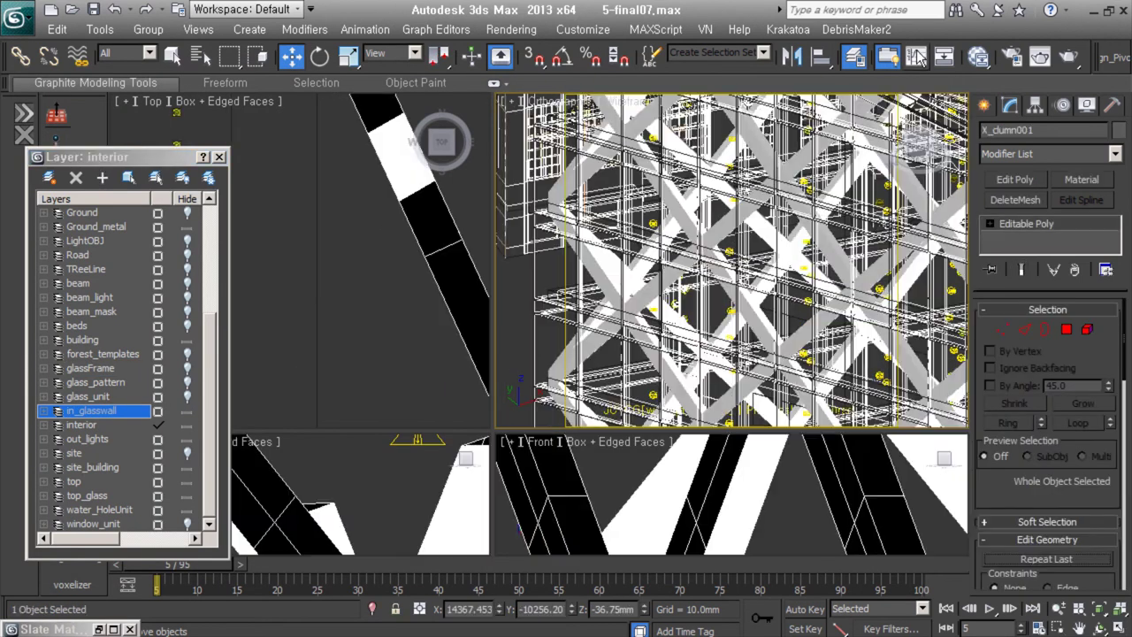
- Reopen the Slate editor and open x_clumn's parameters, checking its diffuse colour unchanged
key("m")
scroll(423, 360, "up", 5)
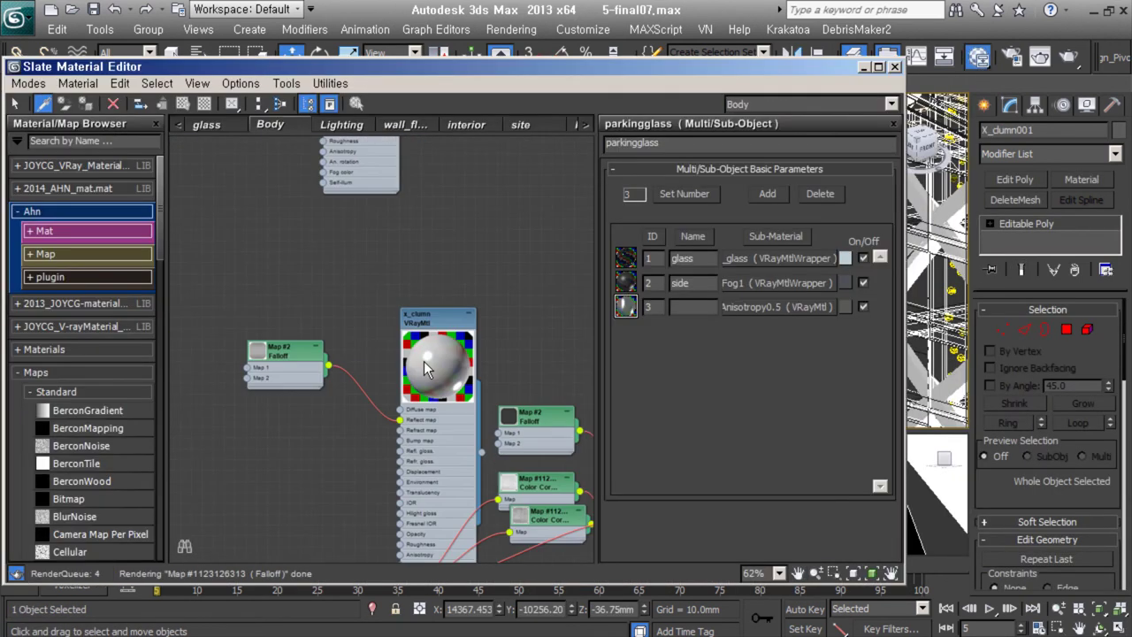
double_click(427, 308)
left_click(711, 260)
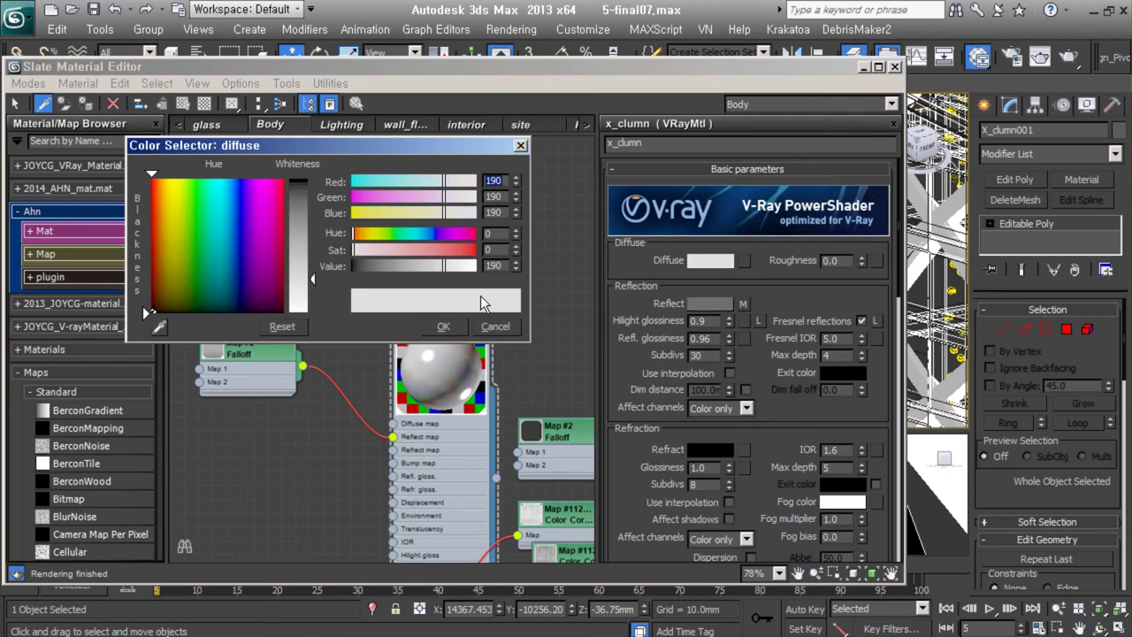
left_click(431, 326)
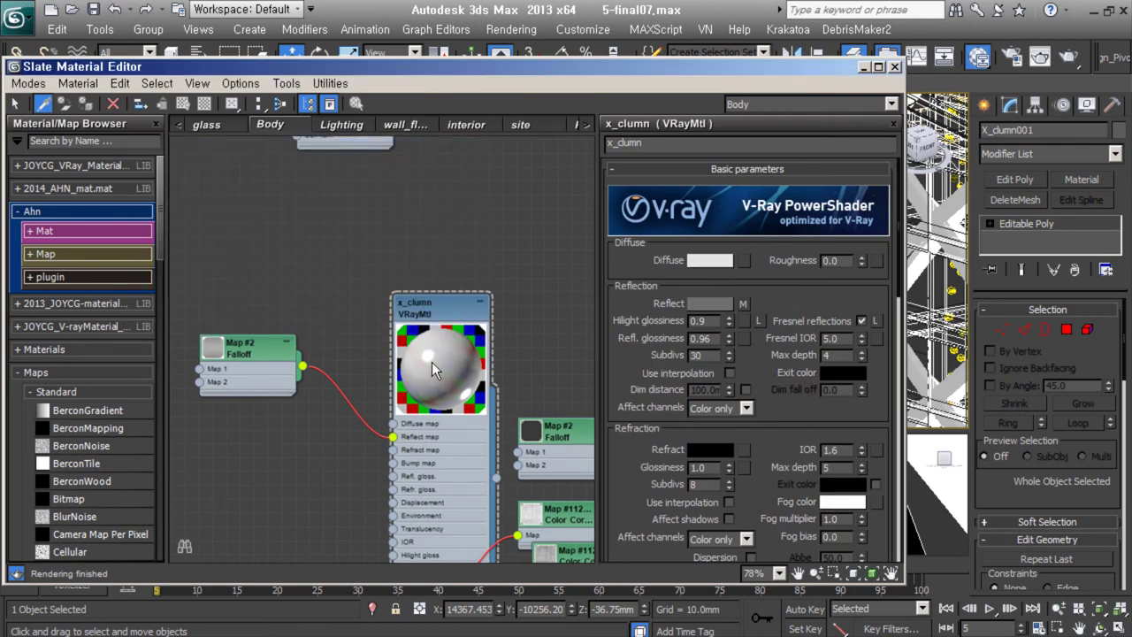
- Inspect the reflection Falloff map, trying Fresnel falloff before restoring Perpendicular/Parallel
left_click(696, 354)
left_click(861, 320)
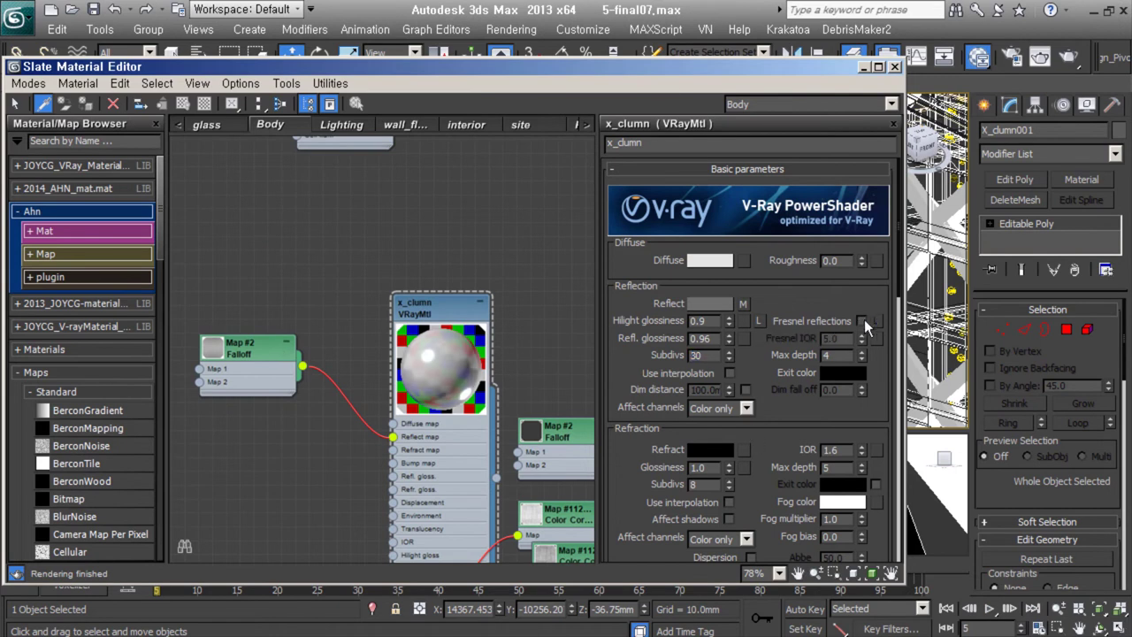
left_click(229, 358)
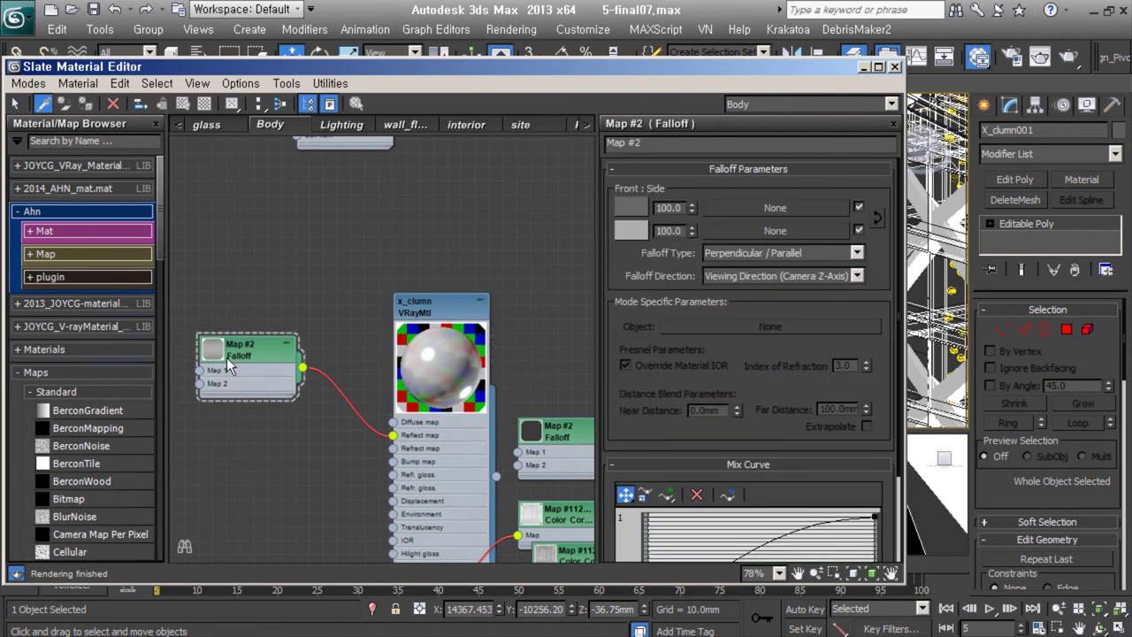
left_click(631, 207)
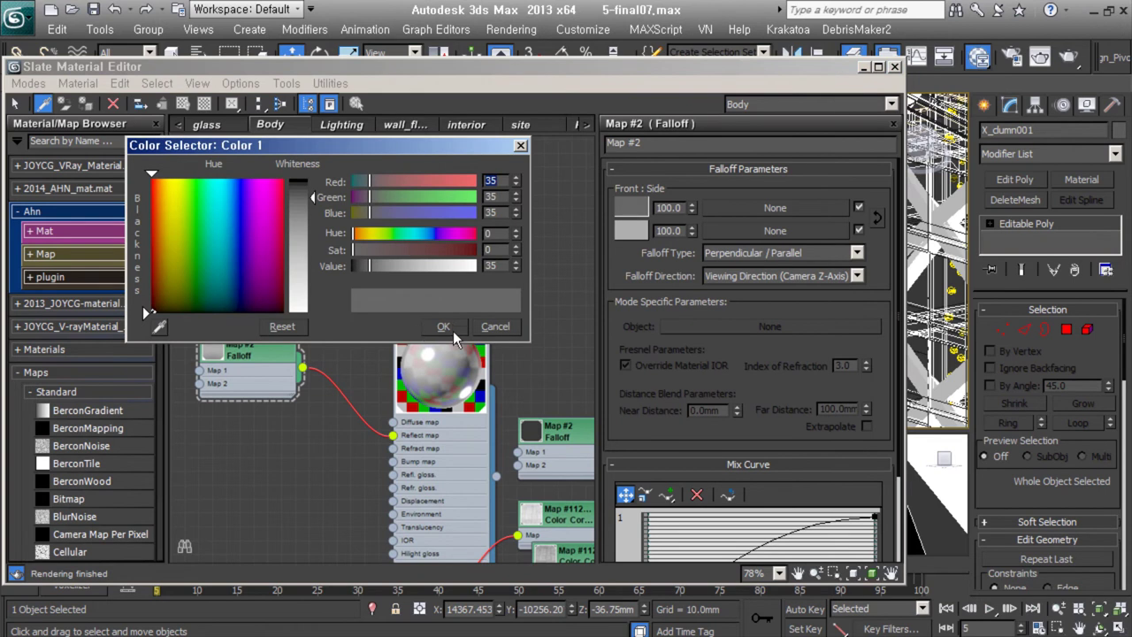
left_click(631, 231)
left_click(495, 327)
scroll(680, 351, "down", 3)
scroll(680, 351, "up", 3)
left_click(779, 253)
left_click(734, 293)
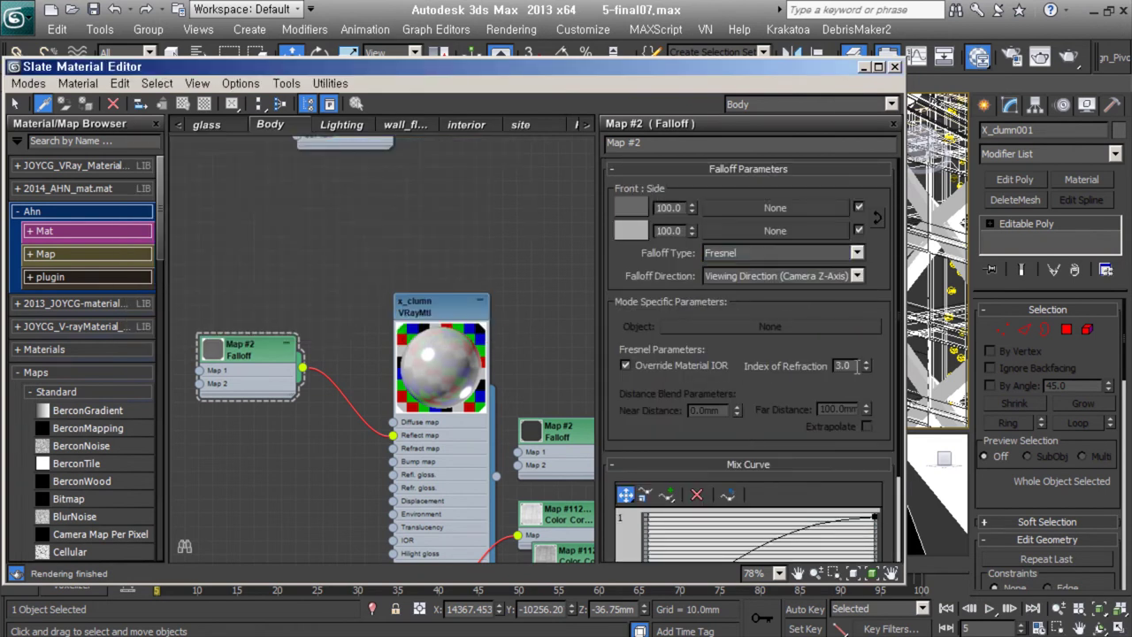
left_click(846, 365)
type("1.6")
key("Return")
left_click(778, 253)
left_click(781, 279)
- Turn Fresnel reflections back on for x_clumn, leaving the Fresnel IOR unlocked
double_click(485, 378)
left_click(862, 321)
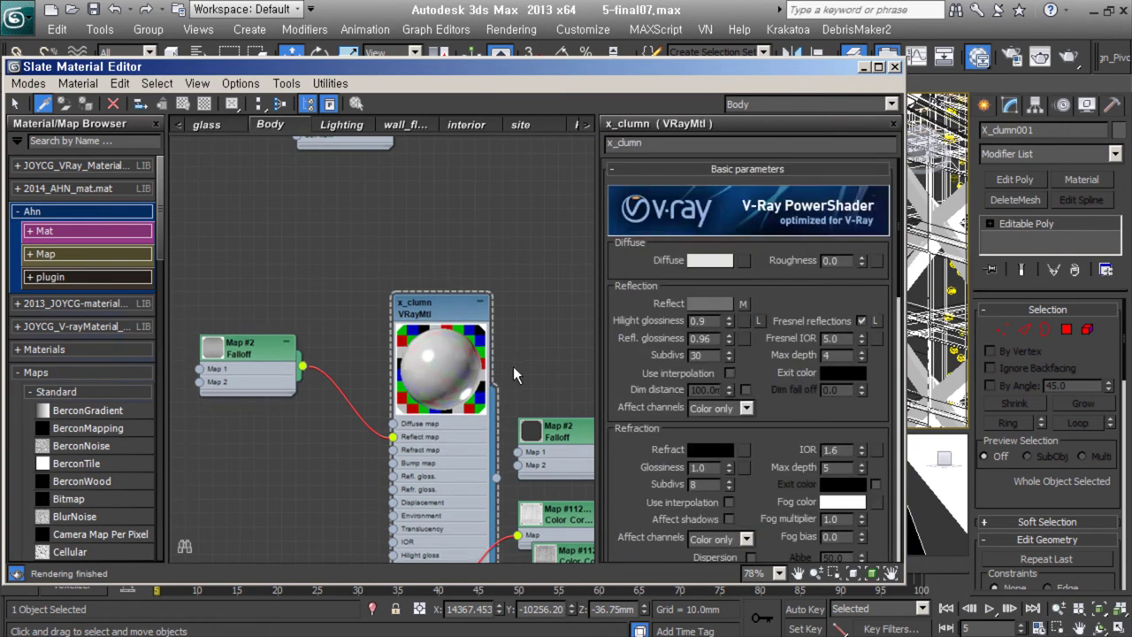
left_click(875, 320)
left_click(875, 320)
- Switch the x_clumn reflection BRDF from Blinn to Ward, soften left at 0.0
scroll(673, 425, "down", 5)
left_click(670, 430)
left_click(699, 471)
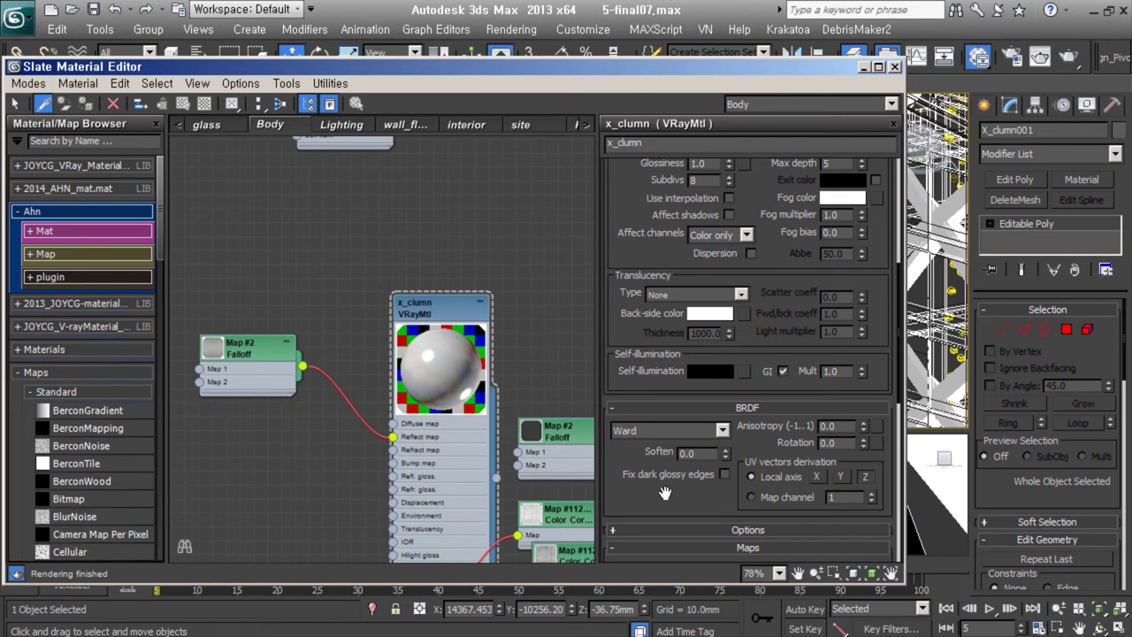
scroll(664, 492, "up", 2)
scroll(672, 398, "up", 3)
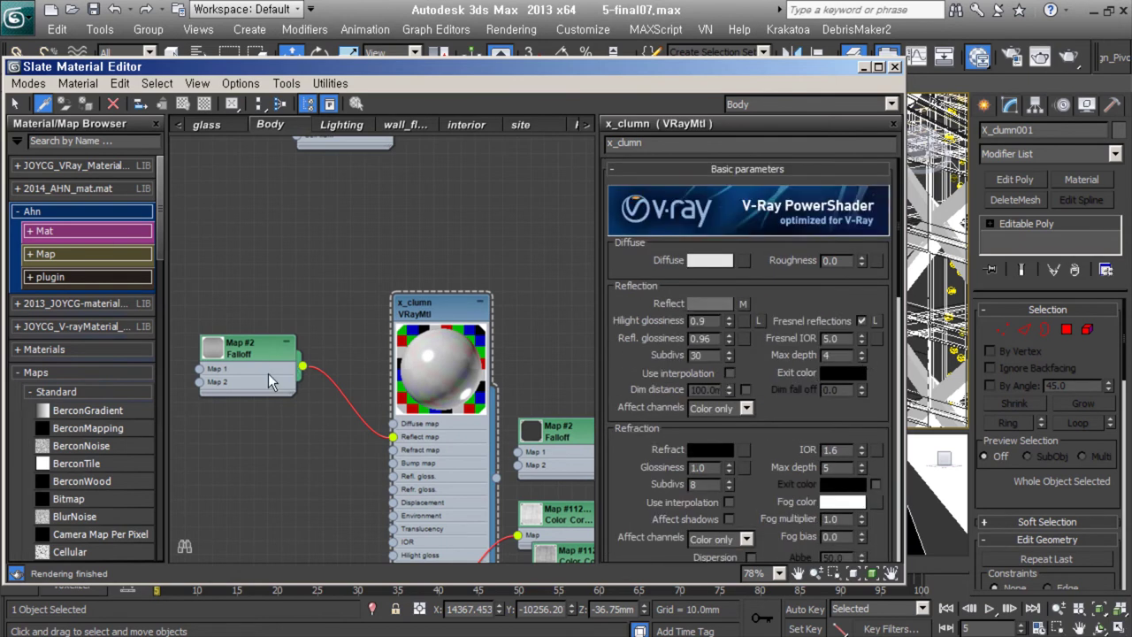
scroll(773, 455, "down", 5)
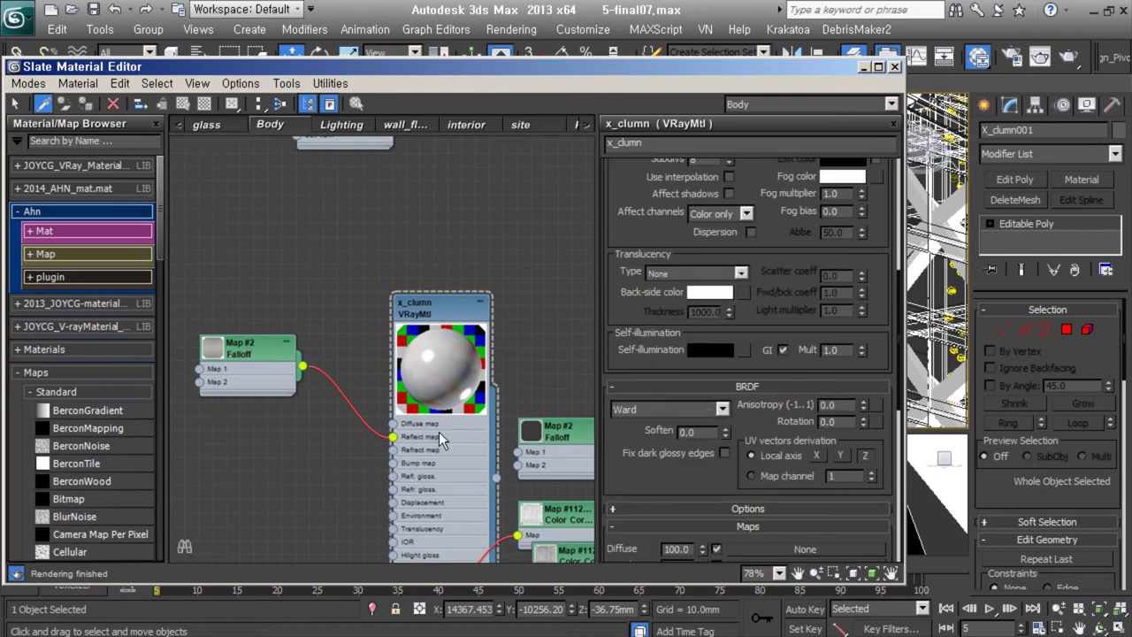
- Open the white_Realcolor material's parameters and review its maps and Bitmap node
mouse_move(549, 387)
middle_mouse_down()
mouse_move(336, 504)
mouse_move(332, 382)
mouse_move(370, 255)
middle_mouse_up()
double_click(478, 252)
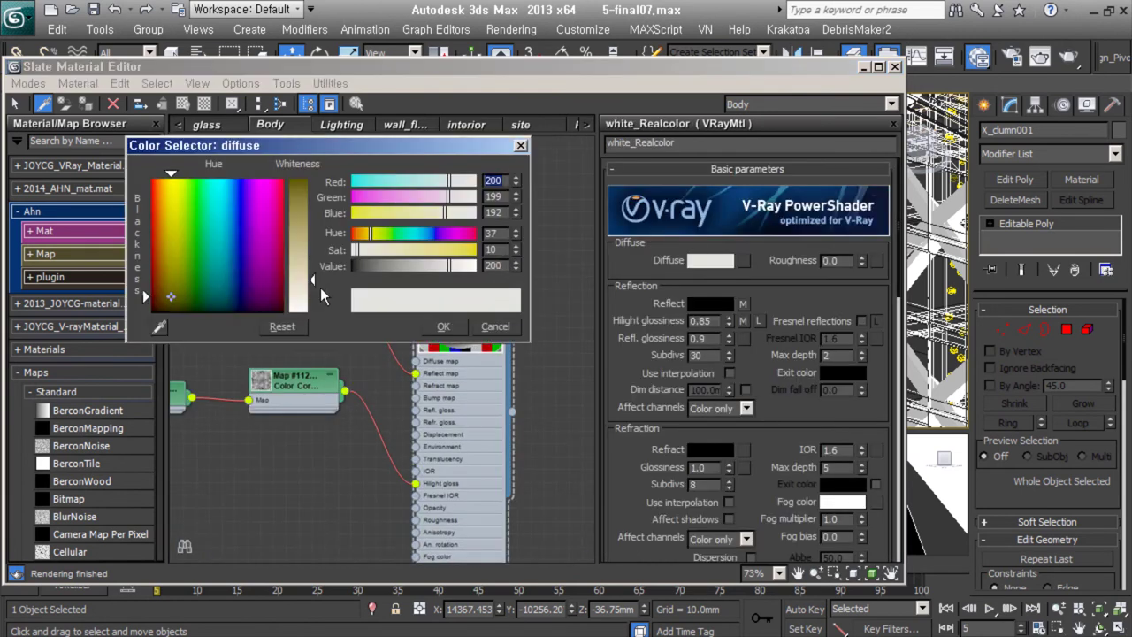
left_click(502, 327)
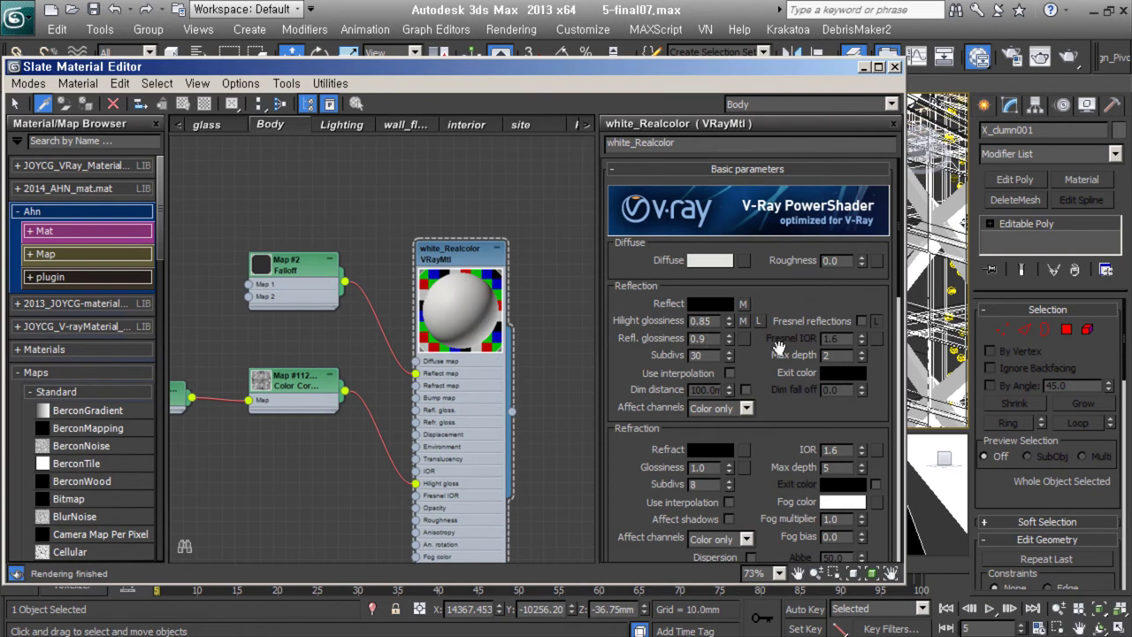
middle_click_drag(628, 500, 754, 316)
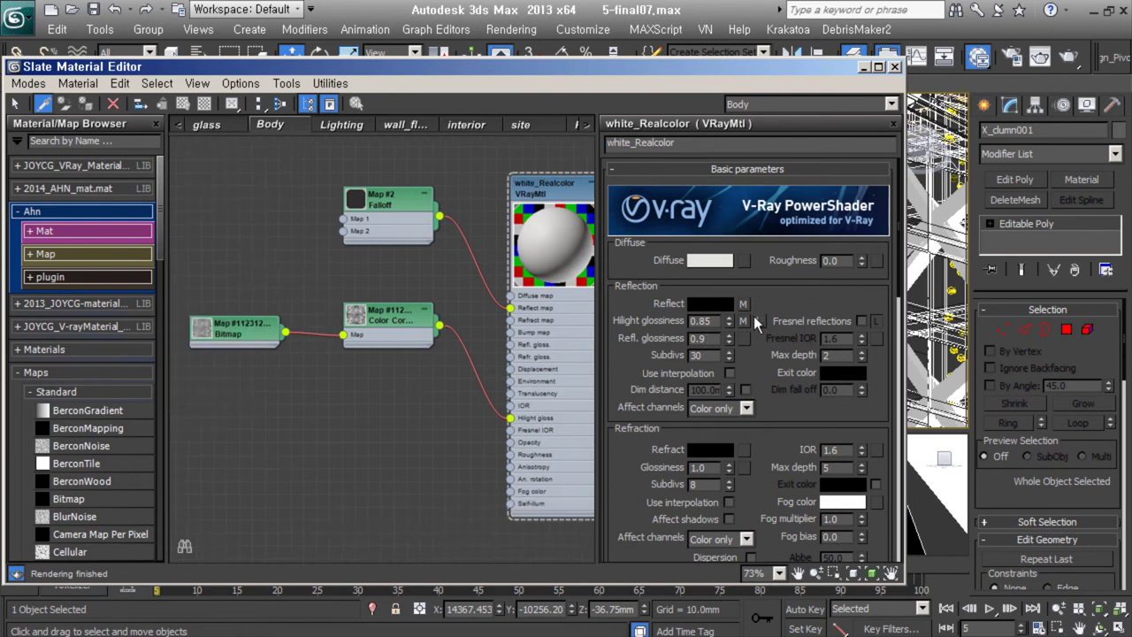
scroll(763, 486, "down", 5)
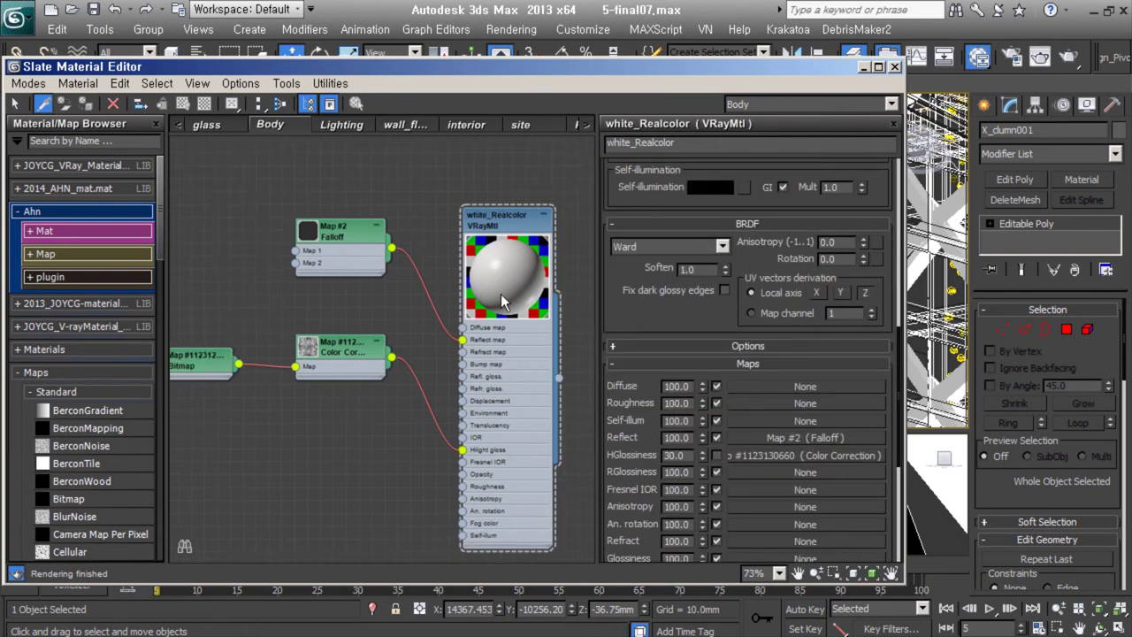
scroll(472, 296, "up", 2)
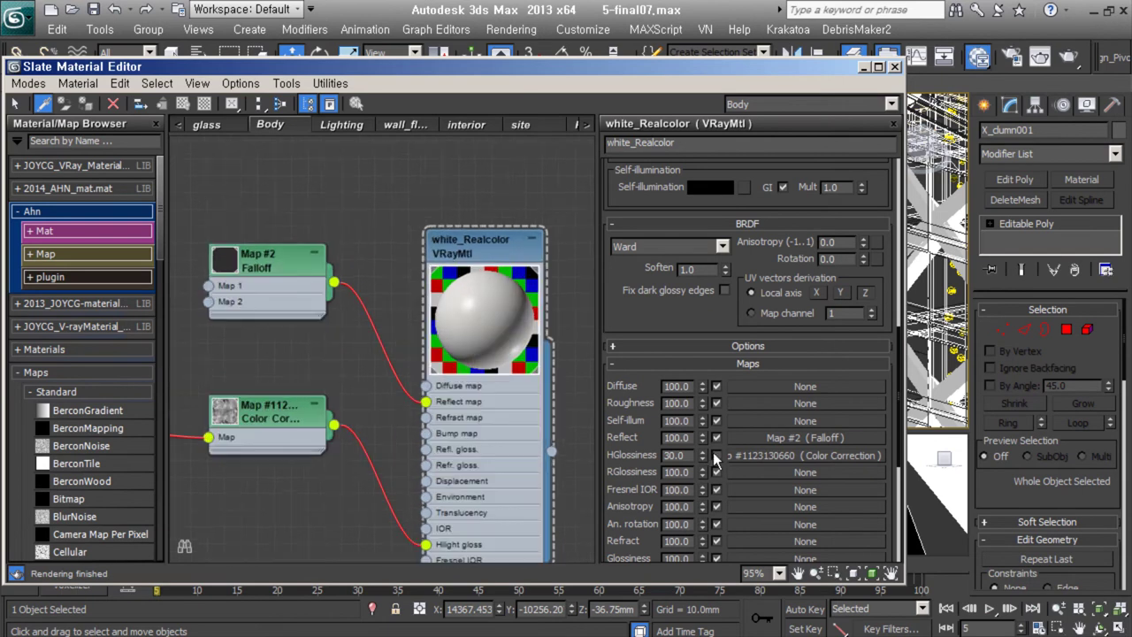
scroll(526, 310, "up", 2)
scroll(419, 302, "up", 2)
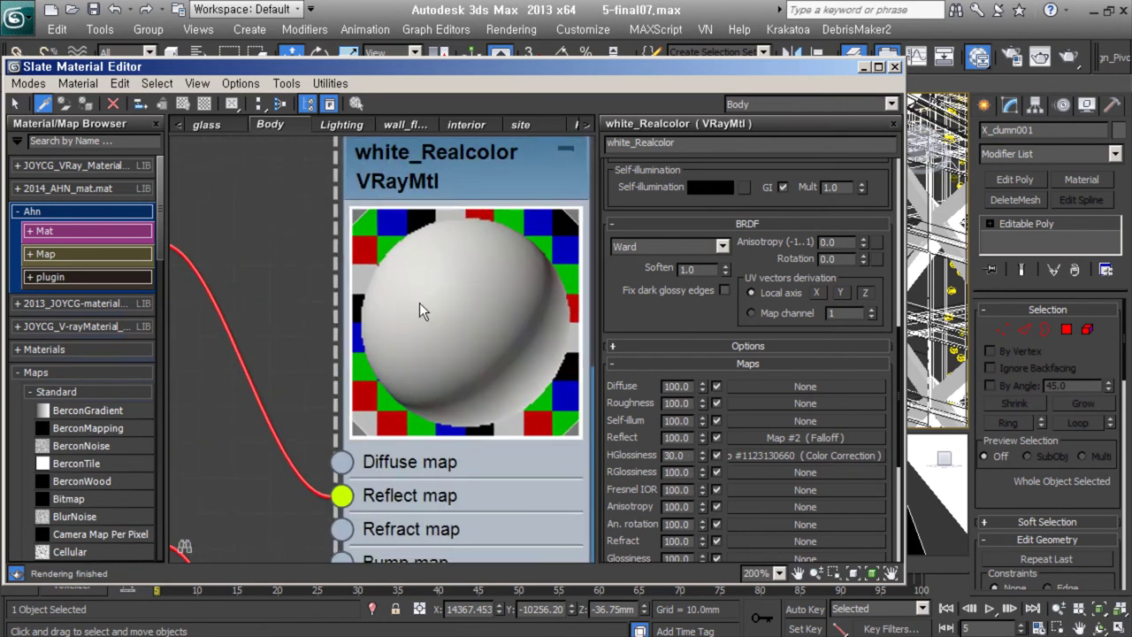
scroll(497, 370, "down", 3)
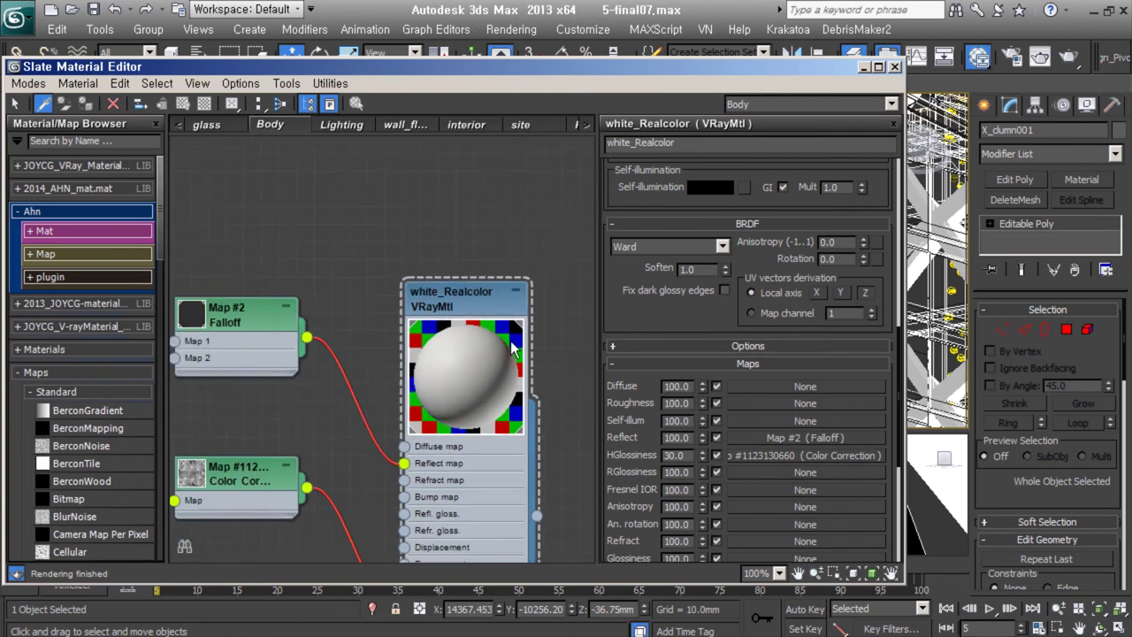
scroll(446, 338, "down", 2)
double_click(521, 235)
scroll(745, 427, "down", 5)
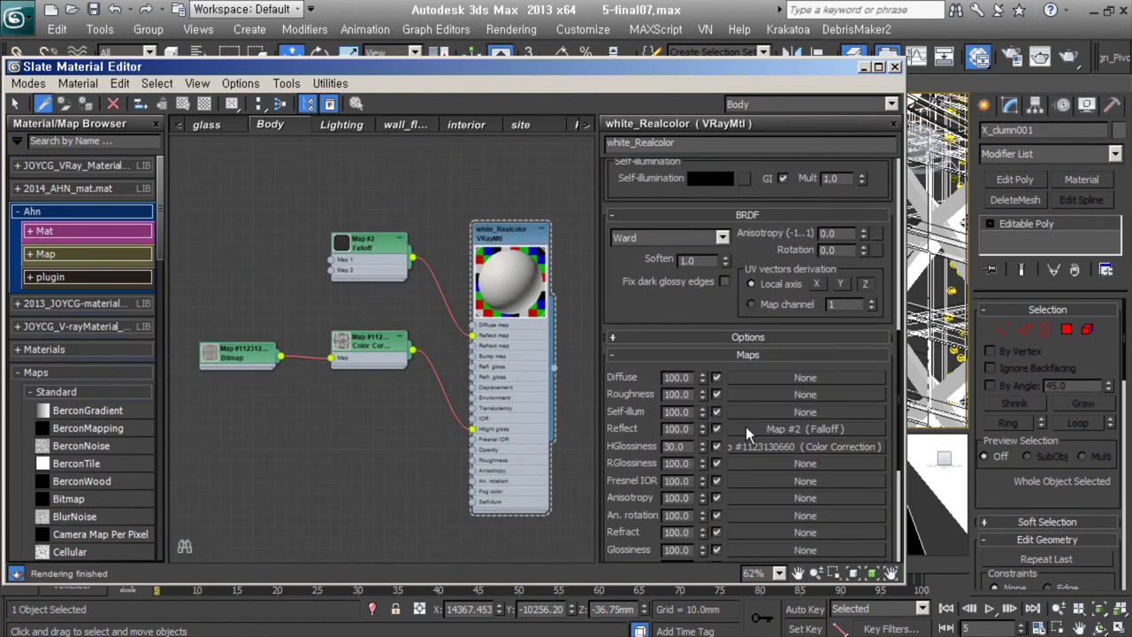
- Minimise the material editor to view the building and road stripes, then restore it
left_click(863, 66)
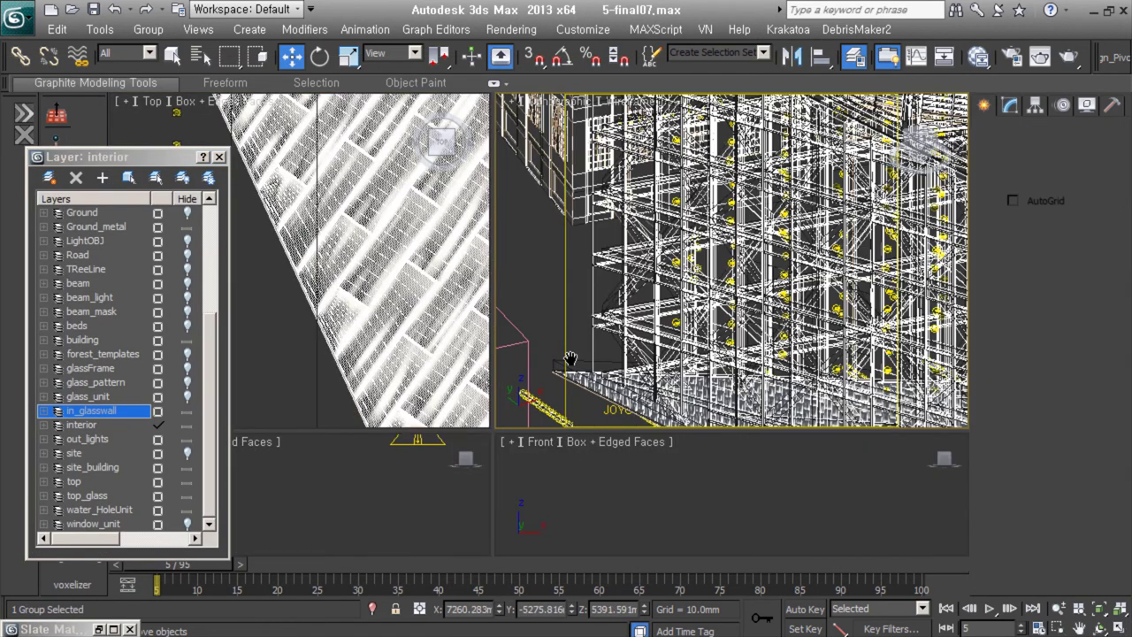
middle_click_drag(708, 202, 686, 123)
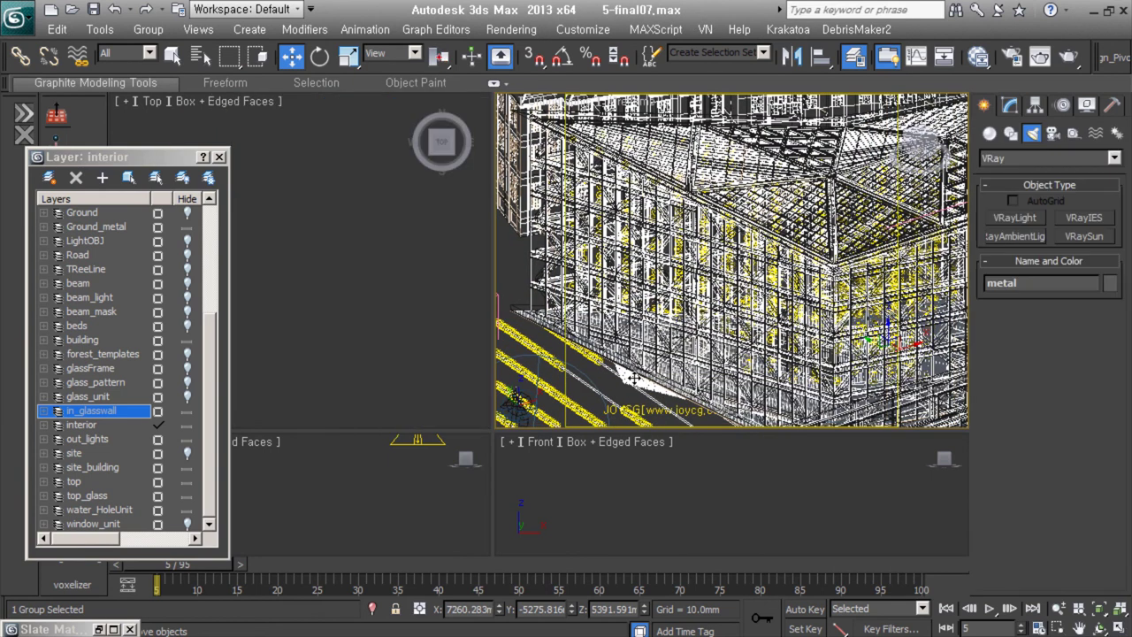
left_click(979, 56)
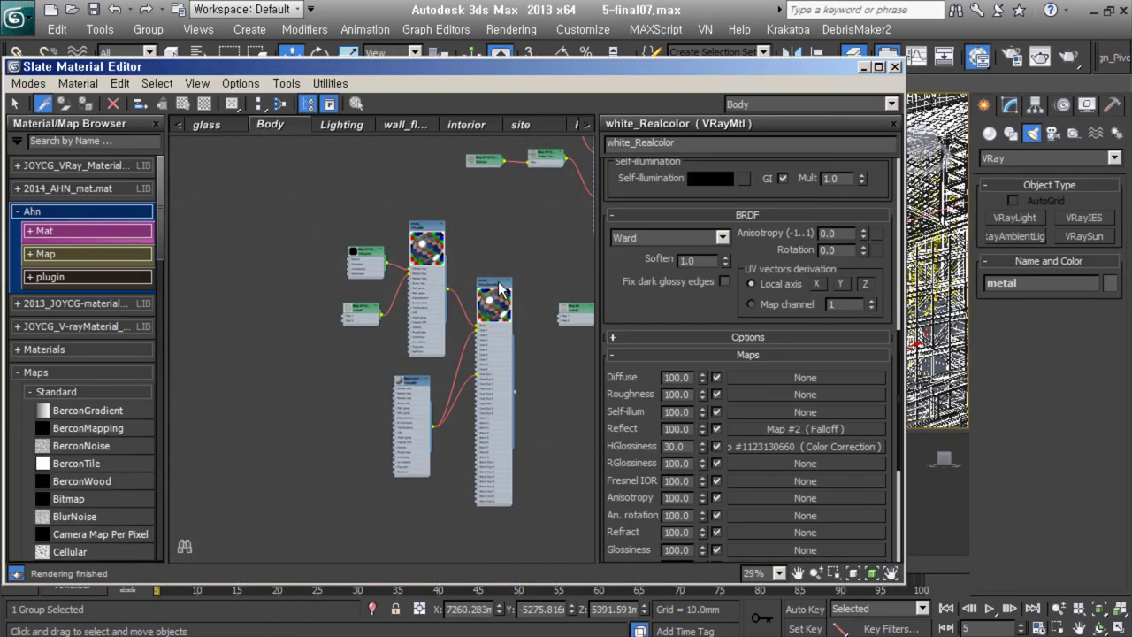
- Open the metal_ blend material's node tree, hide unused slots and open its base material
double_click(500, 290)
key("h")
key("c")
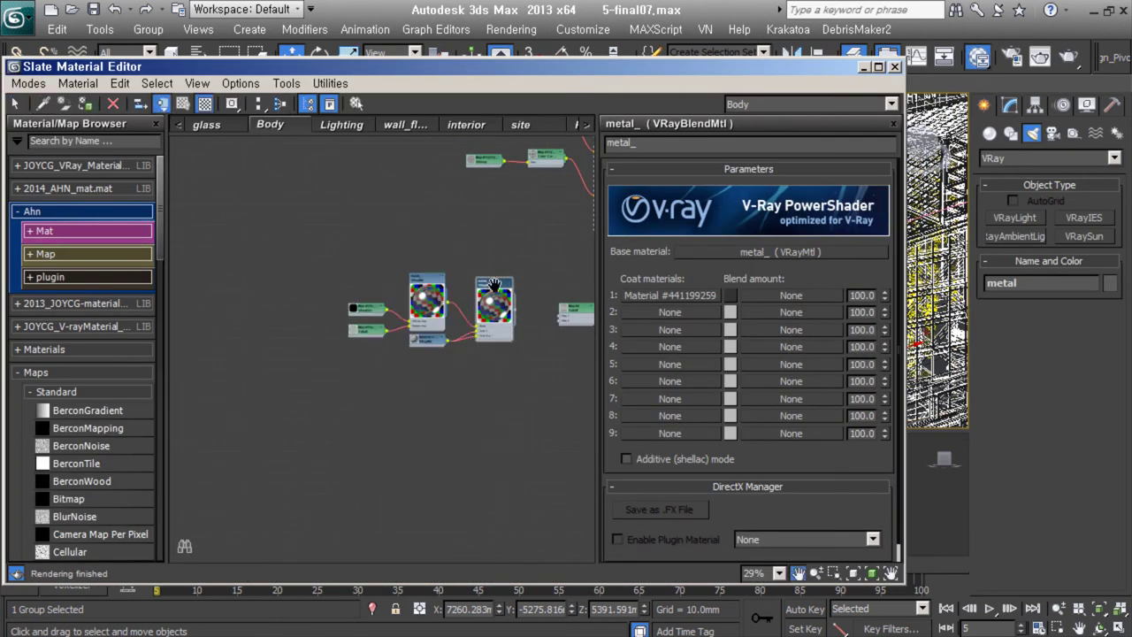
scroll(493, 285, "up", 4)
double_click(486, 272)
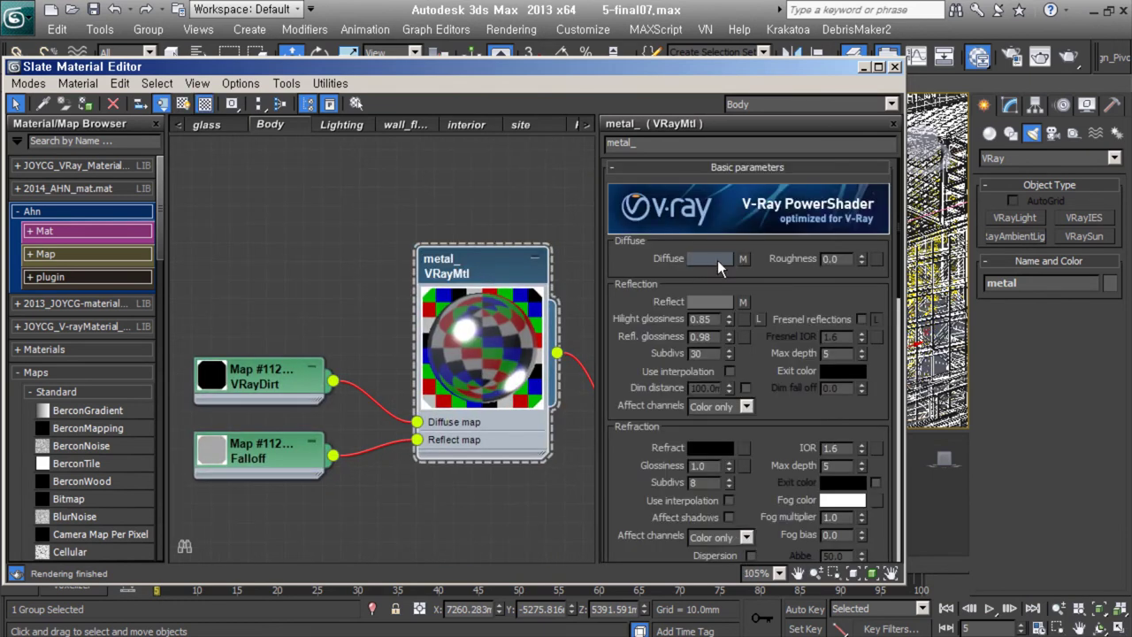
- Inspect the VRayDirt diffuse map's unoccluded and occluded colours without changing them
left_click(743, 258)
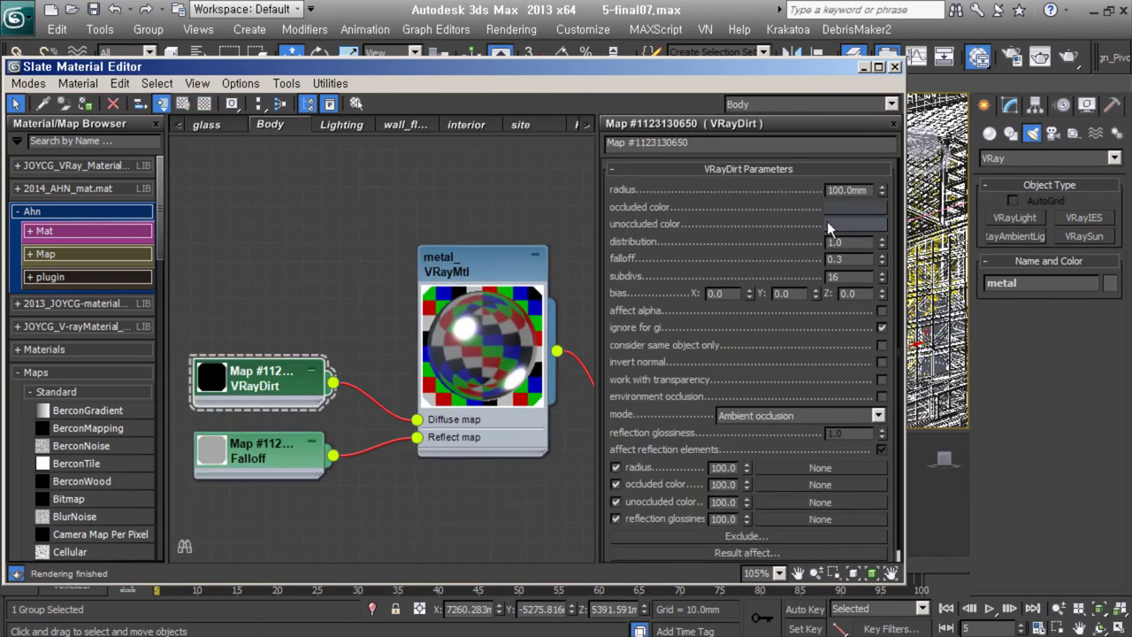
left_click(855, 225)
left_click(495, 329)
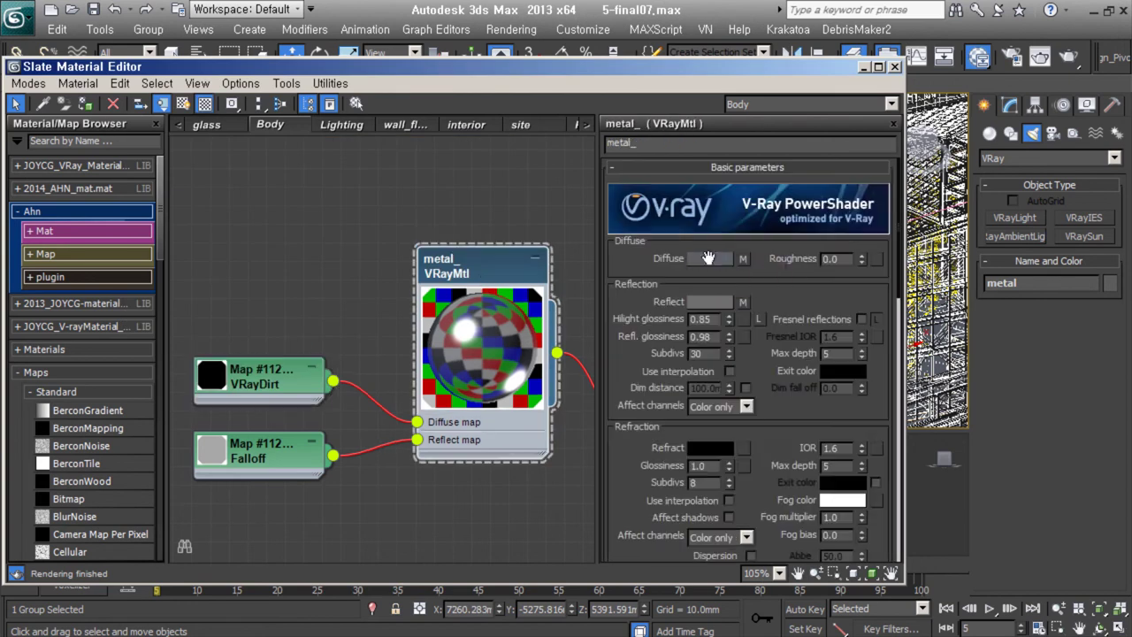
left_click(858, 209)
left_click(858, 205)
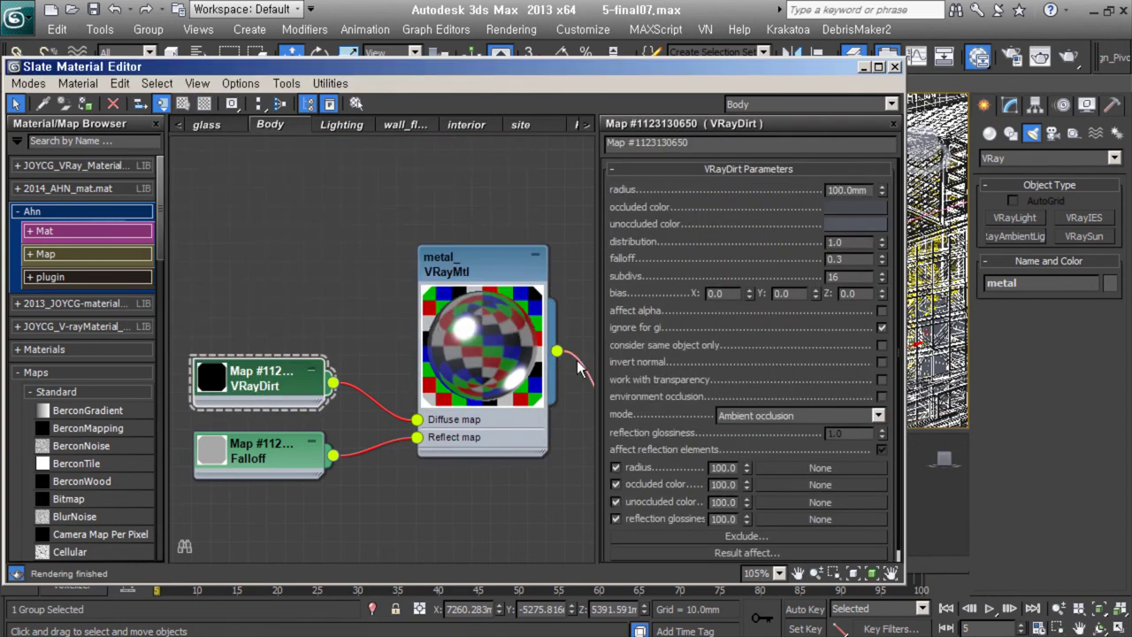
left_click(872, 209)
left_click(847, 255)
double_click(478, 265)
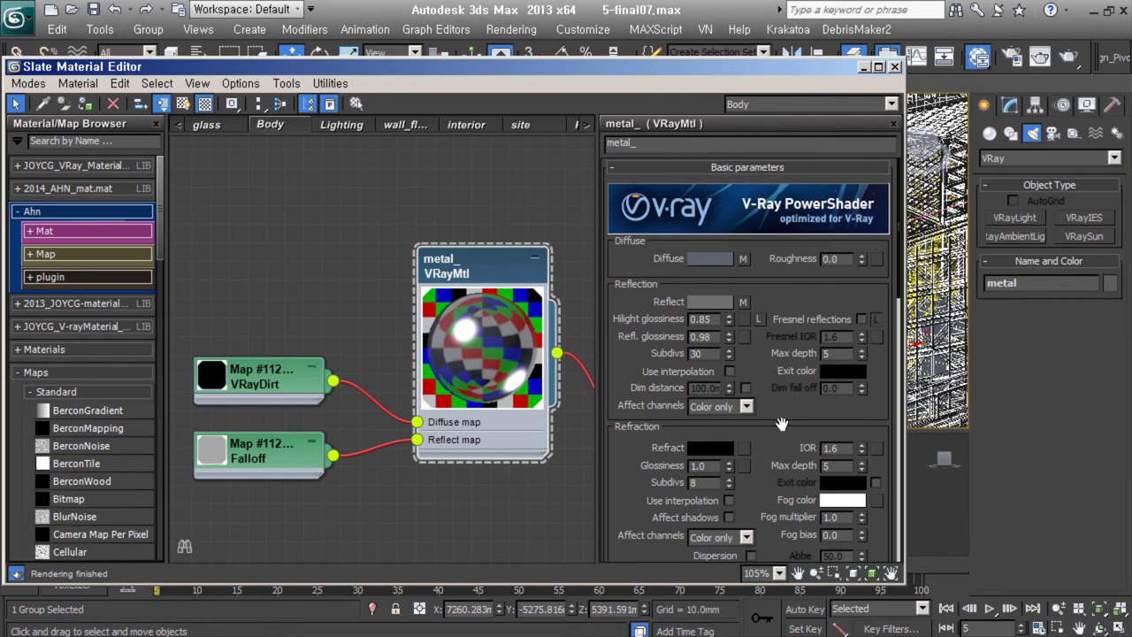
- Set the metal's highlight glossiness to 0.9 and anisotropy to 0.3
scroll(781, 425, "down", 1)
type("24")
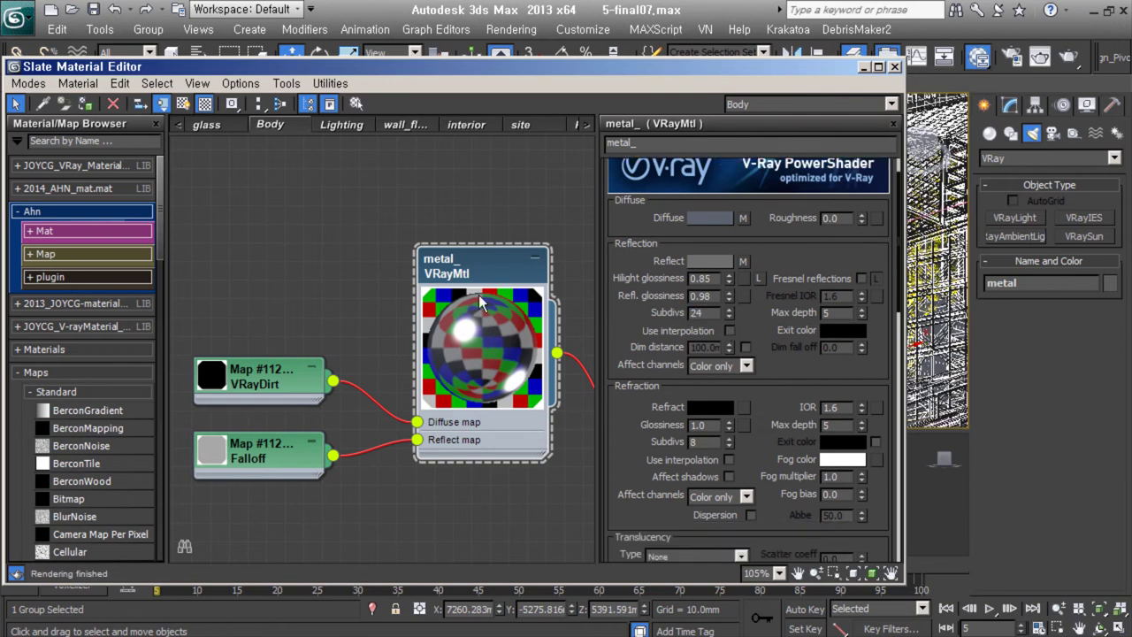
key("ctrl+z")
left_click_drag(715, 279, 653, 280)
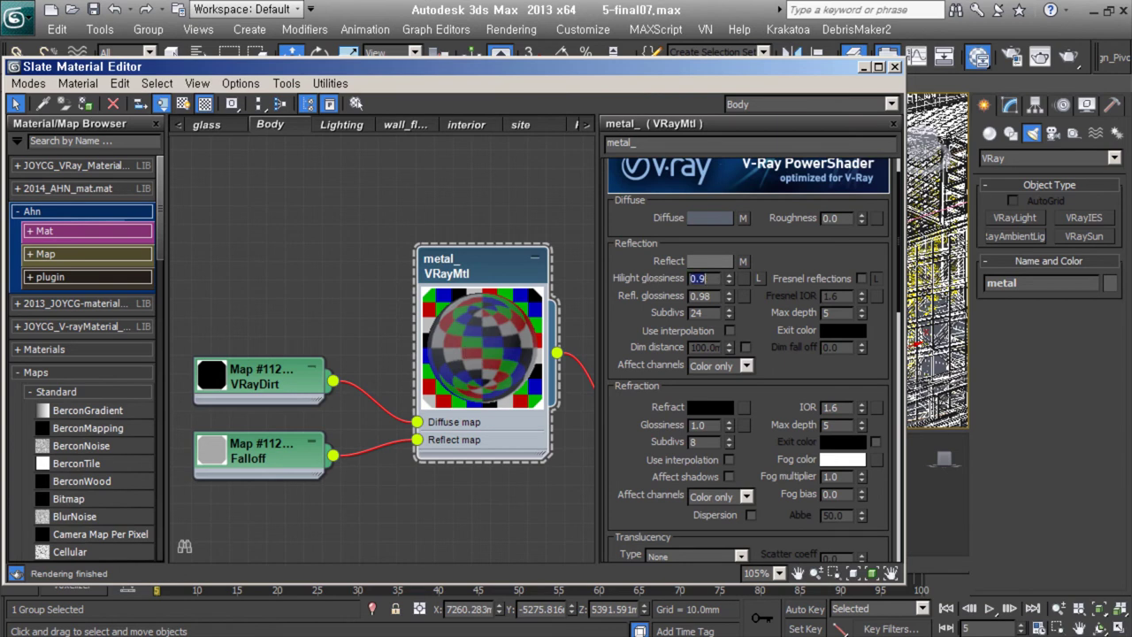
key("Return")
scroll(690, 236, "down", 10)
type("0.3")
key("Return")
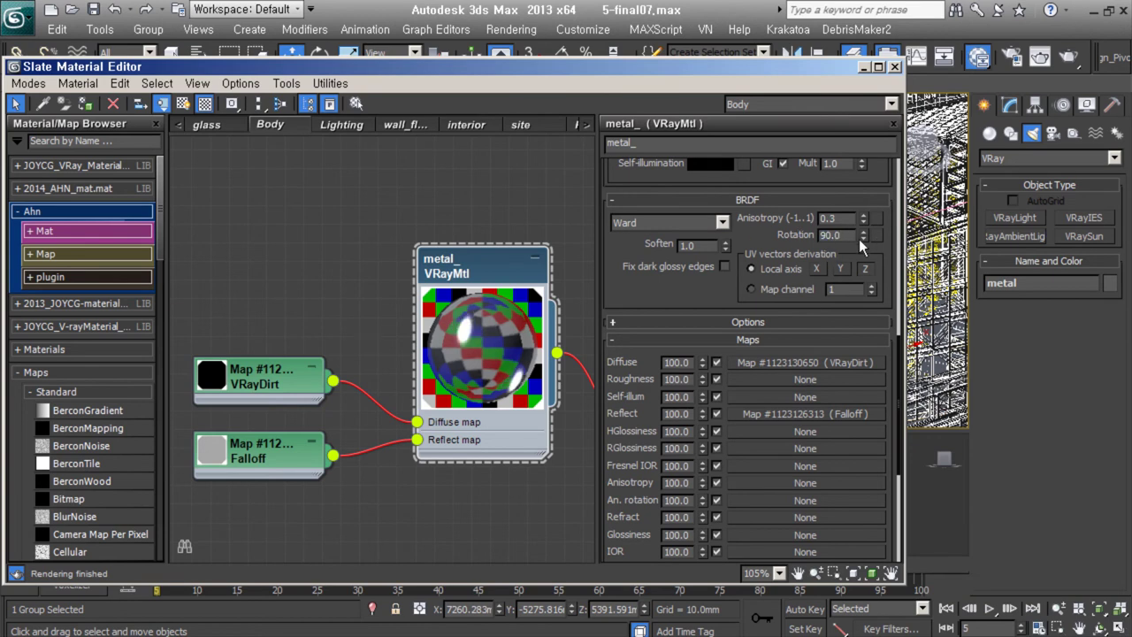
left_click(699, 200)
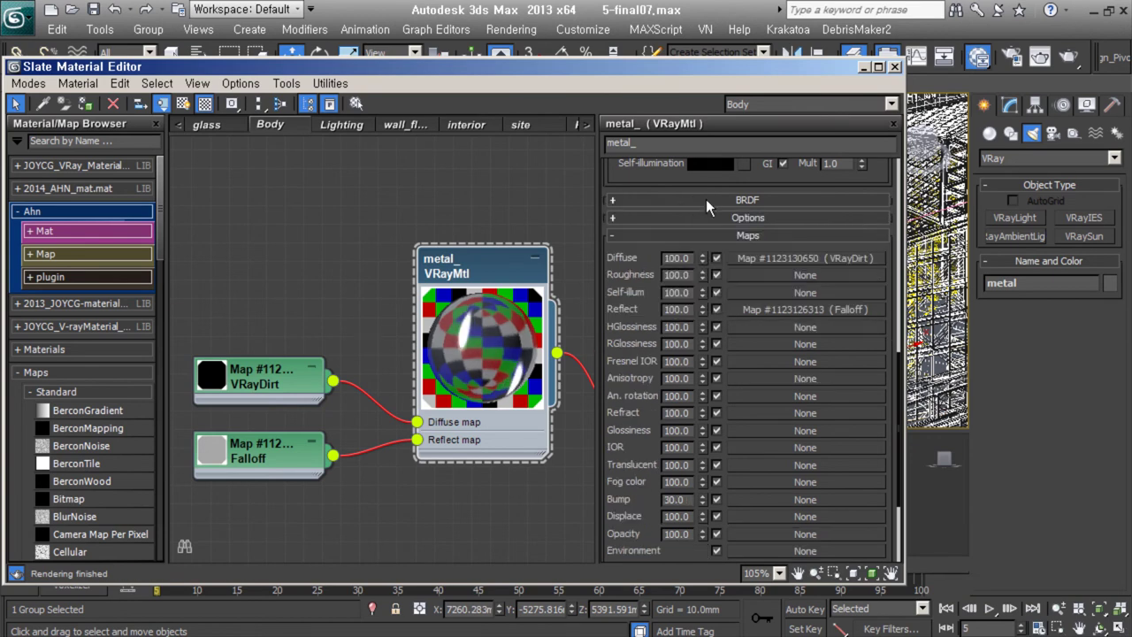
- Darken the colour of the first coat's blend amount on the metal_ blend material
scroll(410, 256, "down", 2)
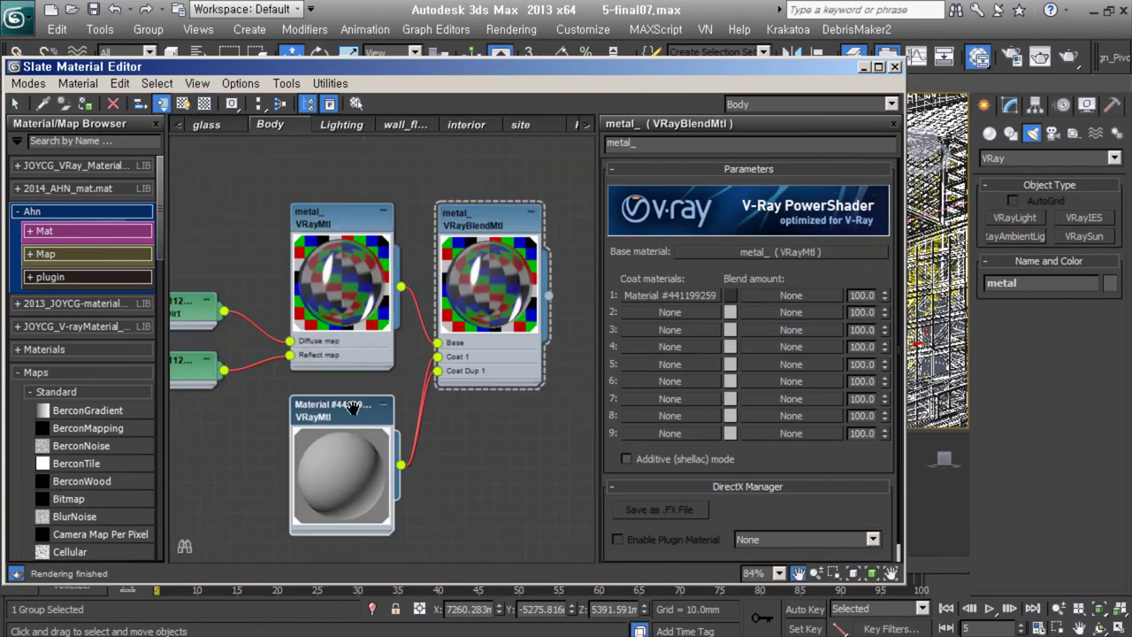
left_click_drag(365, 419, 365, 402)
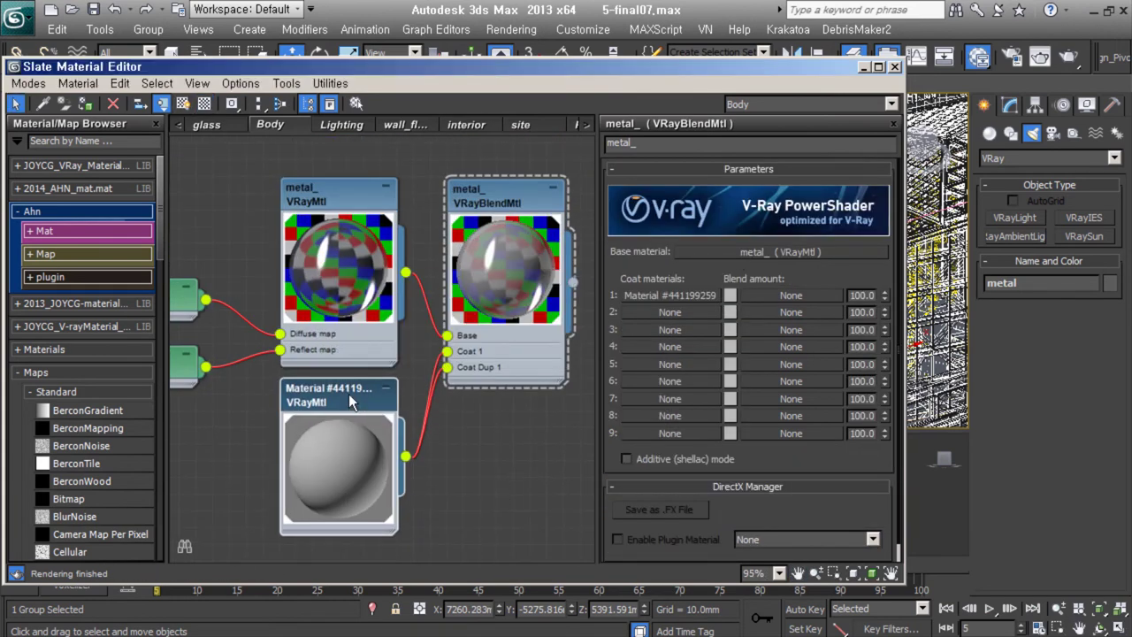
left_click(731, 296)
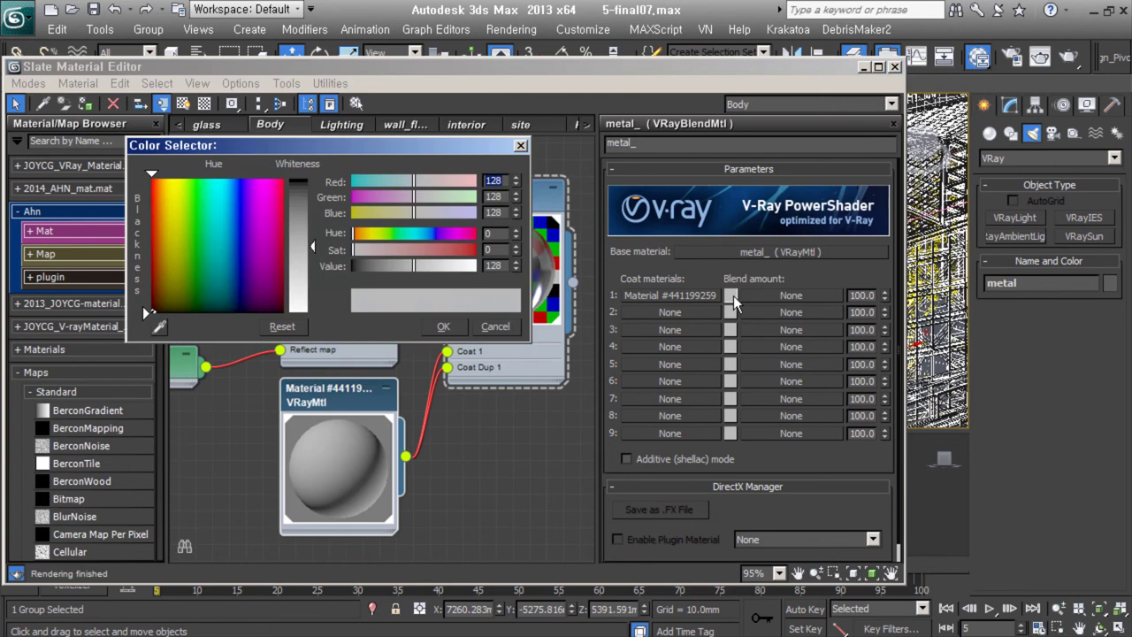
left_click(516, 325)
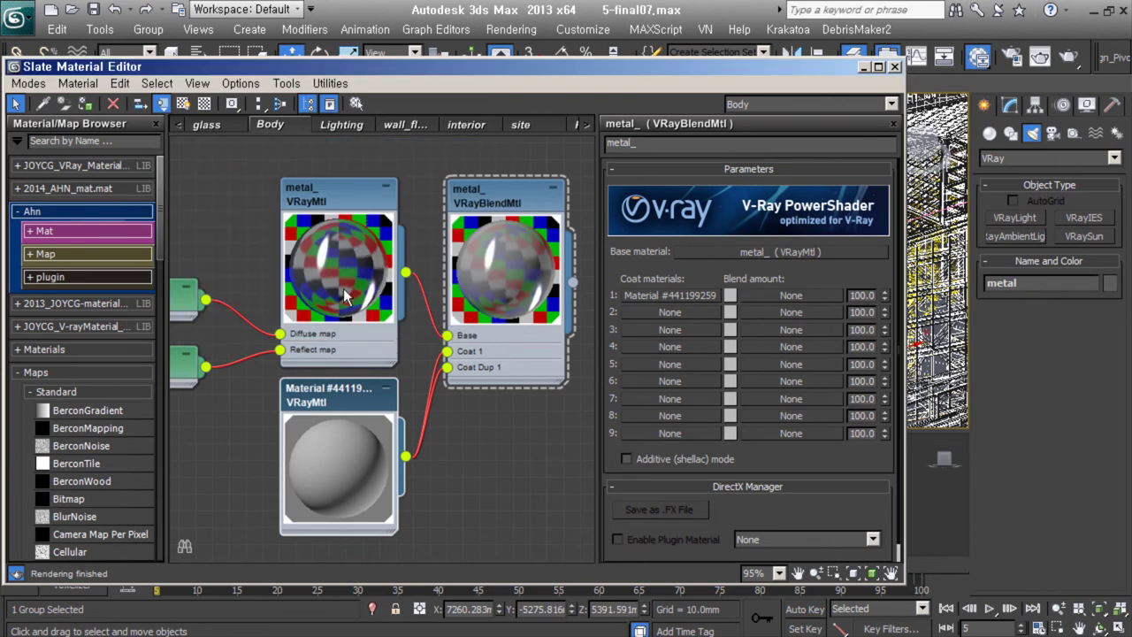
left_click(732, 295)
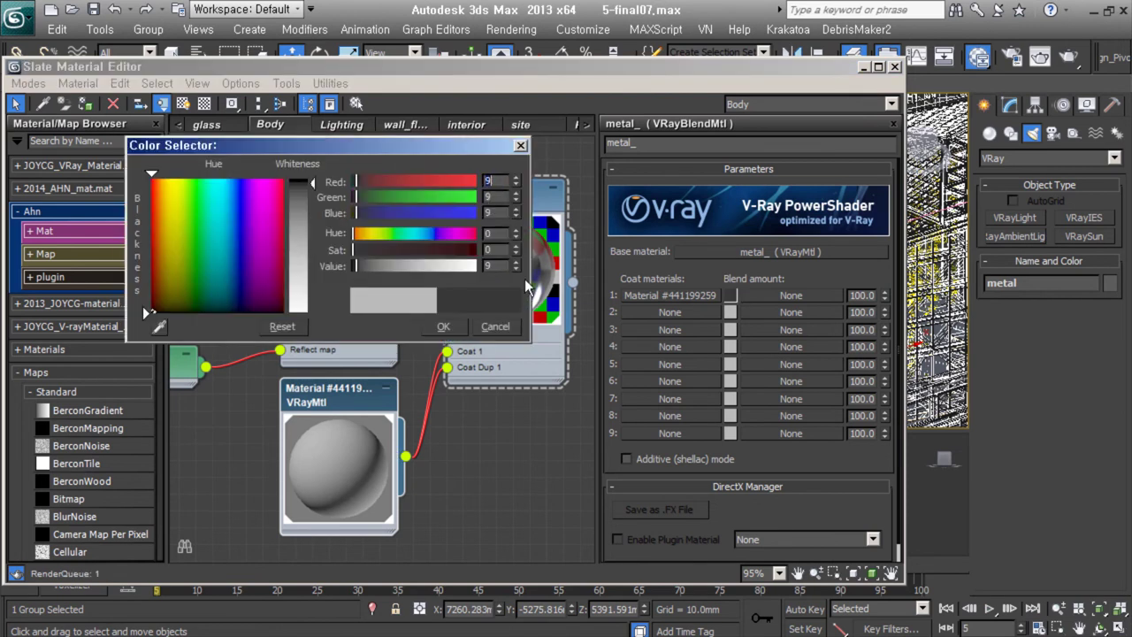
left_click(491, 283)
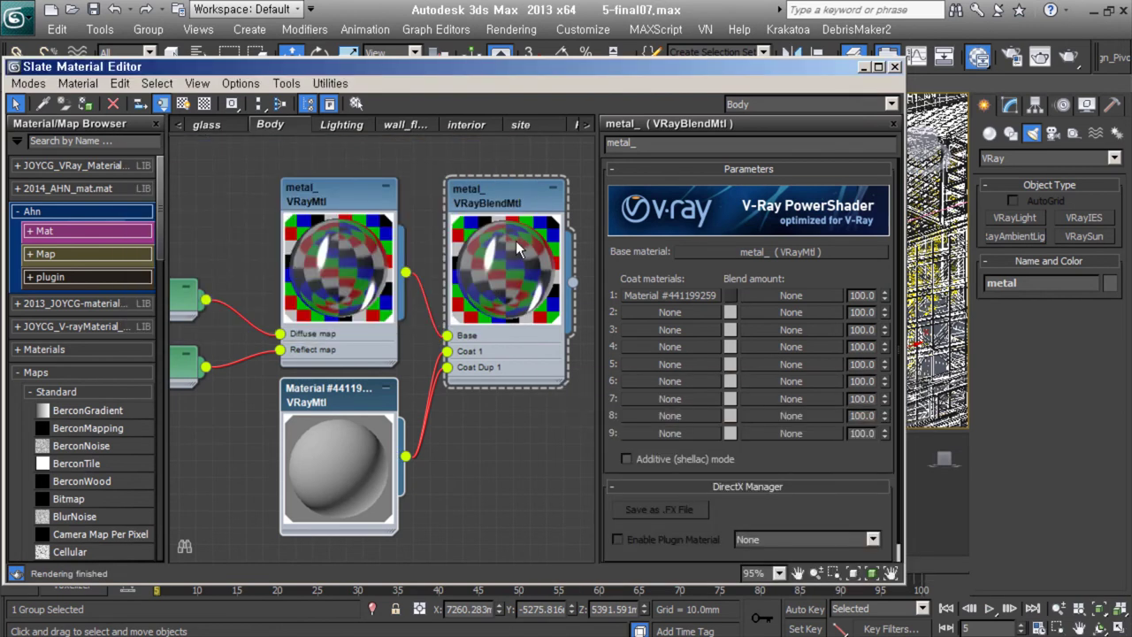
scroll(515, 241, "down", 4)
scroll(323, 452, "up", 3)
scroll(412, 284, "up", 2)
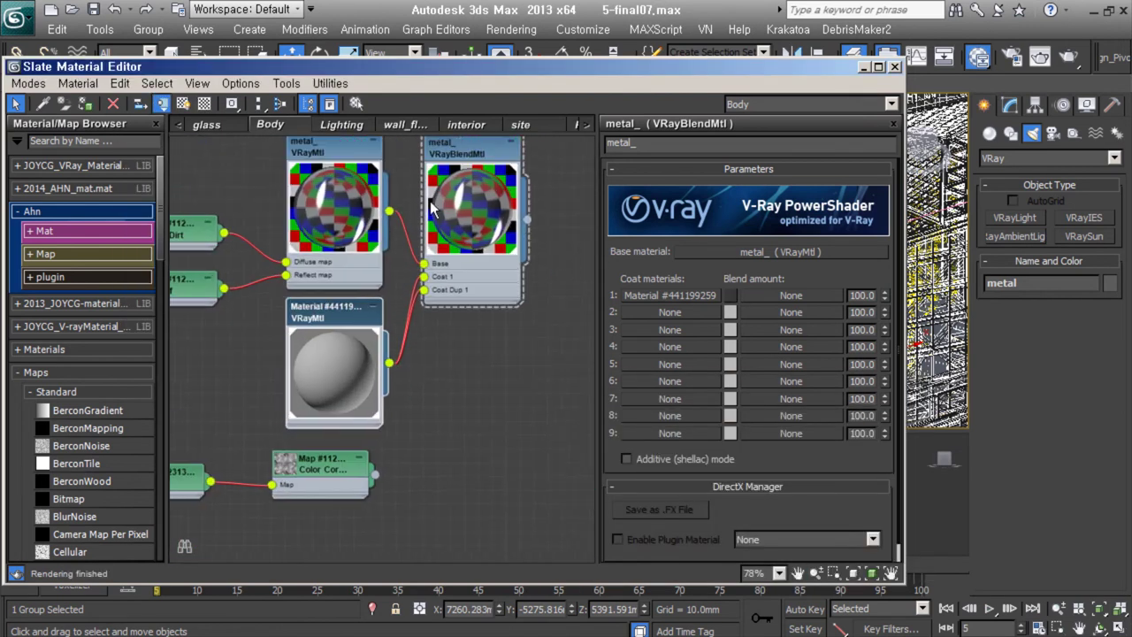
- Wire the Color Correction map into Blend 1 and the VRayMtl's highlight glossiness
middle_click_drag(400, 391, 396, 376)
left_click_drag(370, 506, 423, 383)
scroll(459, 320, "up", 2)
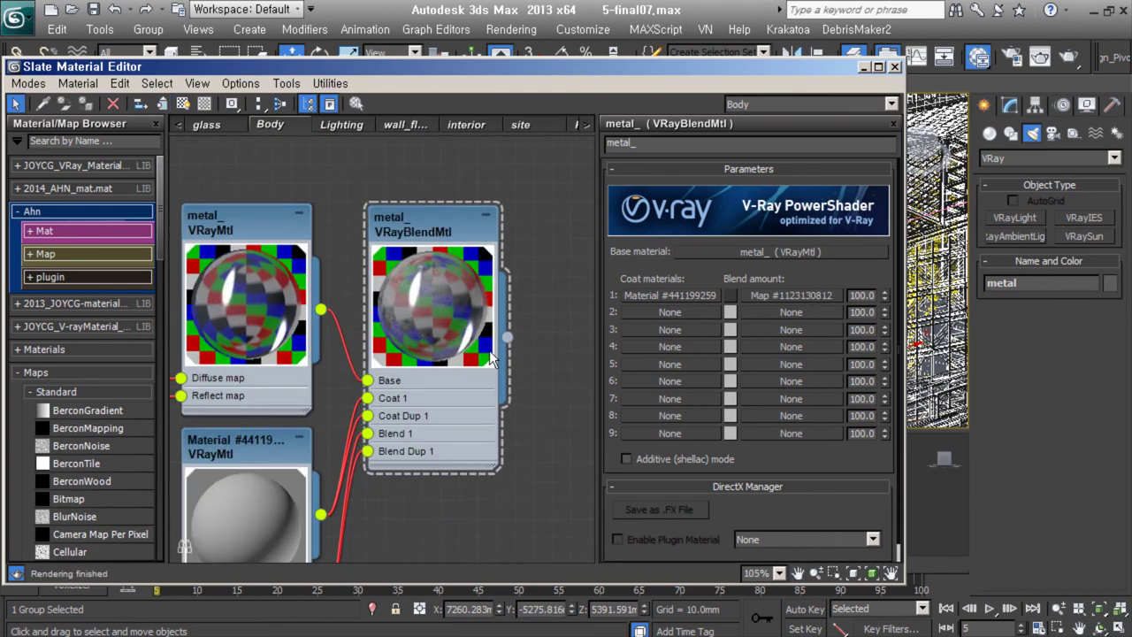
middle_click_drag(460, 320, 655, 256)
left_click_drag(501, 467, 384, 286)
scroll(402, 228, "up", 1)
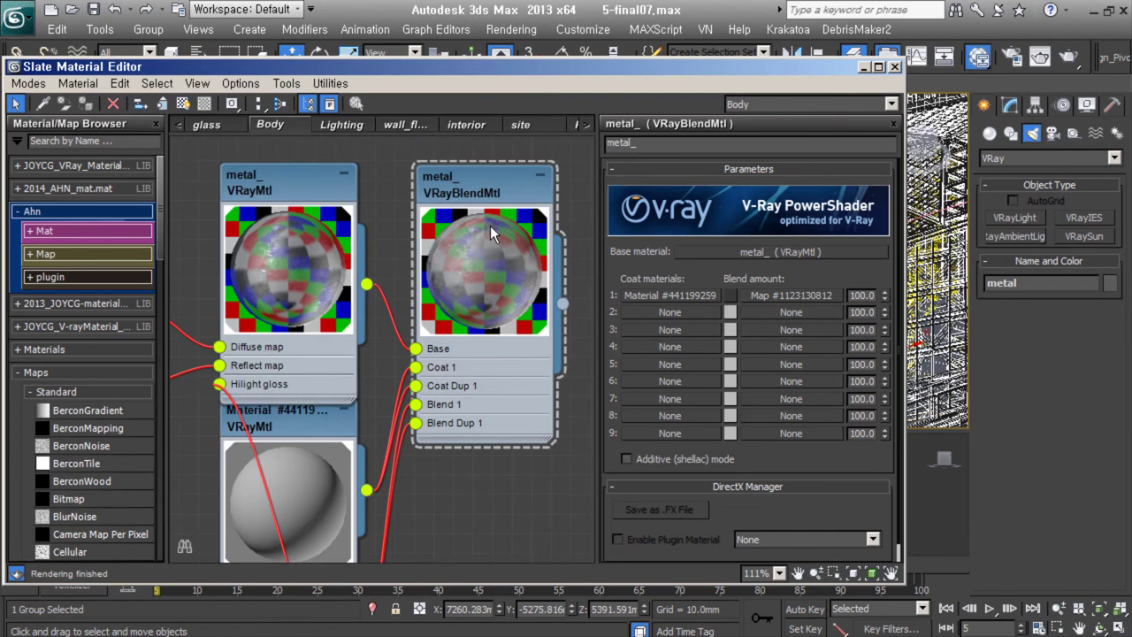
scroll(470, 297, "down", 2)
- Review the metal_ blend material's parameters with the first coat blend at 20
mouse_move(470, 297)
middle_mouse_down()
mouse_move(513, 321)
mouse_move(535, 389)
middle_mouse_up()
scroll(354, 306, "down", 1)
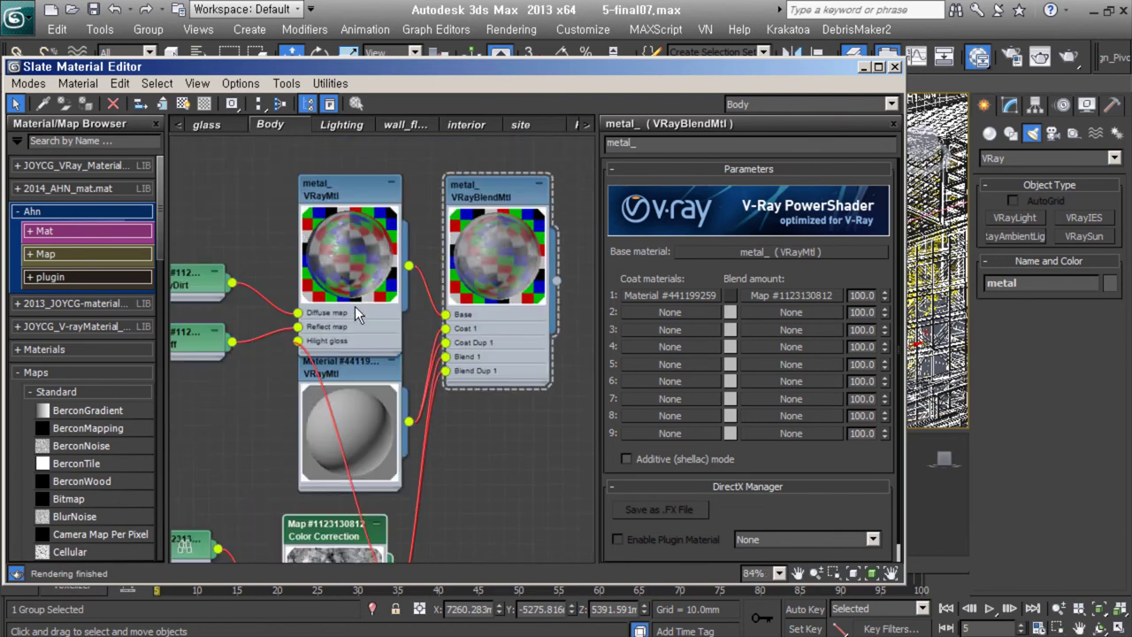
double_click(357, 186)
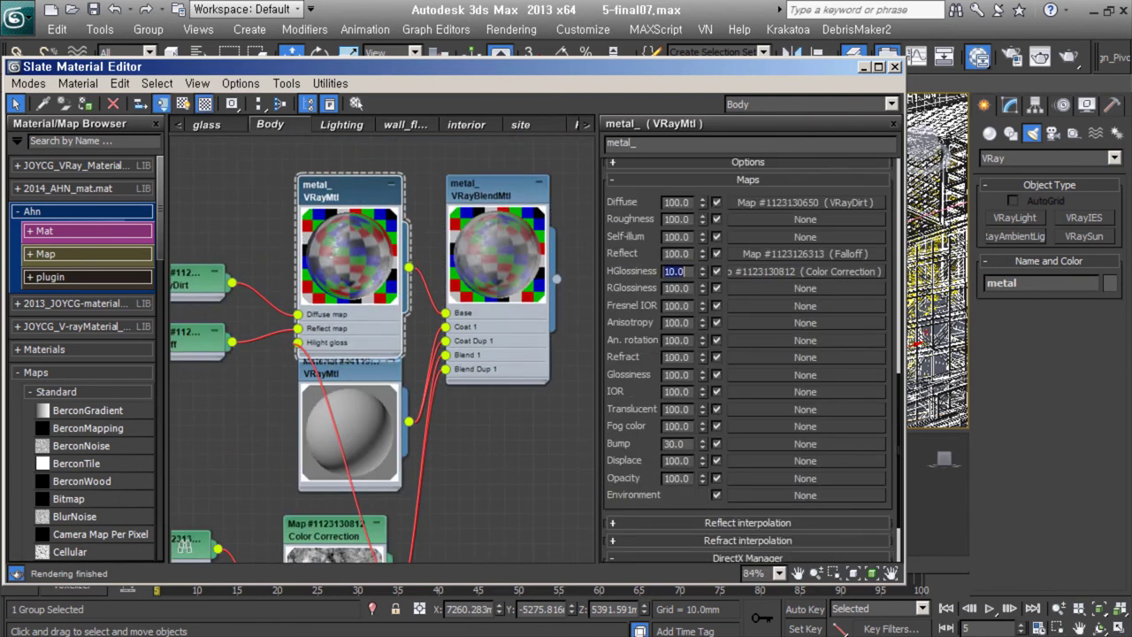
middle_click_drag(336, 256, 307, 272)
double_click(498, 215)
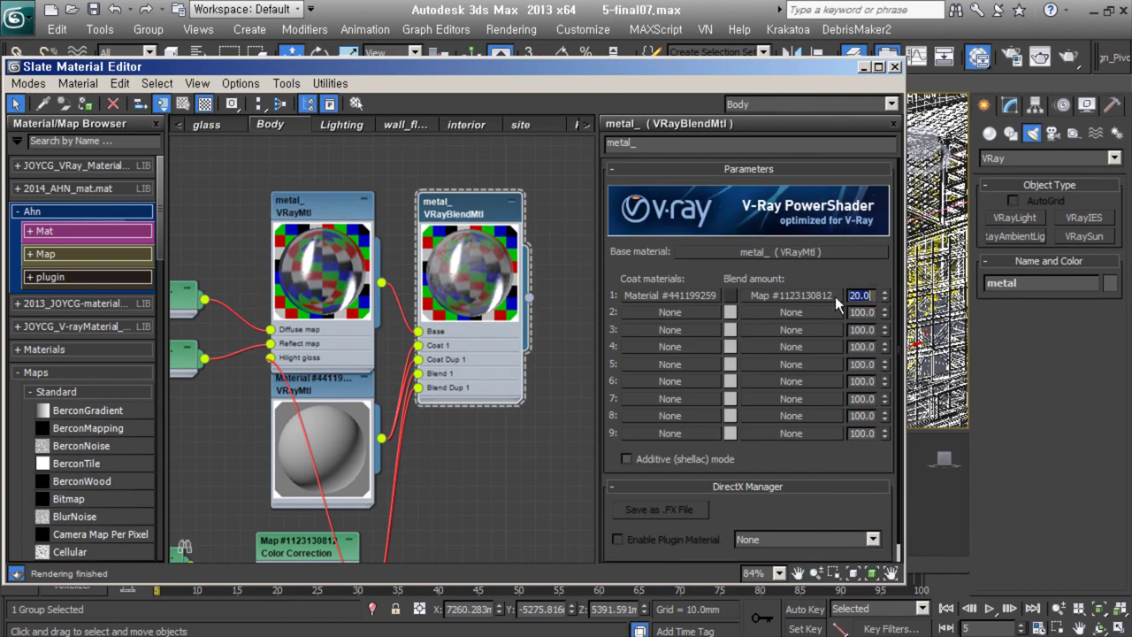
middle_click_drag(466, 285, 448, 196)
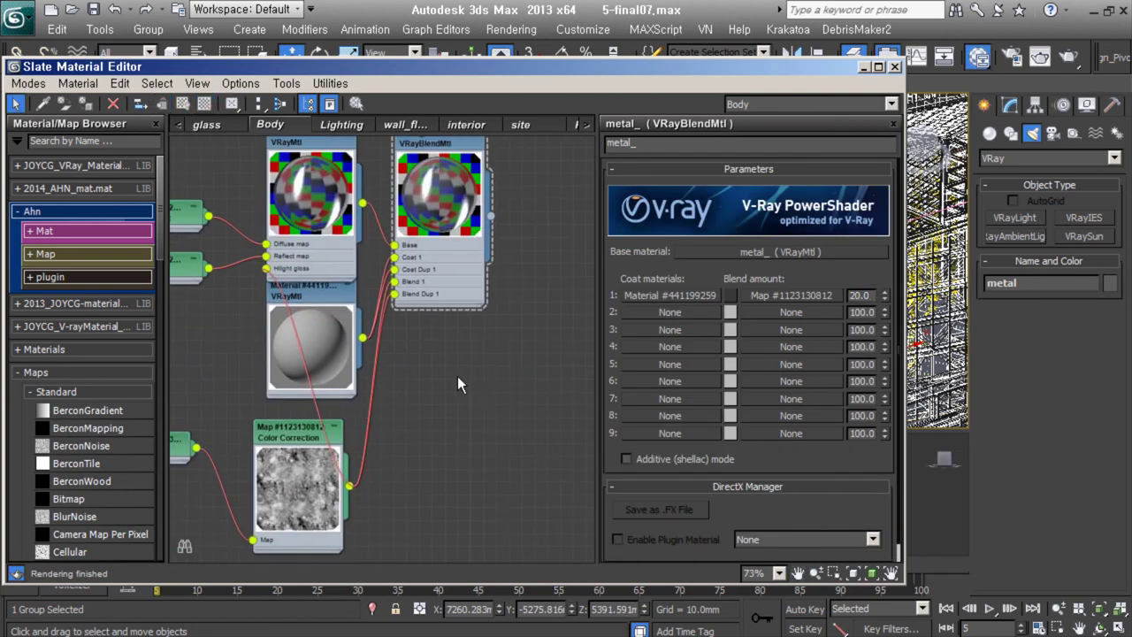
scroll(384, 389, "down", 1)
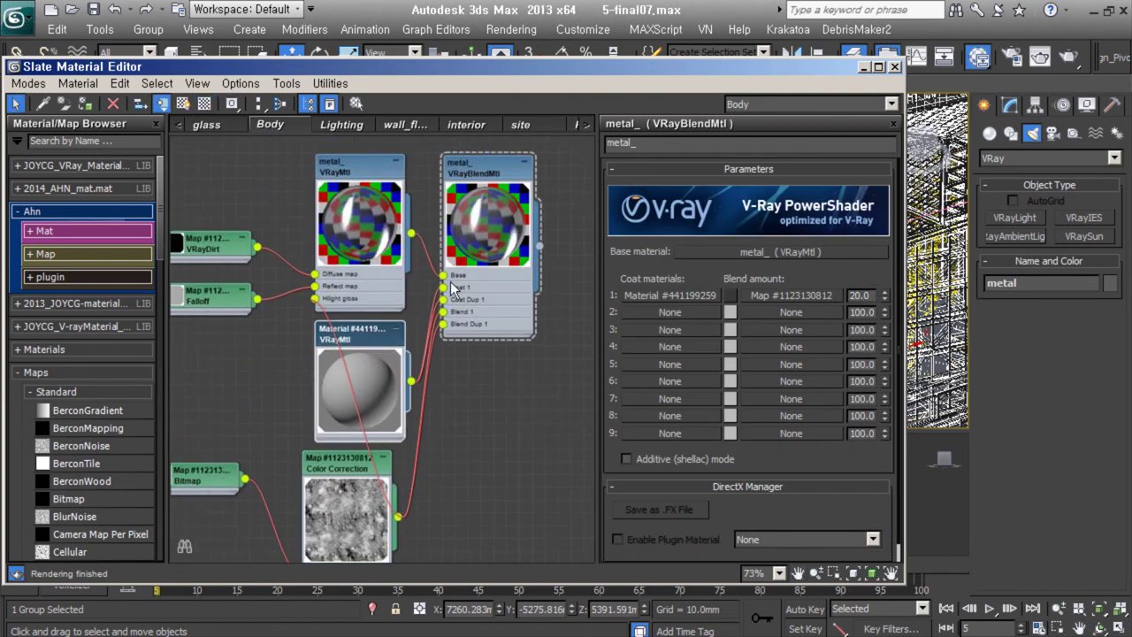
scroll(482, 278, "down", 2)
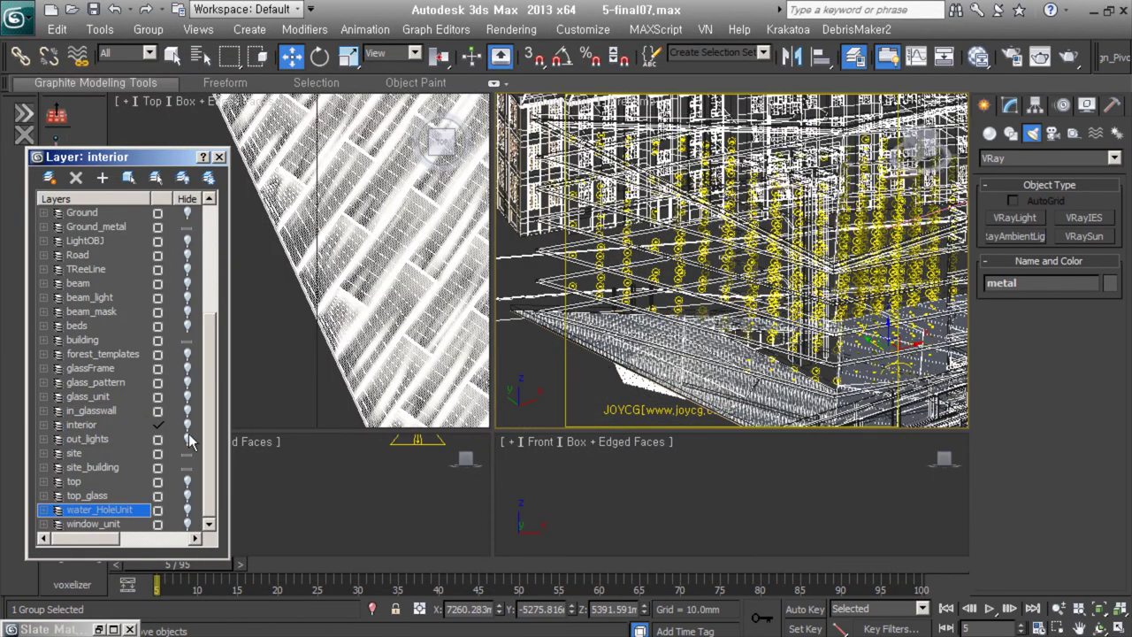
- Hide the Road through building layers and Ground_metal, then select the road beam Rbeam002
left_click_drag(187, 336, 186, 255)
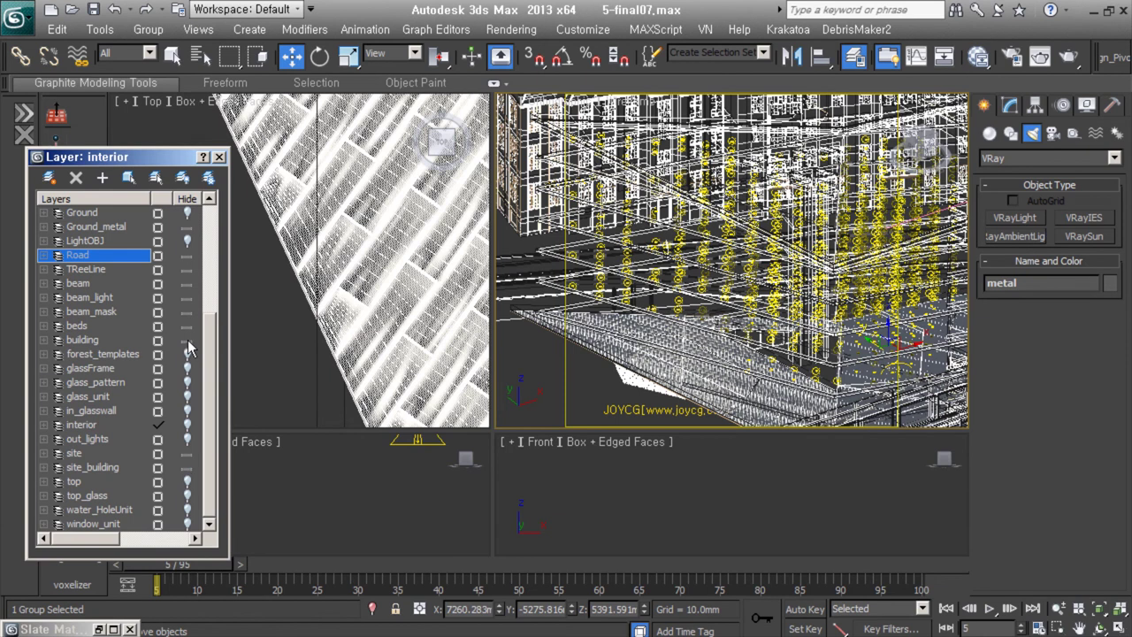
left_click_drag(188, 348, 187, 321)
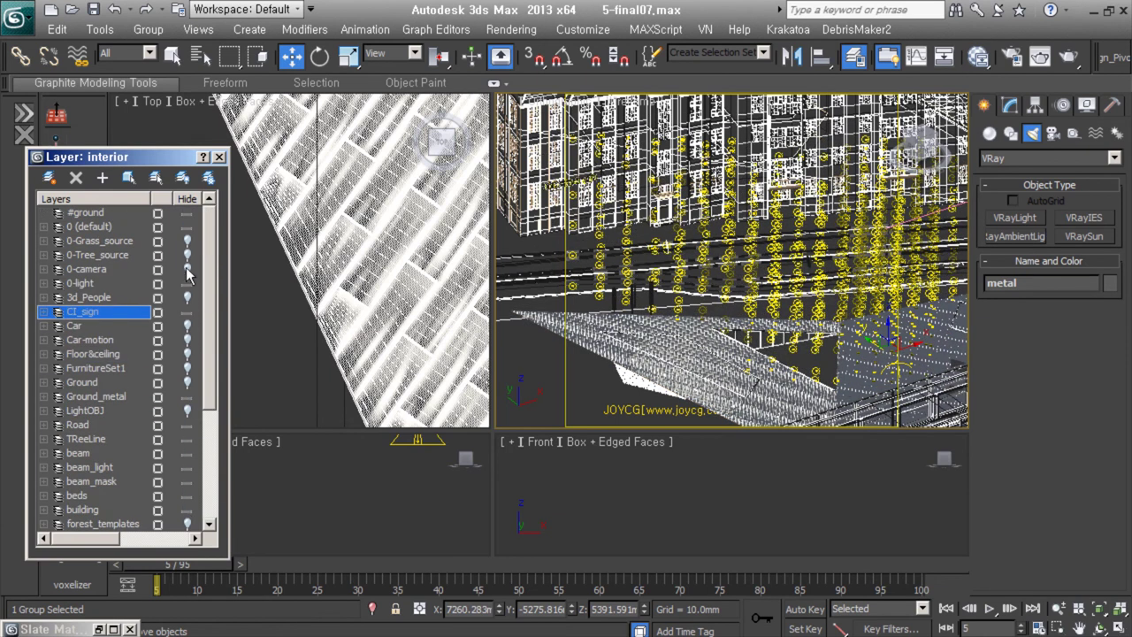
left_click(187, 396)
middle_click_drag(734, 265, 798, 316, "alt")
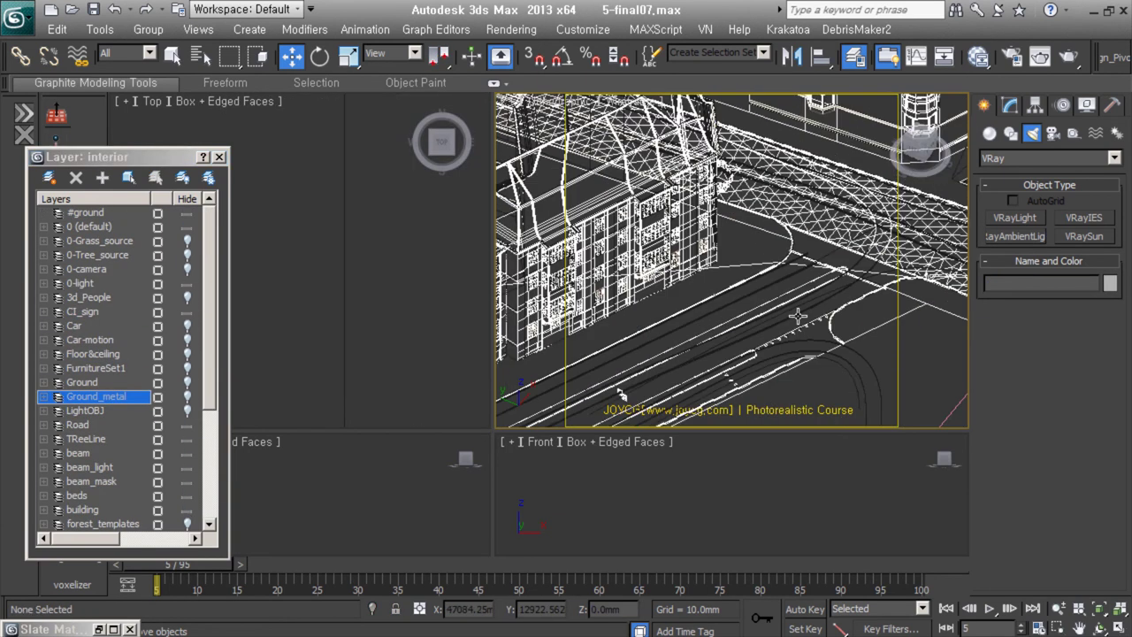
left_click(798, 316)
- Make the beam.JPG opacity map tile once along U with Mirror U turned off
key("m")
left_click(585, 123)
middle_click_drag(451, 335, 535, 381)
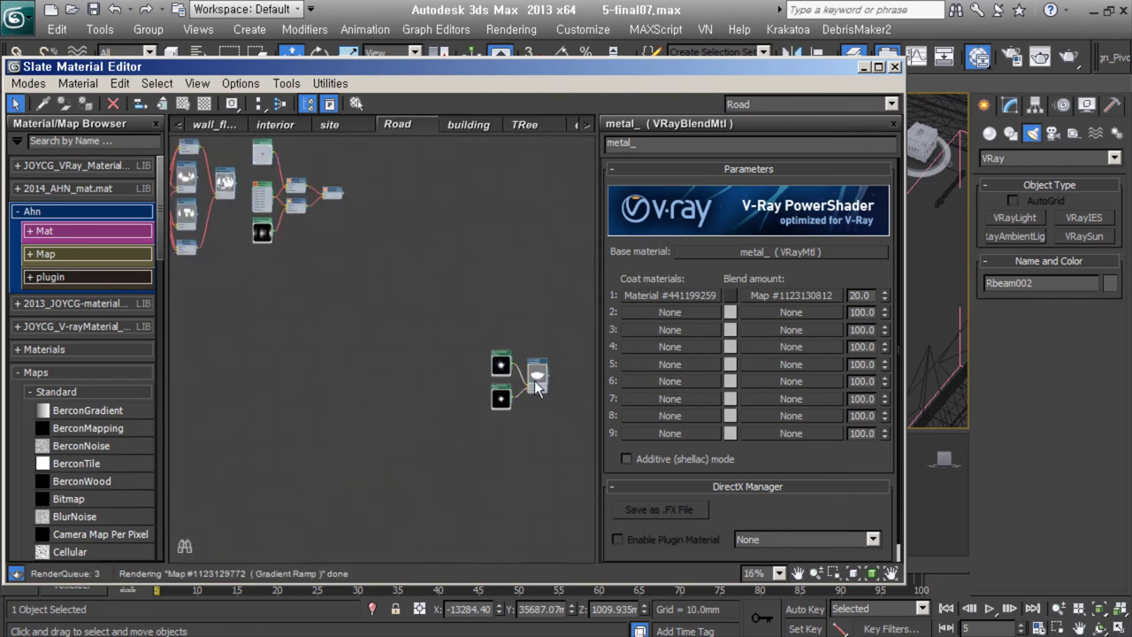
scroll(534, 381, "up", 3)
scroll(483, 294, "up", 2)
double_click(272, 217)
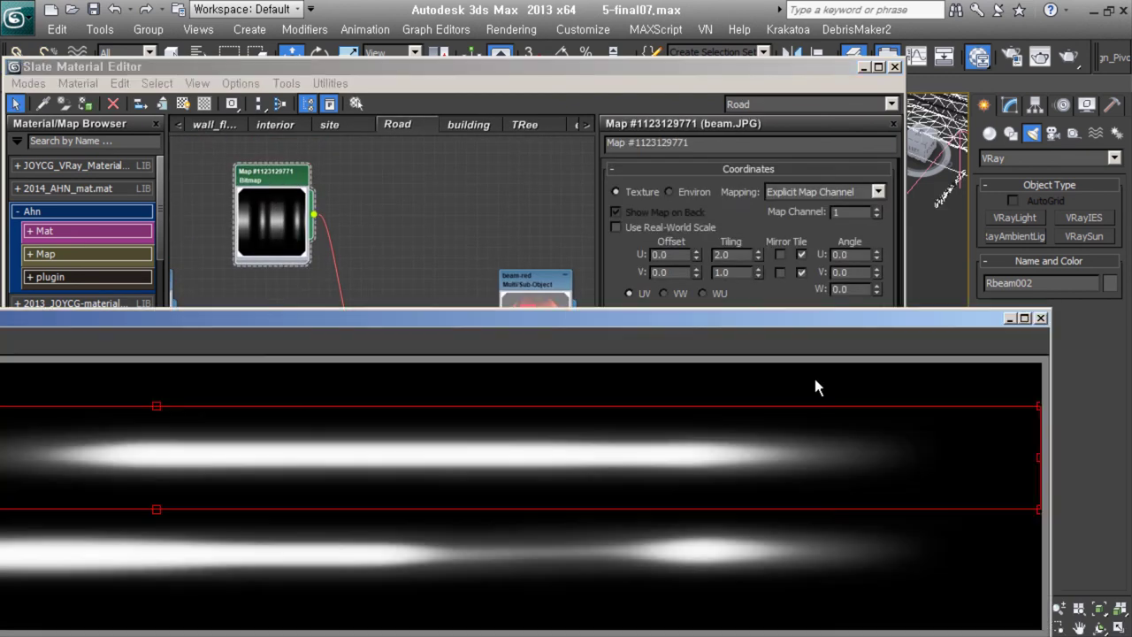
scroll(814, 386, "down", 1)
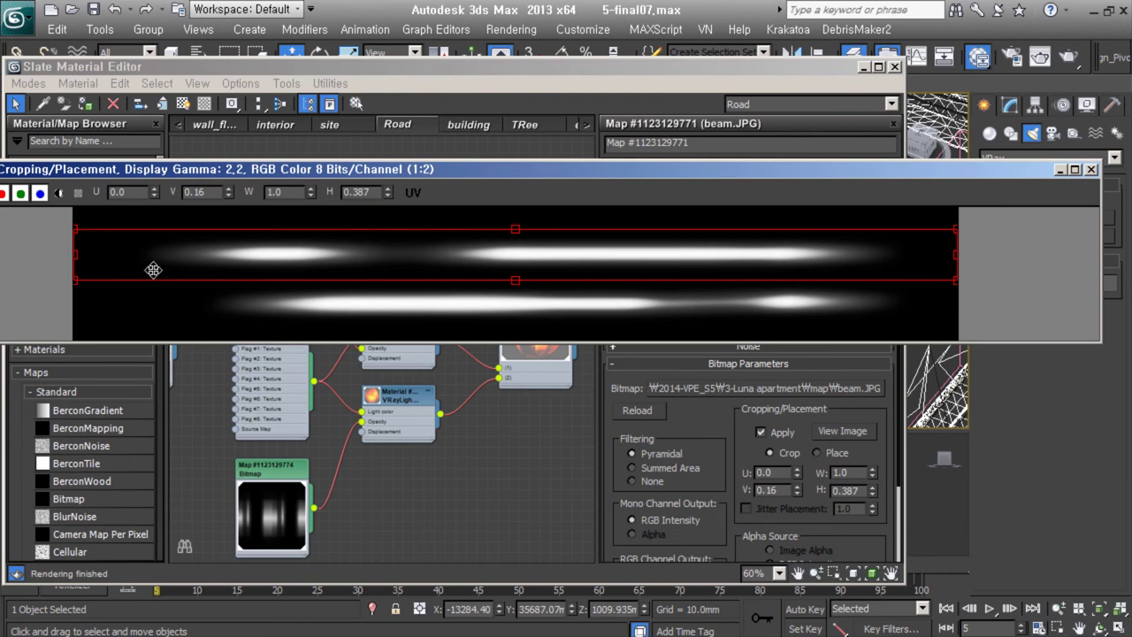
left_click(1092, 170)
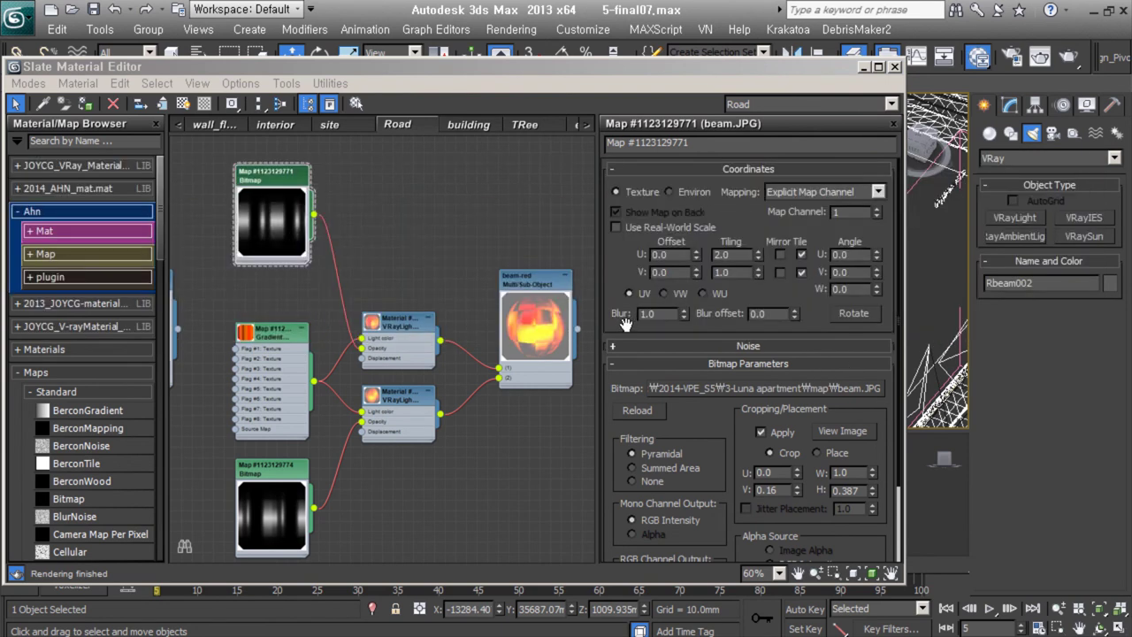
scroll(287, 209, "up", 1)
left_click(780, 255)
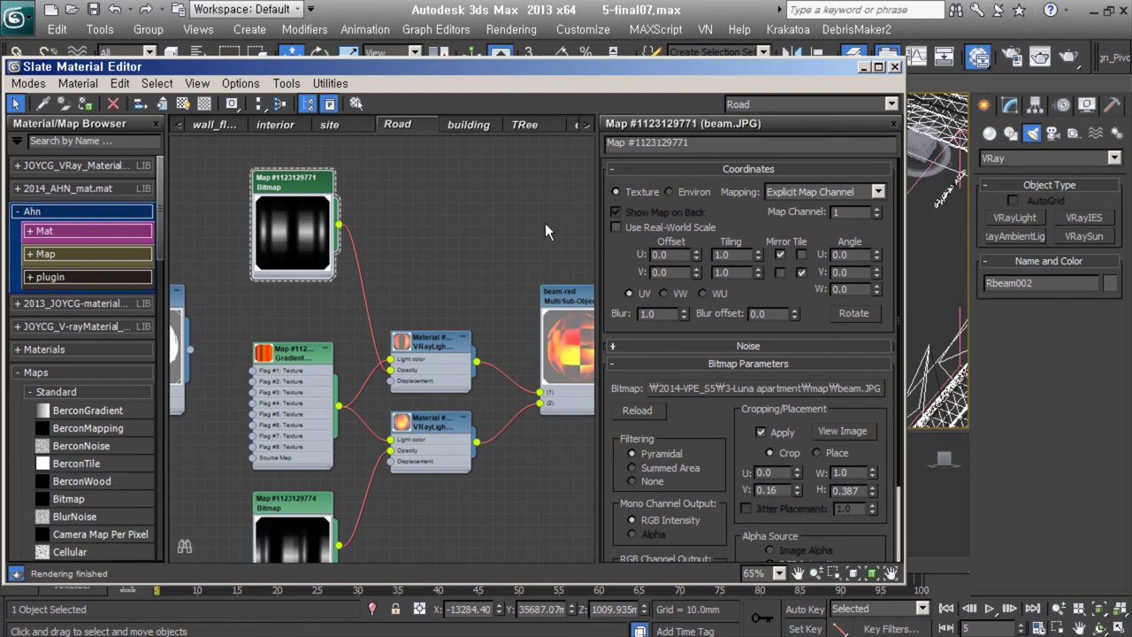
left_click_drag(418, 350, 415, 262)
- Inspect the beam light materials' Gradient Ramp, parameters and lower beam.JPG bitmap
scroll(262, 368, "up", 3)
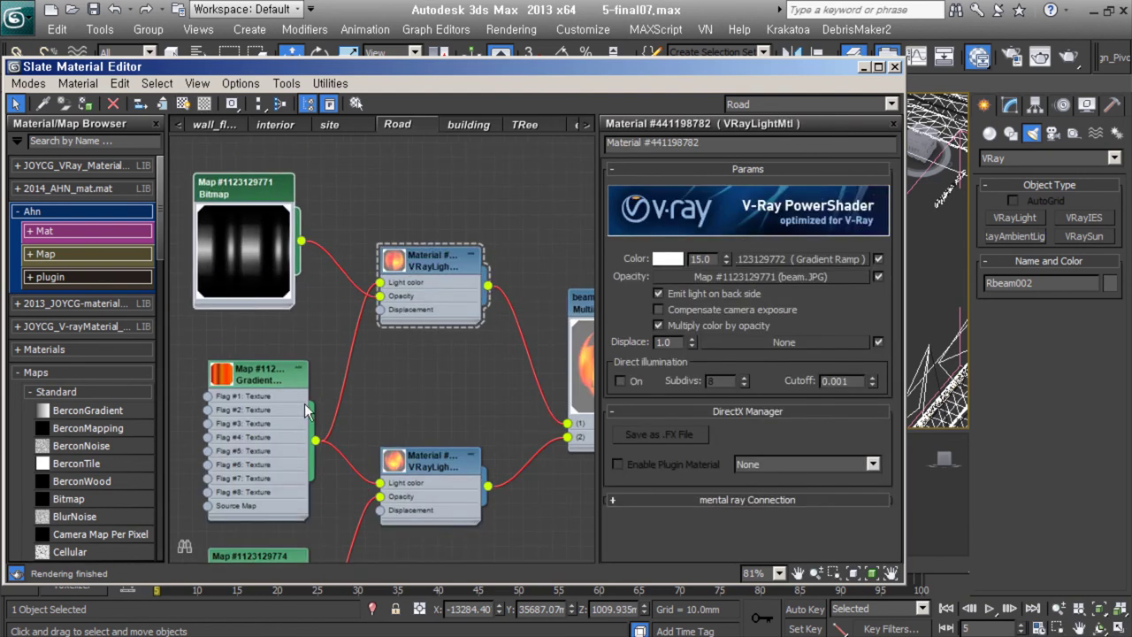
double_click(261, 368)
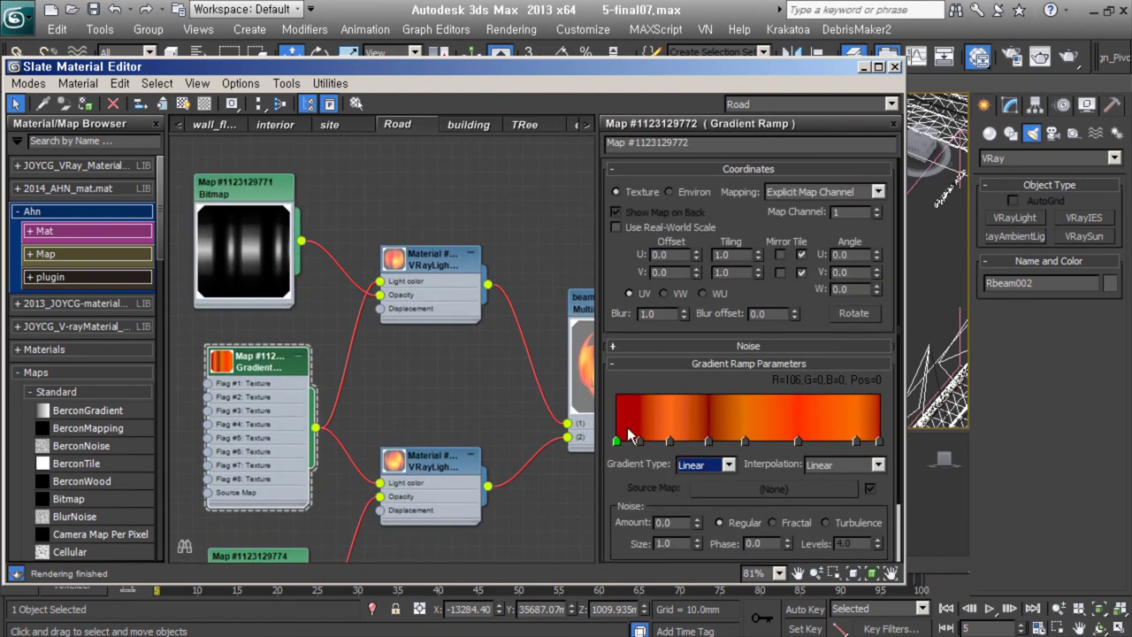
double_click(393, 258)
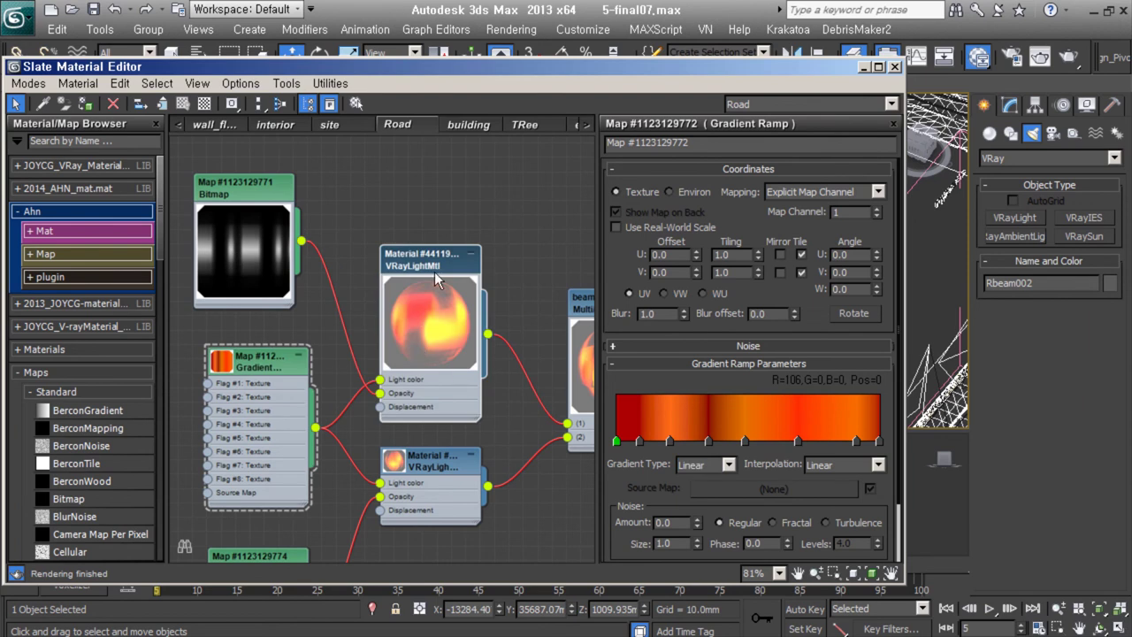
double_click(434, 272)
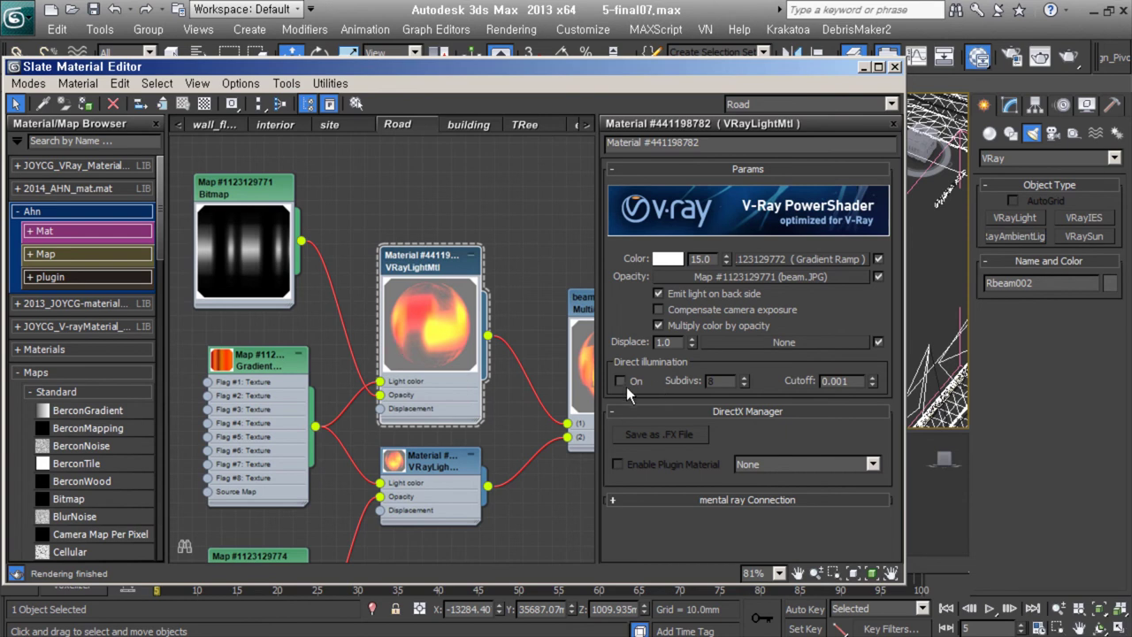
scroll(531, 389, "down", 2)
double_click(398, 340)
double_click(286, 438)
middle_click_drag(453, 334, 364, 405)
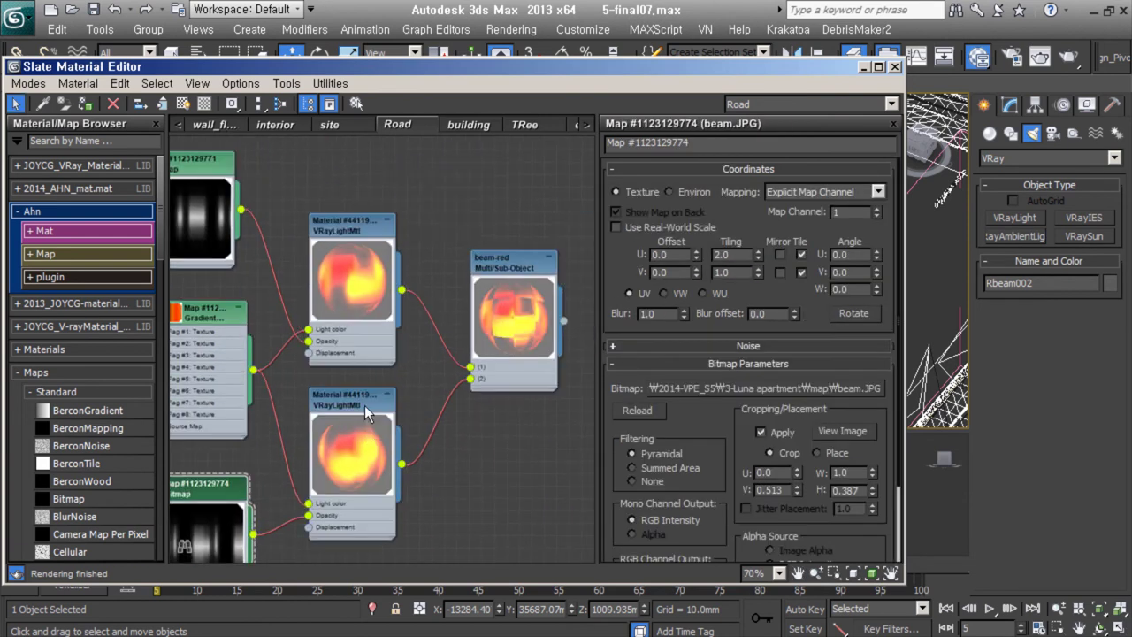
- Uncheck Direct illumination On in the Car_headlight VRayLightMtl
left_click_drag(712, 66, 820, 148)
scroll(487, 414, "down", 2)
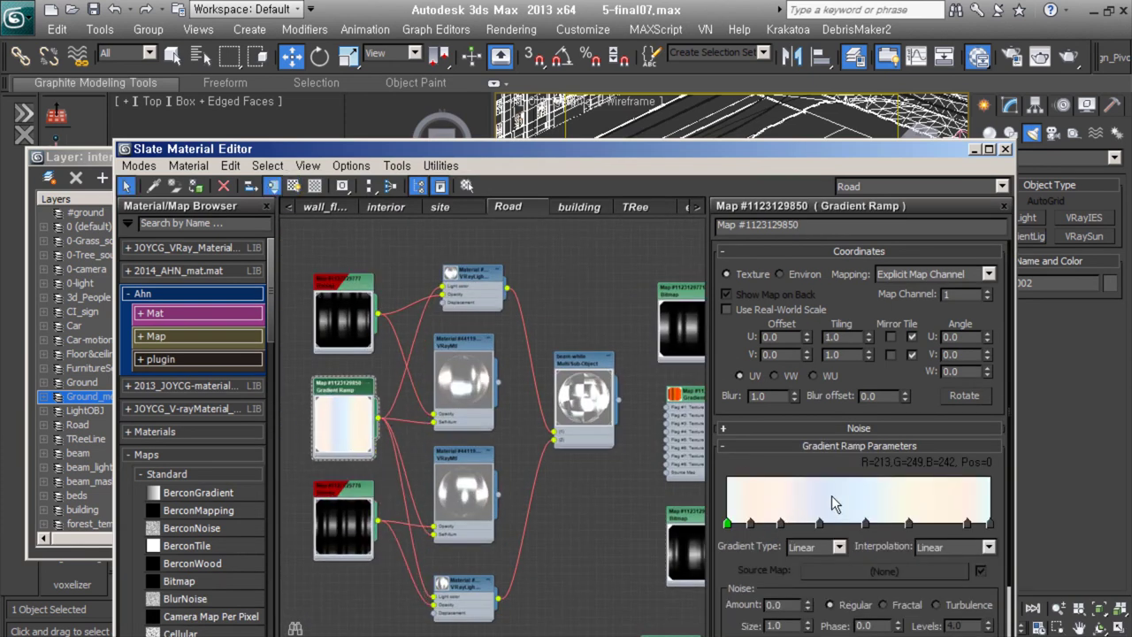
double_click(474, 285)
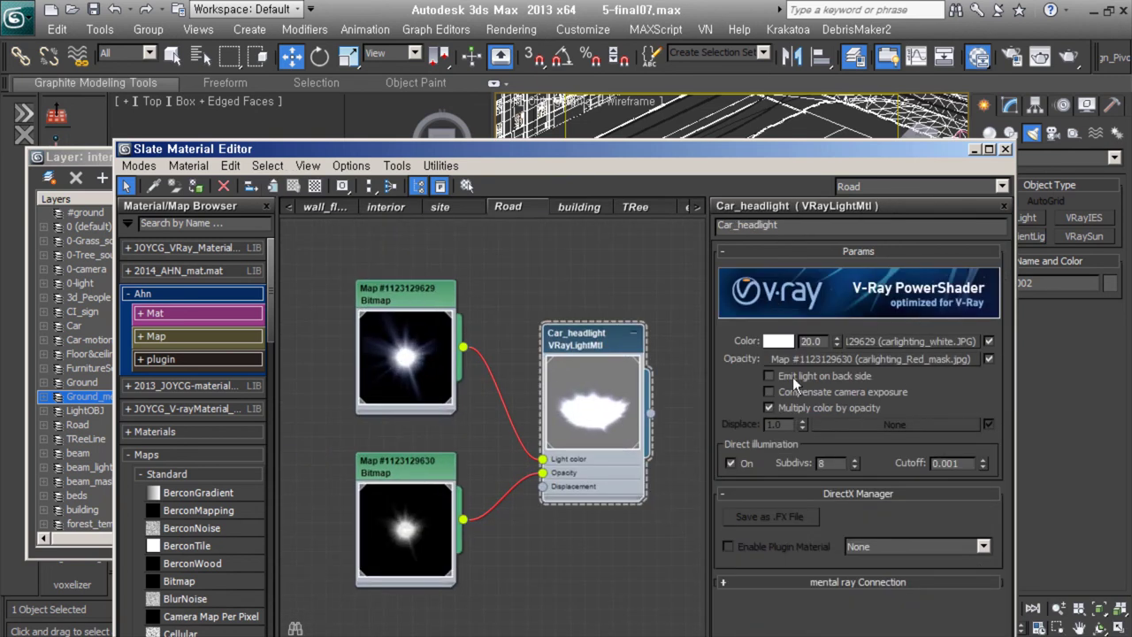
left_click(730, 463)
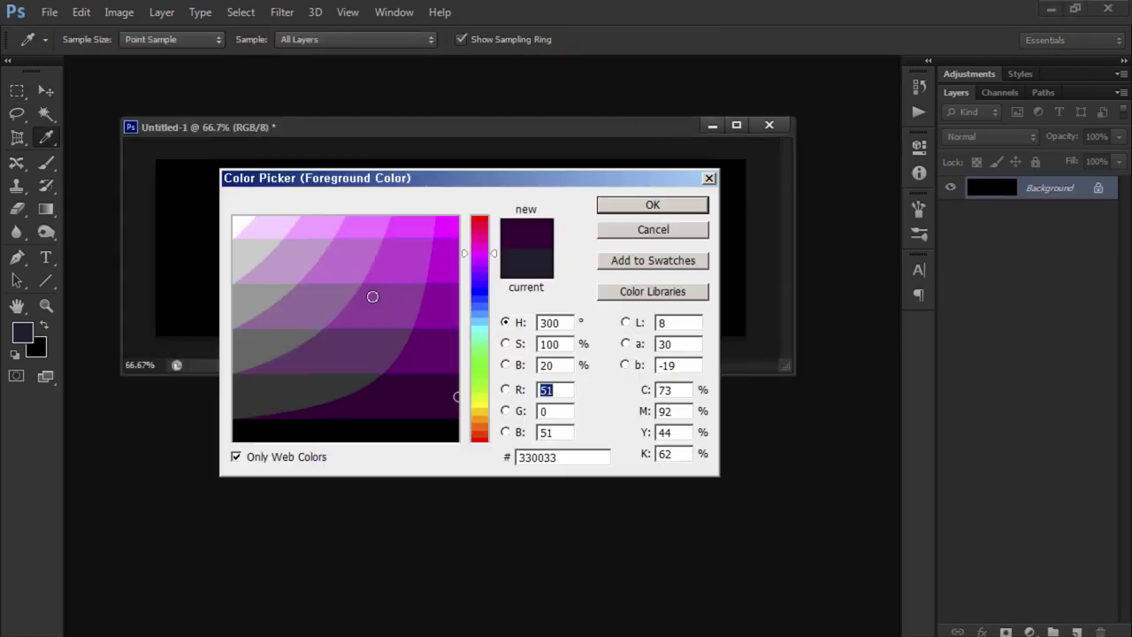
- Paint a straight white line across the top of the black canvas with the Brush
left_click(46, 162)
left_click(88, 39)
left_click_drag(316, 227, 589, 227)
key("ctrl+z")
left_click(211, 221)
left_click(310, 221, "shift")
left_click(377, 221)
left_click(664, 222, "shift")
- Paint a second row of white strokes, then select that row and nudge it down
left_click_drag(217, 263, 408, 262)
left_click(471, 261)
left_click(579, 260, "shift")
left_click(630, 262)
left_click(680, 263, "shift")
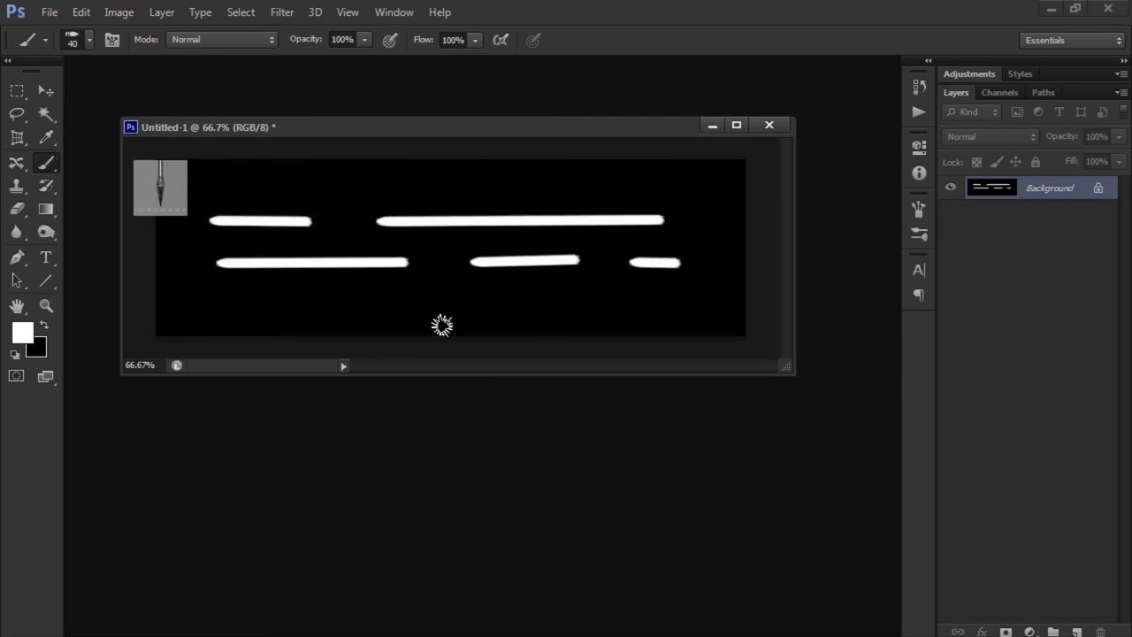
key("m")
left_click_drag(198, 245, 698, 291)
key("shift+ctrl+Down")
key("shift+ctrl+Down")
key("ctrl+d")
- Soften the white strokes with a Motion Blur followed by a Gaussian Blur
left_click(282, 11)
left_click(537, 301)
left_click_drag(662, 507, 666, 508)
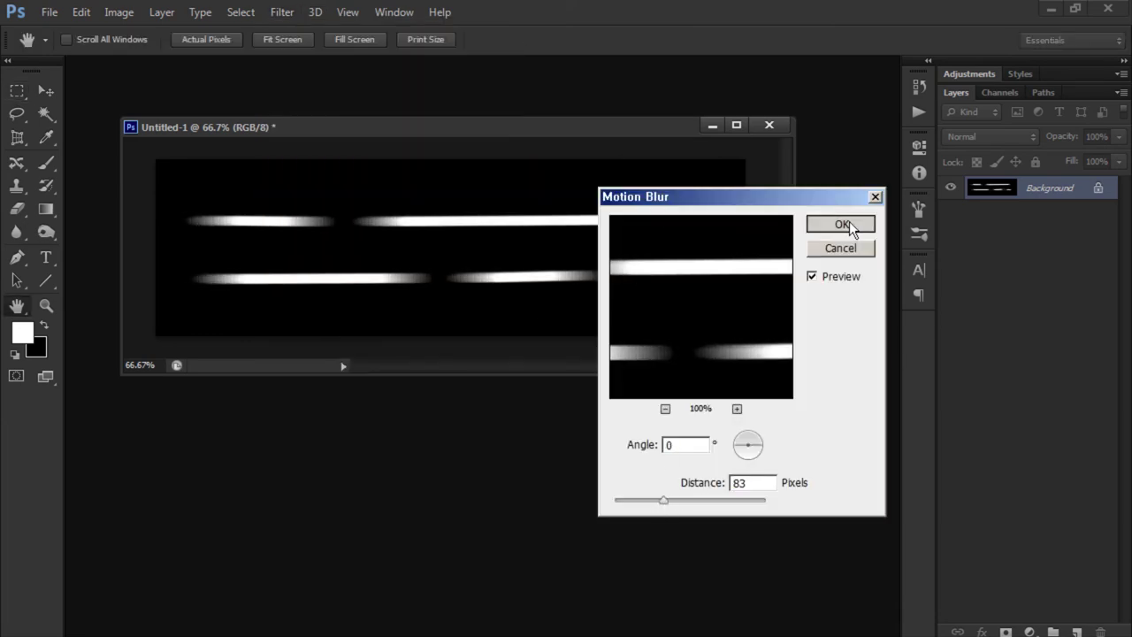
left_click(837, 222)
left_click_drag(971, 555, 983, 555)
key("Return")
- Brighten the blurred streaks with a steep Curves adjustment
left_click(119, 12)
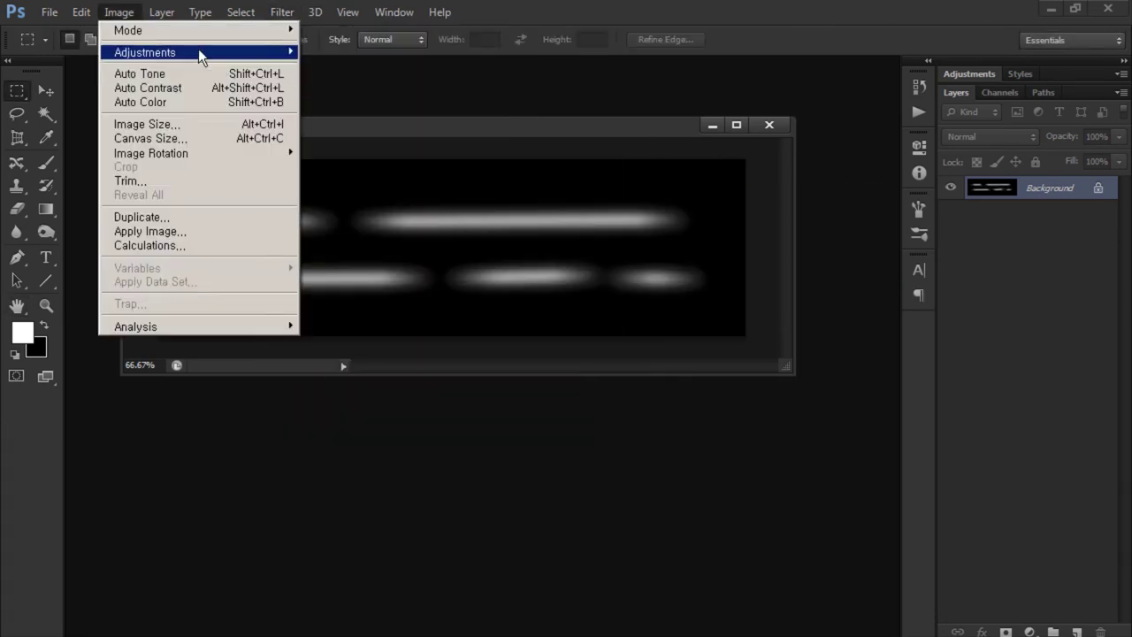
left_click(345, 79)
left_click_drag(617, 441, 460, 592)
left_click_drag(602, 416, 653, 372)
left_click(741, 342)
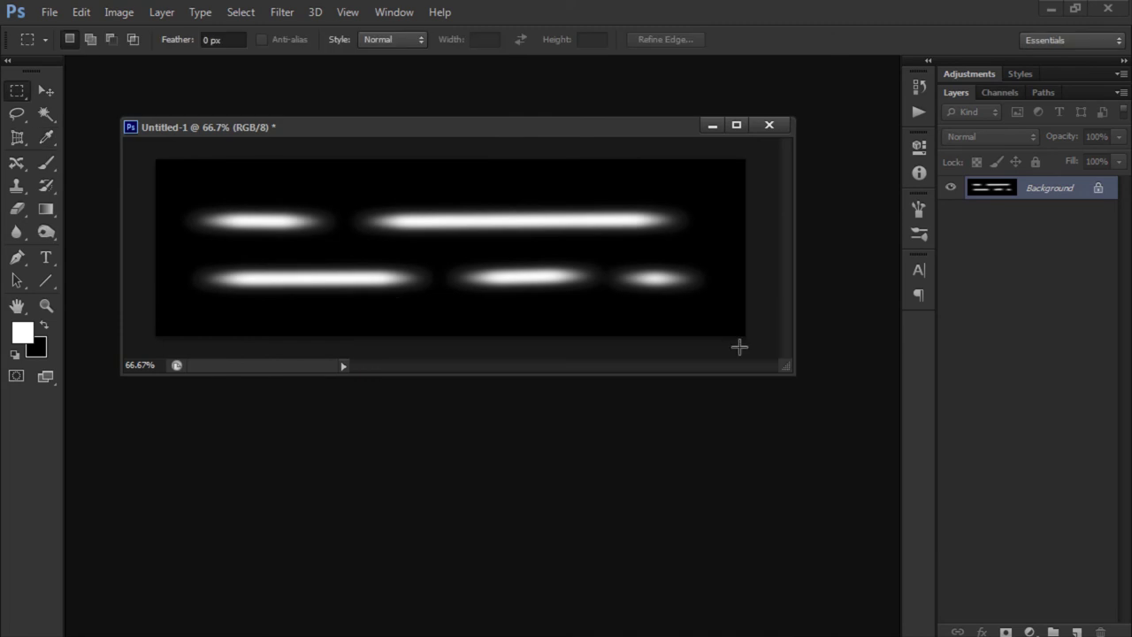
- Darken parts of both rows of streaks with the Burn tool
left_click(46, 231)
left_click_drag(202, 222, 672, 220)
left_click_drag(202, 279, 699, 278)
- Bring up the Gaussian Blur settings again and close them without applying
key("m")
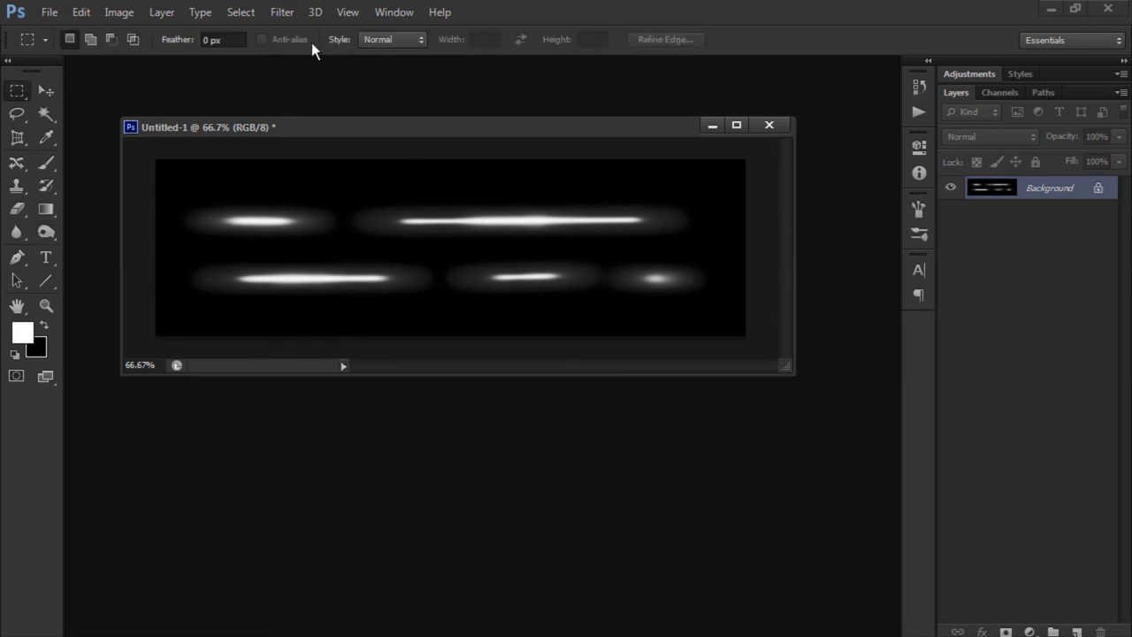
key("ctrl+alt+f")
key("Escape")
left_click(282, 12)
left_click(316, 30)
key("Return")
- Raise the Curves once more to brighten the streaks further
left_click(119, 11)
left_click(336, 80)
left_click_drag(574, 412, 523, 407)
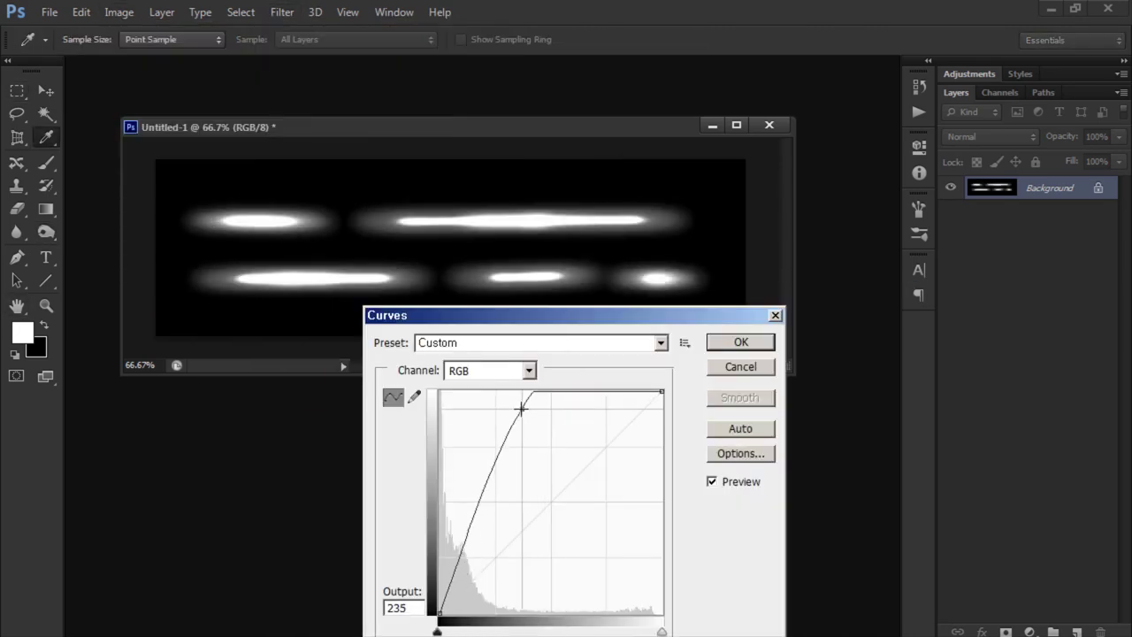
key("Return")
- Apply another Motion Blur to the streaks, skipping the Gaussian Blur
left_click(282, 11)
left_click(540, 273)
key("Escape")
left_click(283, 12)
left_click(540, 302)
key("Return")
- Inspect the brick's colour correction map and open the brick VRayMtl's parameters
scroll(394, 311, "down", 3)
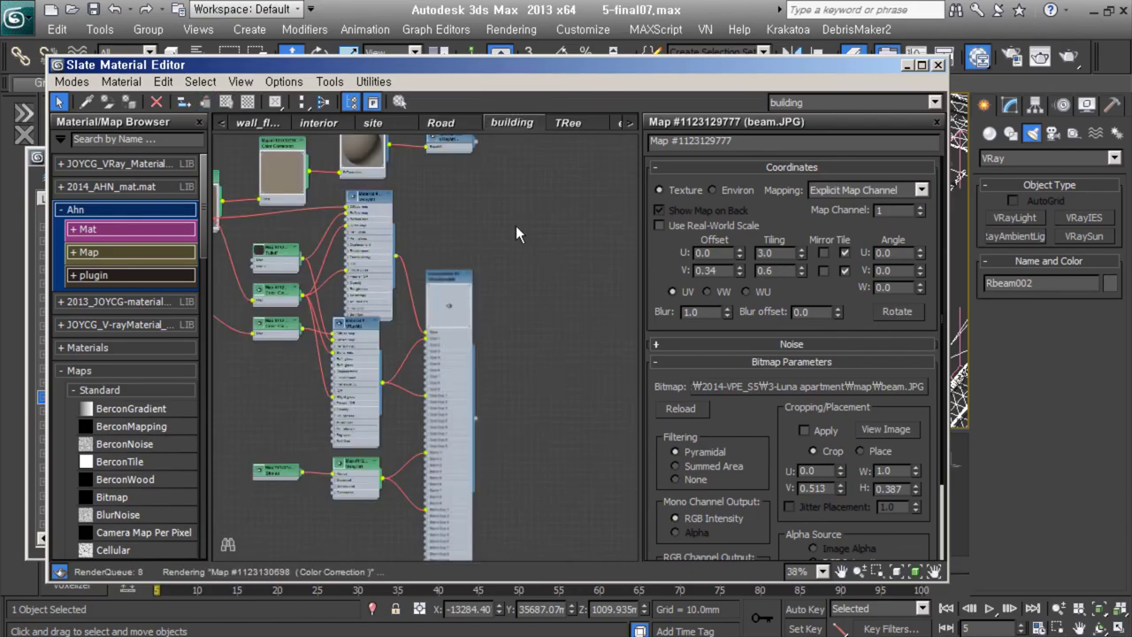
scroll(516, 225, "down", 2)
scroll(354, 301, "up", 2)
scroll(349, 290, "up", 2)
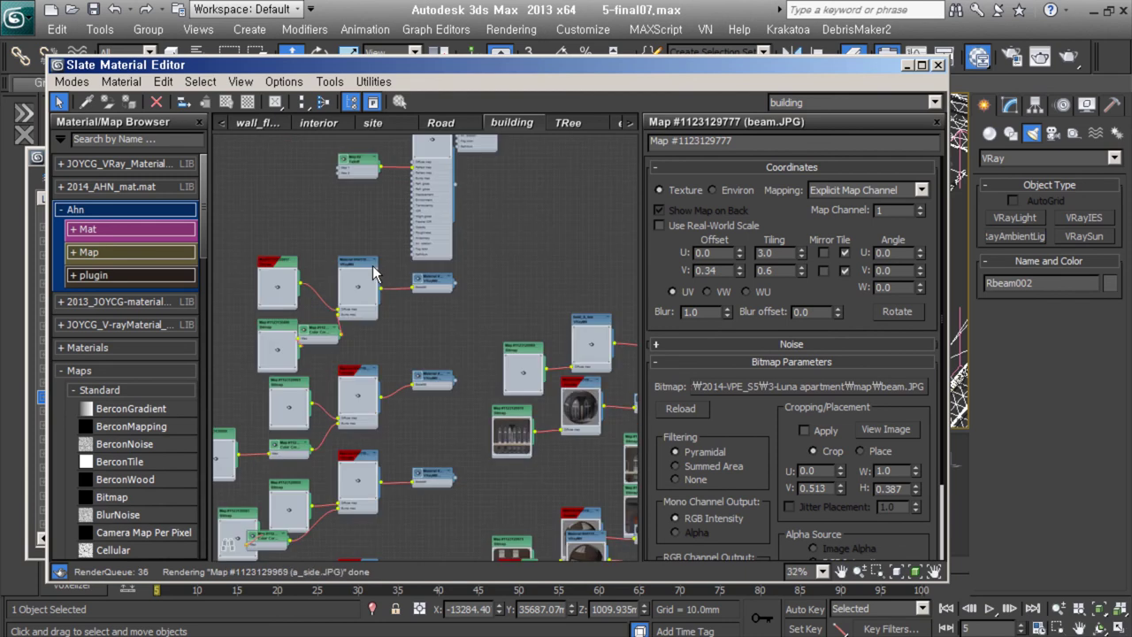
scroll(350, 290, "up", 3)
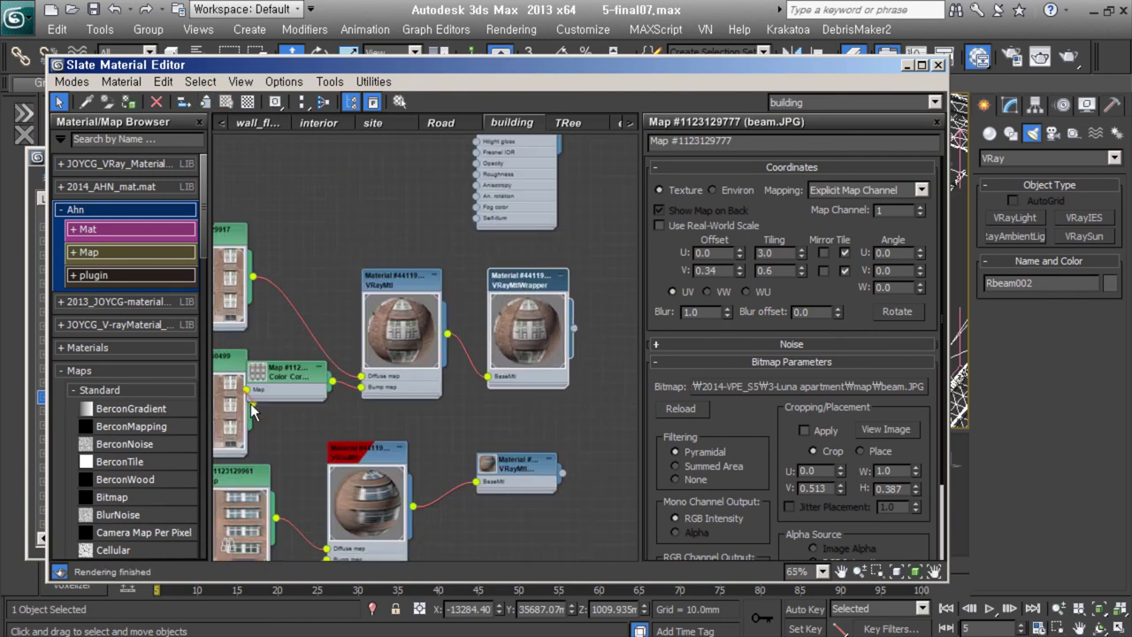
double_click(252, 408)
middle_click_drag(266, 407, 341, 350)
double_click(482, 265)
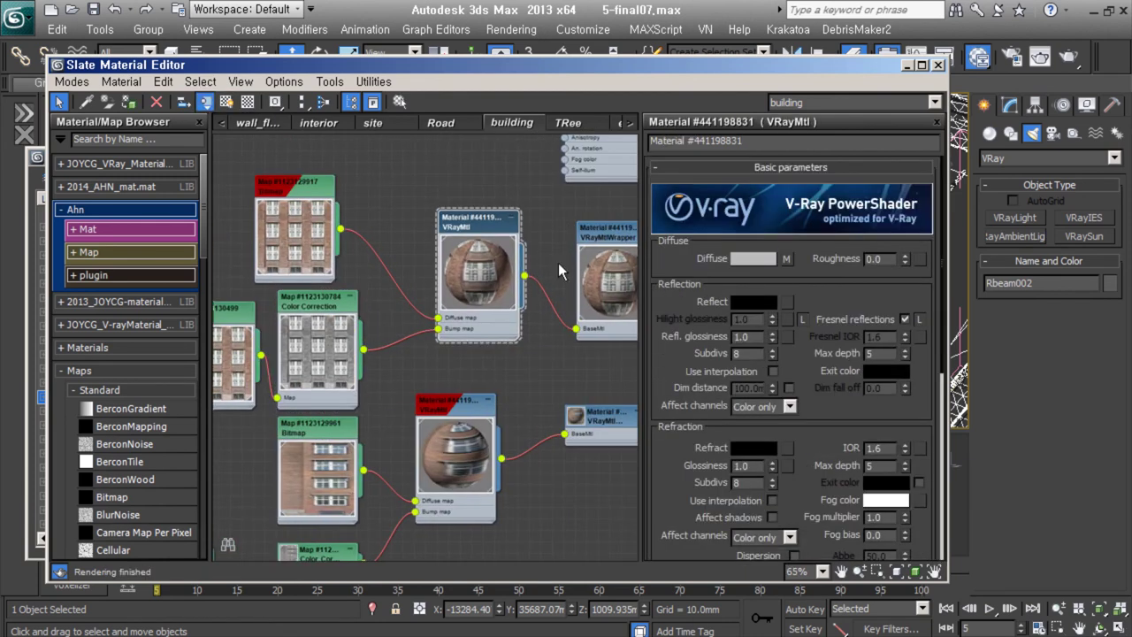
middle_click_drag(559, 271, 615, 231)
double_click(371, 292)
double_click(531, 221)
- Set the brick VRayMtl's Reflect colour to grey and Refl. glossiness to 0.59
scroll(718, 452, "down", 5)
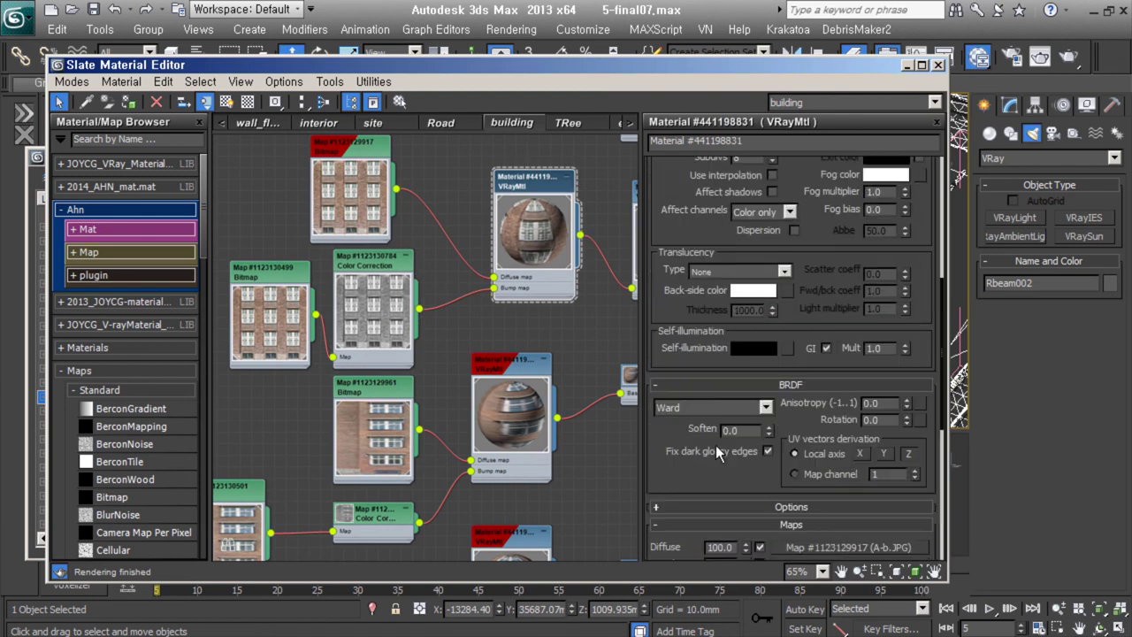
scroll(832, 294, "up", 5)
left_click(753, 263)
left_click(716, 423)
left_click_drag(772, 298, 776, 316)
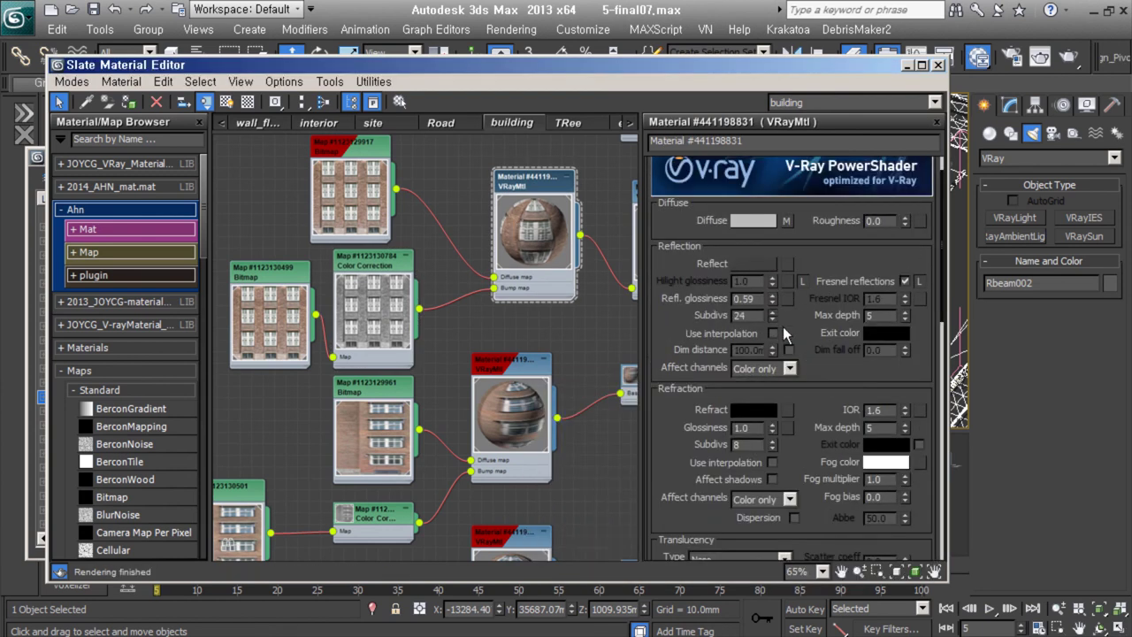
- Inspect the brick VRayMtlWrapper (Receive GI 0.5), then switch to the site materials view
scroll(872, 326, "down", 5)
middle_click_drag(481, 239, 402, 312)
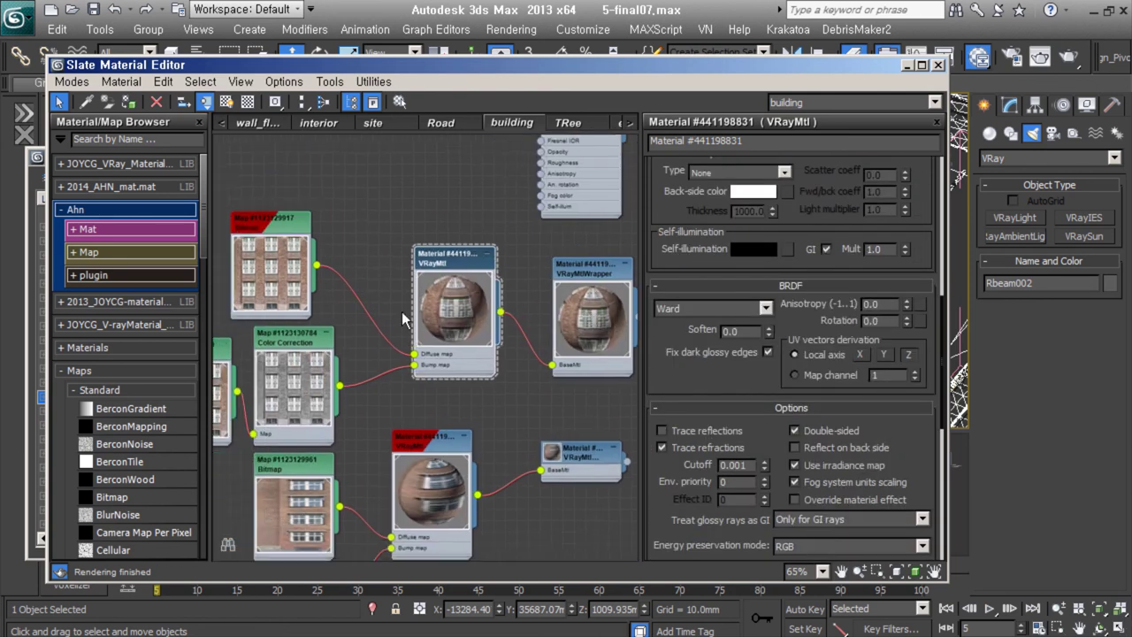
left_click_drag(588, 264, 576, 253)
double_click(435, 310)
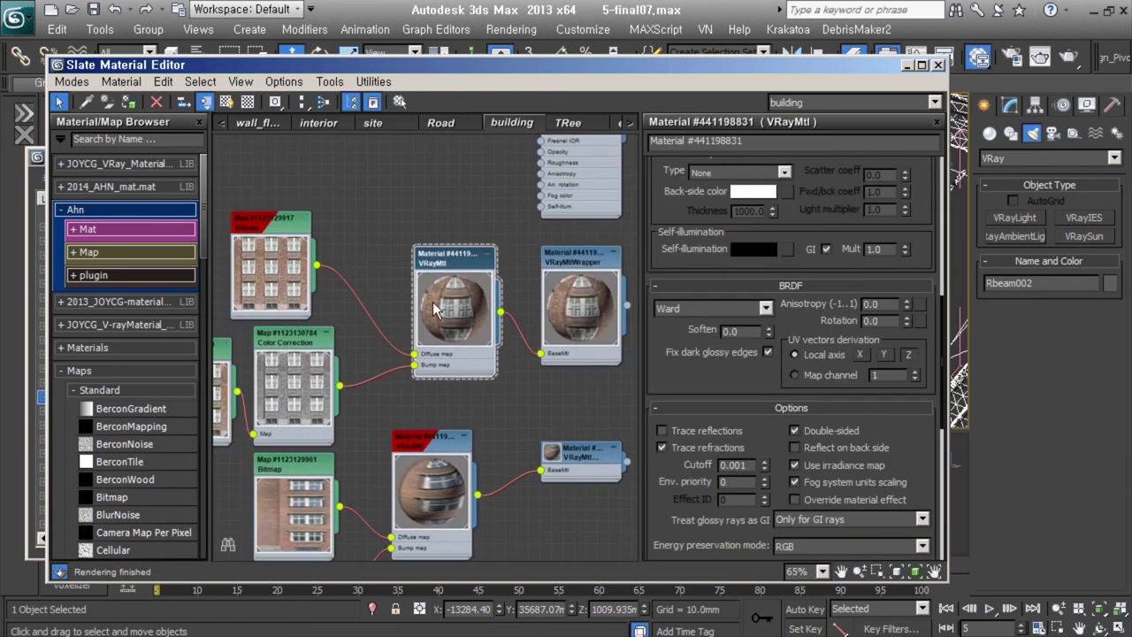
double_click(580, 301)
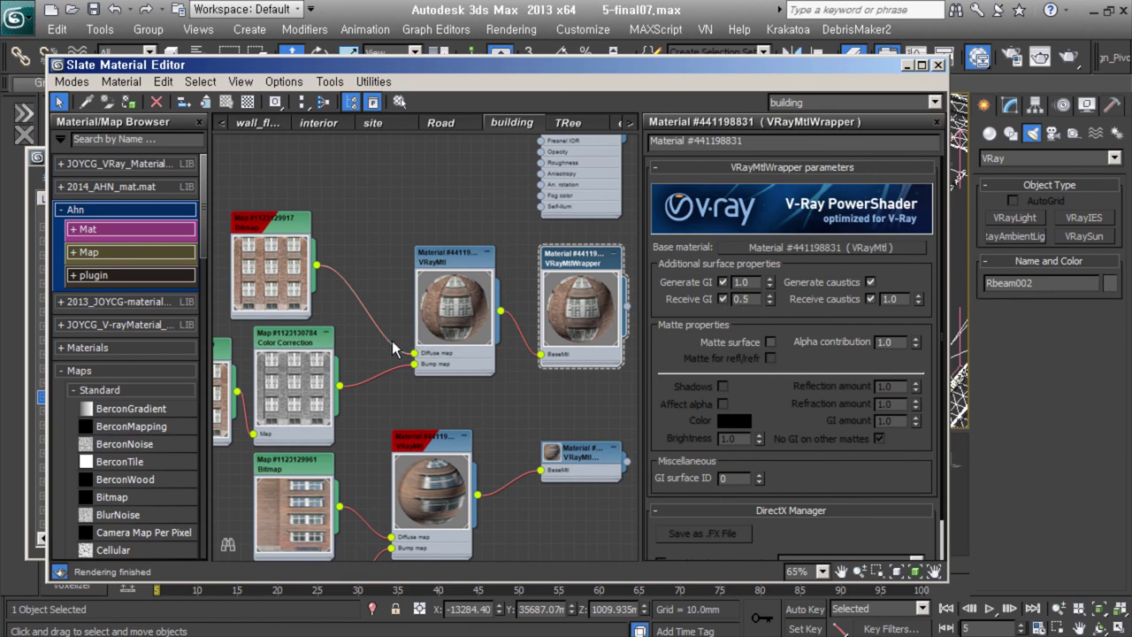
middle_click_drag(259, 306, 212, 314)
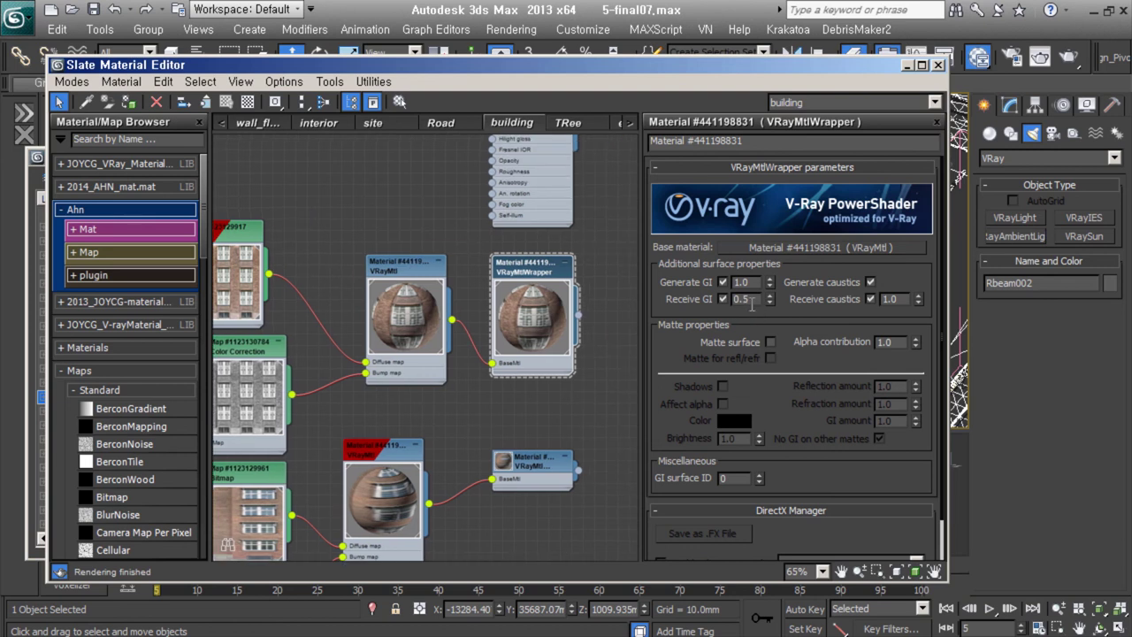
left_click(372, 122)
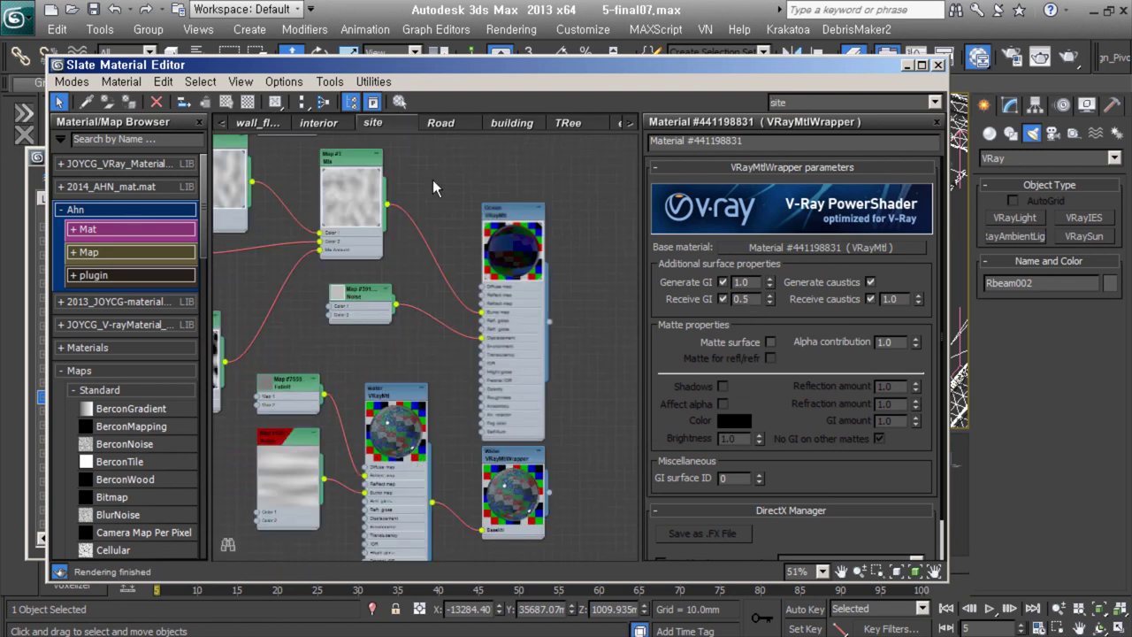
- Open the Ocean VRayMtl and check its refraction, diffuse and reflection colours
double_click(513, 239)
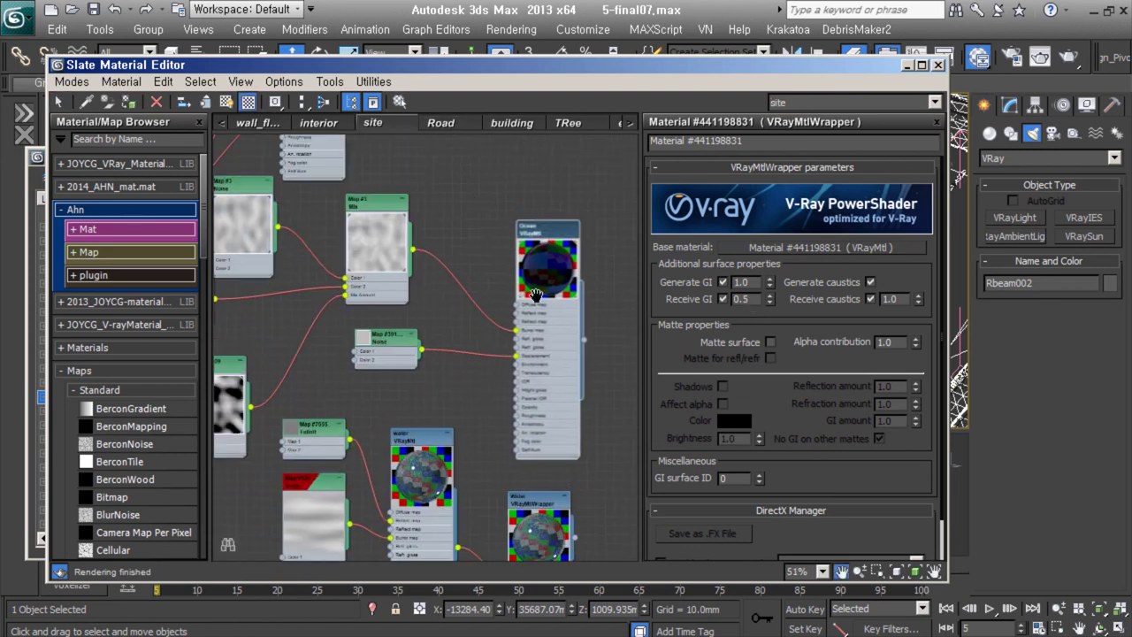
scroll(522, 238, "up", 3)
left_click(752, 407)
left_click(753, 234)
left_click(759, 417)
left_click(753, 278)
left_click(819, 418)
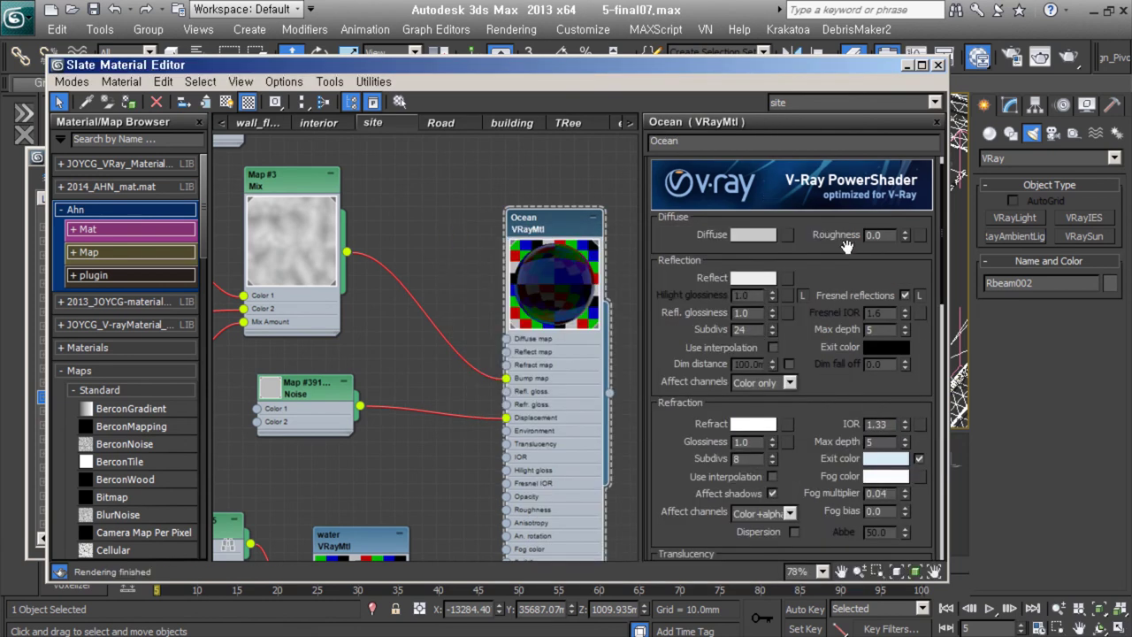
left_click(735, 278)
- Set the Ocean's refraction fog colour to a pale blue-white
scroll(808, 372, "down", 1)
left_click(886, 336)
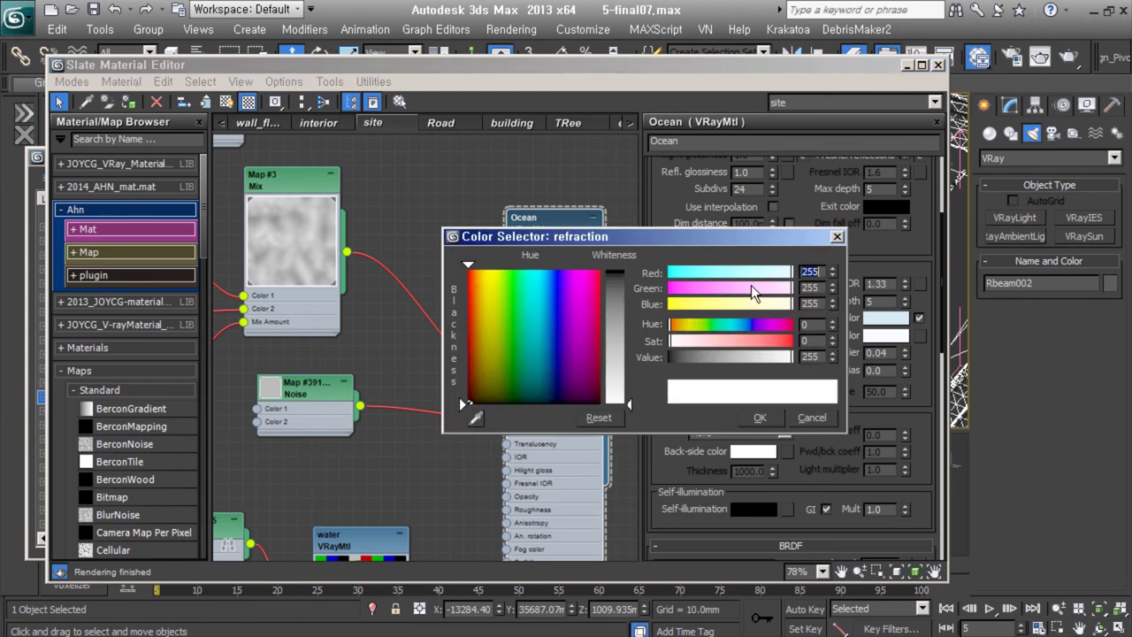
left_click(888, 337)
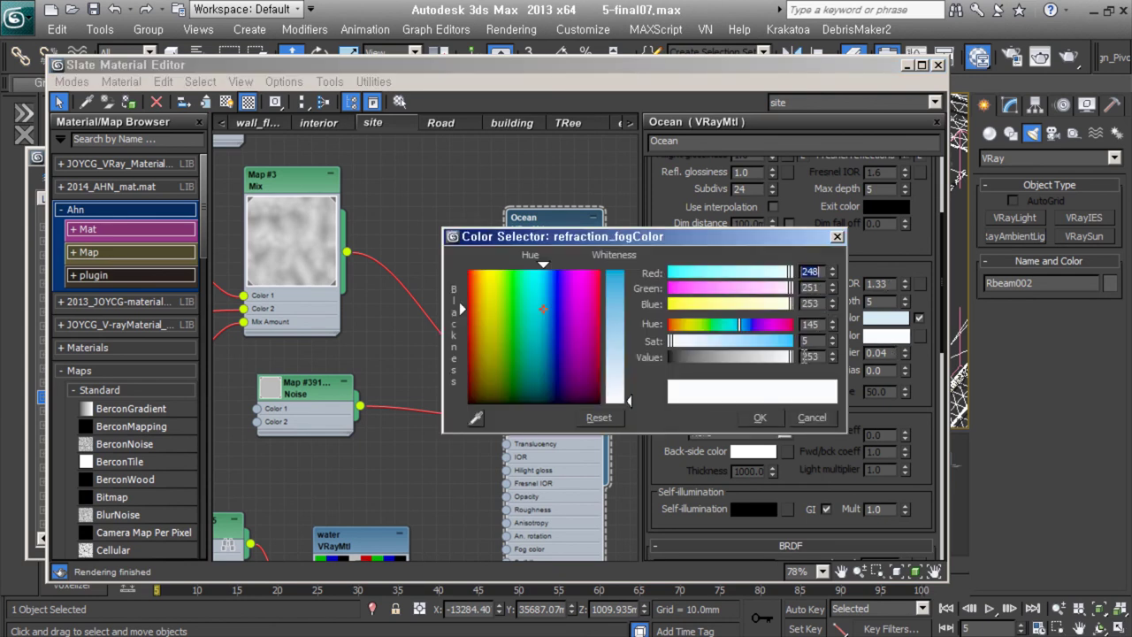
key("Escape")
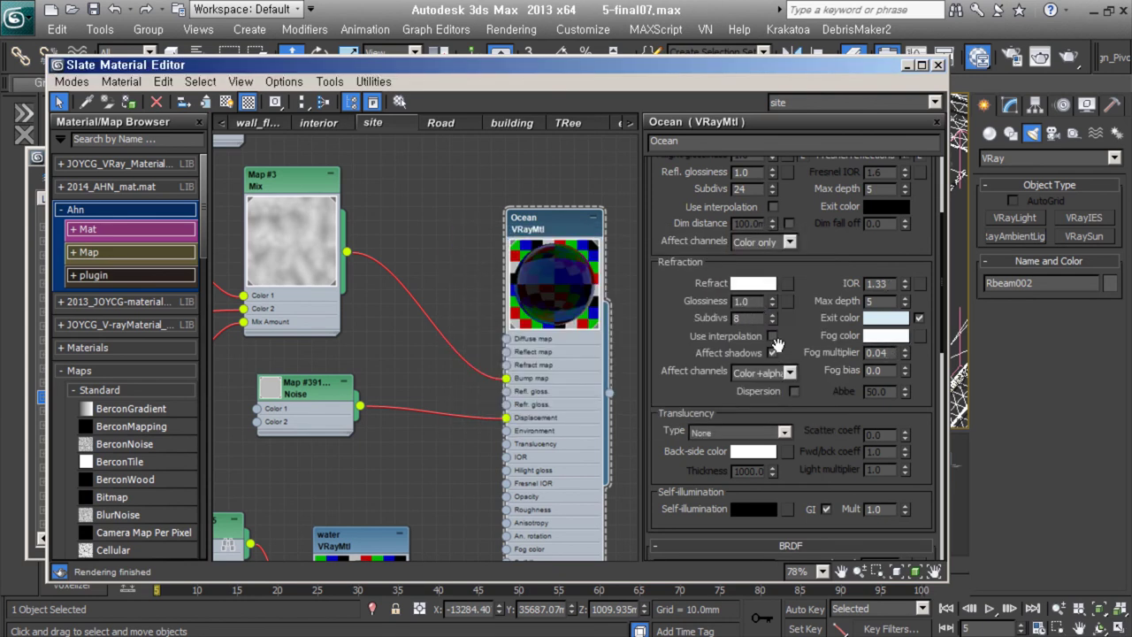
- Clear the noise map from the Ocean material's Displace slot
scroll(831, 376, "down", 10)
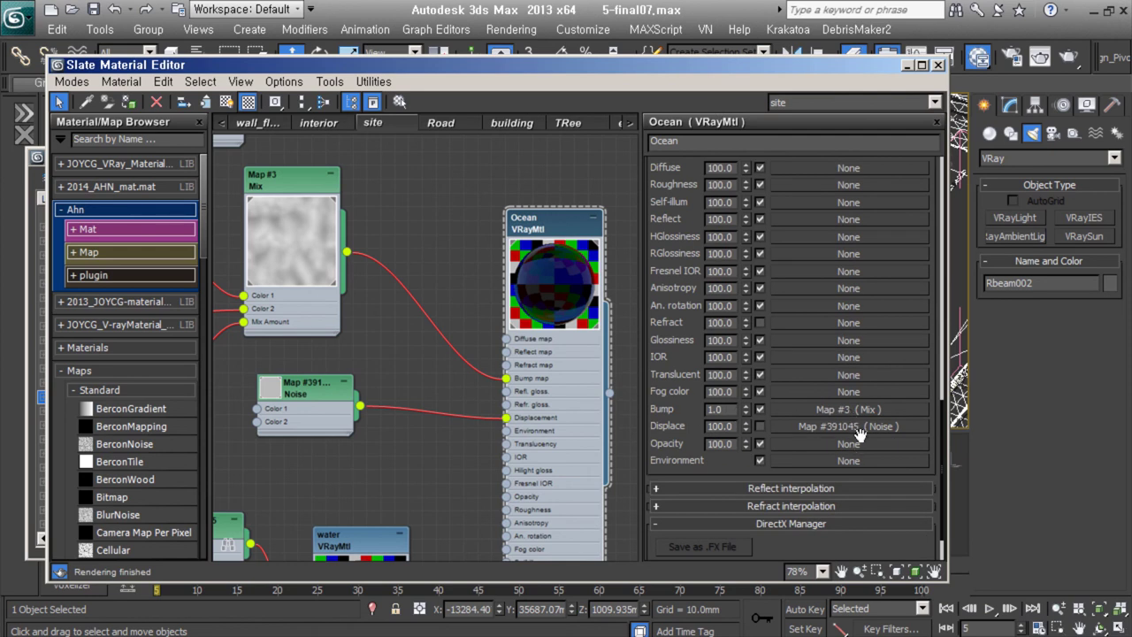
mouse_move(384, 329)
middle_mouse_down()
mouse_move(509, 386)
mouse_move(478, 280)
middle_mouse_up()
scroll(508, 386, "down", 2)
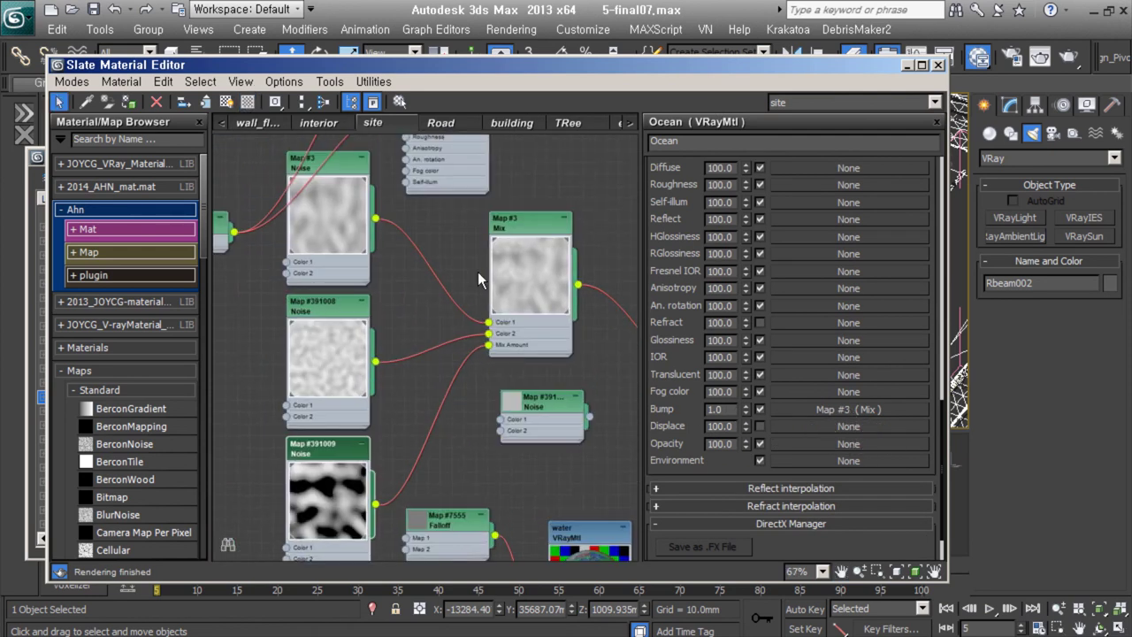
- Inspect the Mix bump map and its two noise maps, #391008 and #391009
middle_click_drag(345, 502, 361, 504)
double_click(343, 217)
double_click(343, 358)
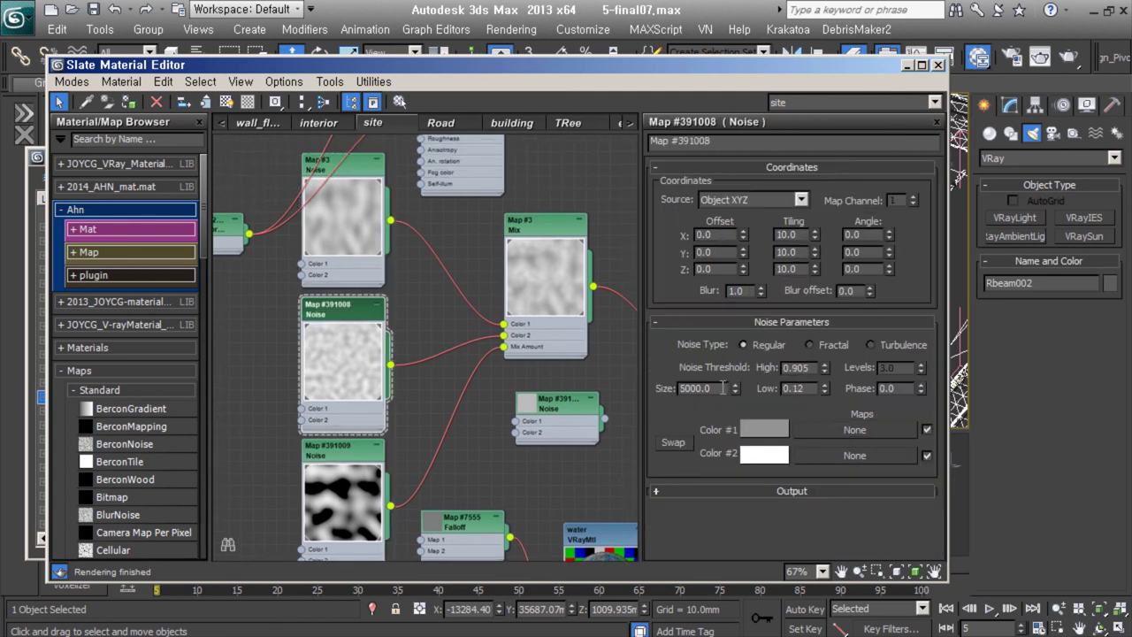
double_click(347, 524)
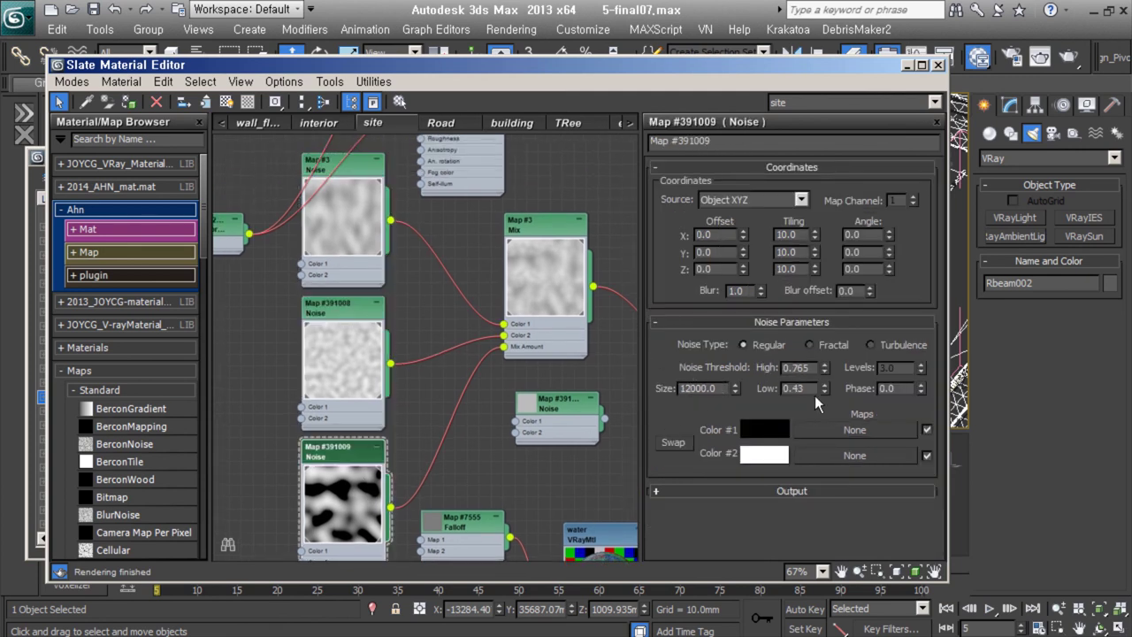
scroll(353, 327, "up", 3)
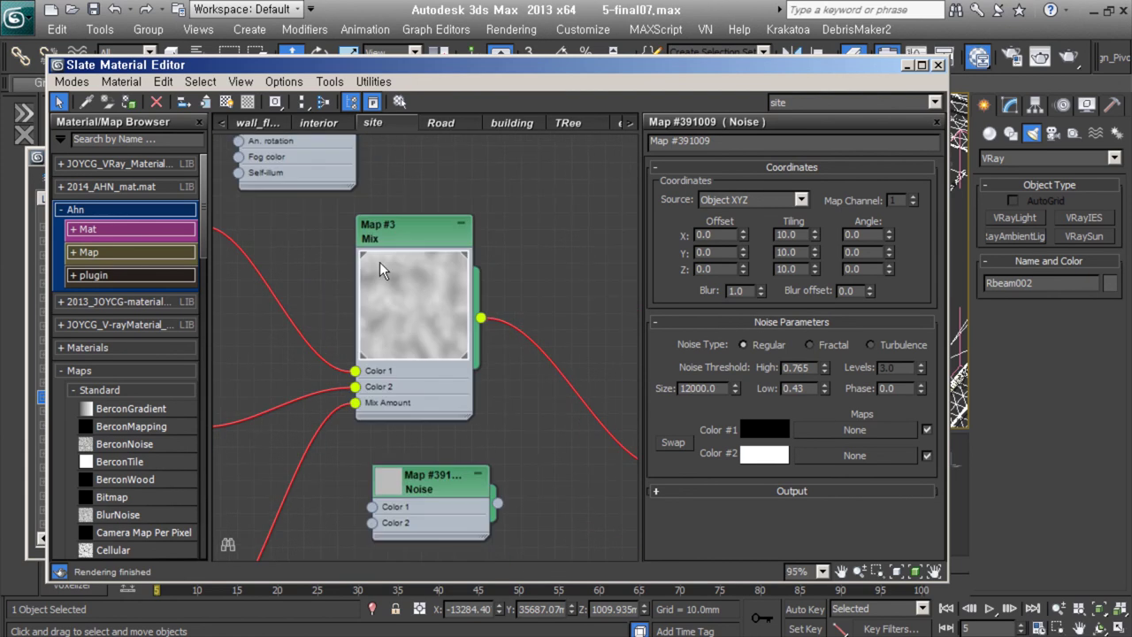
scroll(415, 354, "down", 2)
- Reopen the Ocean material's parameters and review its rollouts
double_click(430, 372)
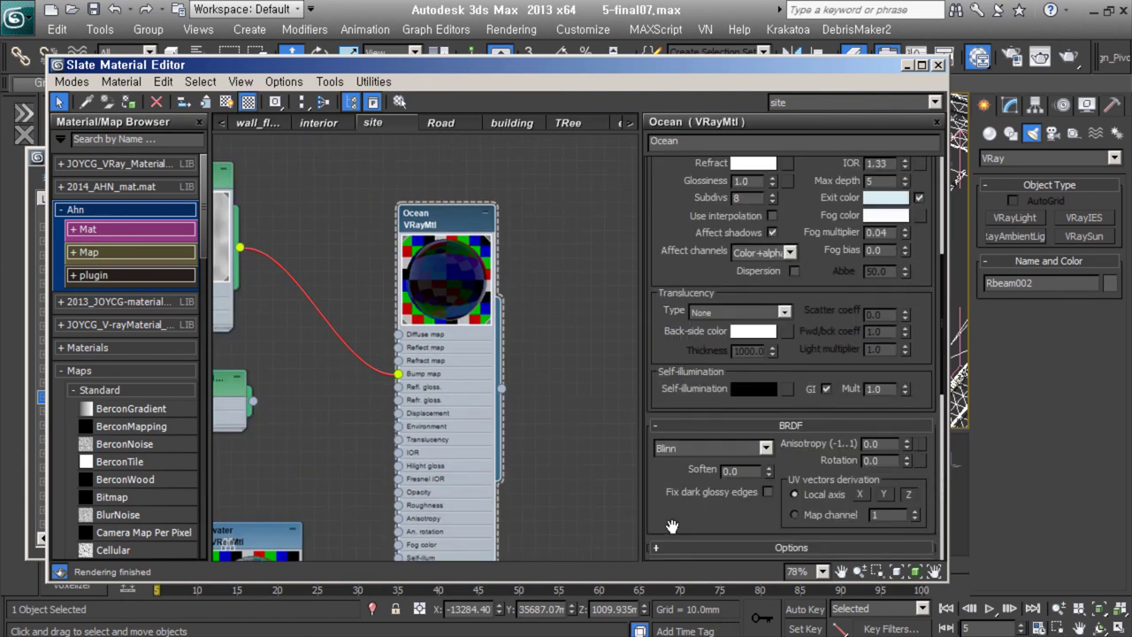
scroll(518, 316, "down", 3)
scroll(430, 378, "down", 3)
scroll(351, 226, "up", 3)
- Open the Ground stone material and its VRayDirt map's parameters
double_click(543, 202)
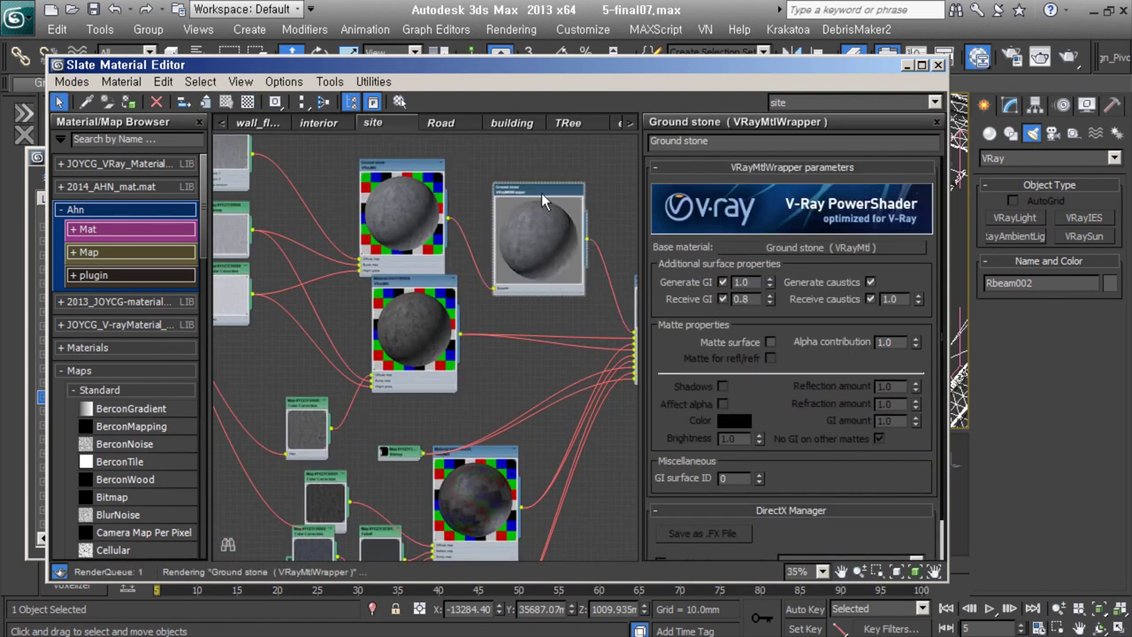
middle_click_drag(543, 202, 443, 292)
scroll(434, 338, "up", 3)
double_click(433, 338)
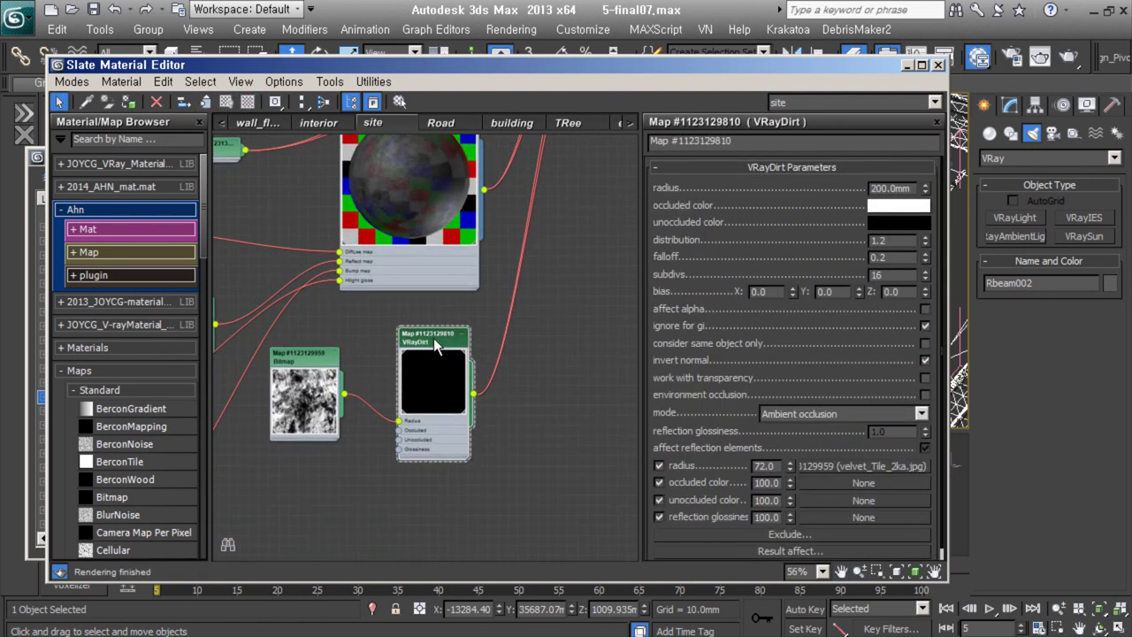
scroll(429, 438, "down", 3)
scroll(435, 216, "up", 1)
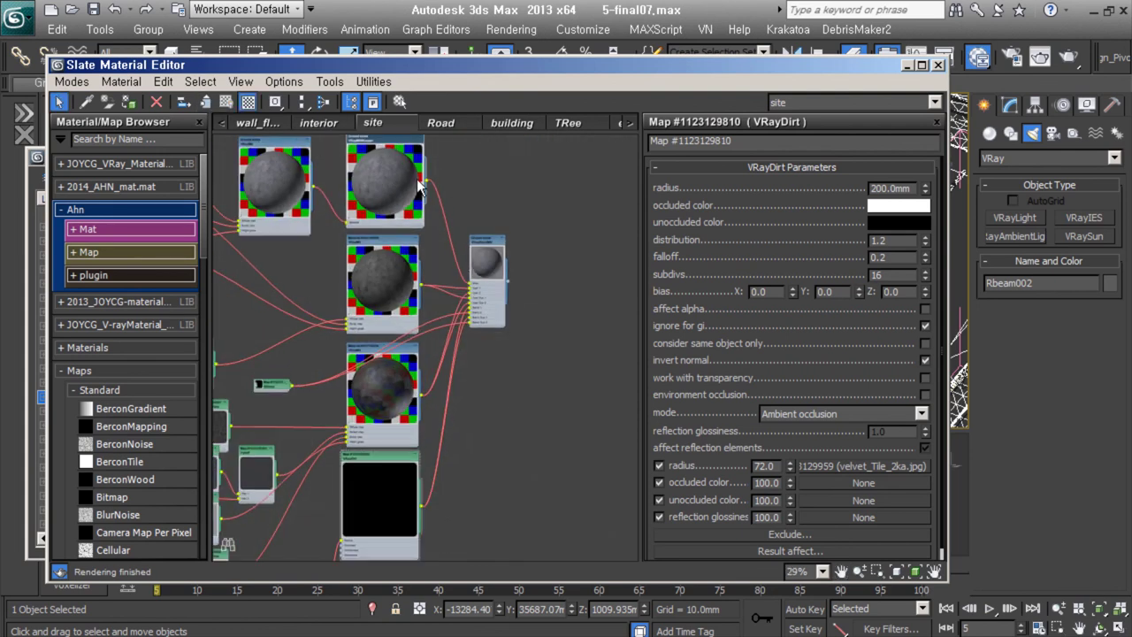
- Minimize the material editor to view the scene, then reopen the Slate Material Editor
left_click(904, 65)
scroll(699, 217, "down", 3)
scroll(703, 278, "down", 2)
scroll(704, 278, "up", 5)
scroll(731, 378, "up", 1)
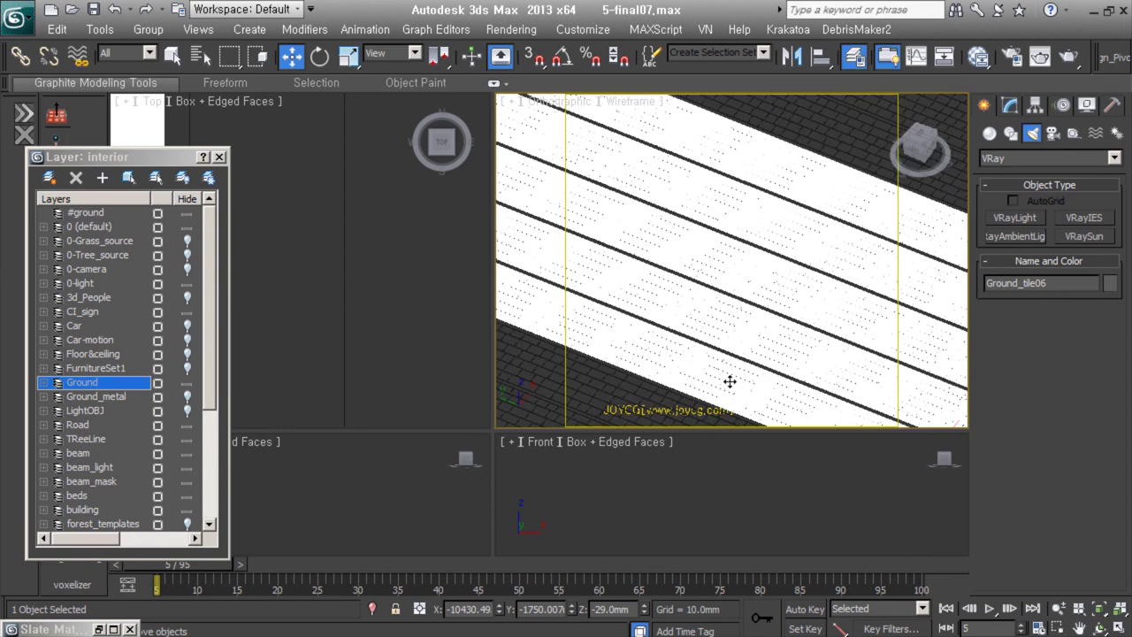
scroll(728, 378, "up", 2)
scroll(752, 319, "up", 2)
scroll(789, 253, "up", 2)
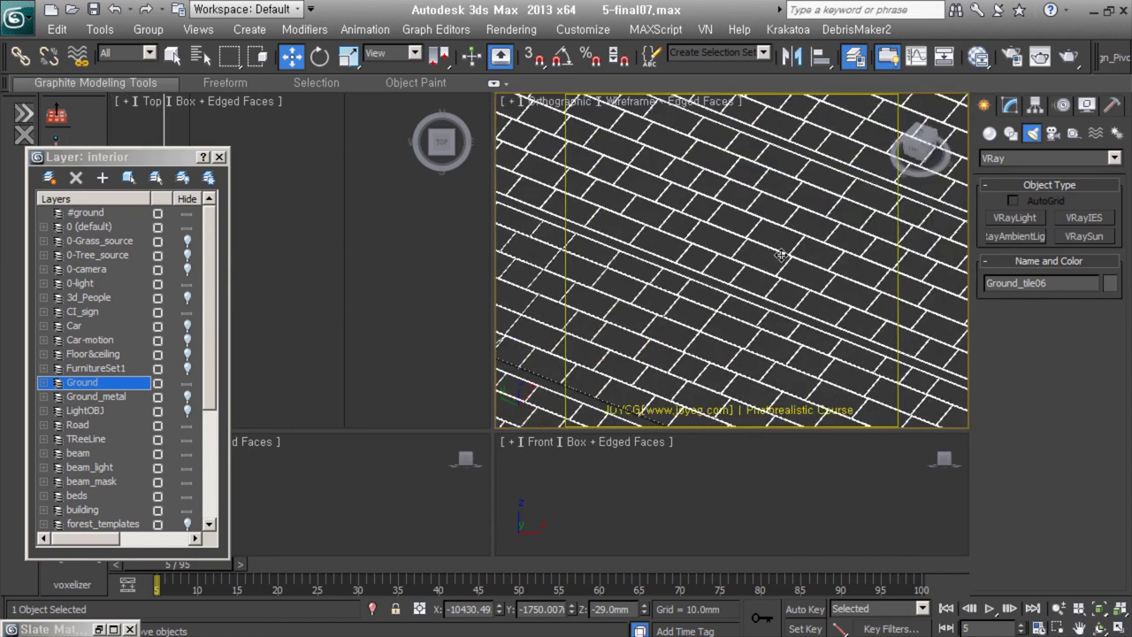
left_click(977, 55)
- Show the Ground stone blend settings again and open its VRayDirt map
scroll(390, 402, "up", 2)
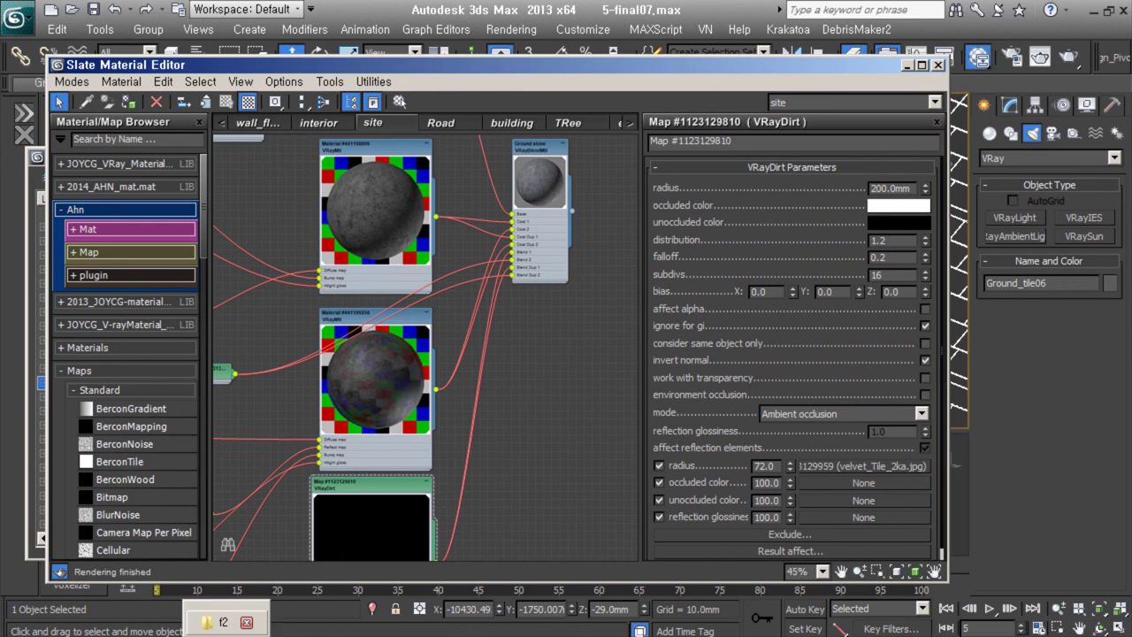
scroll(350, 376, "up", 1)
double_click(516, 242)
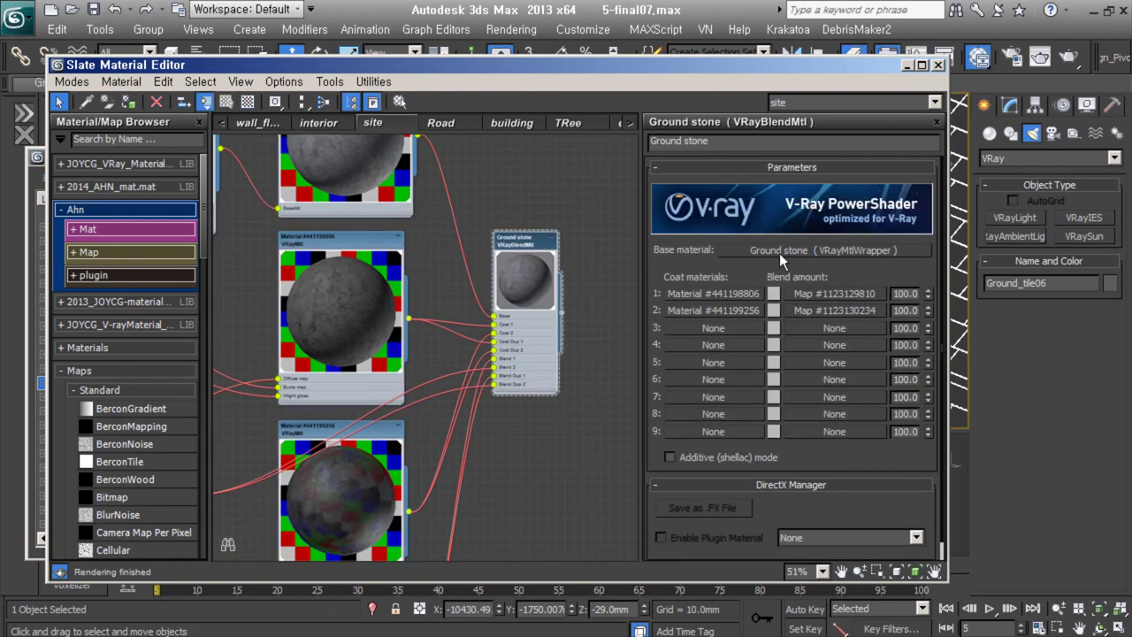
scroll(428, 383, "down", 3)
double_click(428, 383)
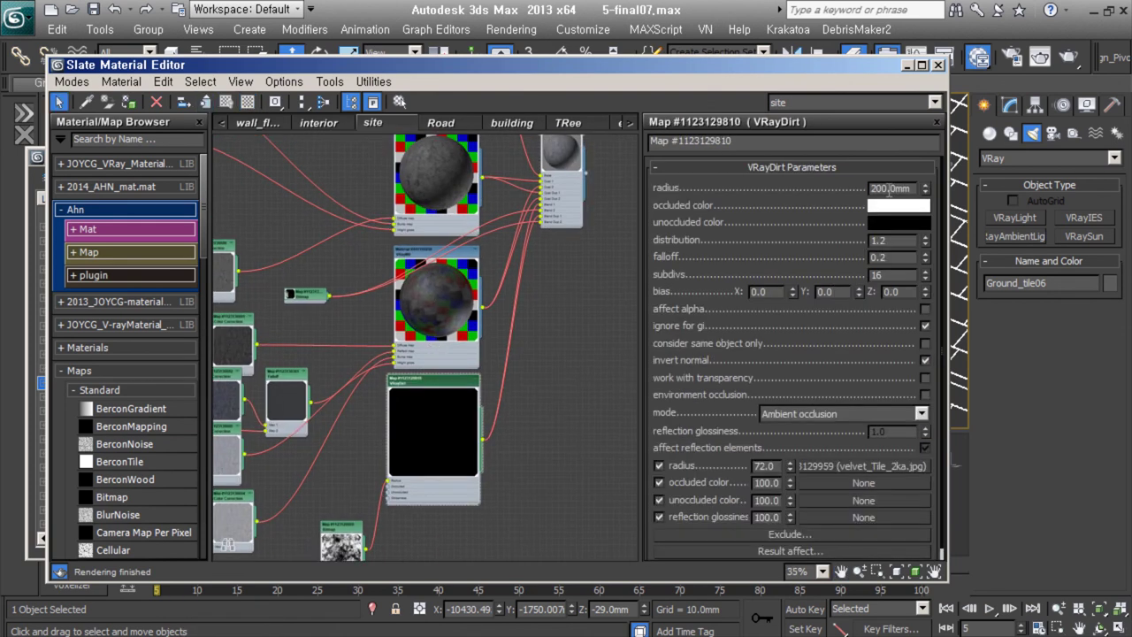
middle_click_drag(413, 180, 439, 219)
middle_click_drag(421, 471, 440, 286)
- Frame the VRayDirt and bitmap nodes and open the linked VRayMtl's parameters
scroll(389, 353, "up", 4)
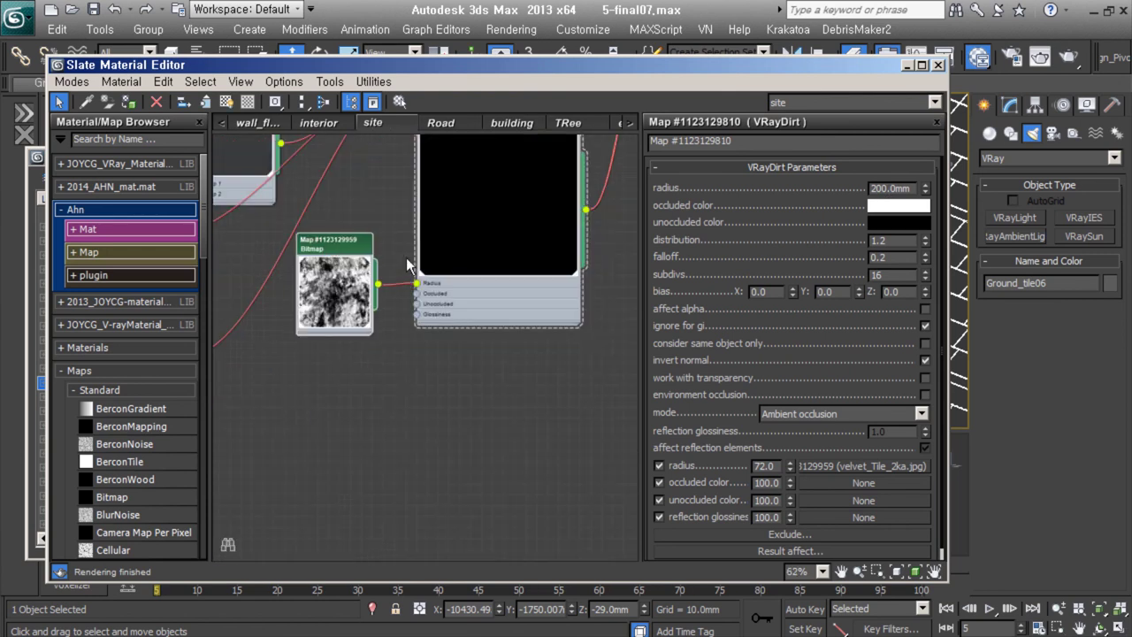
middle_click_drag(331, 248, 291, 325)
middle_click_drag(269, 404, 265, 557)
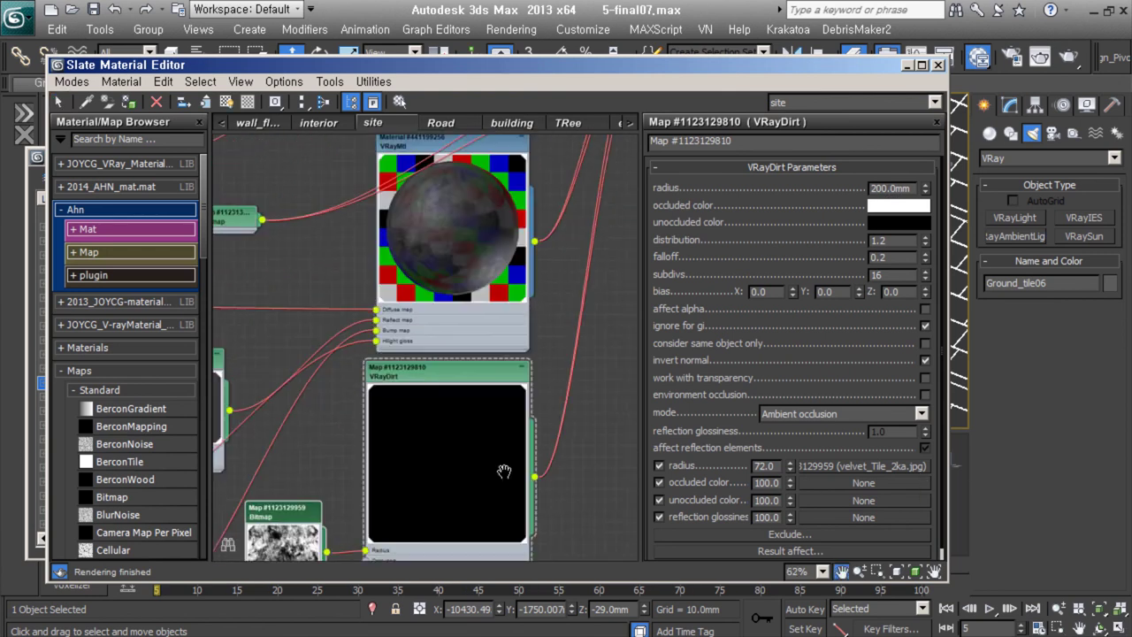
scroll(353, 398, "down", 2)
scroll(425, 353, "up", 2)
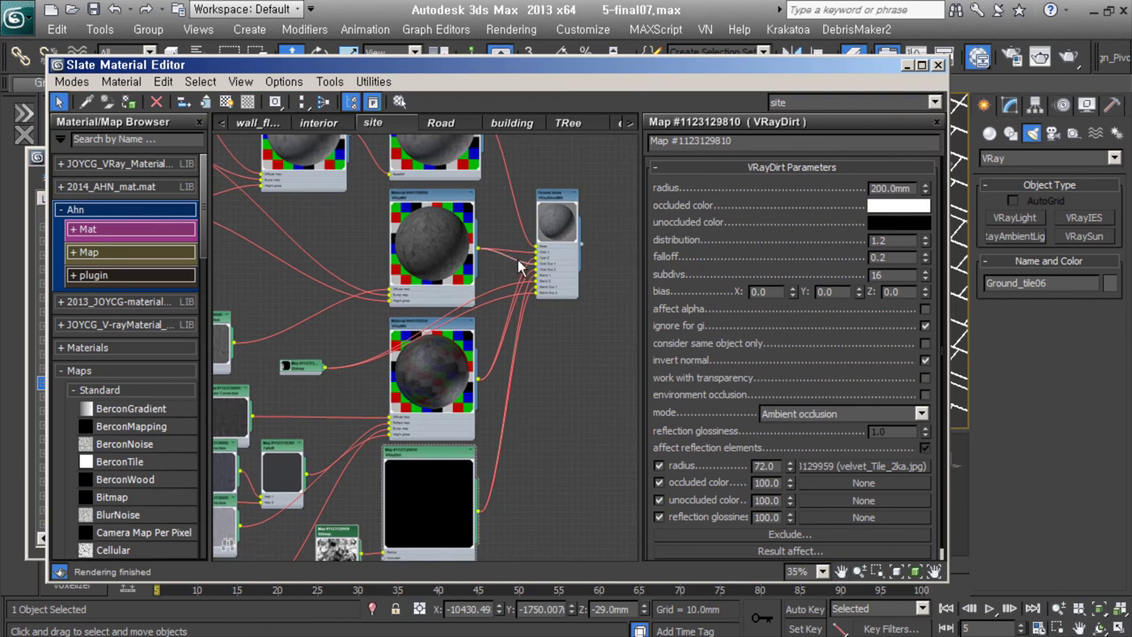
double_click(478, 410)
scroll(323, 350, "up", 5)
- View the water_mask bitmap of Ground_tile06's material at full size
double_click(285, 319)
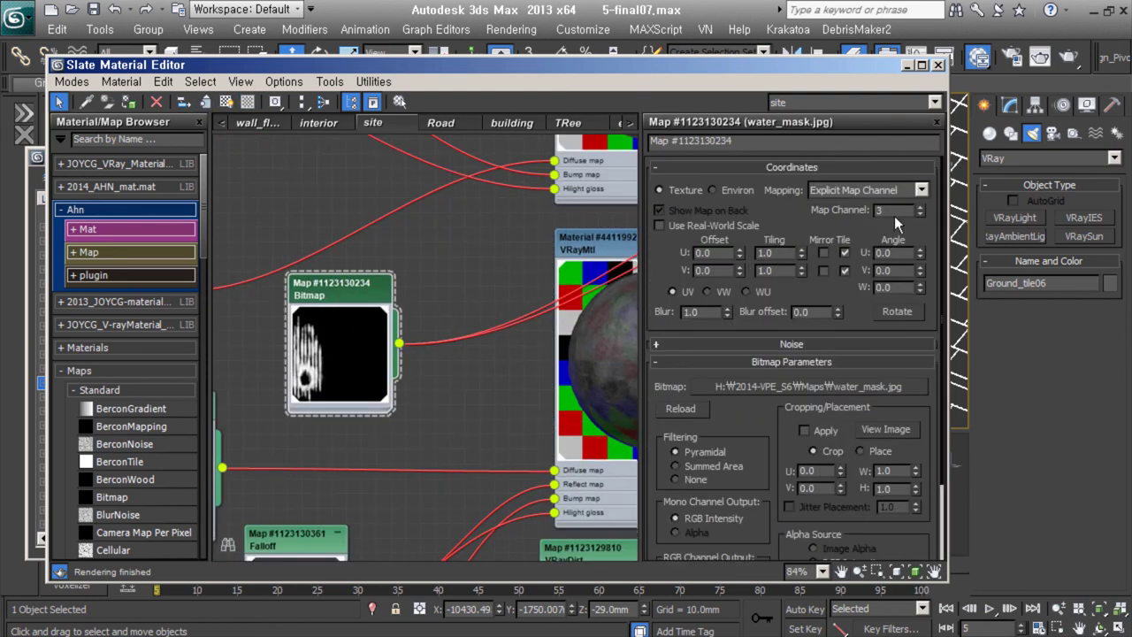
scroll(548, 354, "down", 5)
mouse_move(547, 343)
middle_mouse_down()
mouse_move(445, 488)
mouse_move(440, 453)
middle_mouse_up()
scroll(445, 488, "up", 2)
scroll(429, 399, "down", 4)
scroll(451, 442, "up", 2)
scroll(440, 453, "up", 1)
scroll(462, 427, "down", 1)
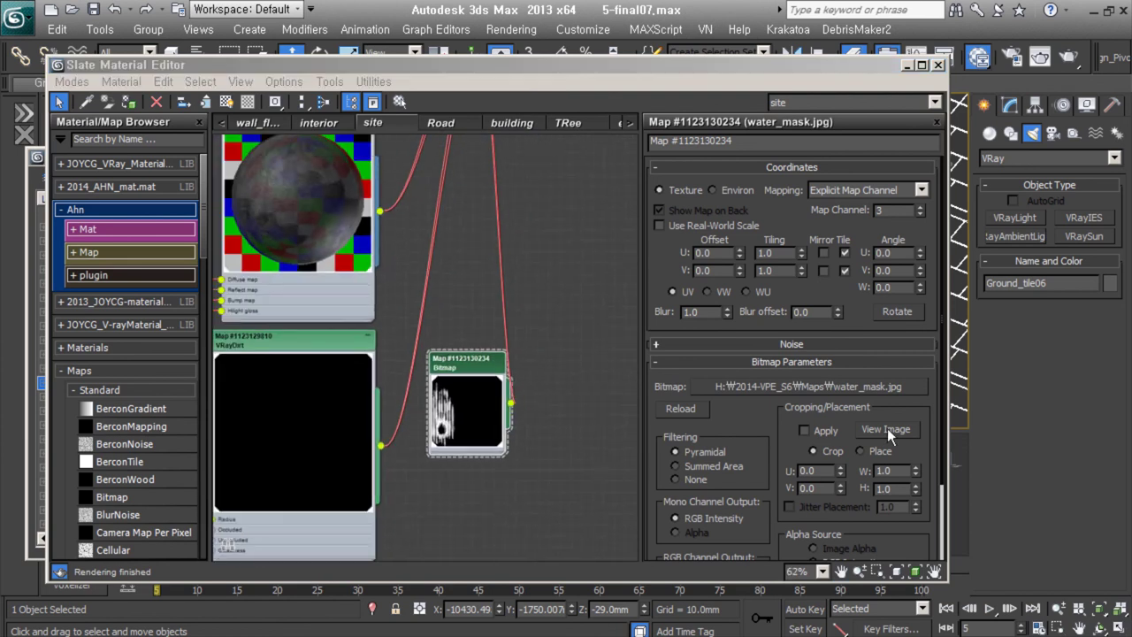
left_click(885, 429)
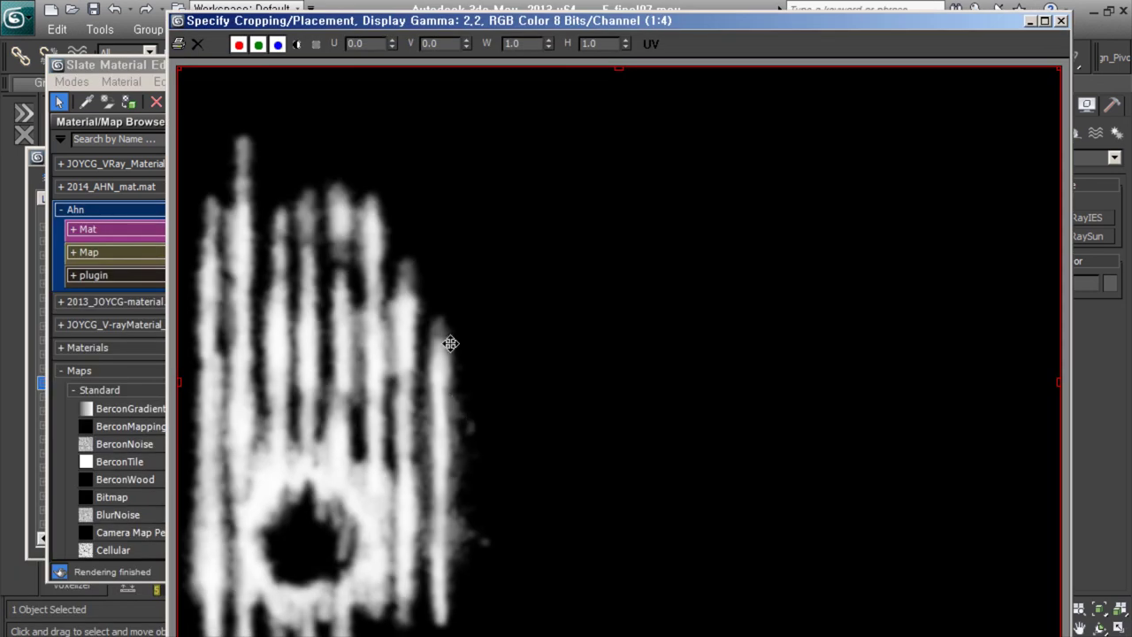
left_click(1061, 19)
- Inspect the concrete floor bitmap, the Color Correction maps and the Gradient Ramp map
scroll(415, 444, "down", 2)
scroll(354, 398, "down", 2)
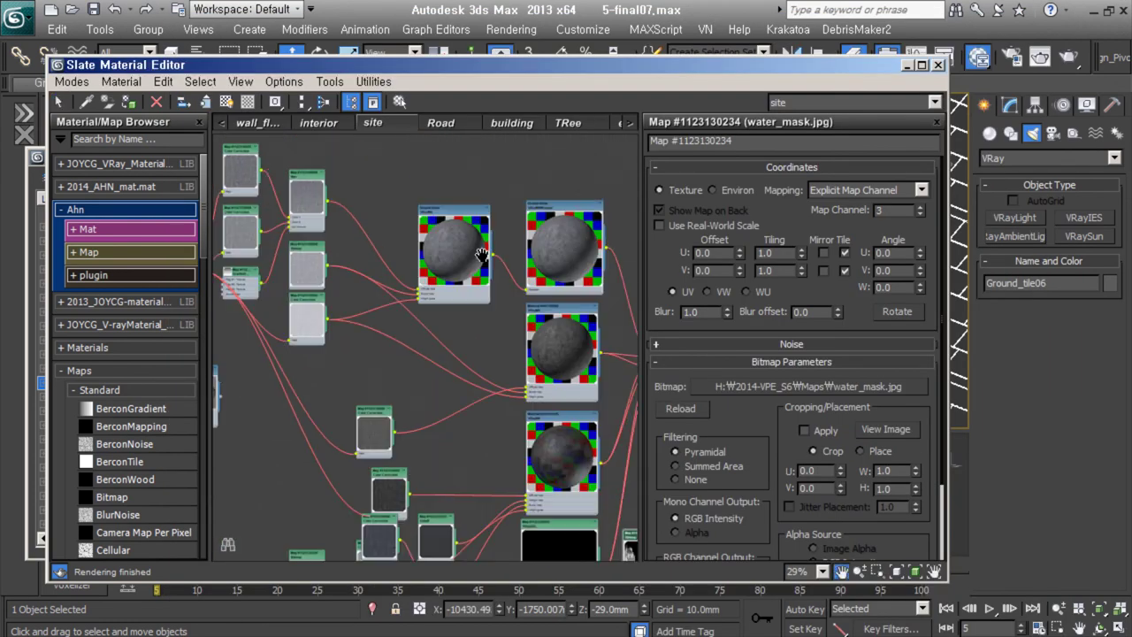
scroll(283, 354, "up", 3)
scroll(250, 328, "up", 1)
double_click(250, 328)
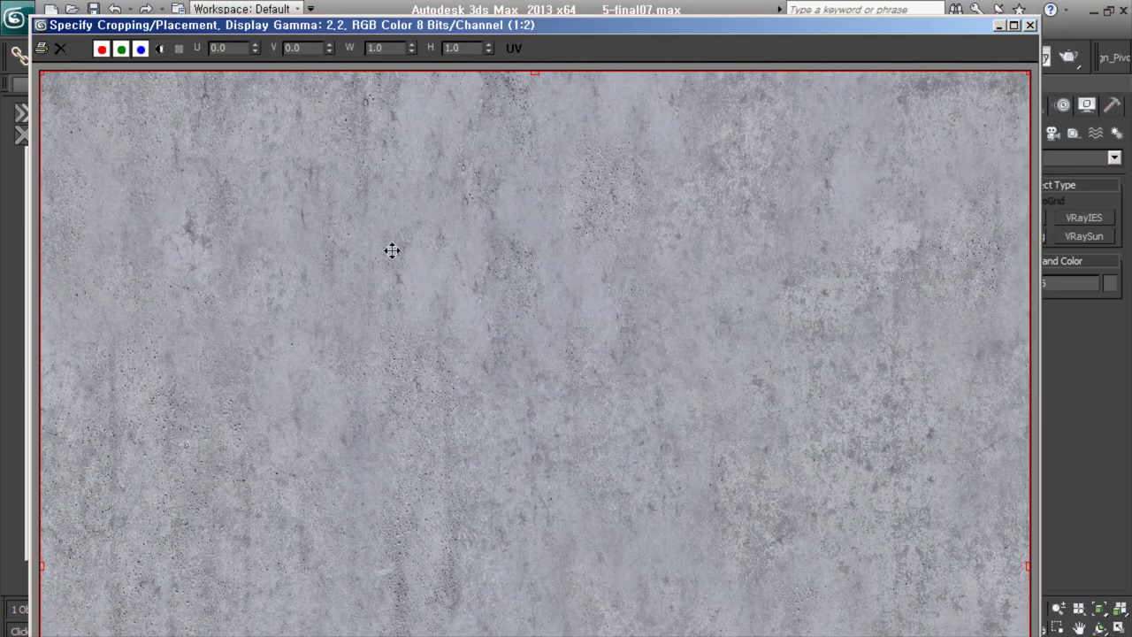
scroll(444, 243, "up", 1)
double_click(445, 251)
middle_click_drag(444, 251, 423, 193)
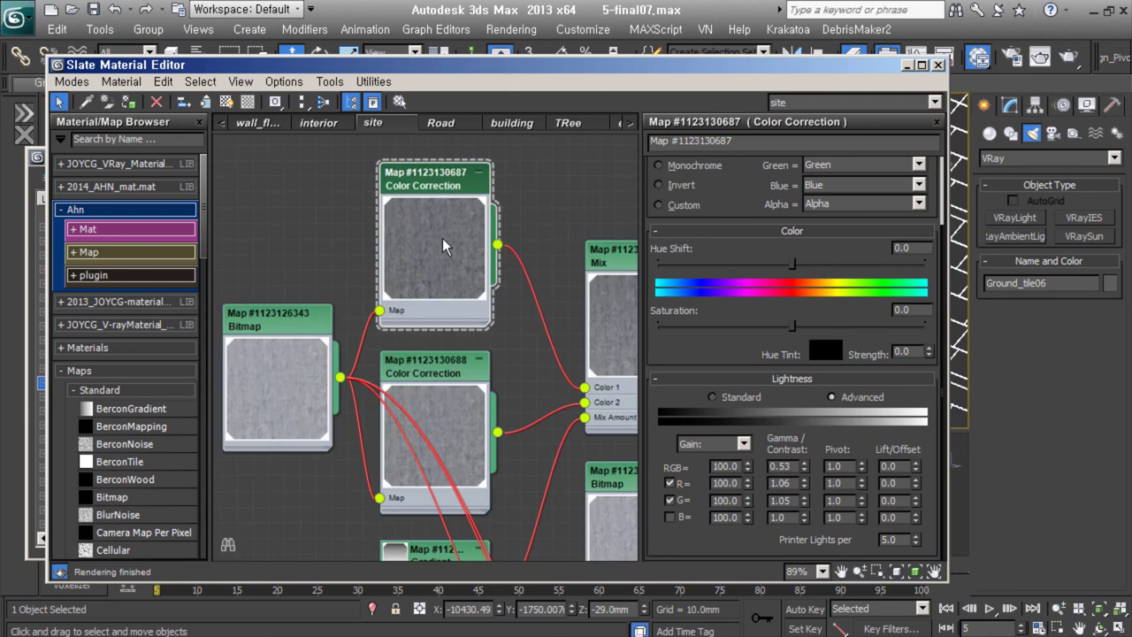
scroll(262, 383, "down", 1)
double_click(319, 416)
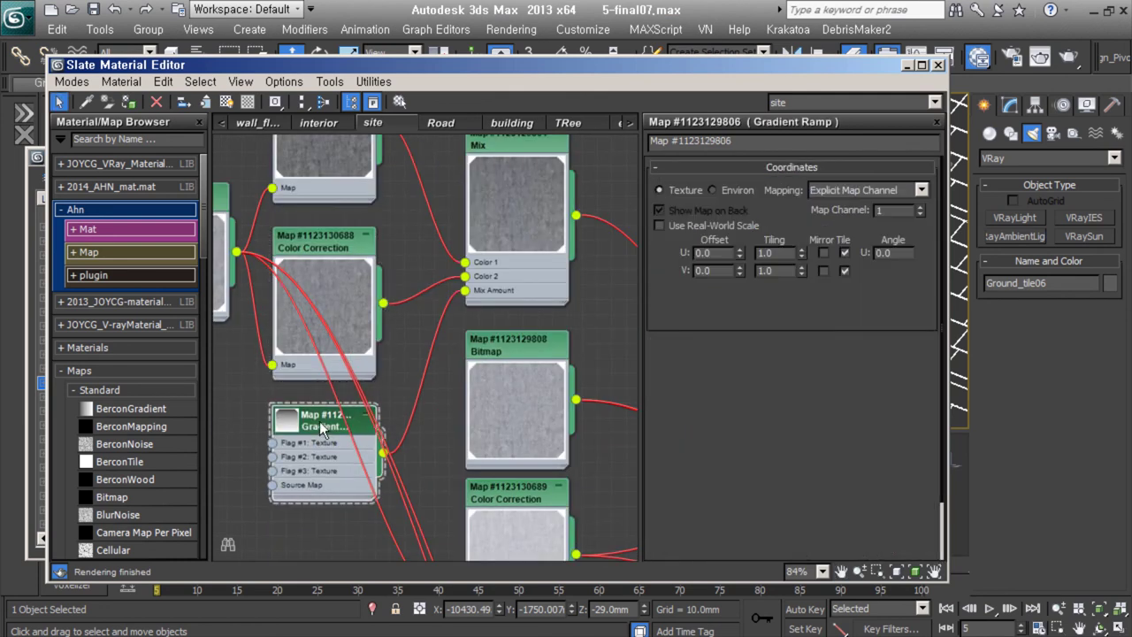
middle_click_drag(319, 422, 320, 483)
double_click(314, 212)
scroll(314, 213, "up", 1)
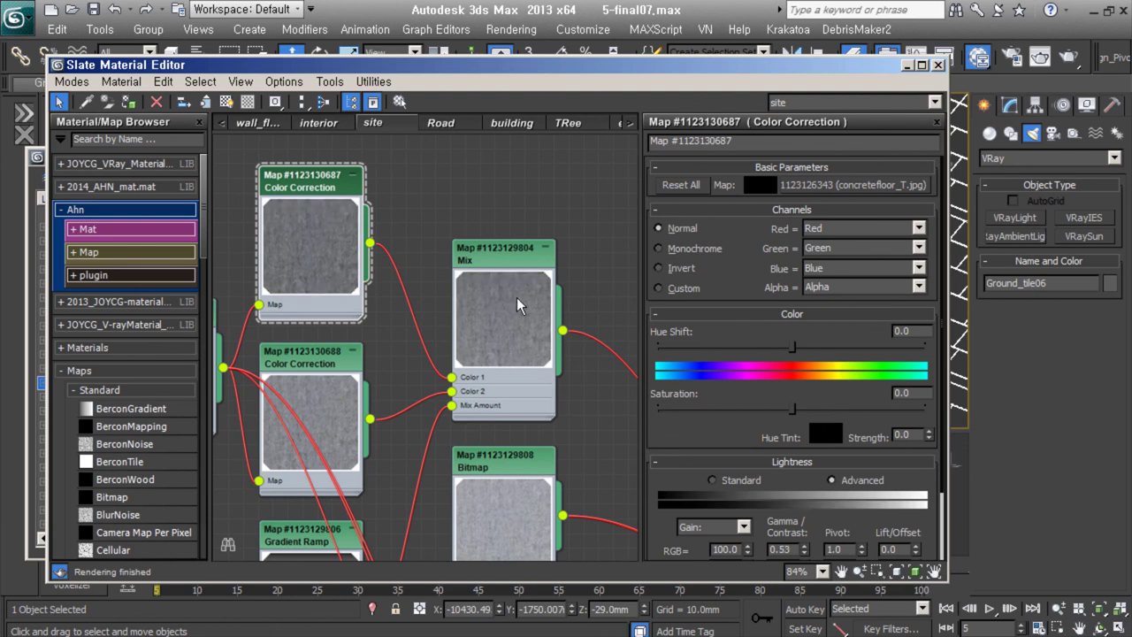
- Confirm in the Top viewport that waterMaskID3 uses planar UVW mapping on map channel 3
left_click(908, 65)
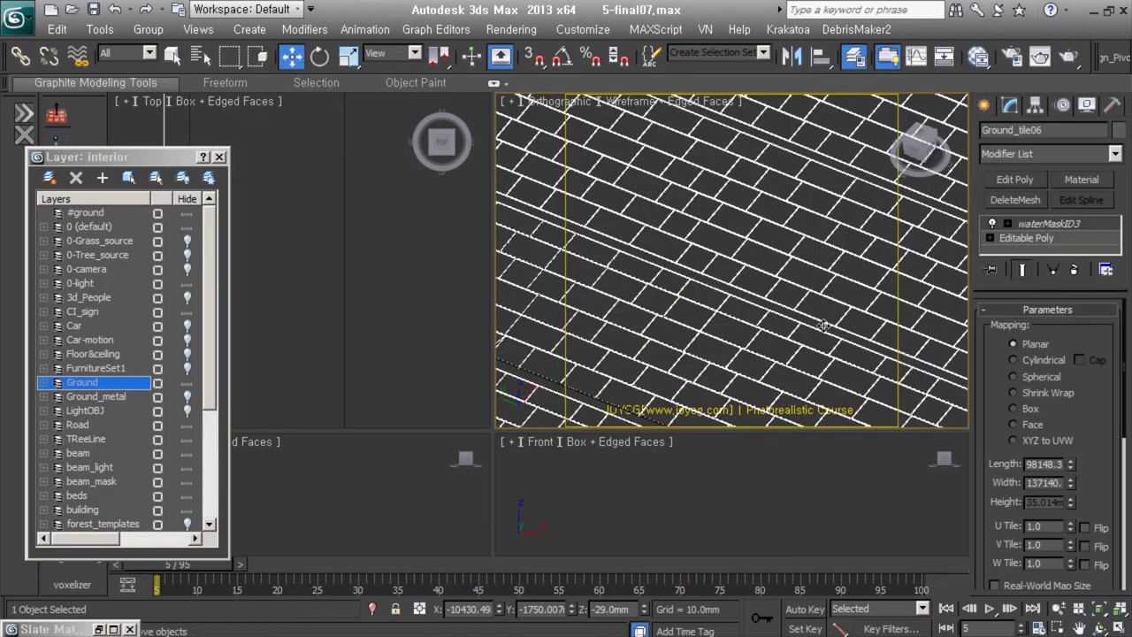
key("m")
left_click(908, 65)
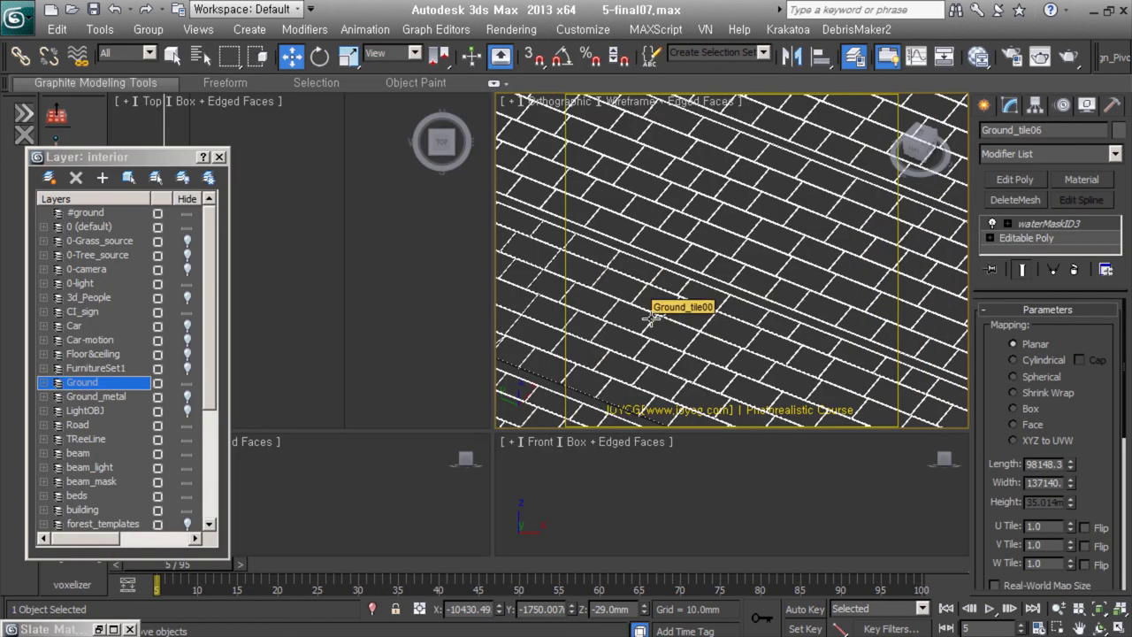
key("m")
scroll(496, 316, "down", 3)
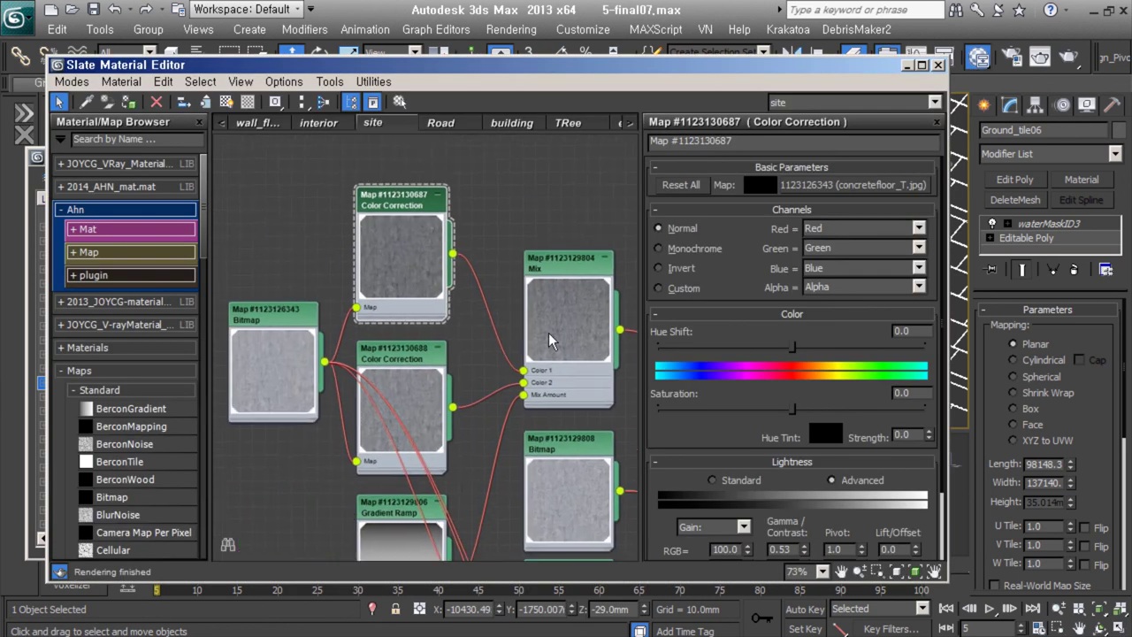
middle_click_drag(496, 317, 438, 301)
left_click(909, 64)
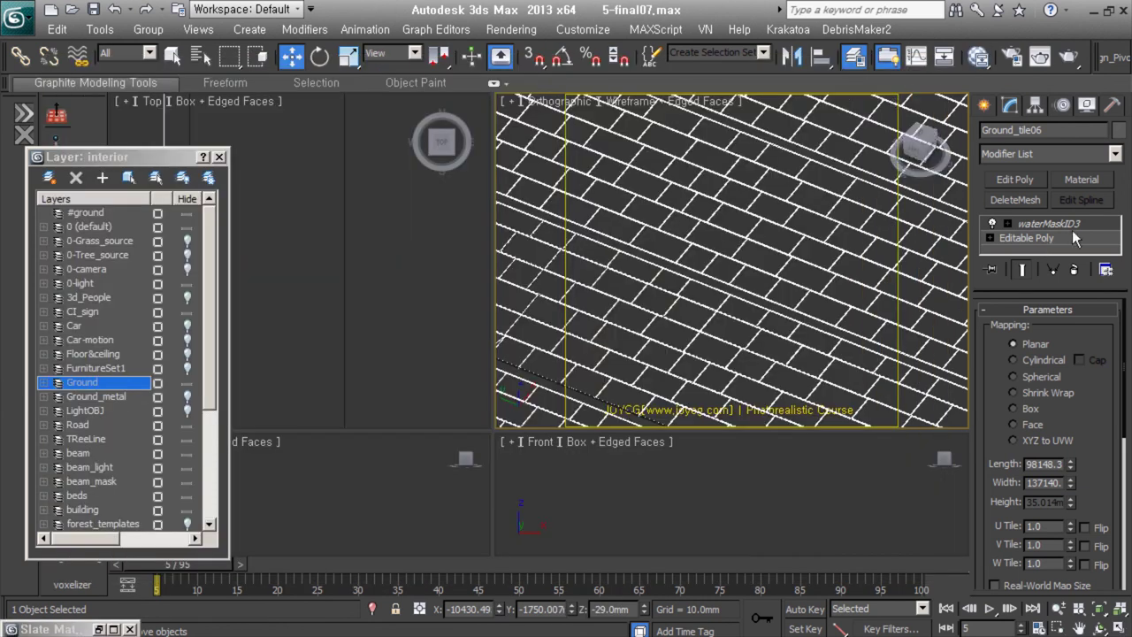
scroll(1076, 367, "down", 5)
key("t")
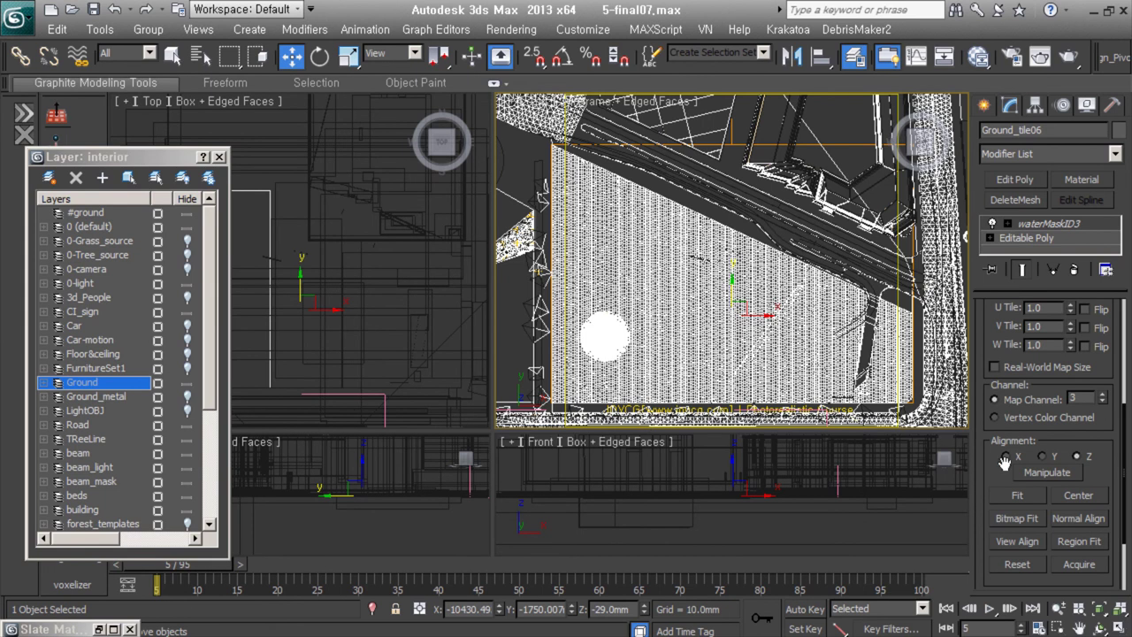
left_click(977, 55)
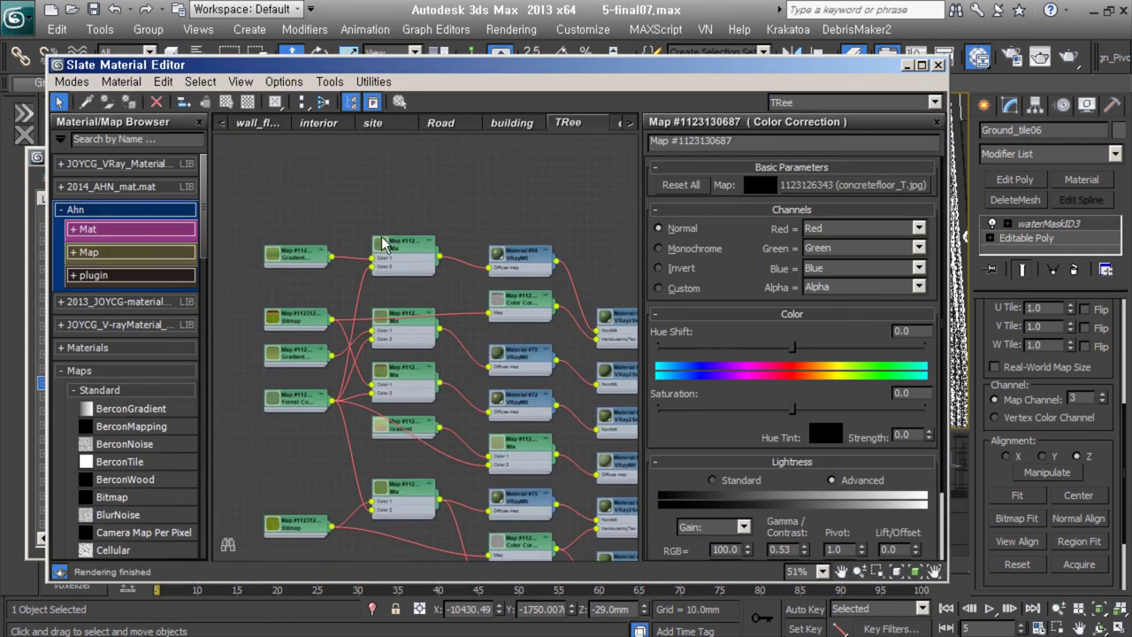
- Enable Tint Override on the trees' Forest Color map
scroll(520, 339, "up", 2)
middle_click_drag(520, 339, 348, 368)
scroll(468, 503, "down", 1)
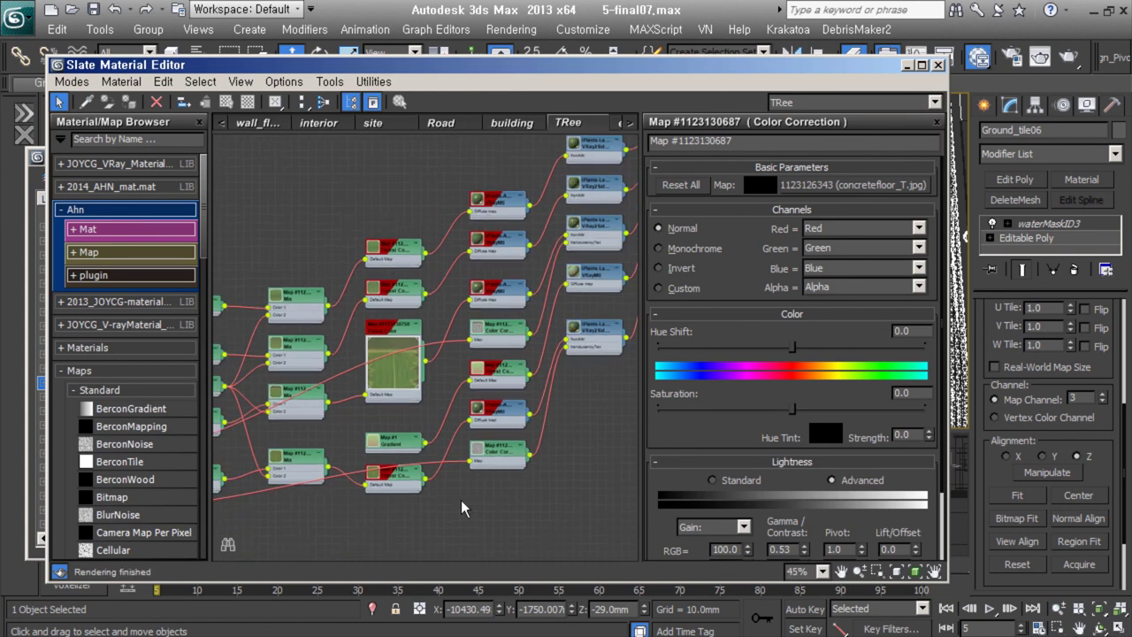
double_click(394, 248)
scroll(266, 274, "up", 4)
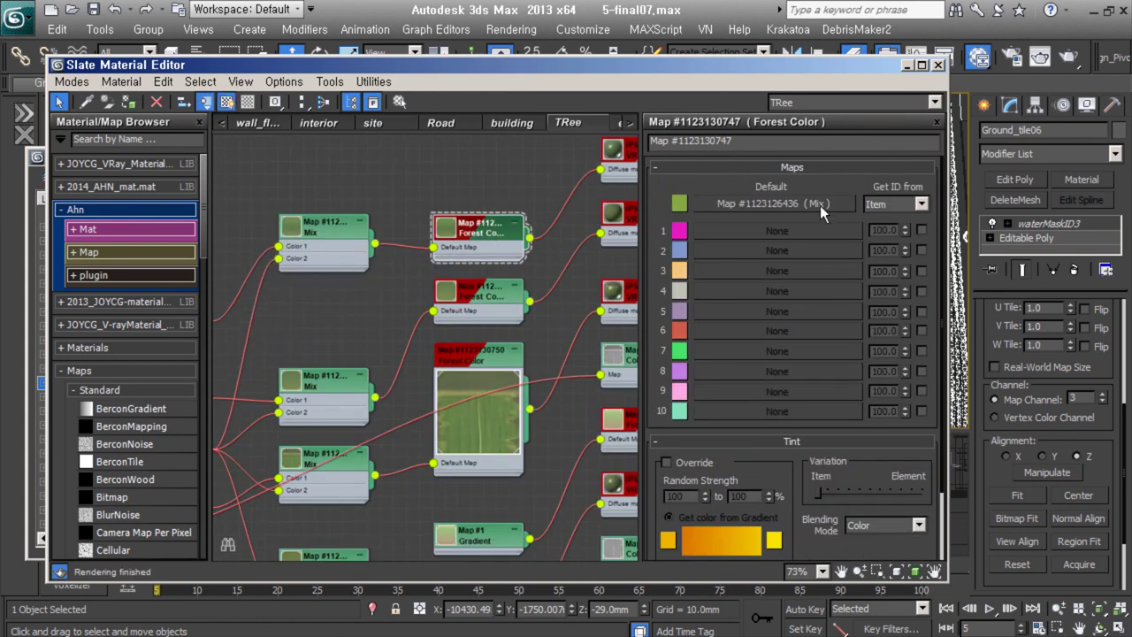
scroll(820, 206, "down", 2)
left_click(666, 379)
double_click(327, 228)
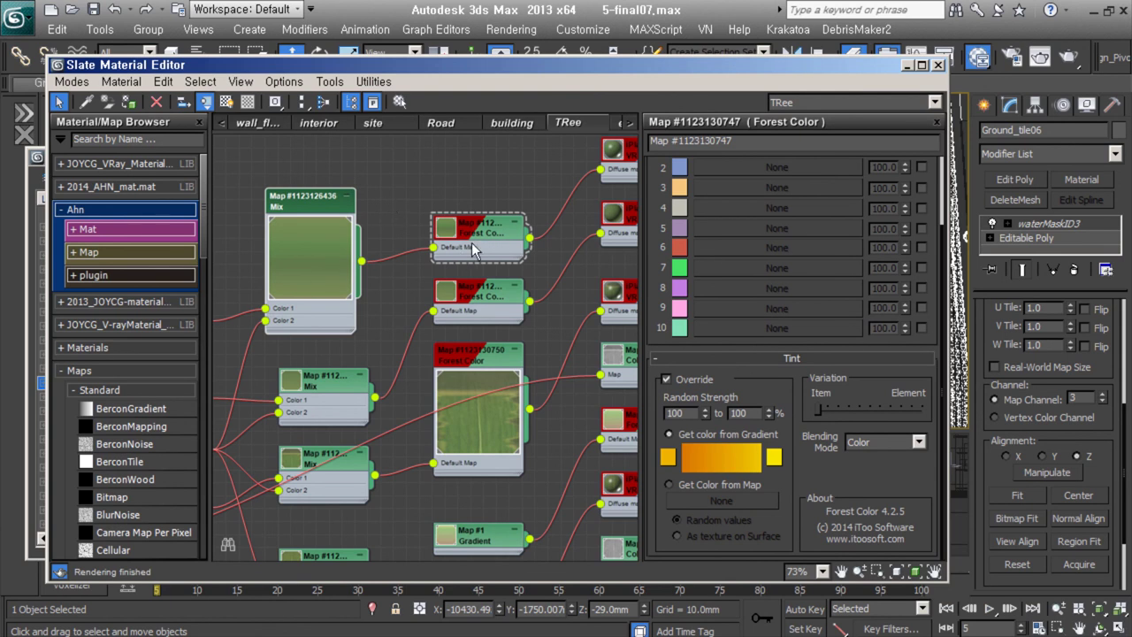
- Set Forest Color's tints to brown and orange-brown, varying per element at 100–100 strength
left_click_drag(472, 243, 458, 218)
left_click(774, 456)
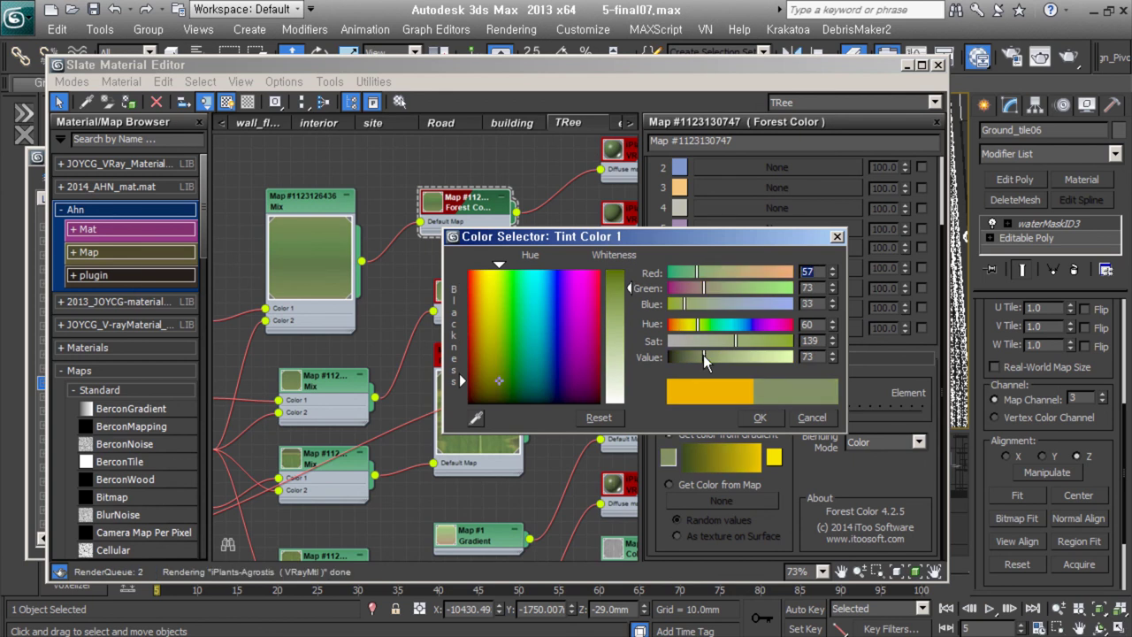
left_click_drag(703, 355, 697, 359)
left_click(759, 417)
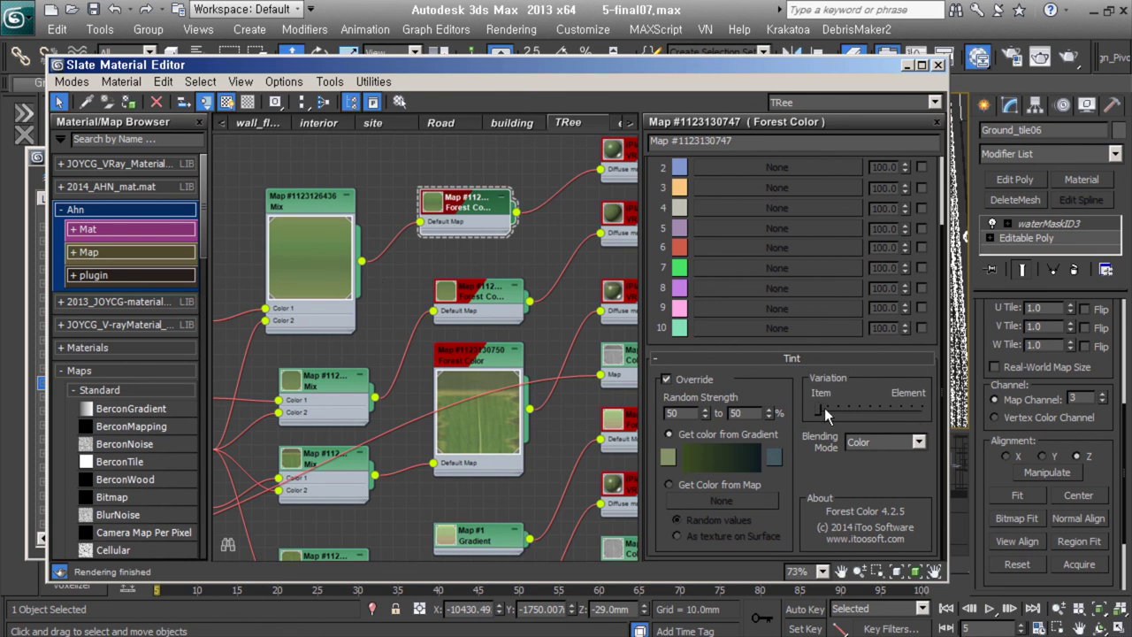
mouse_move(818, 411)
left_mouse_down()
mouse_move(920, 408)
mouse_move(870, 409)
left_mouse_up()
left_click(667, 458)
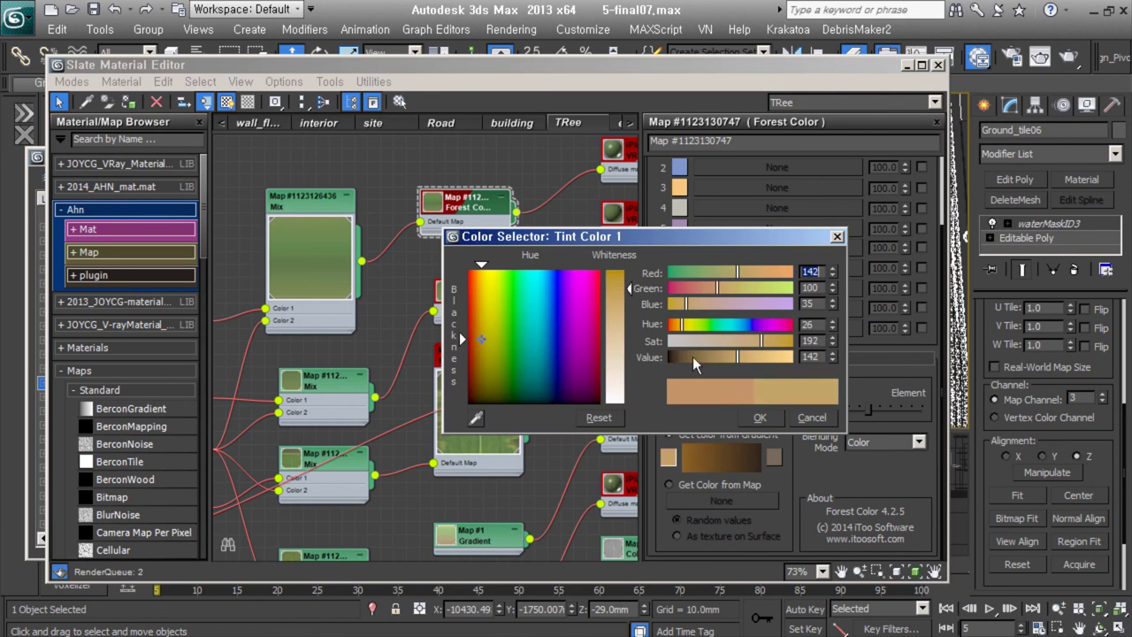
left_click(759, 417)
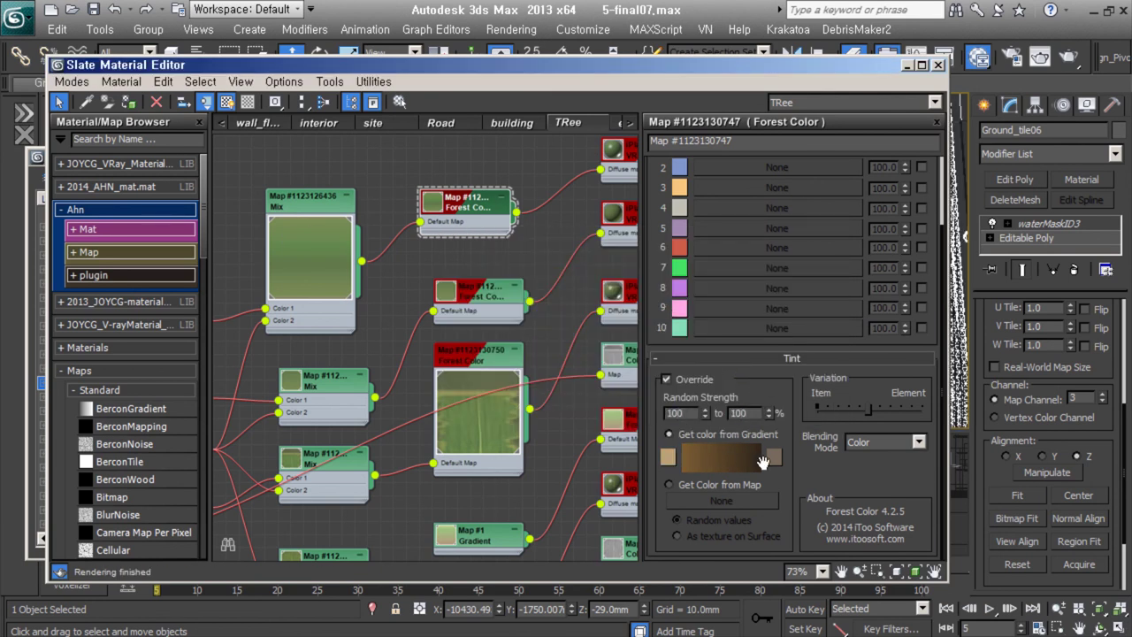
left_click(773, 457)
left_click_drag(610, 283, 612, 318)
left_click(706, 467)
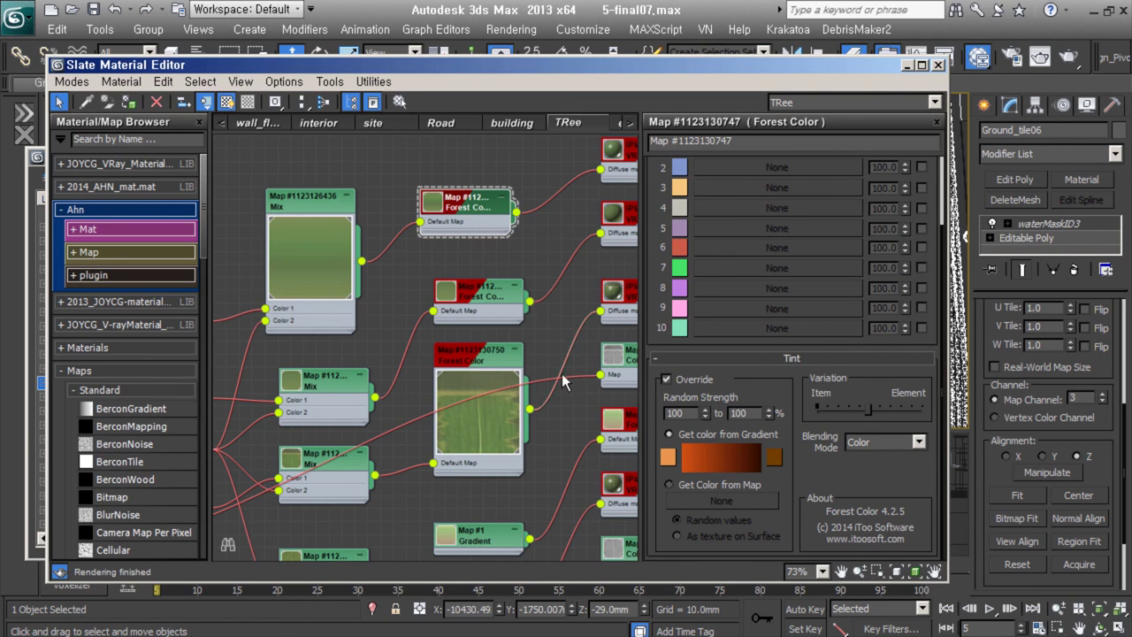
- Switch to the etc material view and enlarge the AO150 dirt map preview
scroll(548, 354, "down", 4)
left_click(621, 122)
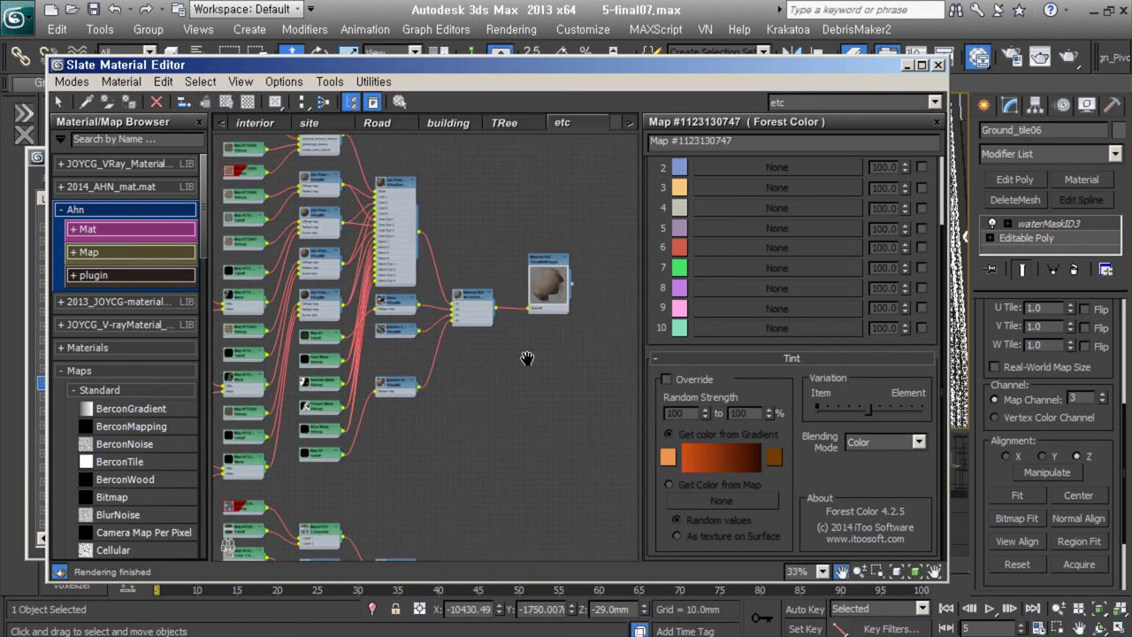
scroll(498, 285, "up", 5)
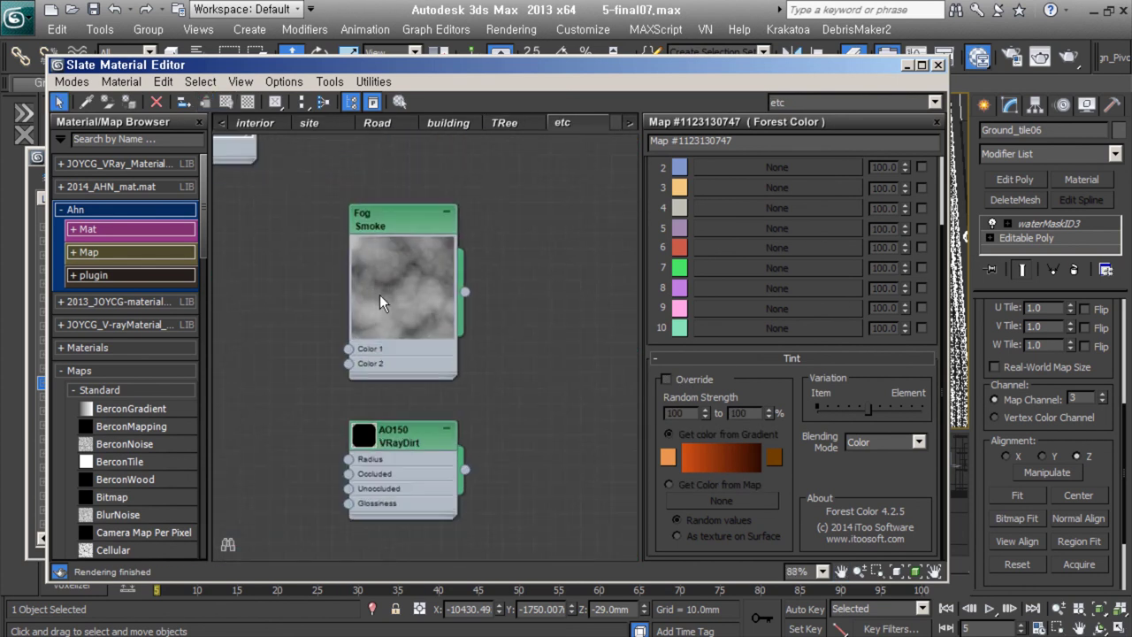
double_click(364, 435)
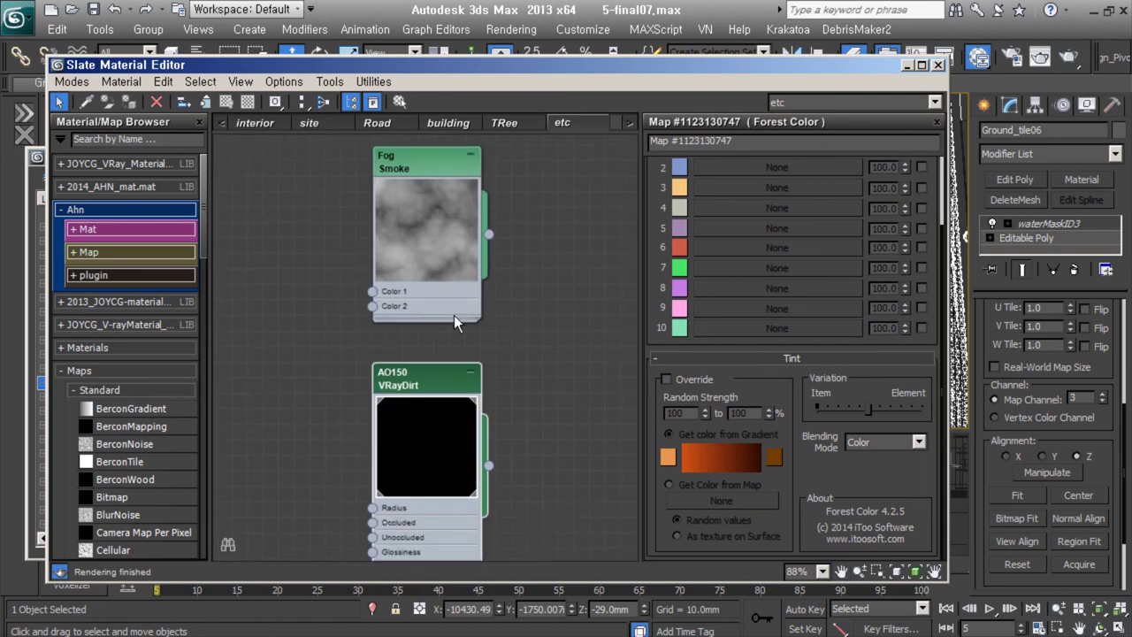